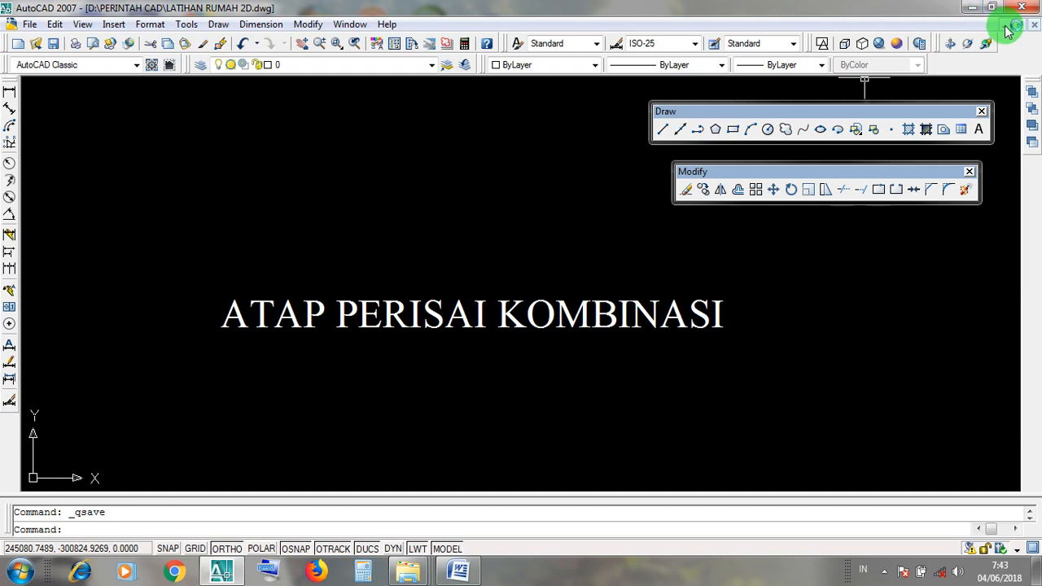
Switch to the 3D DAN LAIN2_recover.dwg drawing and examine the 3D house from its side and front corner
left_click(1004, 25)
left_click(224, 482)
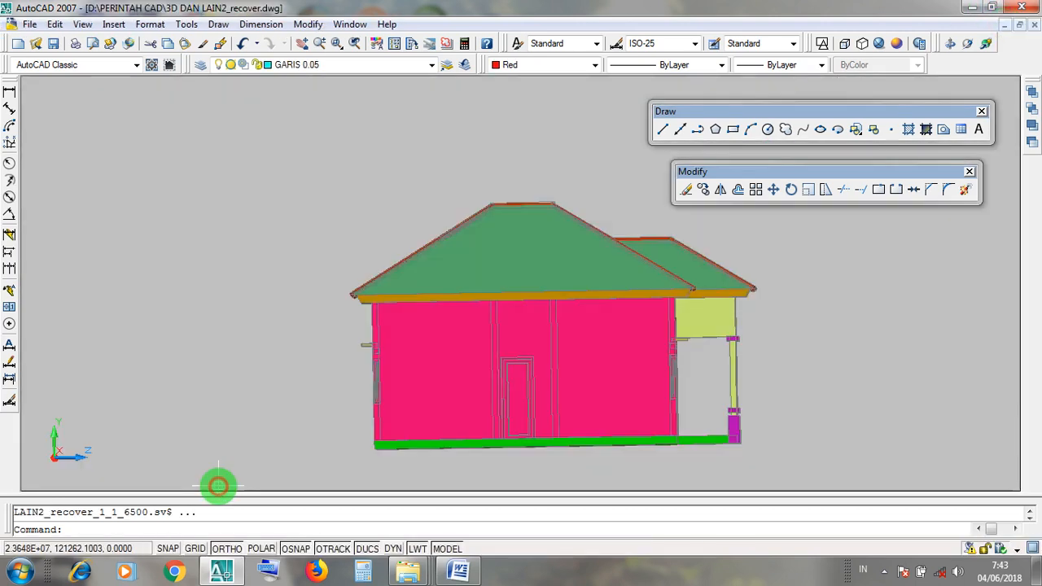
left_click(968, 45)
mouse_move(572, 360)
left_mouse_down()
mouse_move(516, 377)
mouse_move(698, 328)
left_mouse_up()
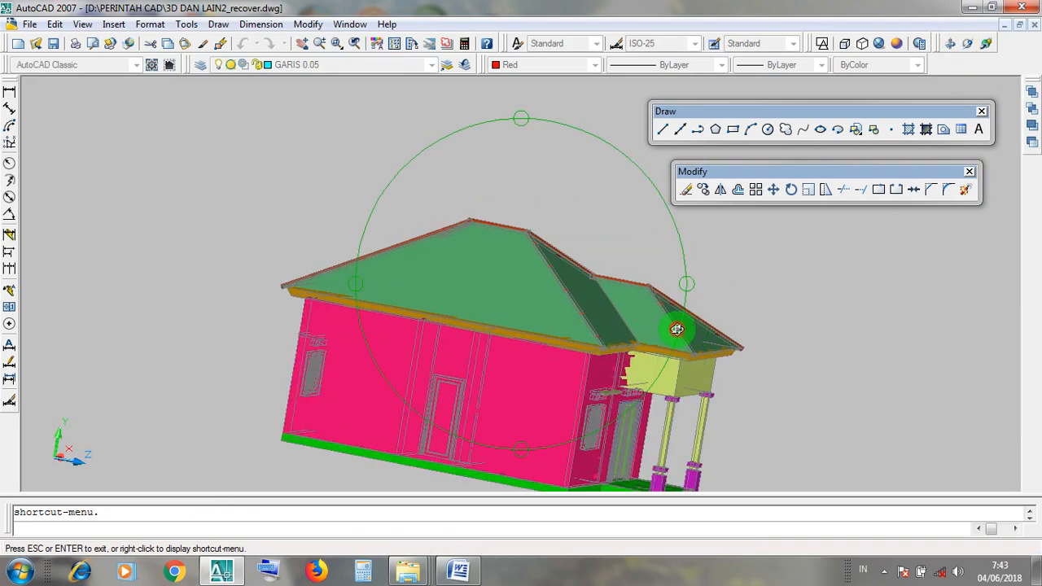
left_click_drag(544, 328, 554, 291)
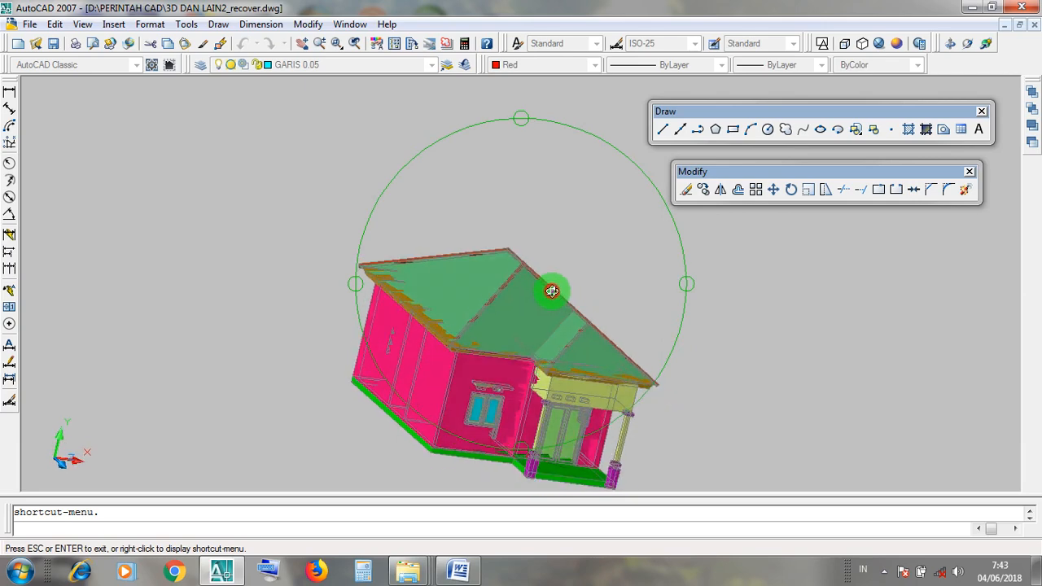
Toggle the visual style to 2D Wireframe and back to Realistic, and examine the combined hip roof above the porch
left_click(823, 43)
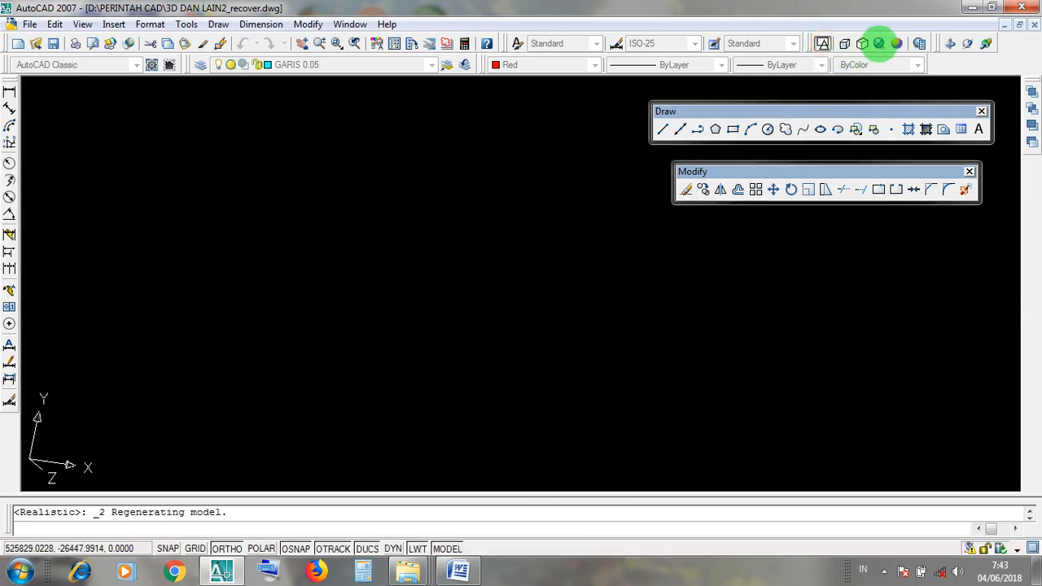
left_click(879, 43)
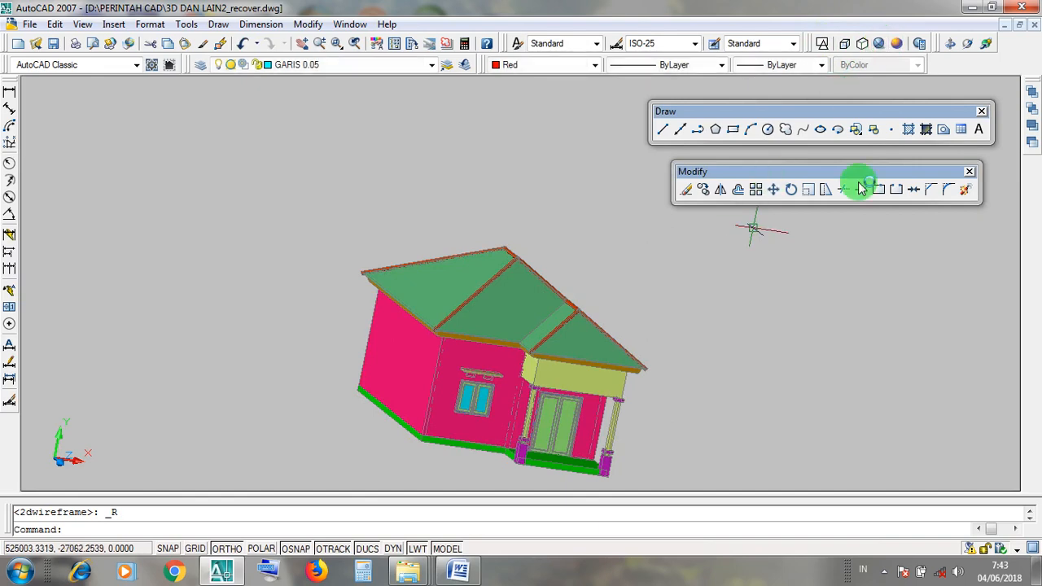
left_click(962, 44)
left_click_drag(365, 258, 451, 315)
scroll(456, 319, "up", 3)
scroll(489, 344, "down", 3)
mouse_move(489, 344)
left_mouse_down()
mouse_move(459, 345)
mouse_move(500, 333)
left_mouse_up()
scroll(504, 331, "up", 3)
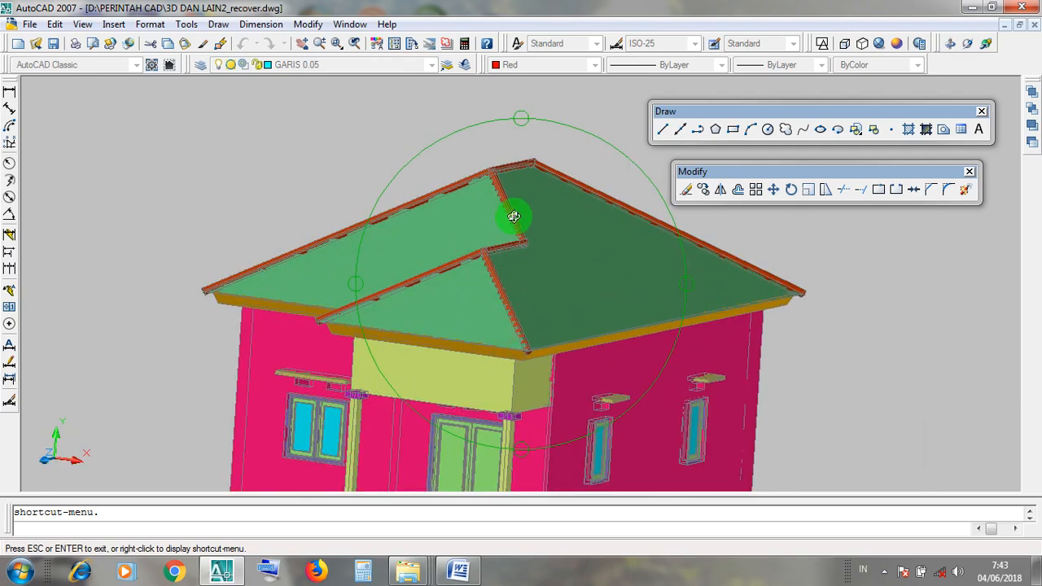
scroll(565, 320, "down", 3)
Examine the hip roof all around the house, including its ridges and hips above the front facade
left_click_drag(565, 321, 363, 257)
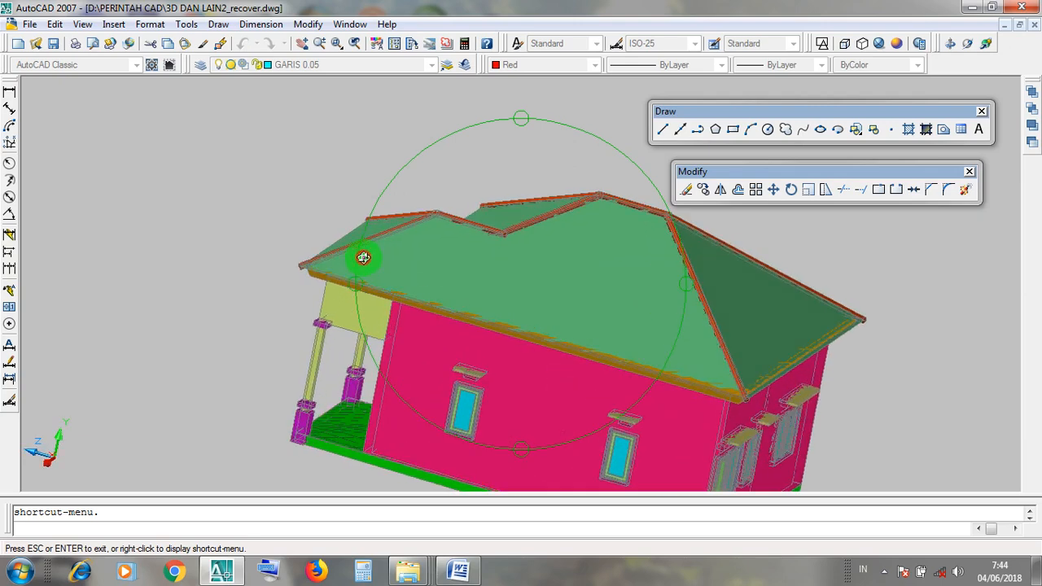
scroll(604, 323, "down", 2)
left_click_drag(600, 305, 464, 313)
left_click_drag(587, 317, 464, 348)
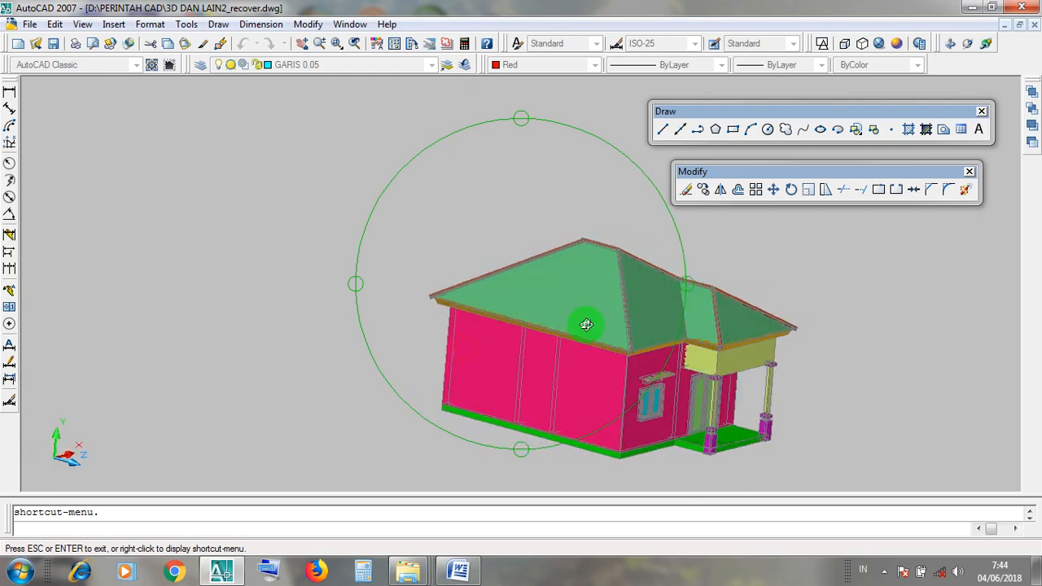
left_click_drag(583, 323, 465, 350)
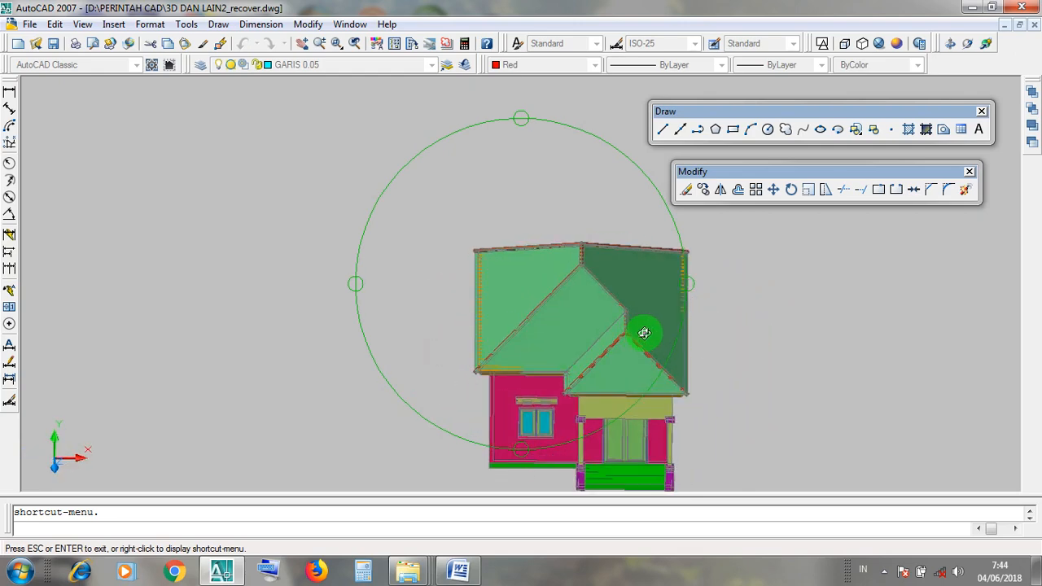
scroll(644, 333, "up", 2)
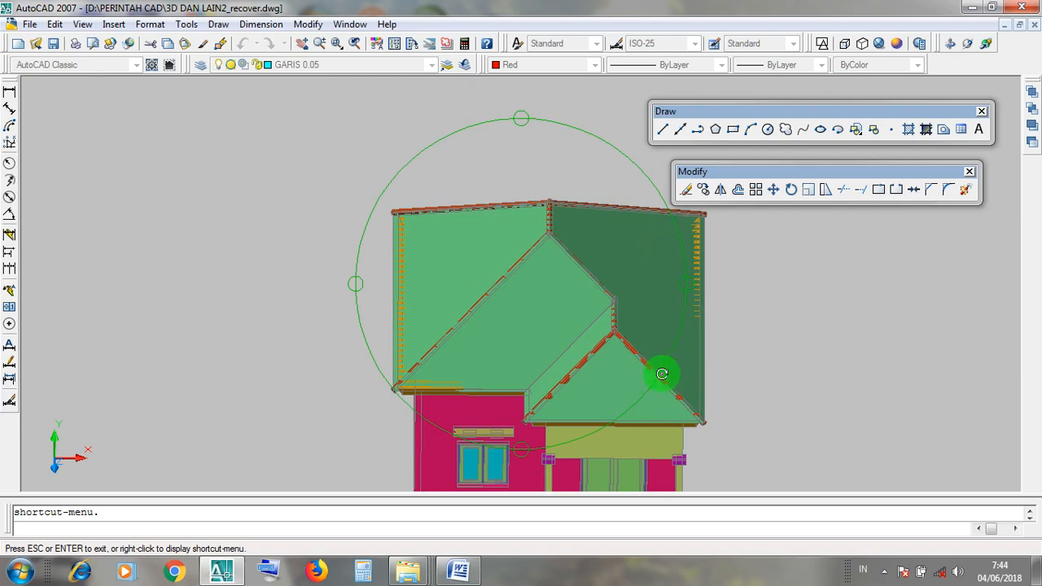
left_click_drag(661, 355, 656, 249)
left_click_drag(686, 382, 692, 253)
left_click_drag(574, 357, 618, 355)
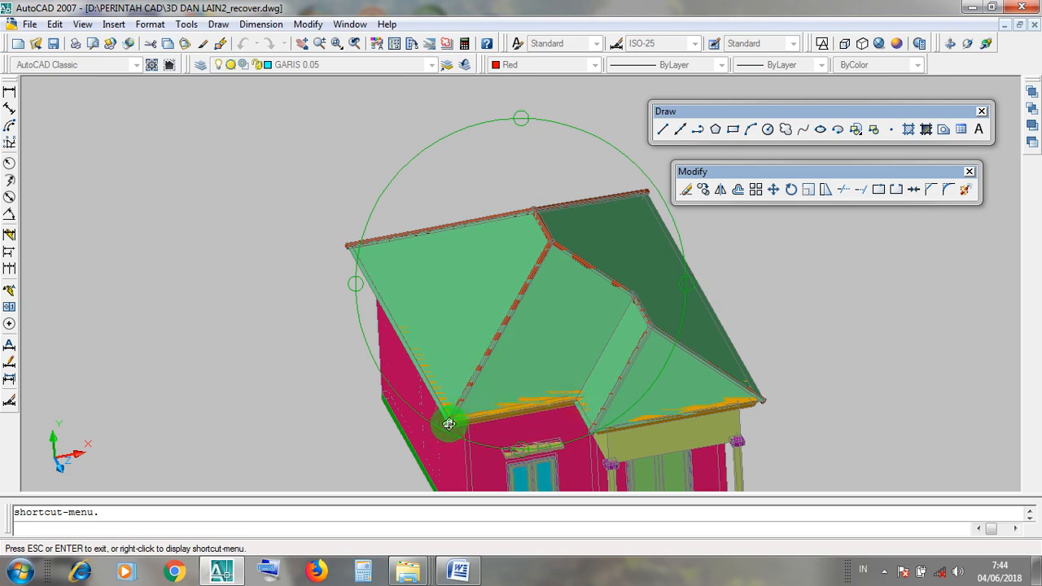
Examine the side profile of the house, comparing the main hip roof with the lower porch roof
left_click_drag(448, 423, 426, 290)
scroll(644, 285, "up", 4)
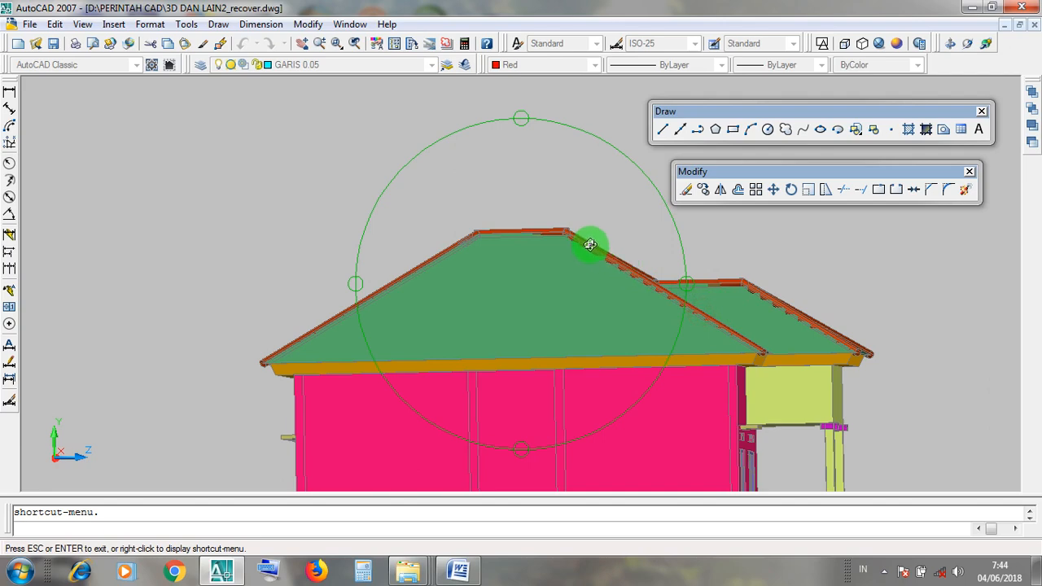
left_click_drag(600, 306, 574, 325)
left_click_drag(632, 305, 596, 272)
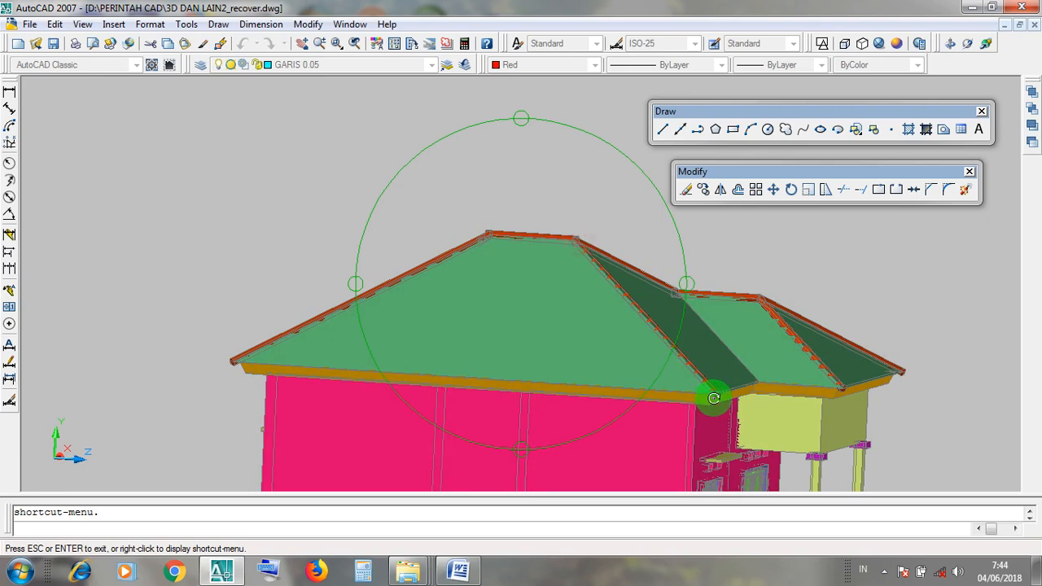
left_click_drag(597, 365, 447, 313)
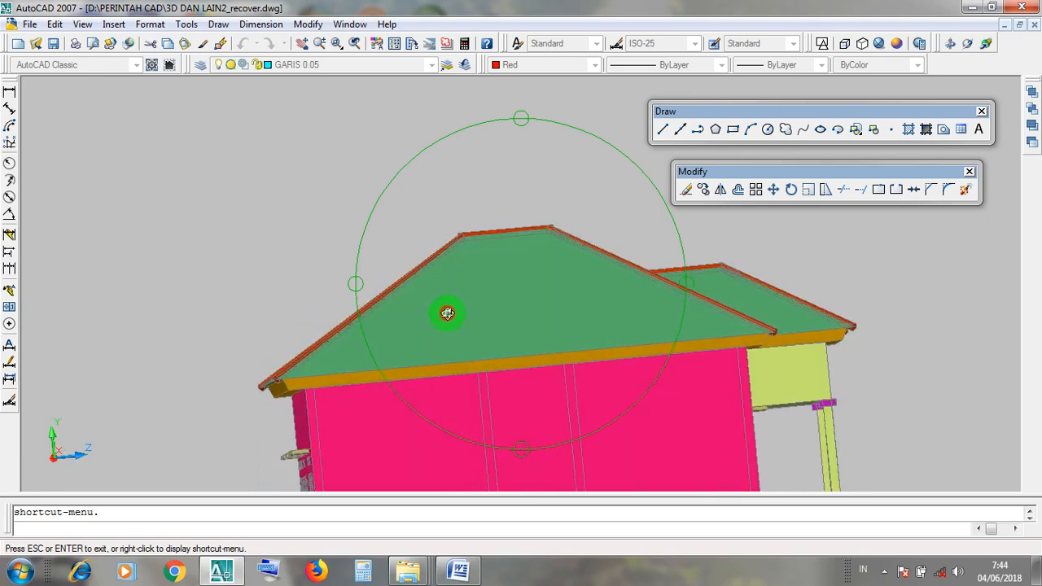
left_click_drag(705, 294, 508, 332)
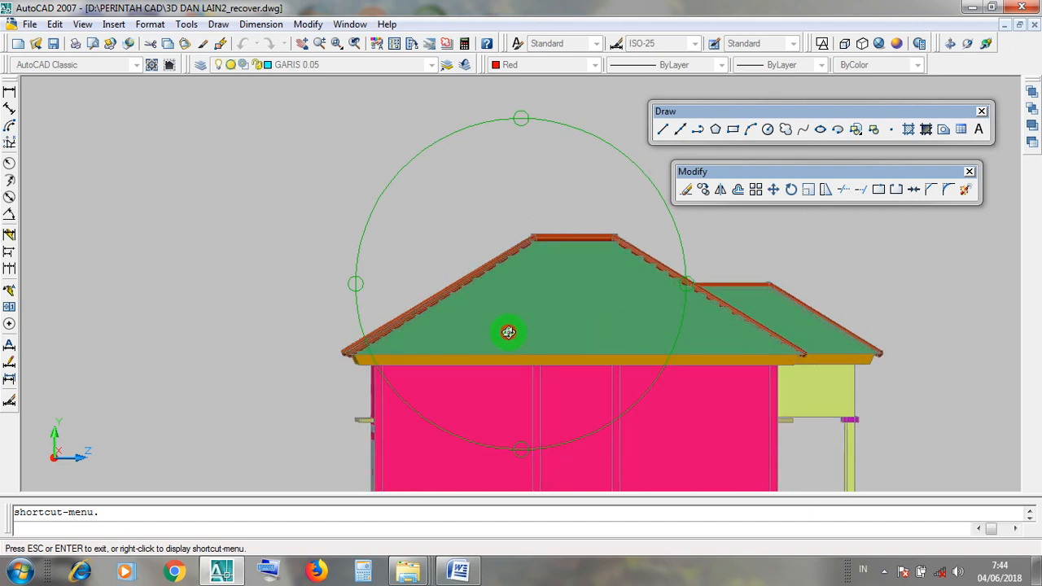
Return to the LATIHAN RUMAH 2D.dwg drawing and examine the plain side elevation under the title ATAP PERISAI KOMBINASI
left_click(1003, 27)
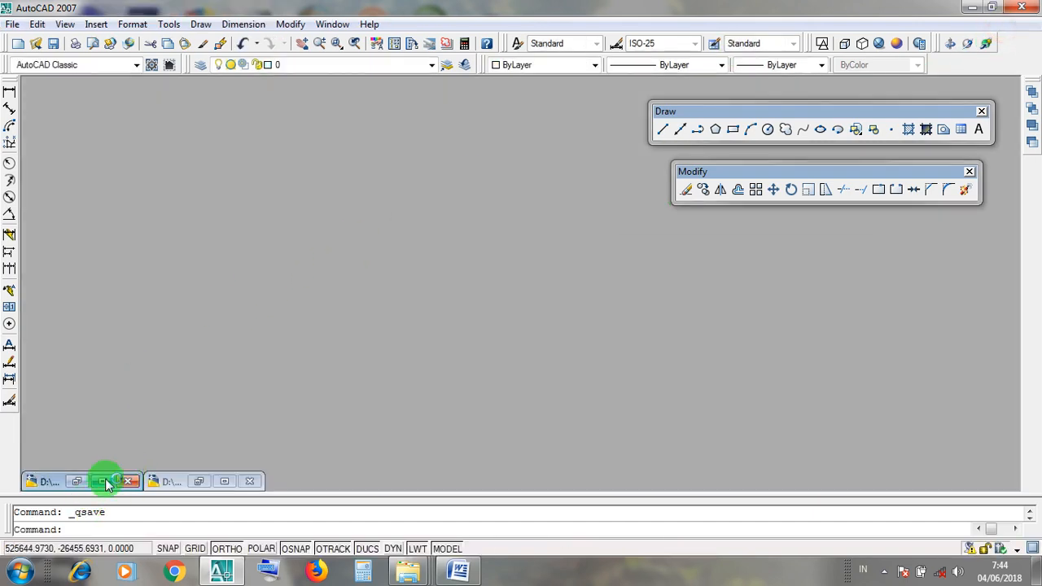
left_click(105, 478)
scroll(460, 318, "down", 8)
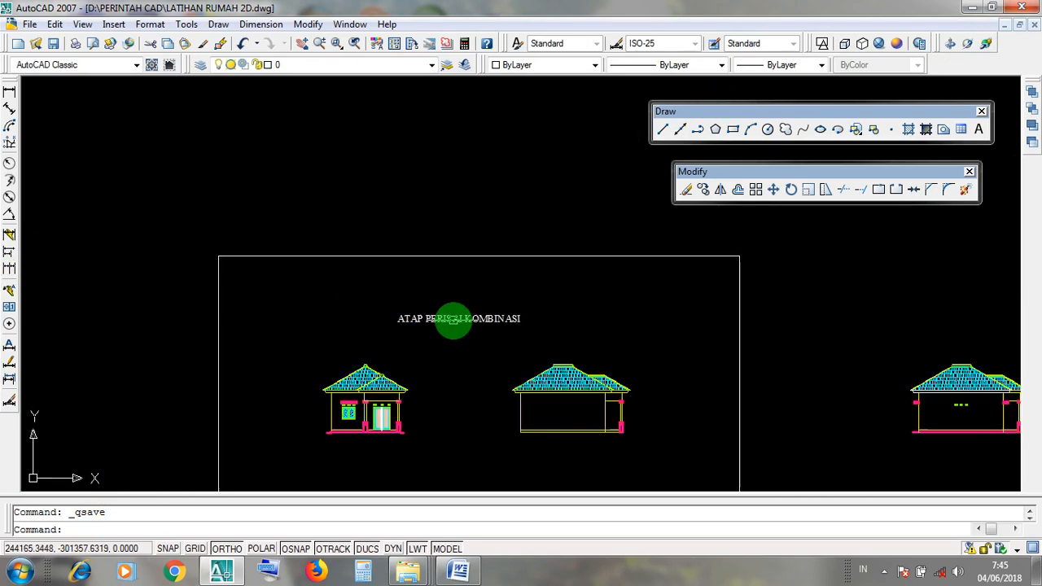
scroll(546, 384, "up", 4)
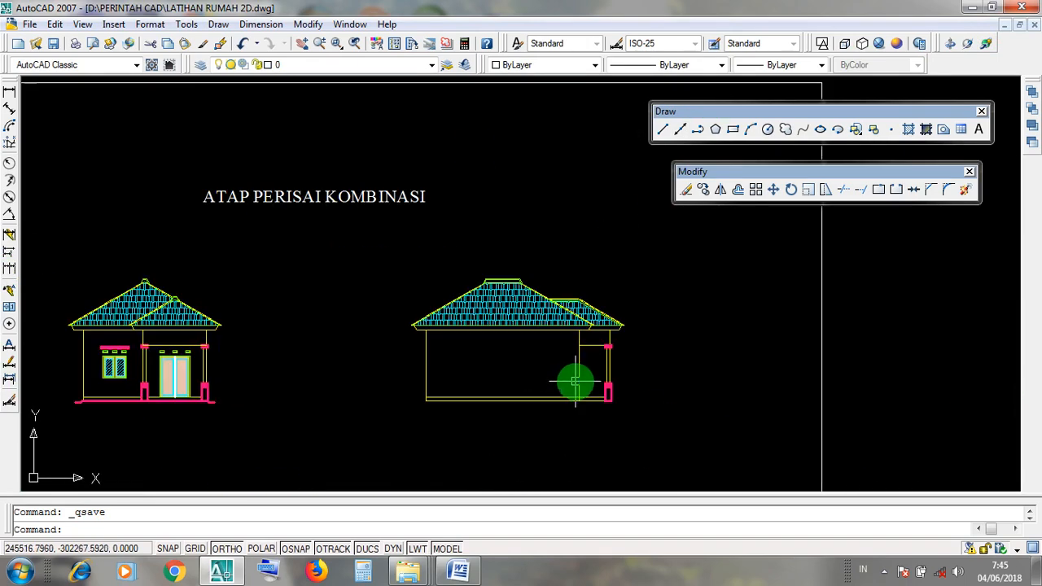
scroll(576, 382, "up", 2)
scroll(576, 381, "down", 3)
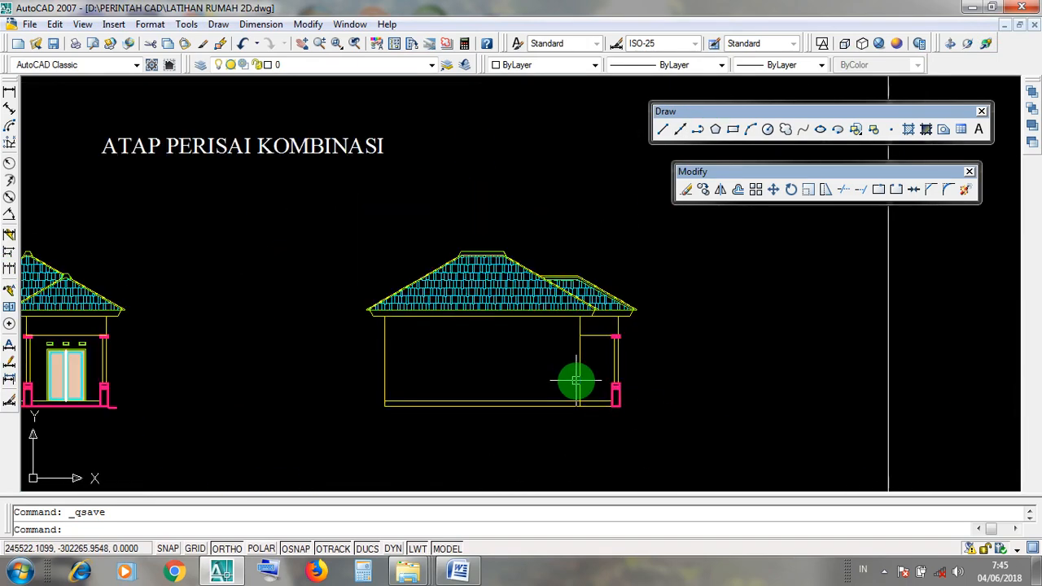
scroll(575, 378, "up", 4)
left_click(549, 399)
left_click(374, 320)
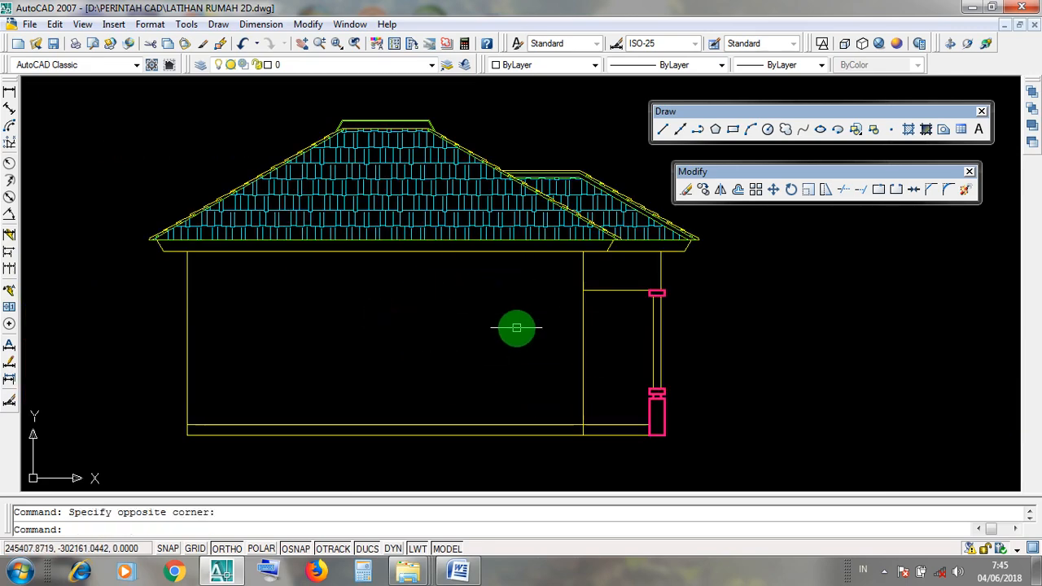
scroll(517, 328, "down", 5)
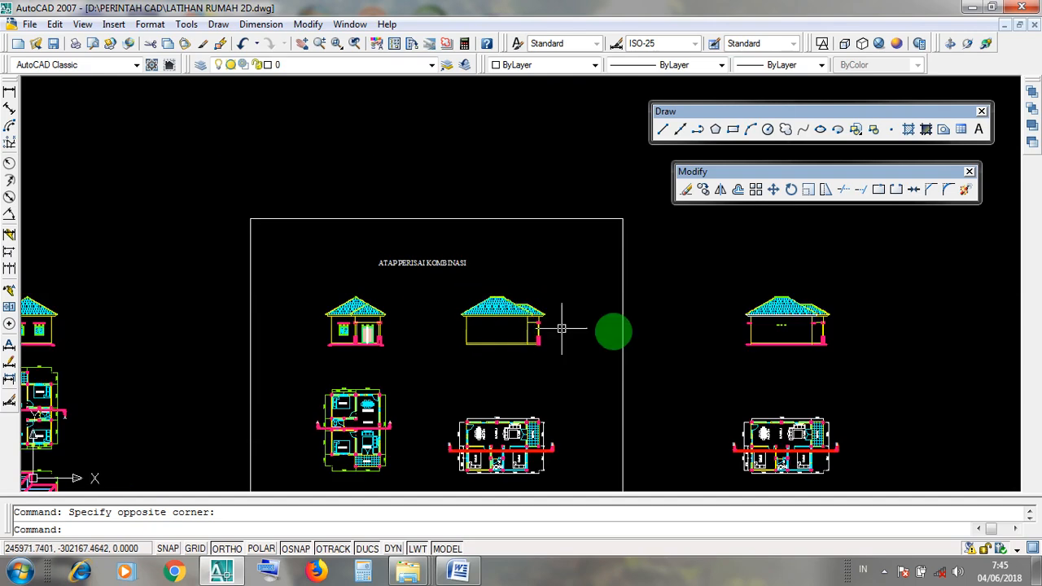
Examine the thick ground line and the three wall vents on the detailed side elevation outside the frame
scroll(826, 307, "up", 4)
scroll(802, 356, "up", 3)
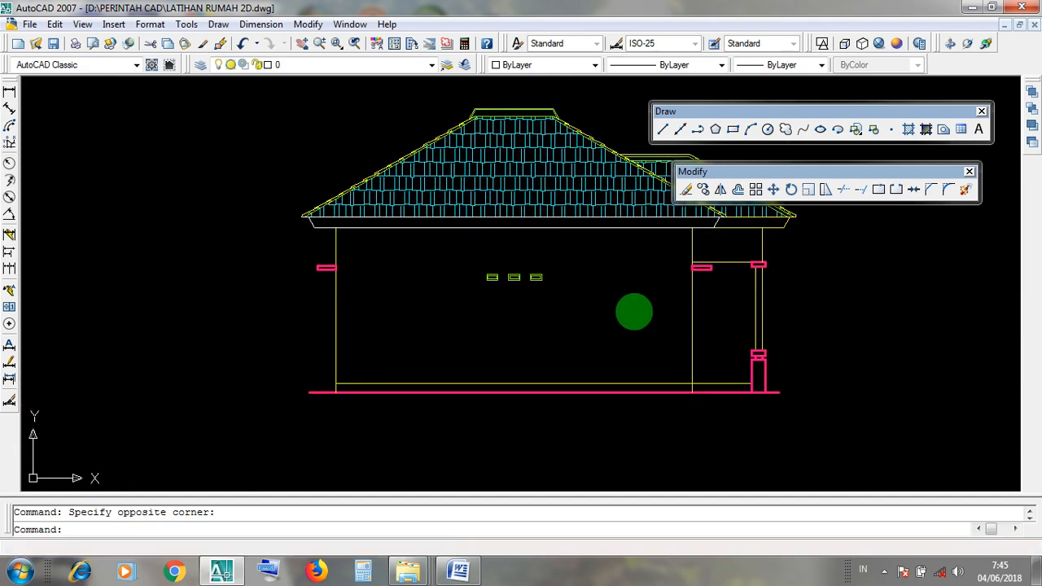
left_click(646, 412)
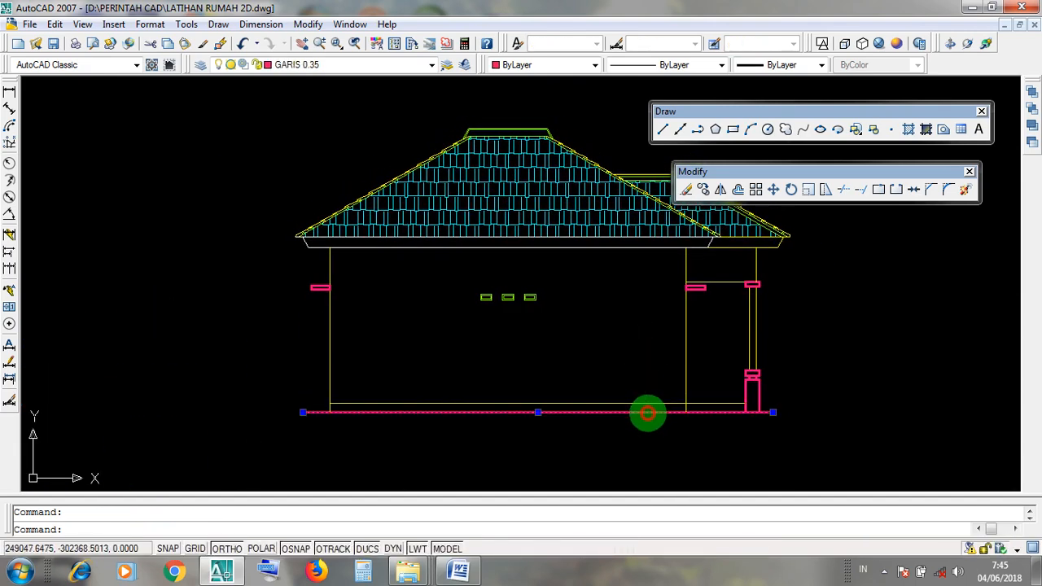
scroll(661, 429, "up", 2)
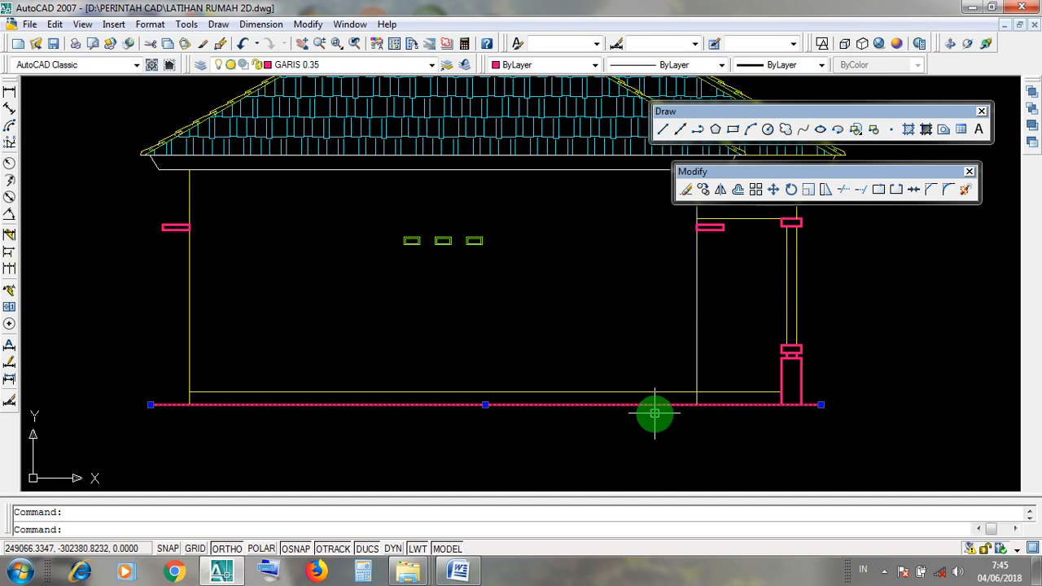
scroll(655, 413, "down", 3)
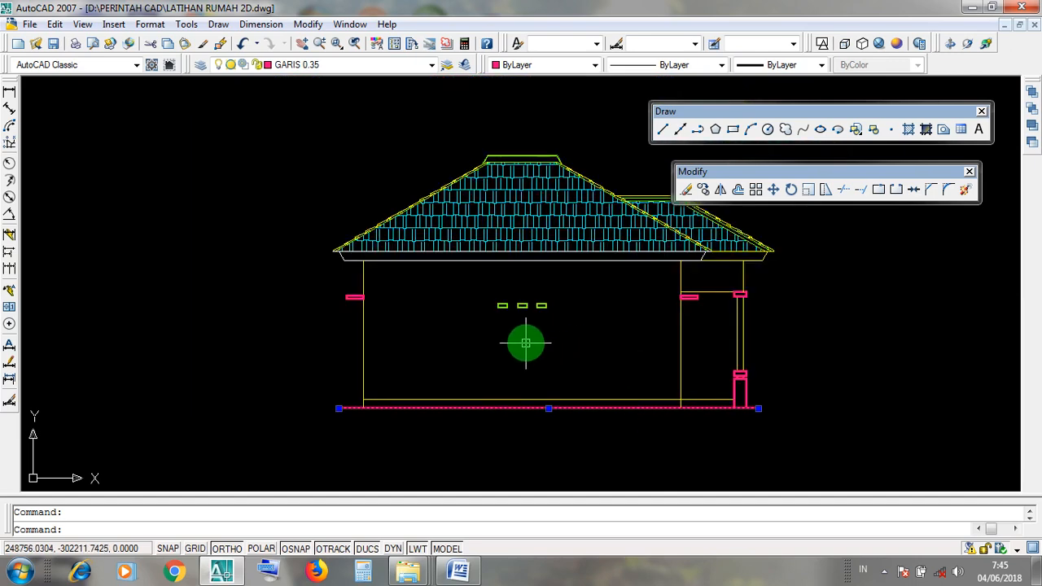
scroll(505, 290, "up", 3)
left_click(479, 286)
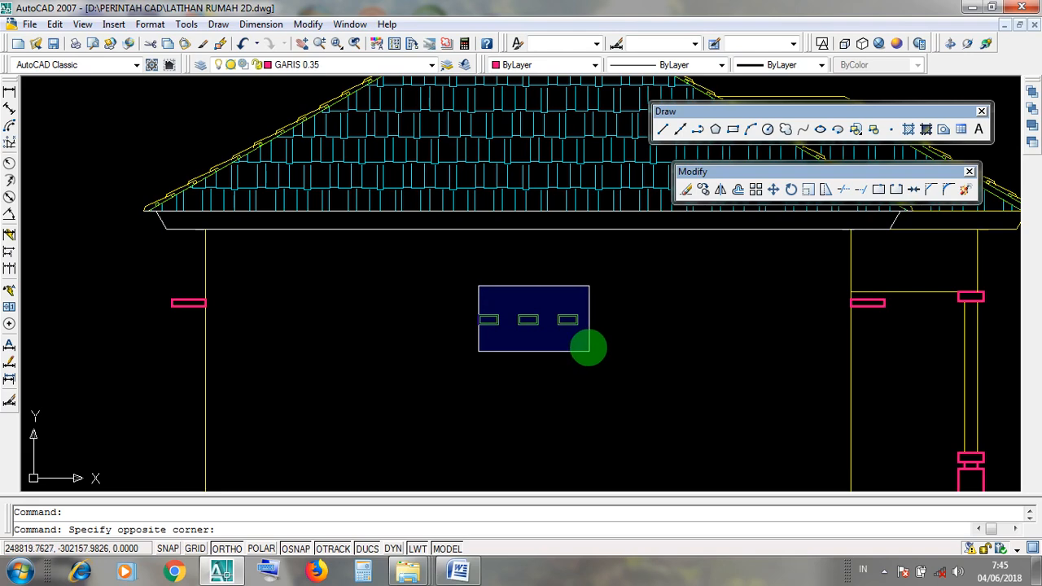
left_click(552, 281)
left_click(452, 284)
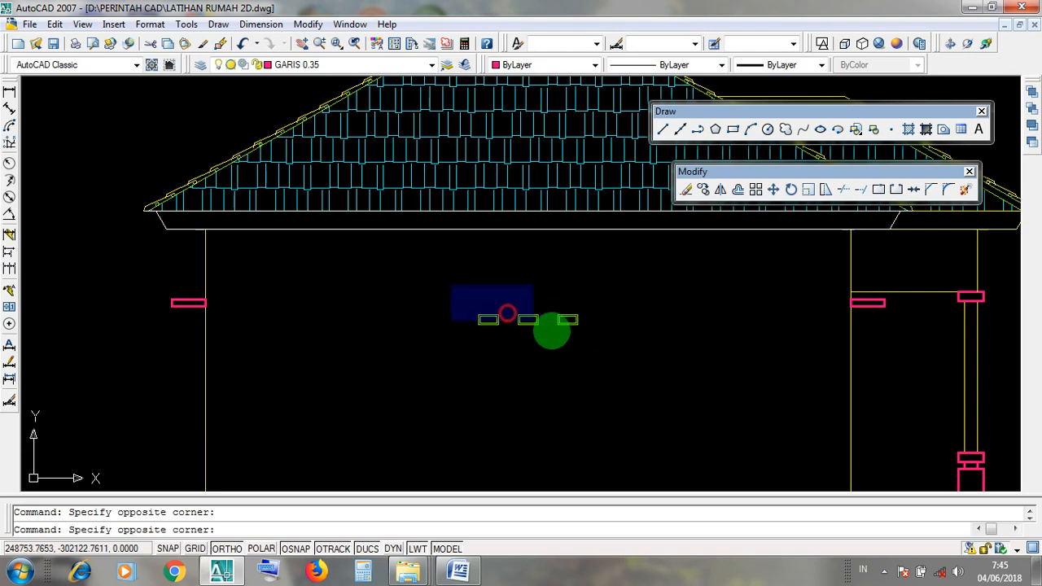
left_click(570, 298)
scroll(606, 330, "down", 3)
scroll(753, 330, "up", 3)
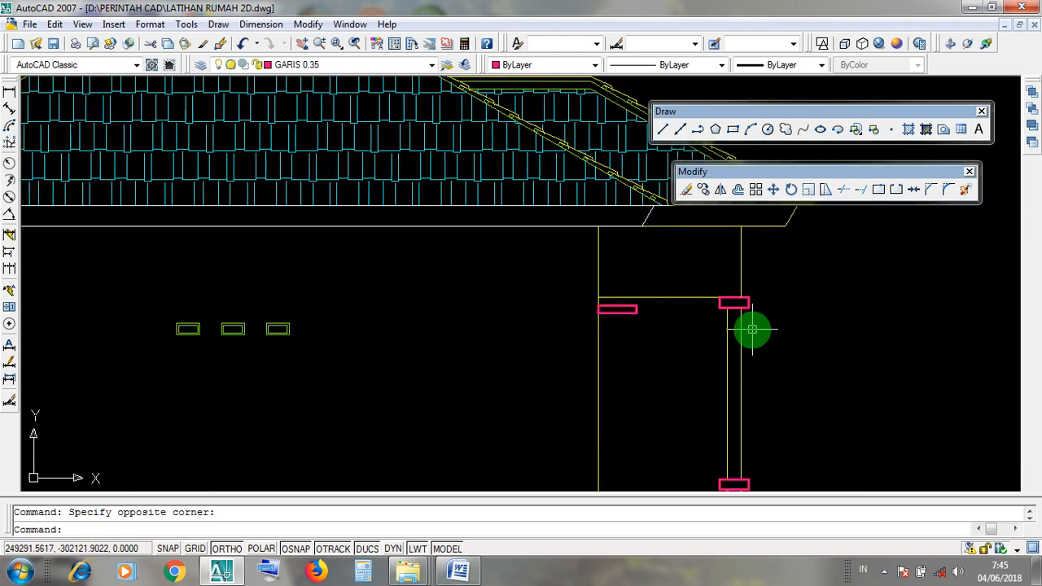
Examine the window canopies at both ends of the detailed side elevation's wall and clear the selection
left_click(632, 308)
scroll(692, 328, "down", 3)
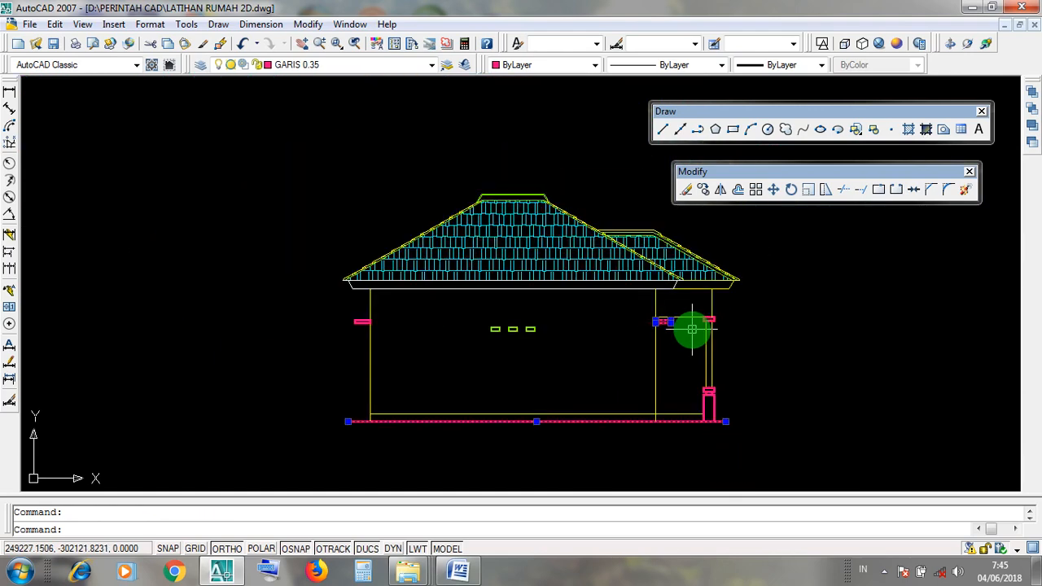
scroll(368, 326, "up", 2)
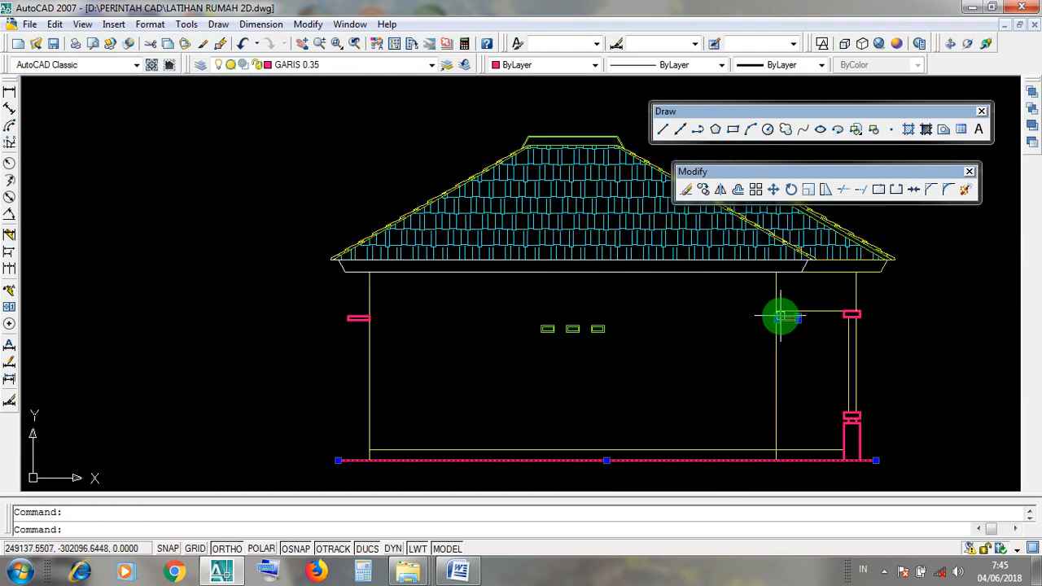
scroll(348, 313, "up", 3)
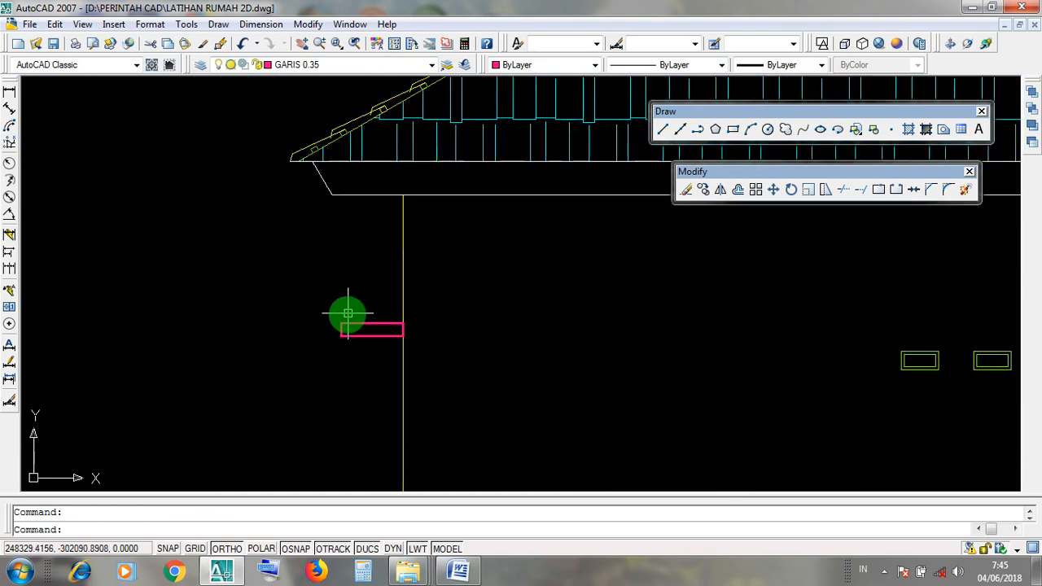
left_click(369, 324)
scroll(563, 326, "down", 3)
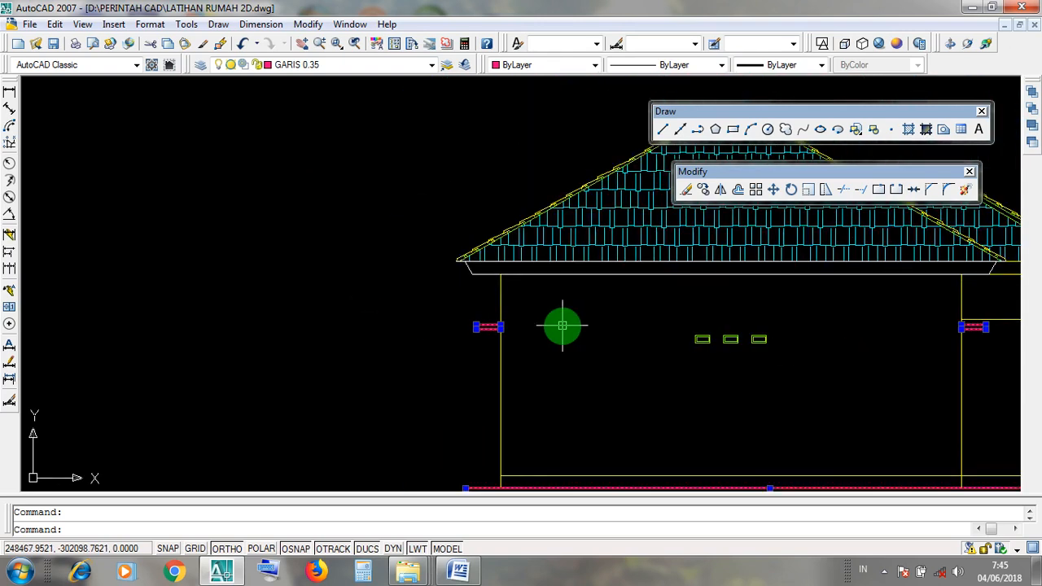
scroll(562, 326, "down", 2)
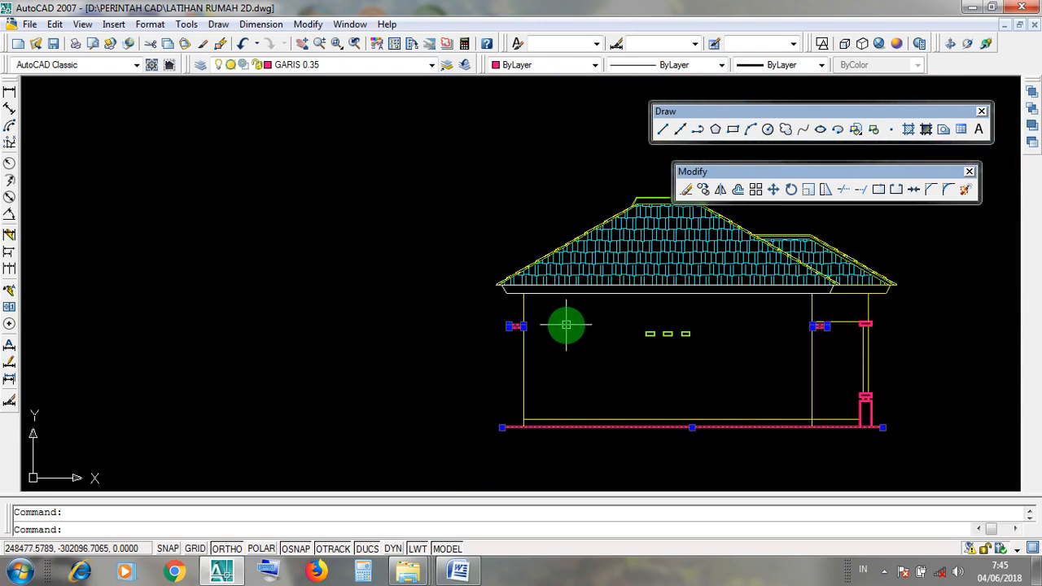
key("Escape")
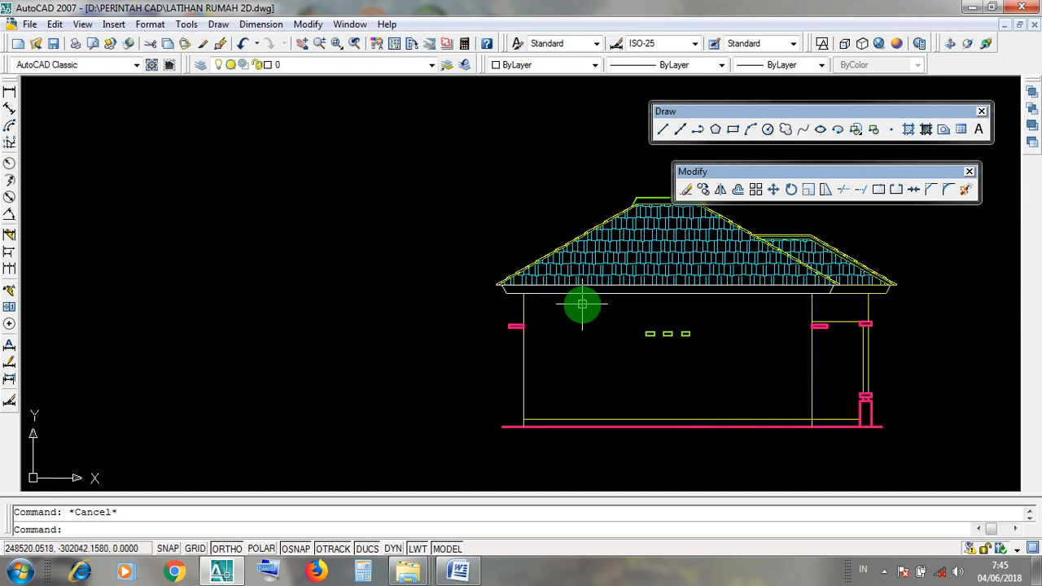
scroll(583, 303, "down", 4)
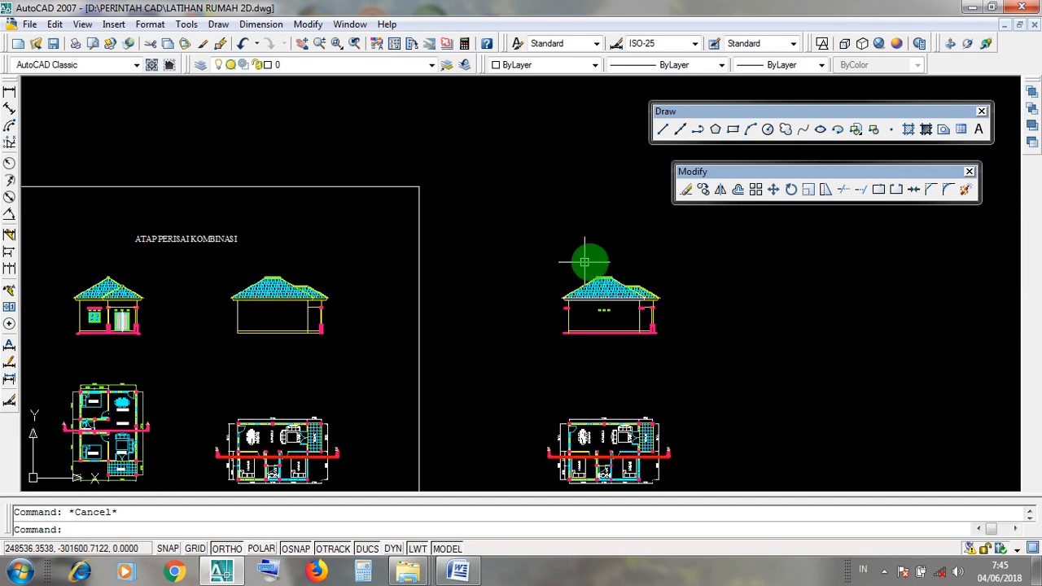
Examine the ground line under the wall of the plain side elevation inside the frame and clear the selection
middle_click_drag(399, 302, 621, 258)
scroll(495, 263, "up", 6)
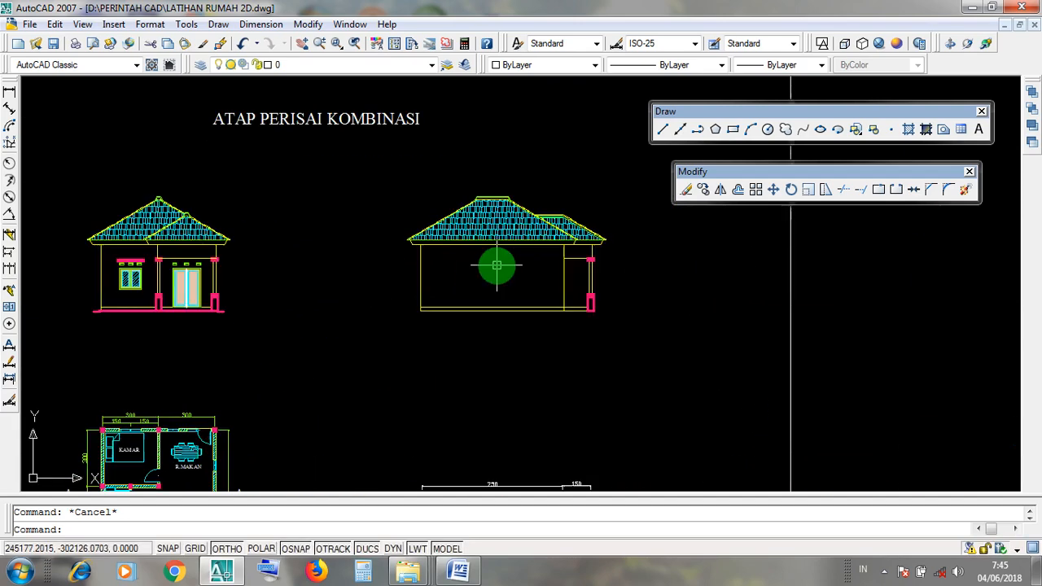
middle_click_drag(507, 260, 518, 320)
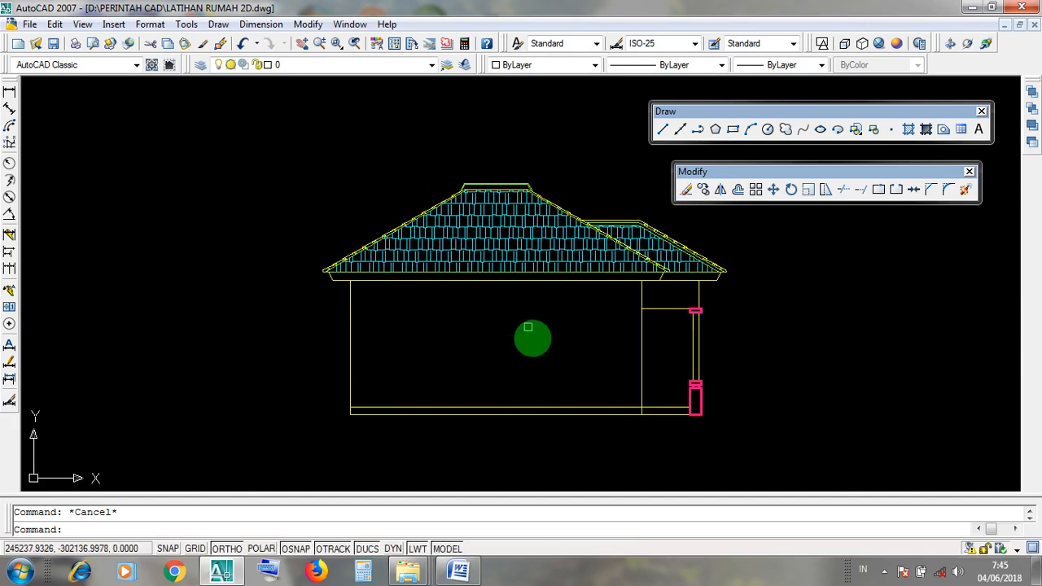
scroll(557, 395, "up", 2)
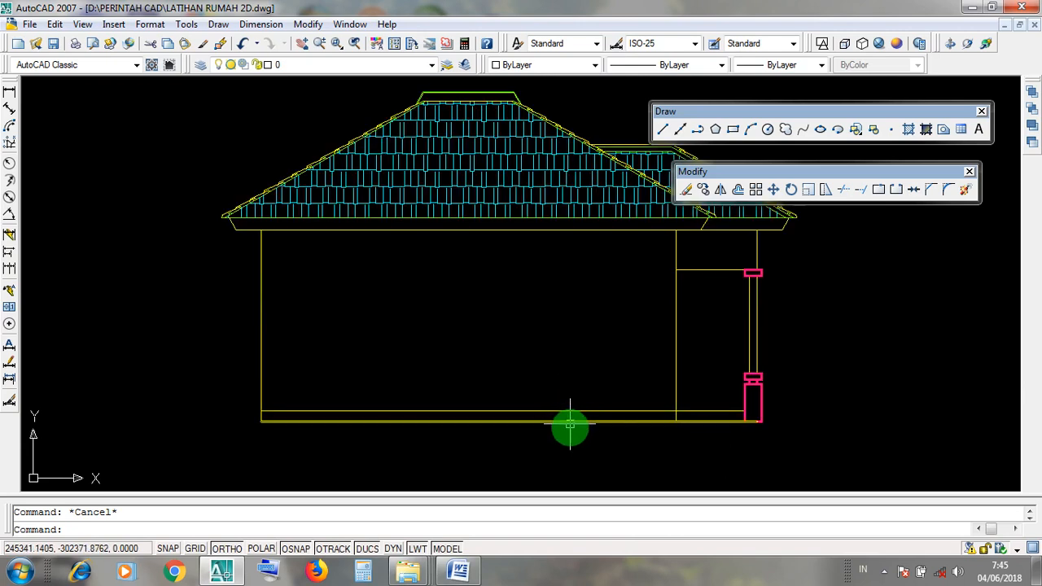
left_click(570, 423)
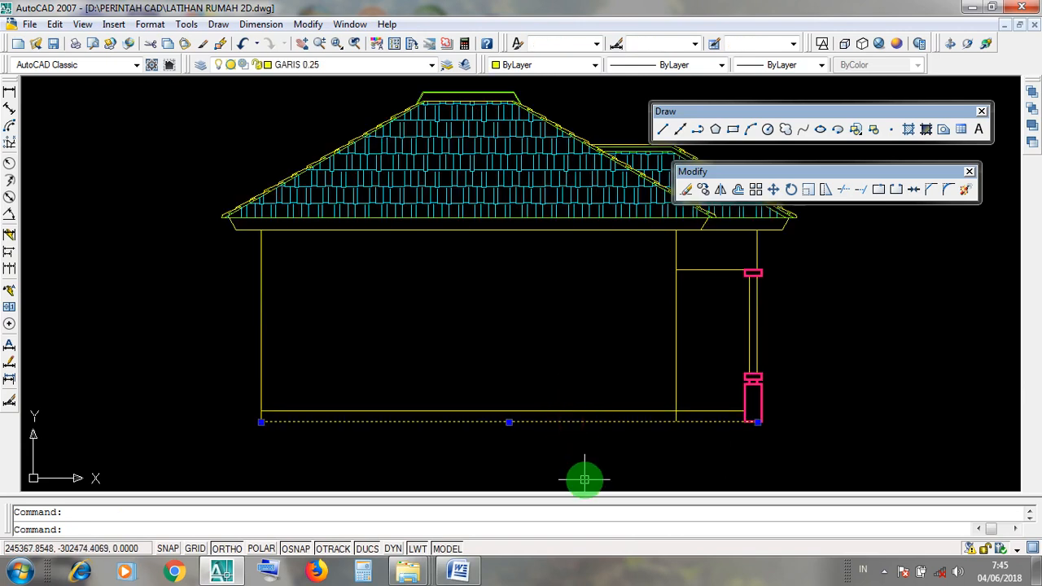
key("Escape")
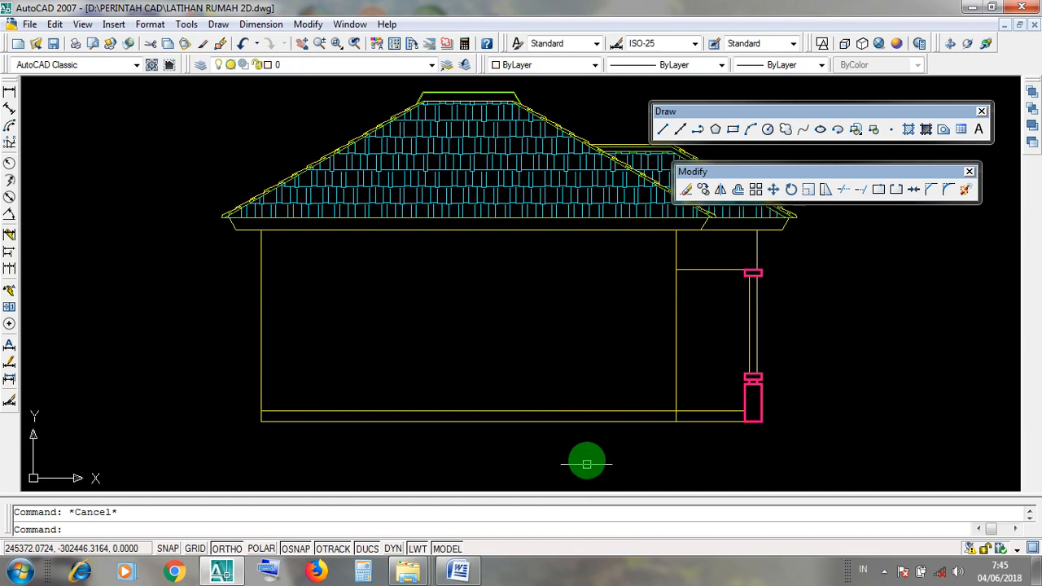
left_click(586, 423)
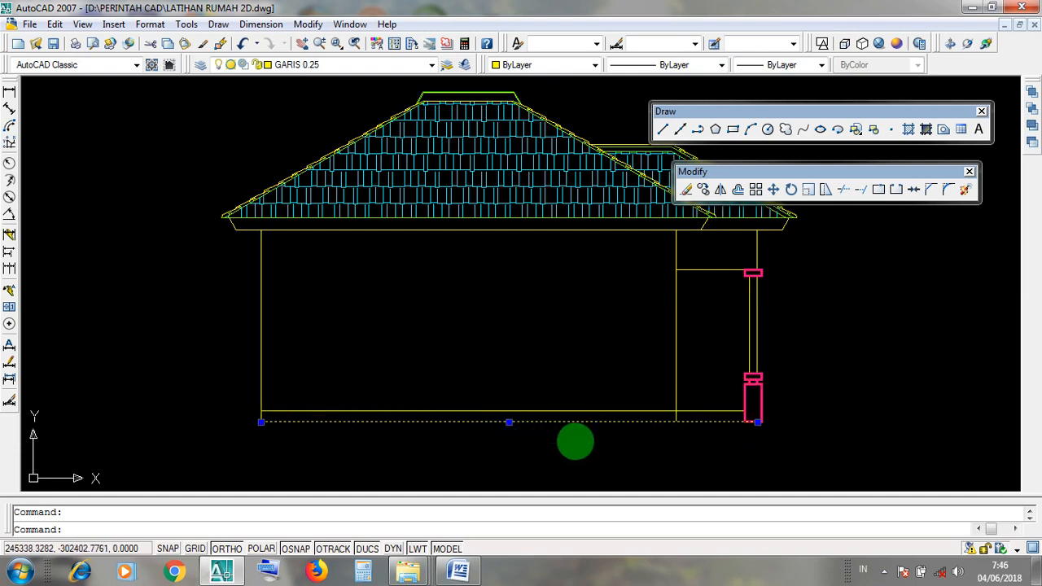
key("Escape")
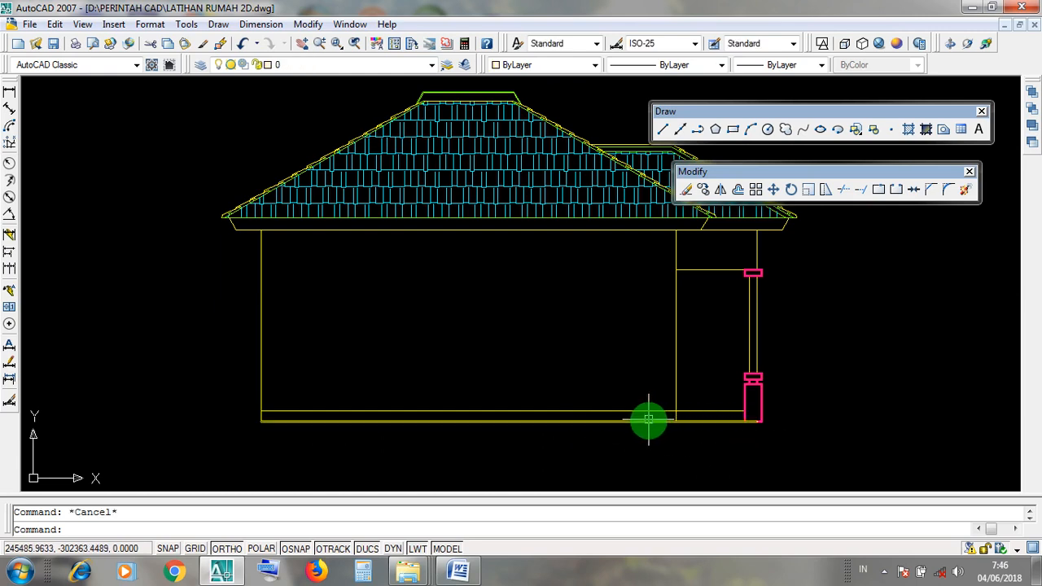
Stretch the porch-side end of the side elevation's ground line horizontally outward by about 54 units, past the column base
left_click(649, 422)
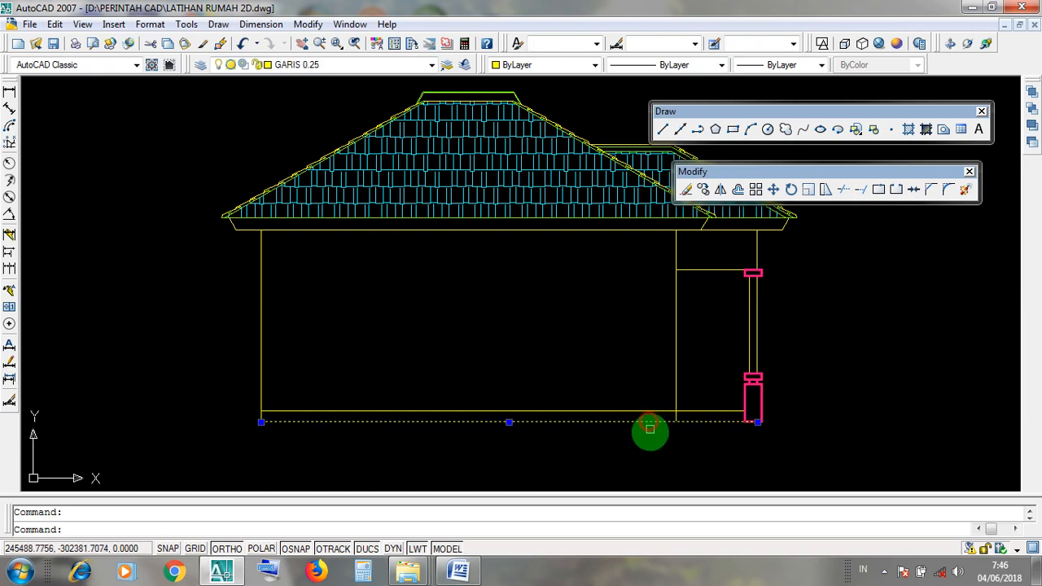
scroll(649, 429, "up", 3)
left_click(649, 422)
left_click(647, 416)
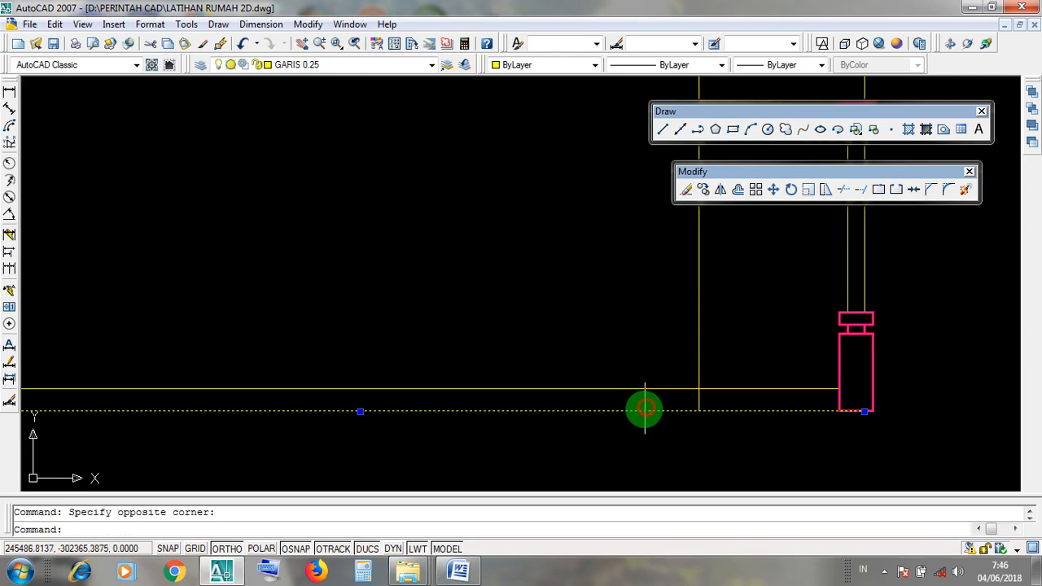
left_click(638, 418)
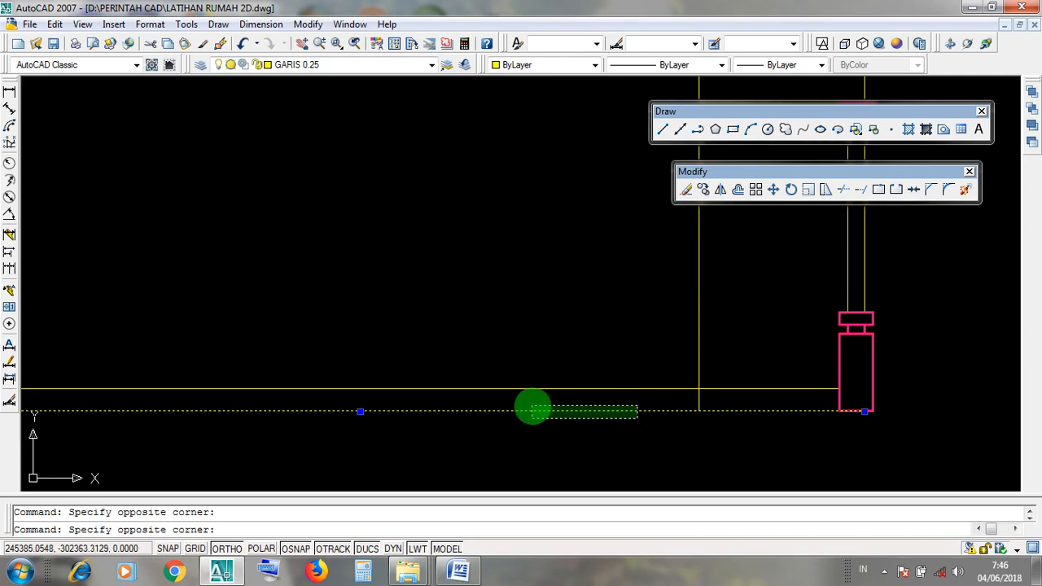
left_click(532, 407)
scroll(587, 438, "down", 5)
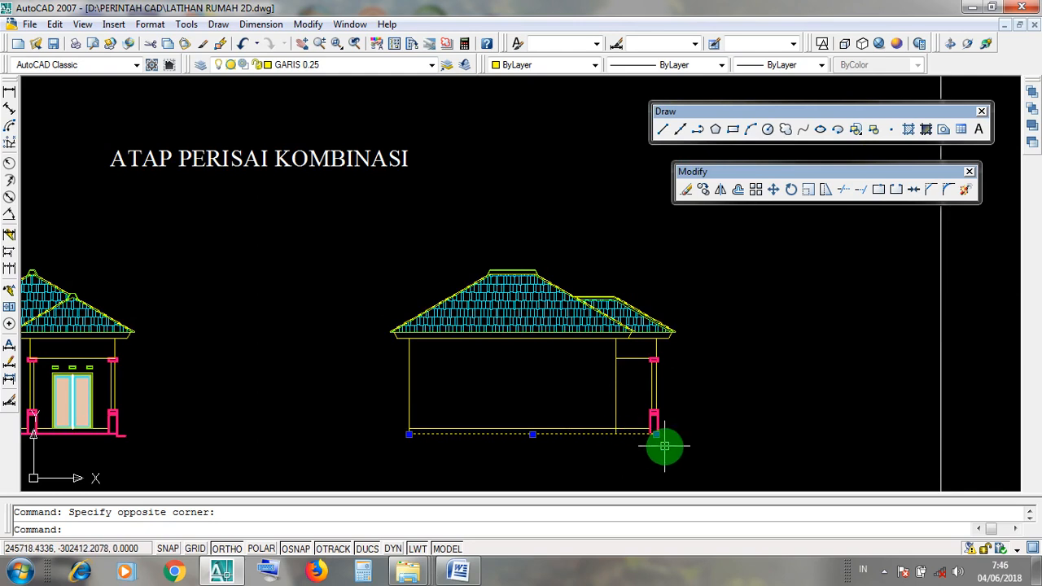
scroll(666, 446, "up", 3)
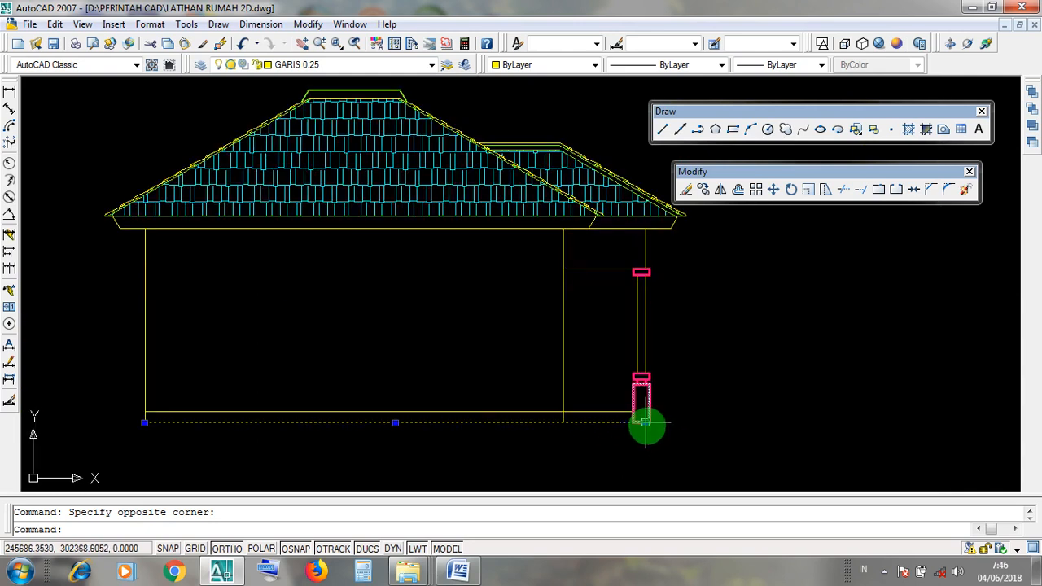
left_click(645, 423)
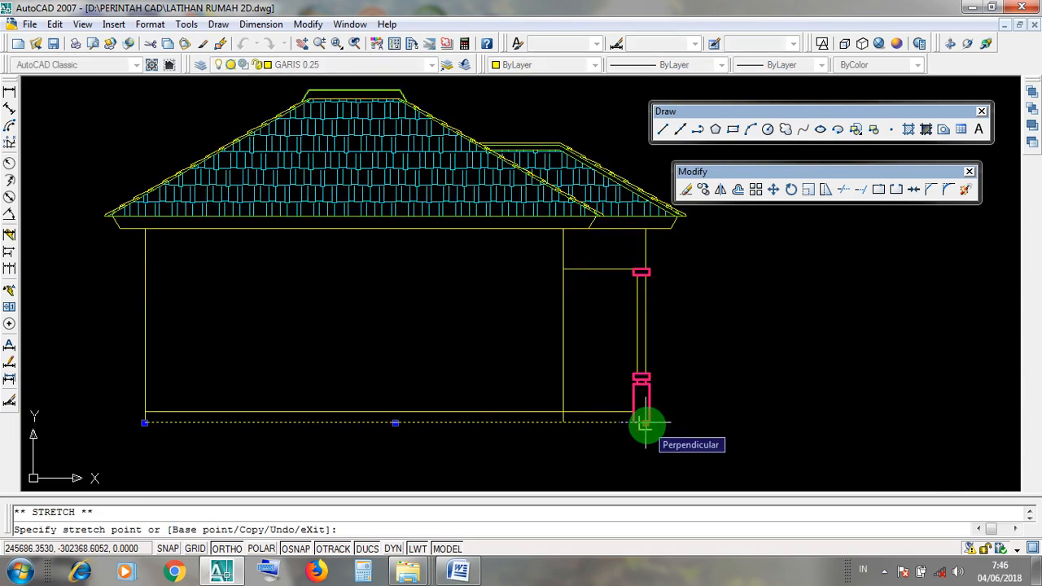
scroll(646, 423, "up", 3)
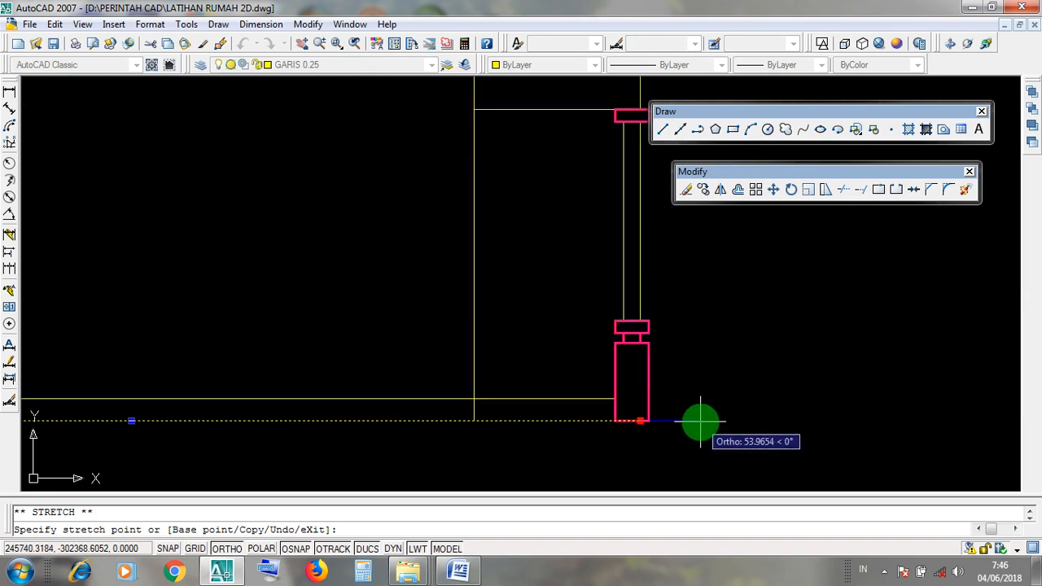
left_click(700, 421)
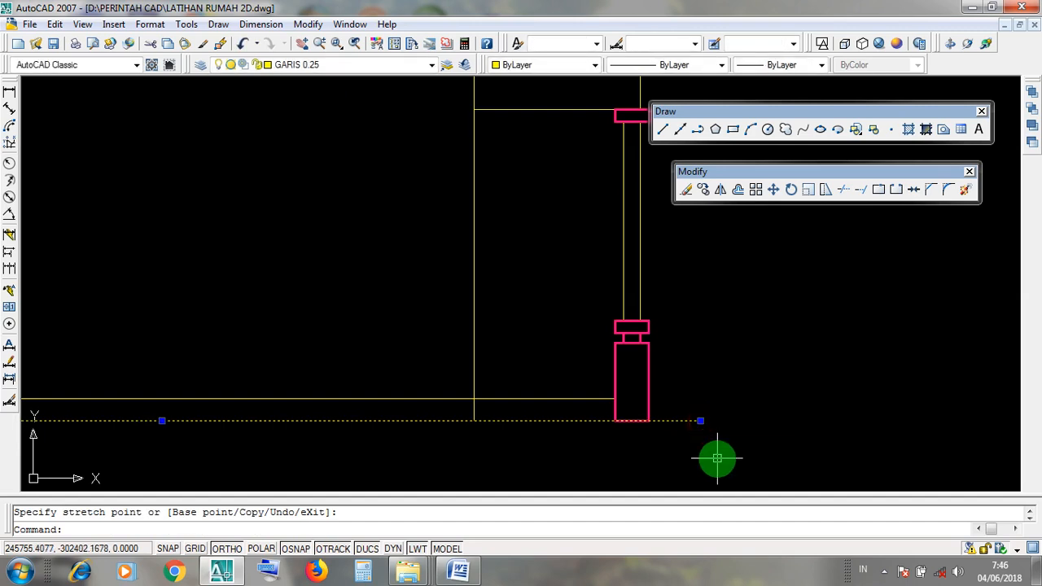
scroll(712, 447, "down", 3)
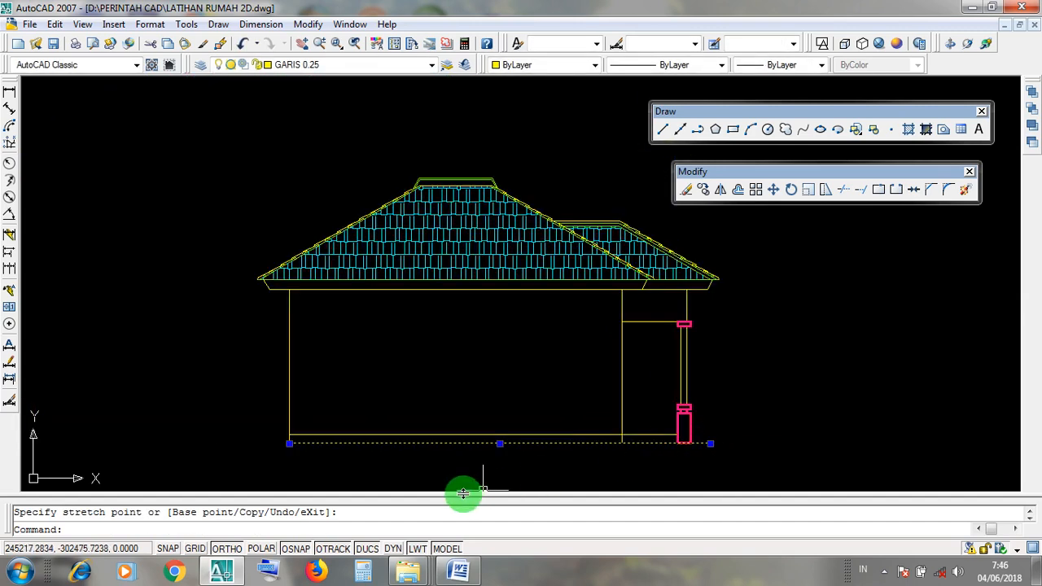
key("Escape")
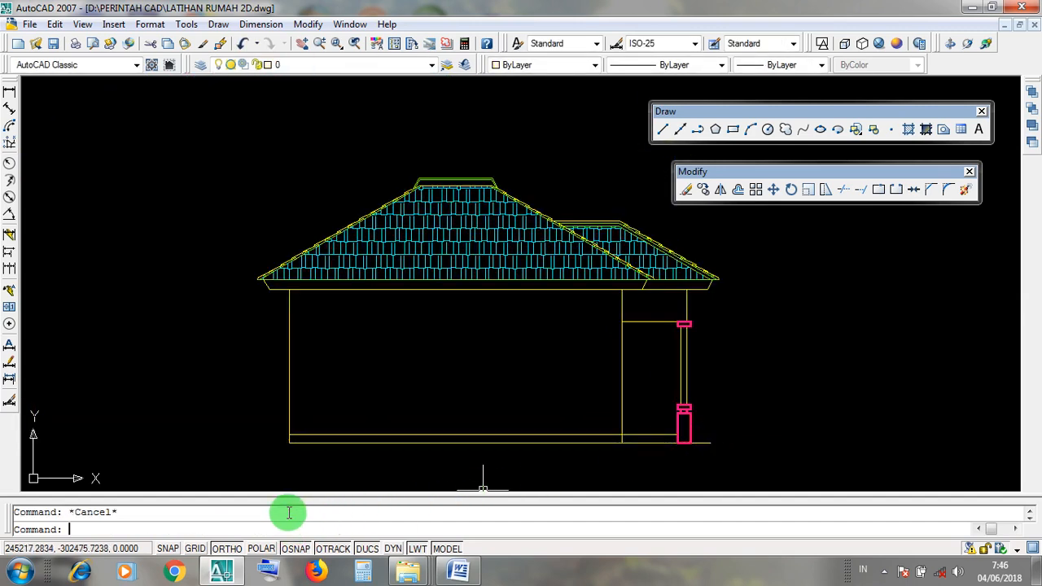
Undo the last stretch of the ground line, leaving Ortho on
left_click(225, 551)
left_click(227, 549)
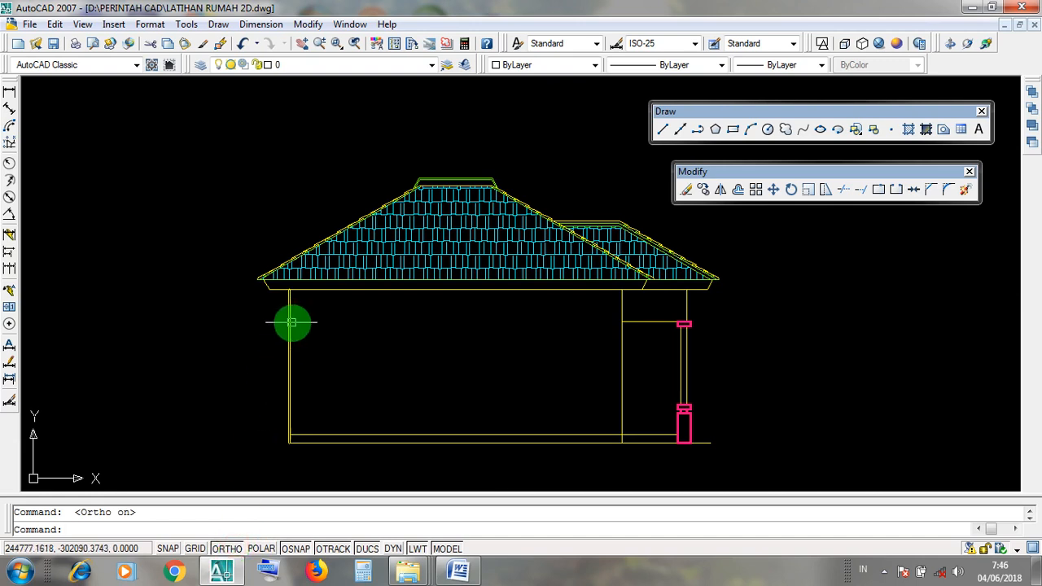
left_click(242, 43)
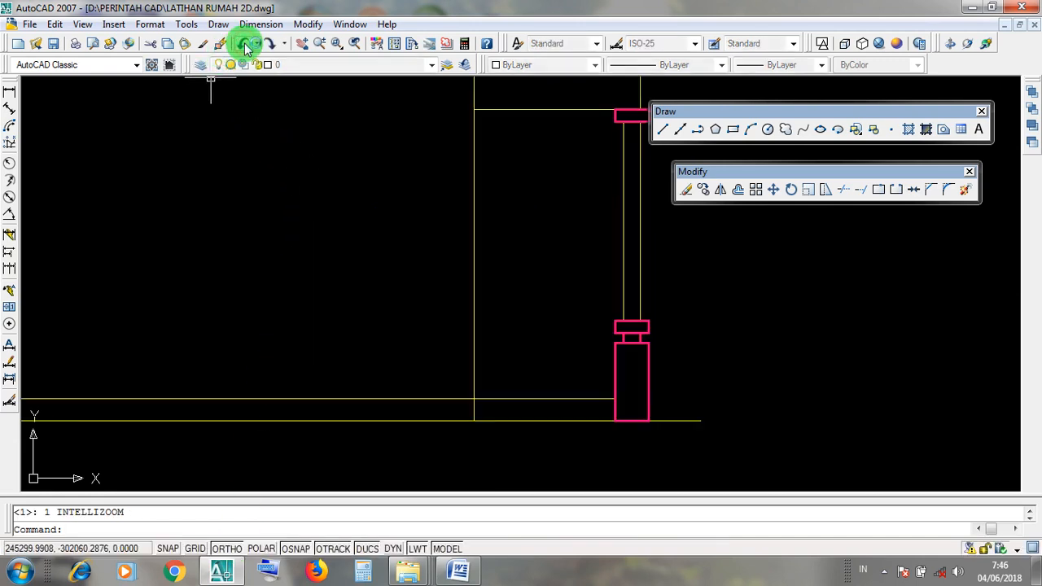
left_click(244, 44)
left_click(228, 550)
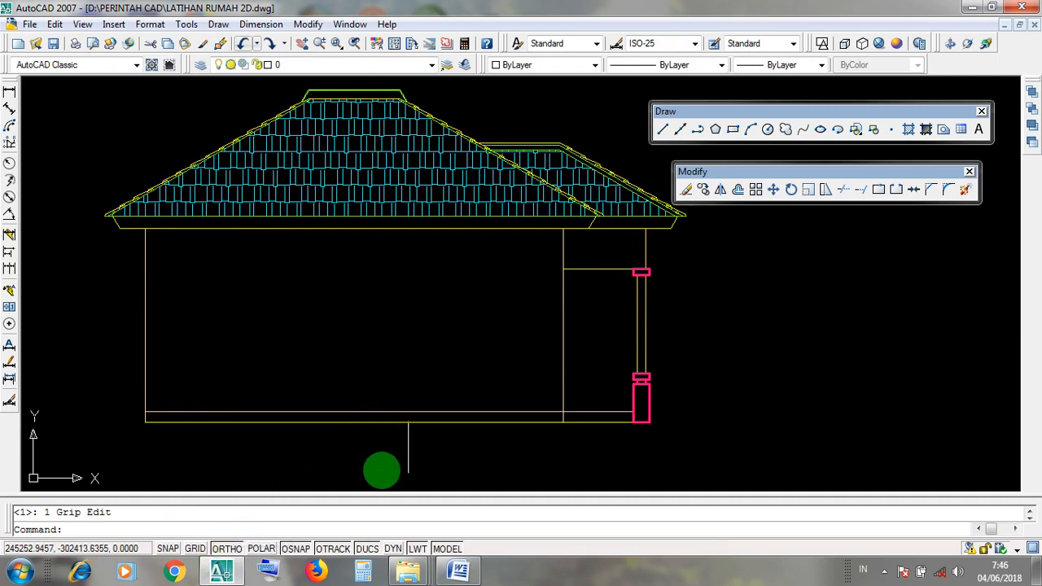
Extend the ground line's porch-side end horizontally about 56 units outward beyond the column base
left_click(507, 421)
scroll(522, 447, "up", 2)
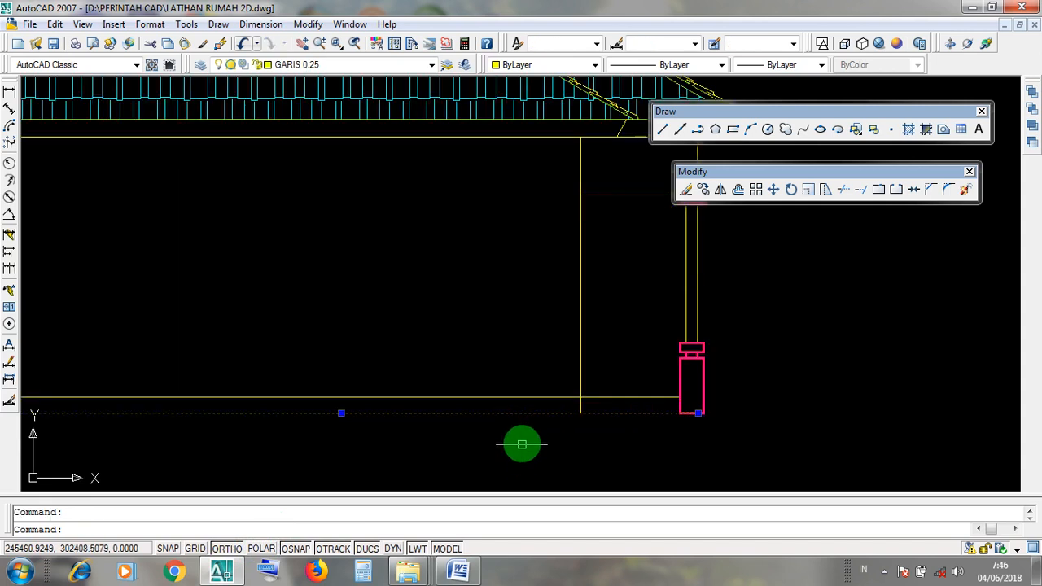
left_click(516, 425)
left_click(507, 410)
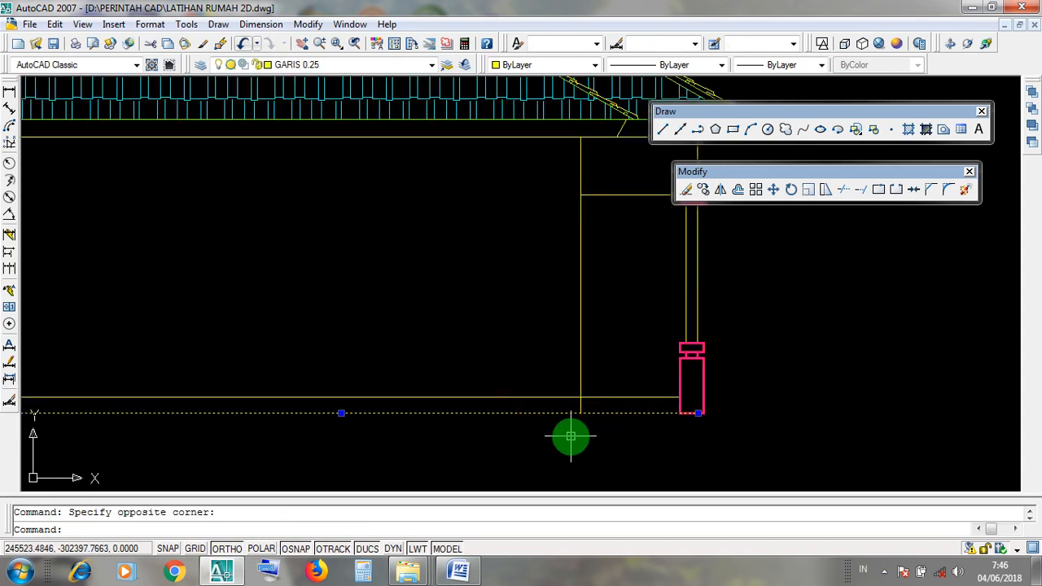
scroll(581, 431, "down", 3)
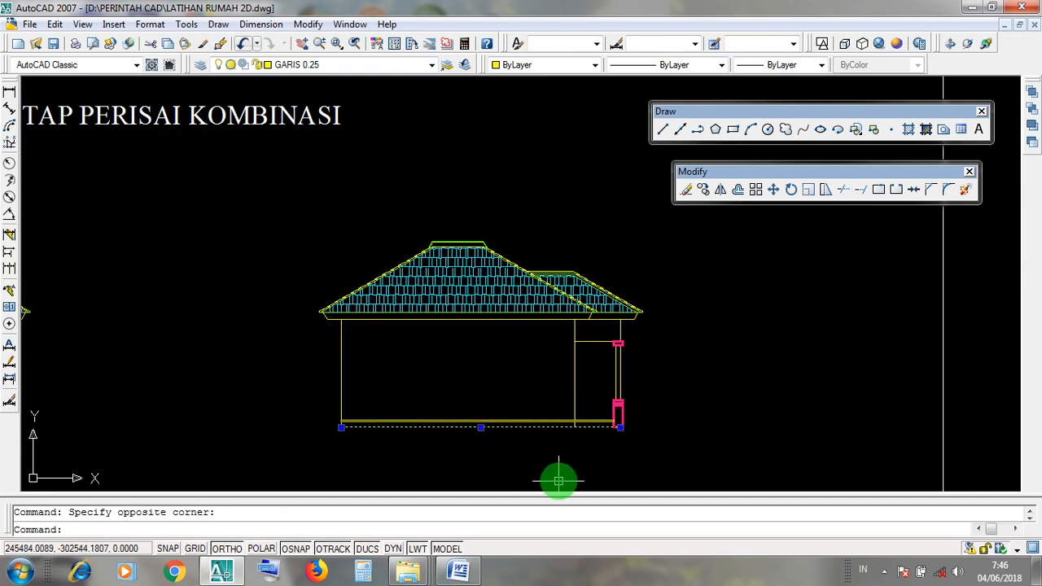
scroll(629, 467, "up", 5)
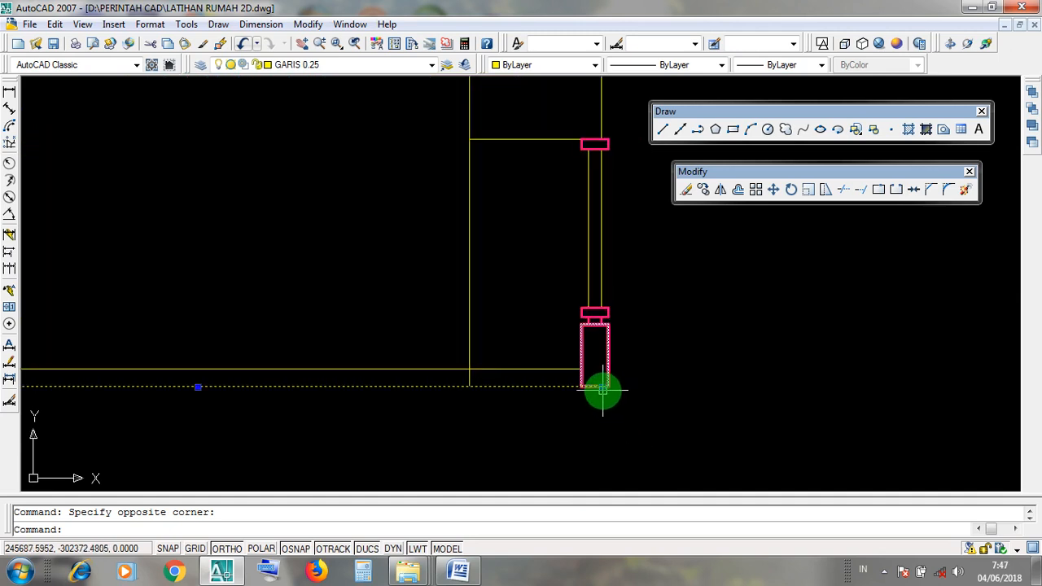
left_click(601, 387)
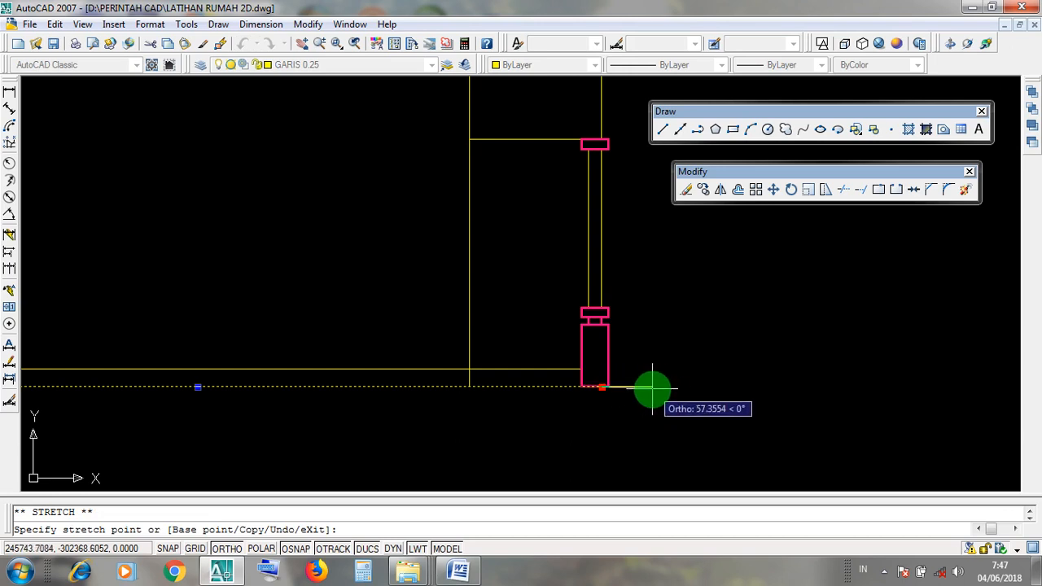
left_click(651, 386)
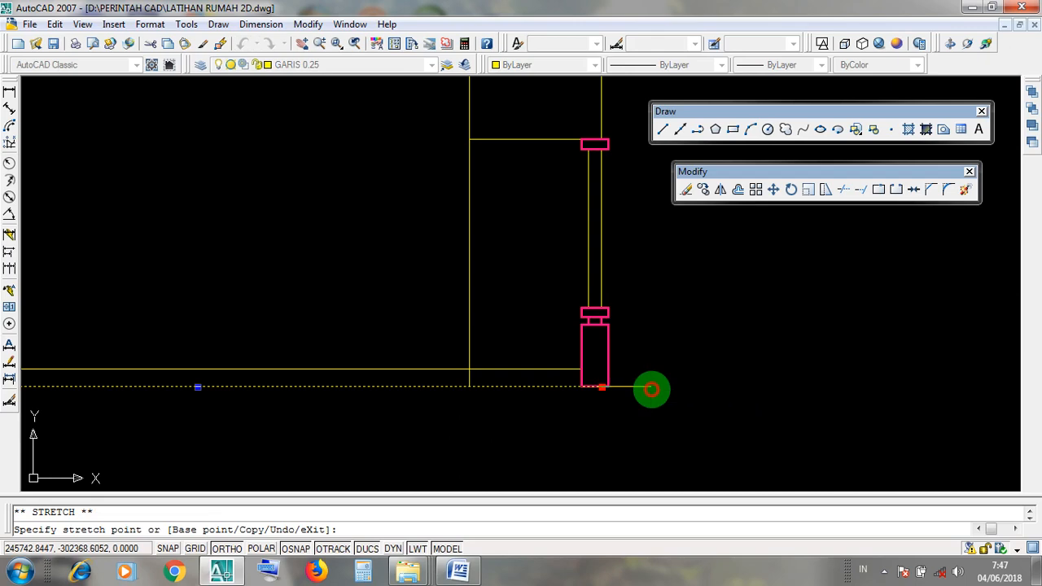
Extend the ground line's rear end horizontally about 51 units beyond the house wall and clear the selection
scroll(676, 434, "down", 1)
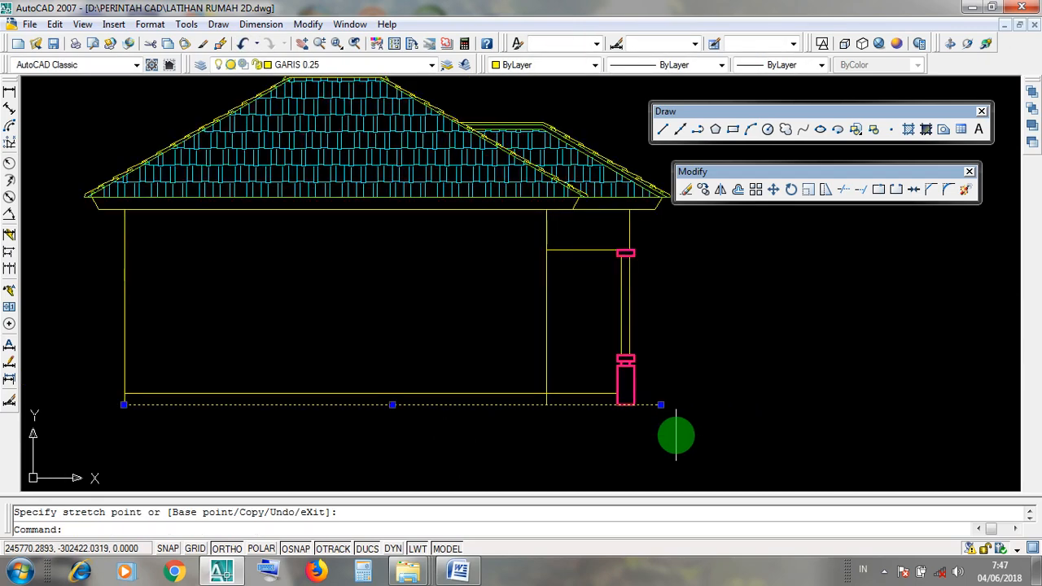
scroll(461, 442, "down", 2)
scroll(456, 432, "up", 3)
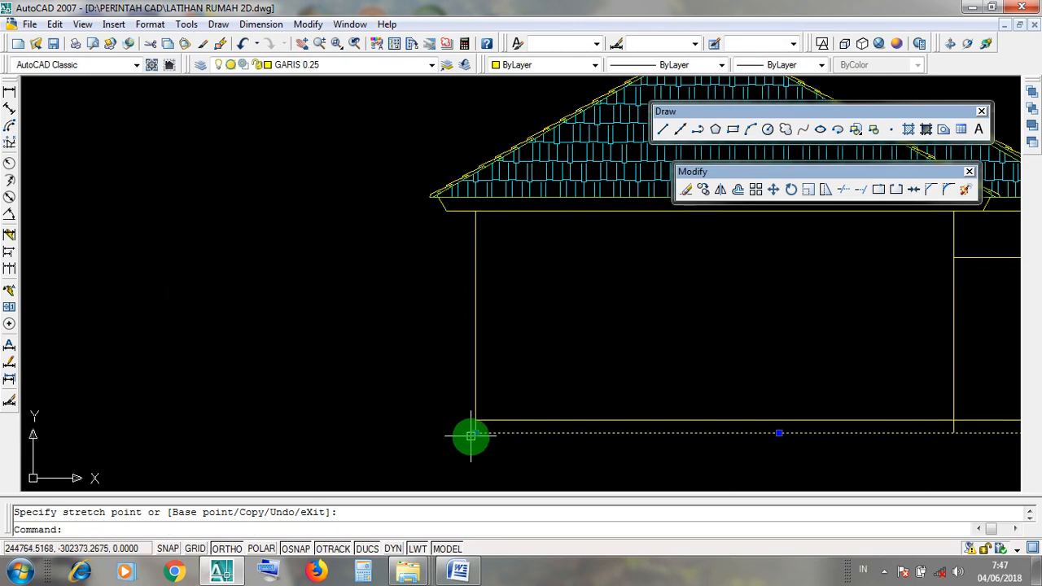
left_click(476, 432)
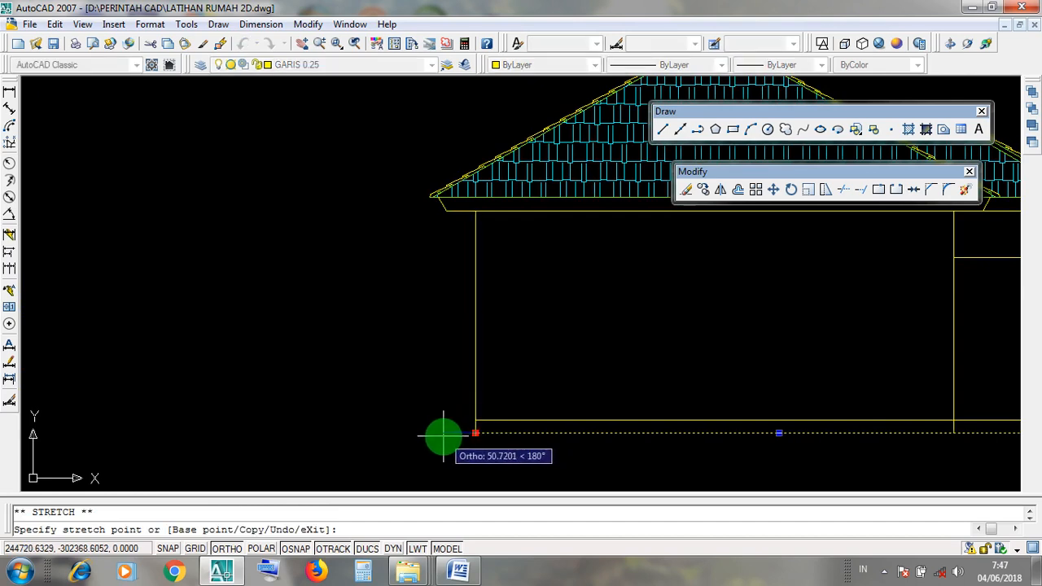
left_click(444, 437)
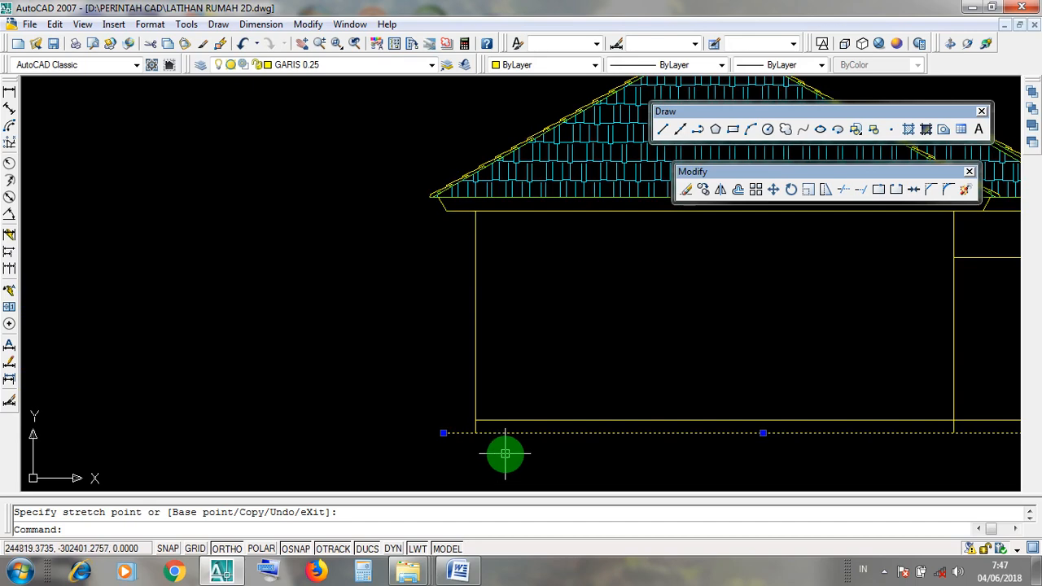
scroll(506, 454, "down", 5)
scroll(665, 476, "up", 3)
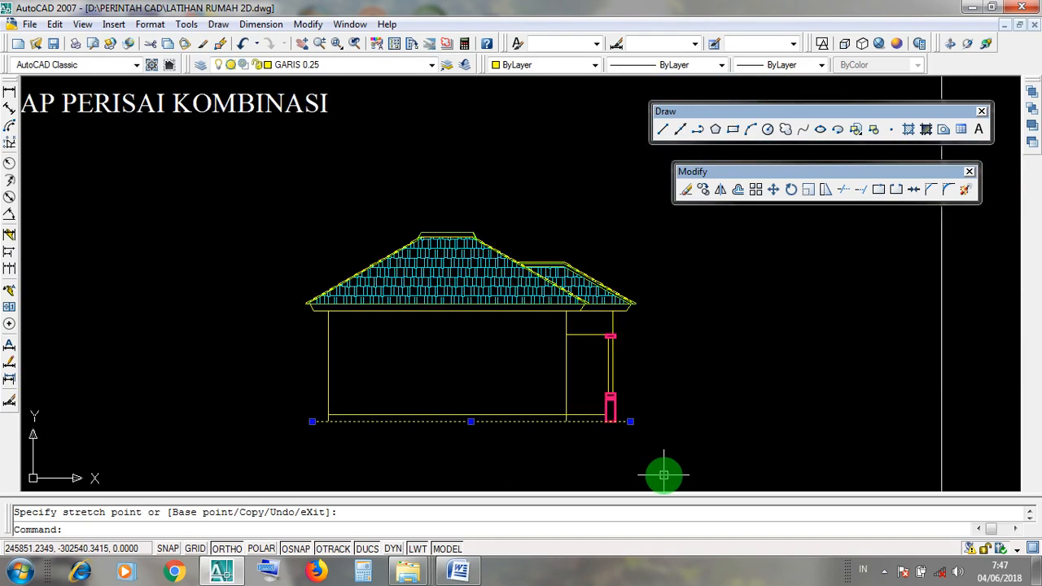
key("Escape")
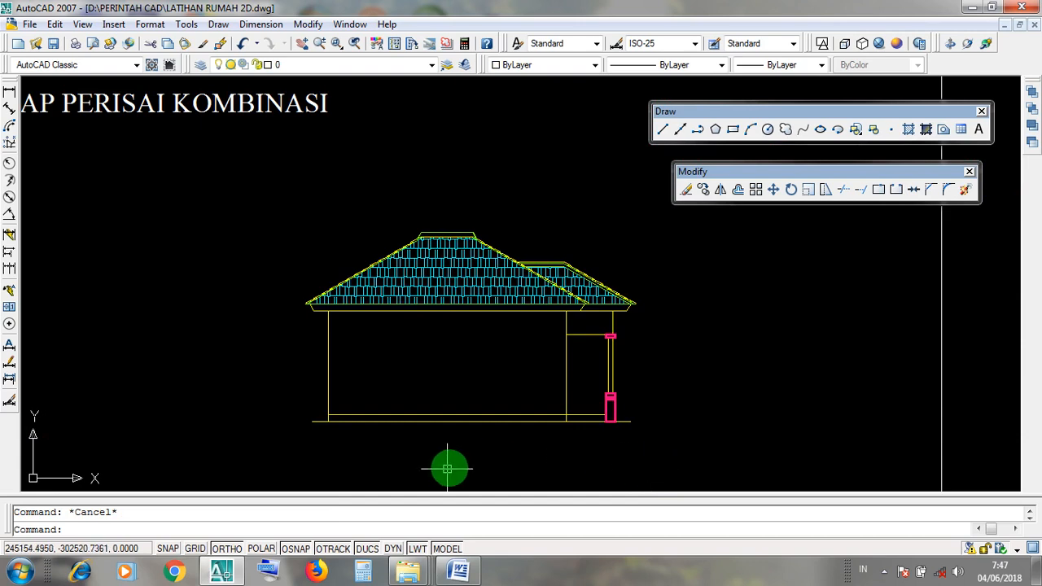
Assign the side elevation's ground line to layer GARIS 0.35 and clear the selection
scroll(431, 411, "up", 1)
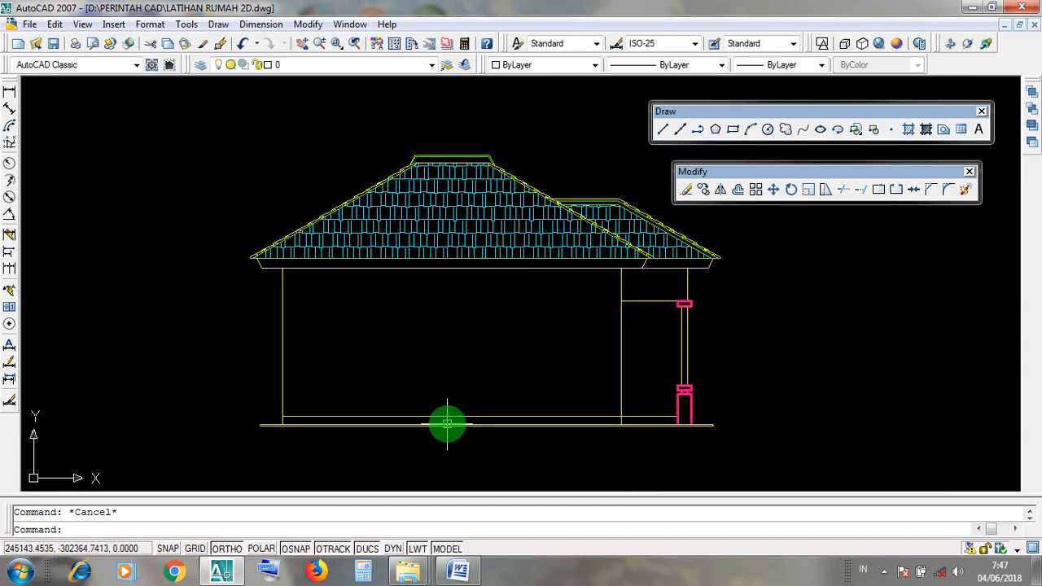
left_click(447, 423)
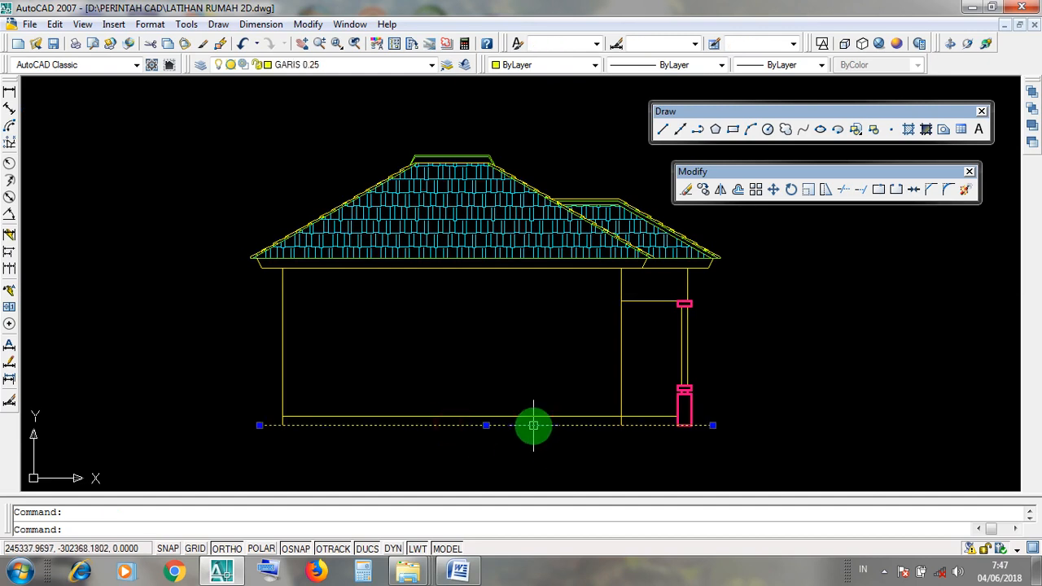
scroll(538, 432, "up", 2)
left_click(538, 429)
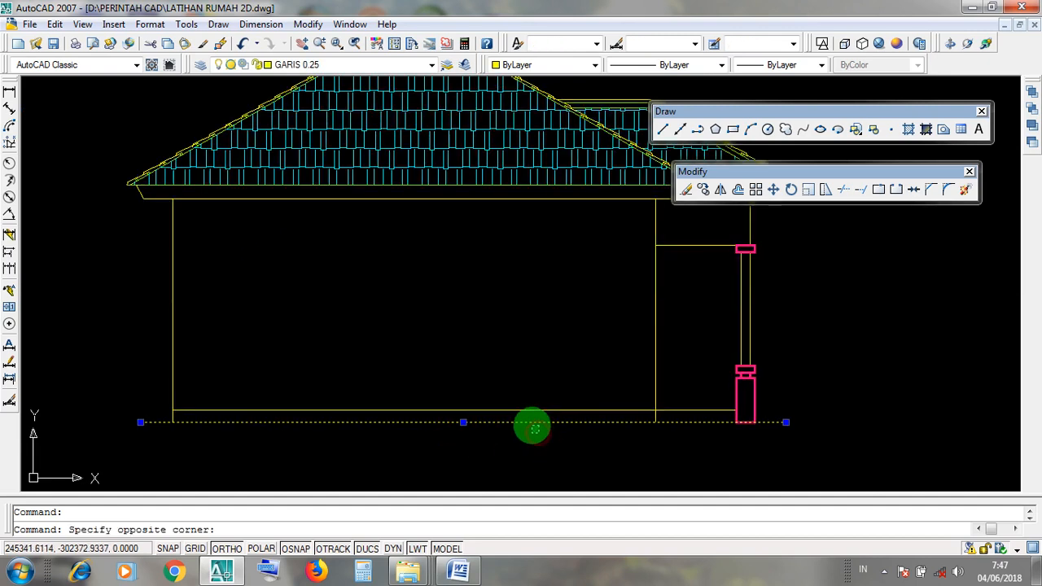
left_click(464, 421)
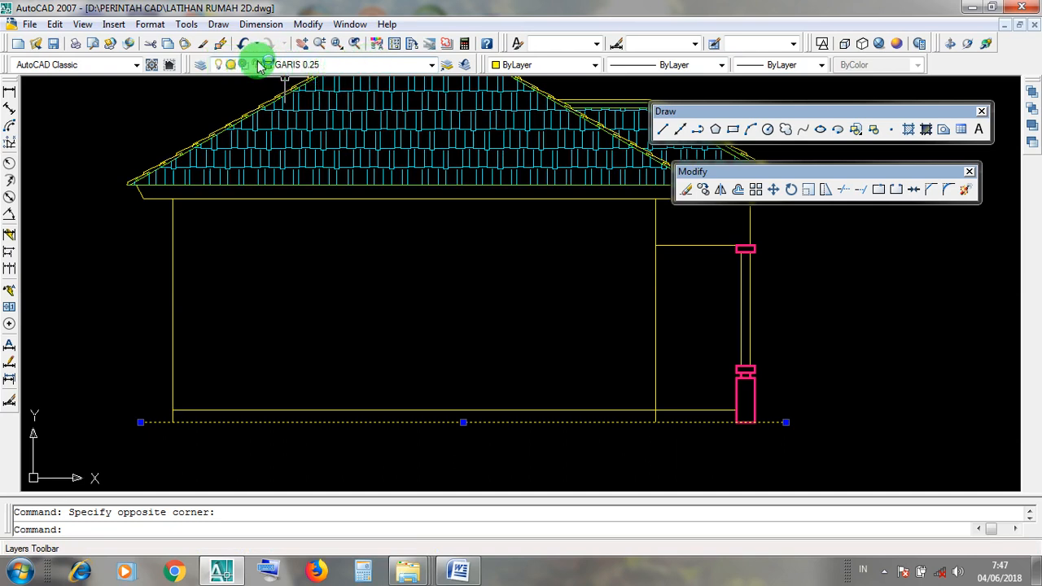
left_click(433, 67)
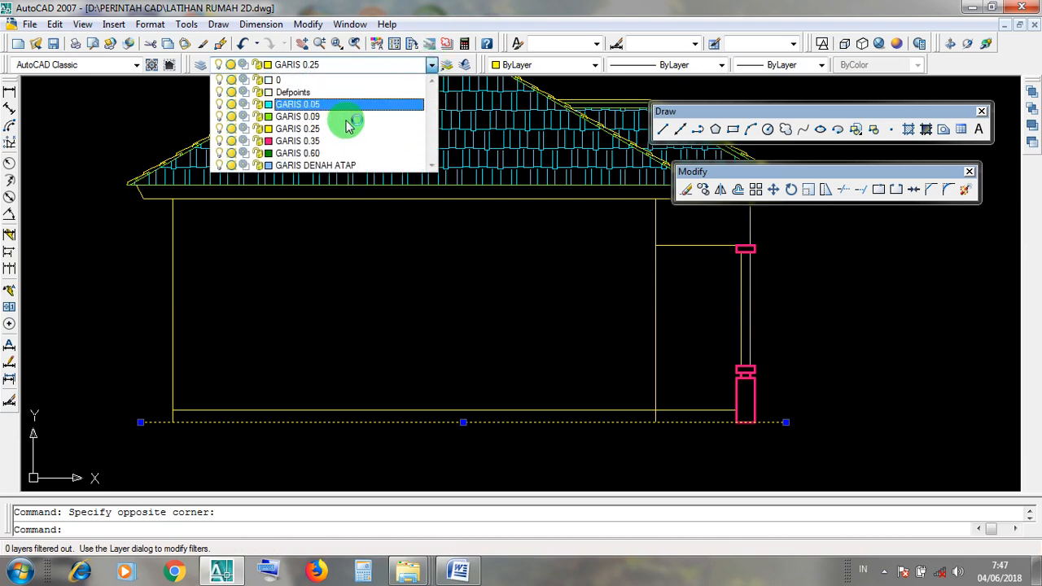
left_click(372, 259)
left_click(450, 422)
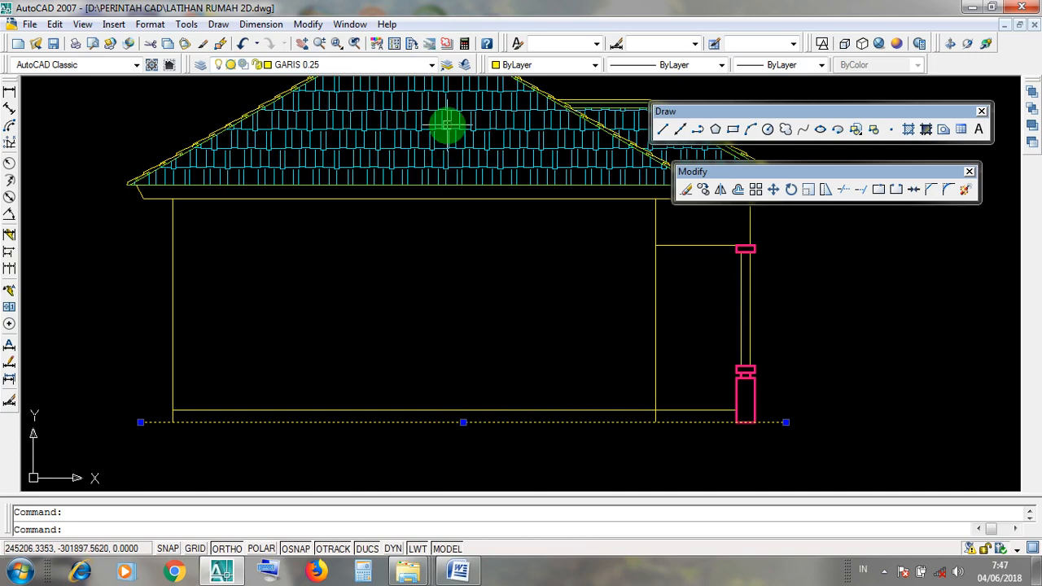
left_click(432, 66)
left_click(433, 67)
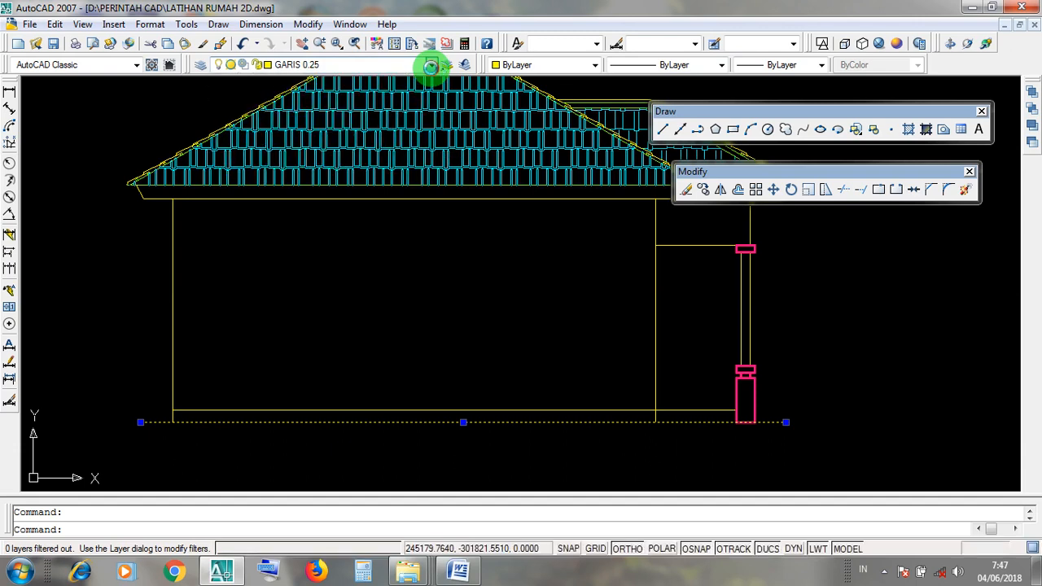
left_click(432, 67)
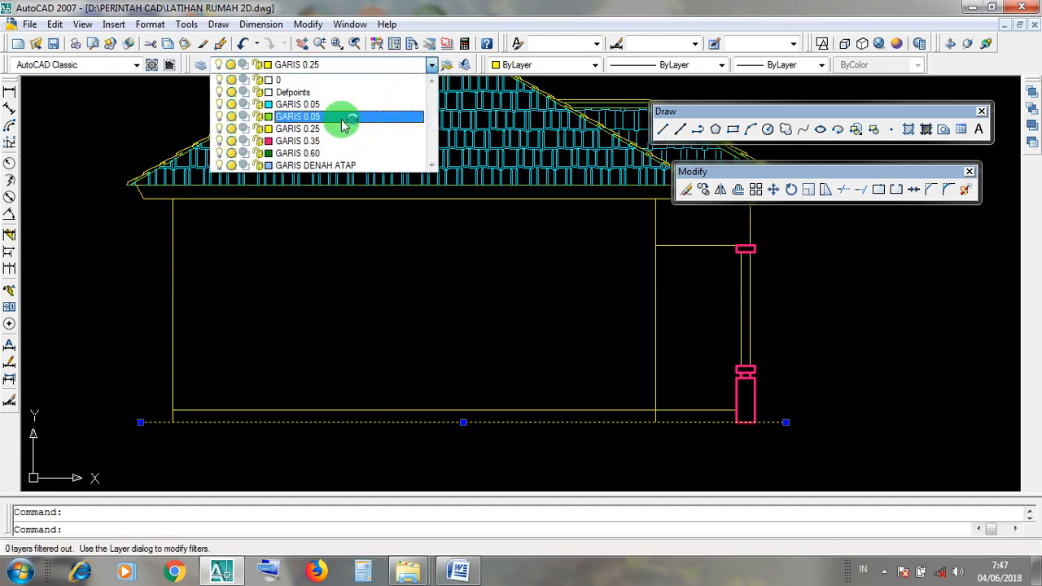
left_click(336, 144)
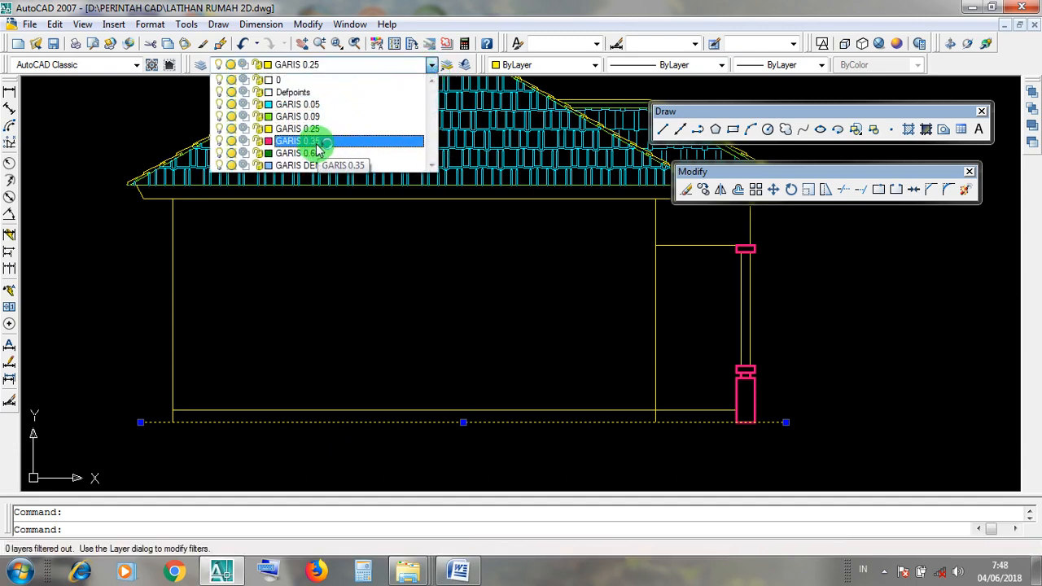
left_click(314, 143)
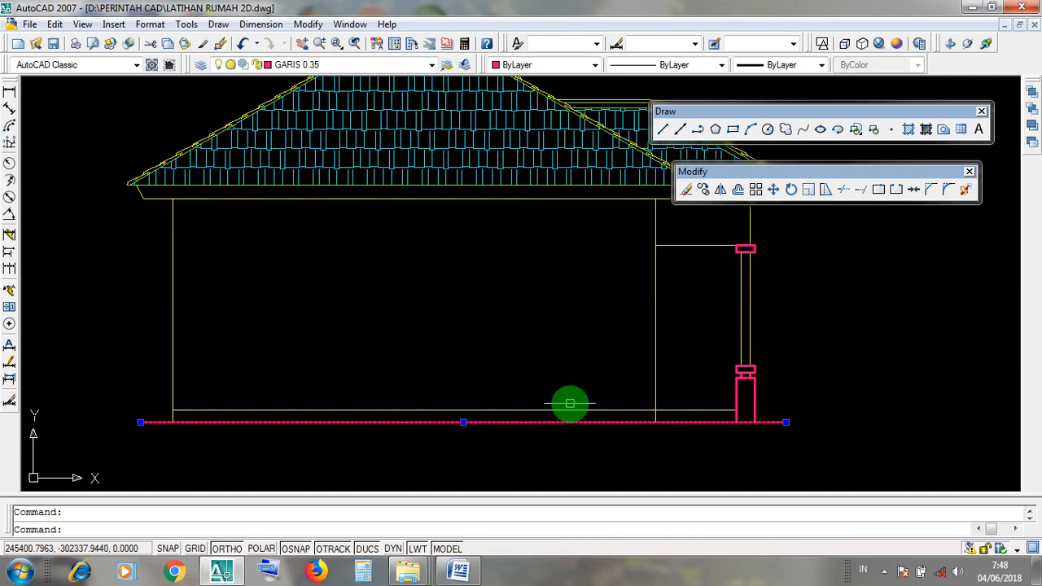
key("Escape")
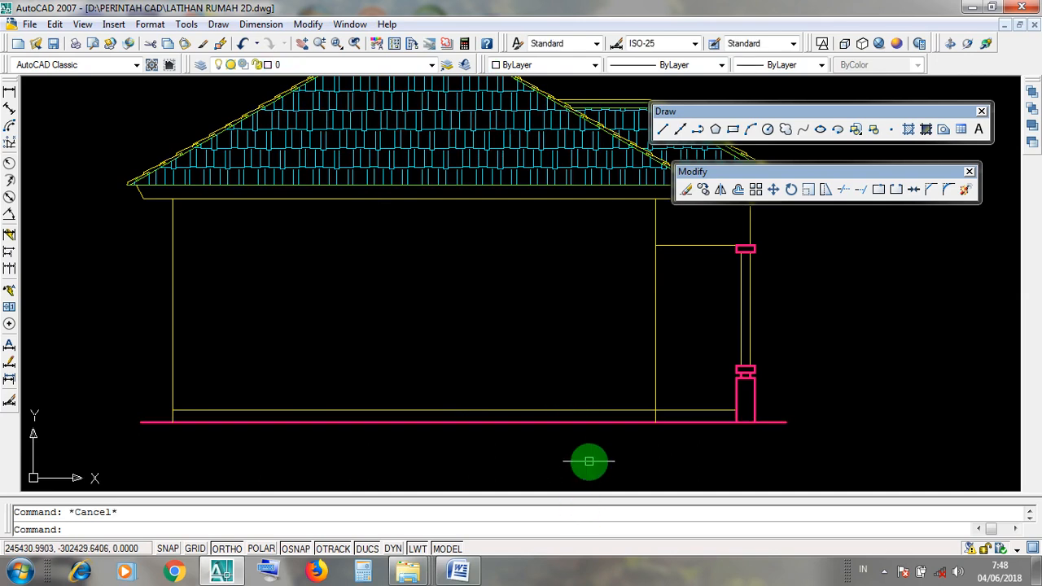
Examine the blank side wall of the side elevation and the drawings arranged around and beneath it
scroll(589, 461, "down", 1)
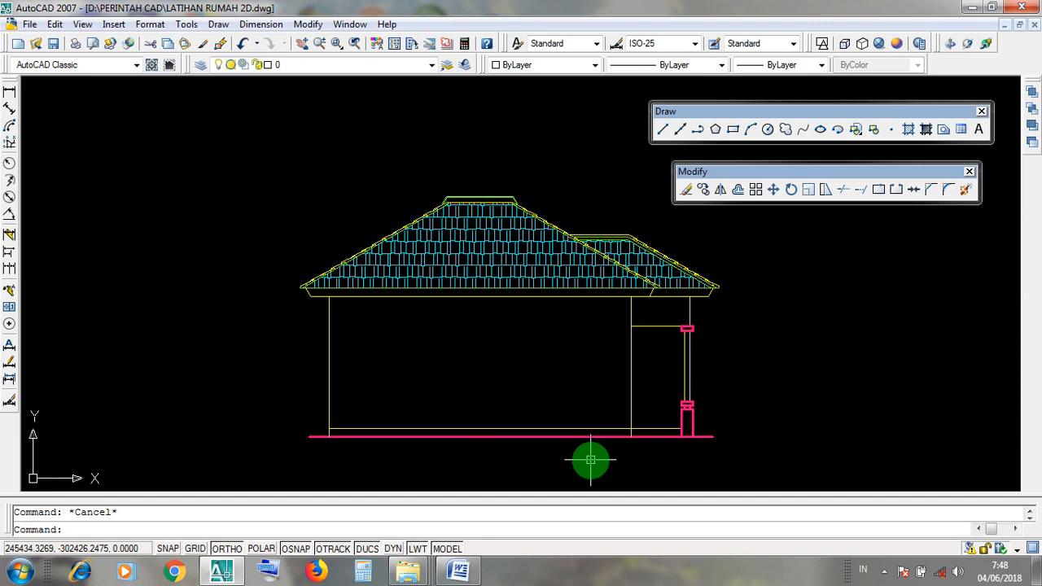
scroll(591, 460, "down", 3)
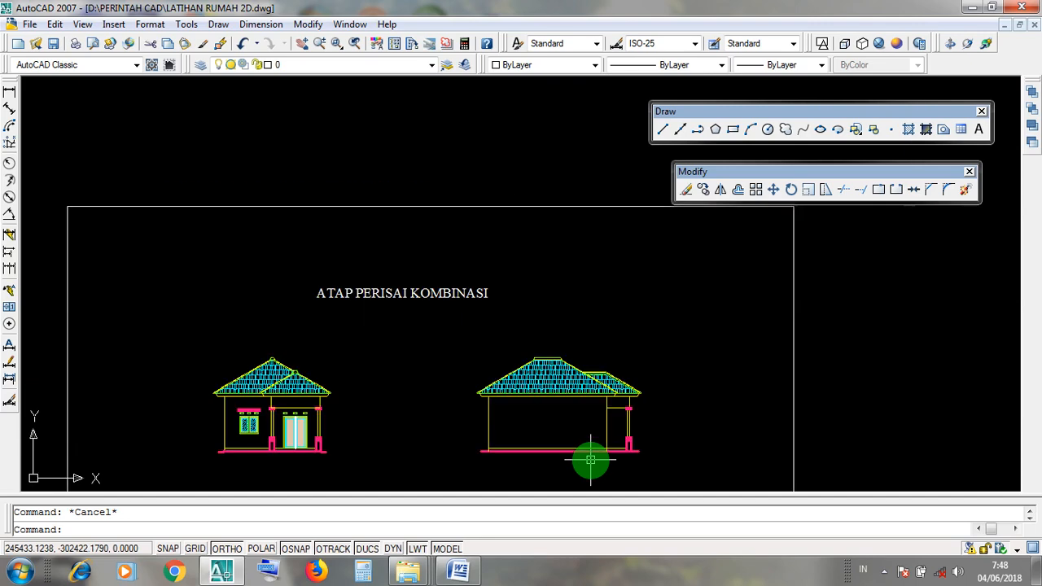
scroll(542, 431, "up", 2)
left_click(579, 429)
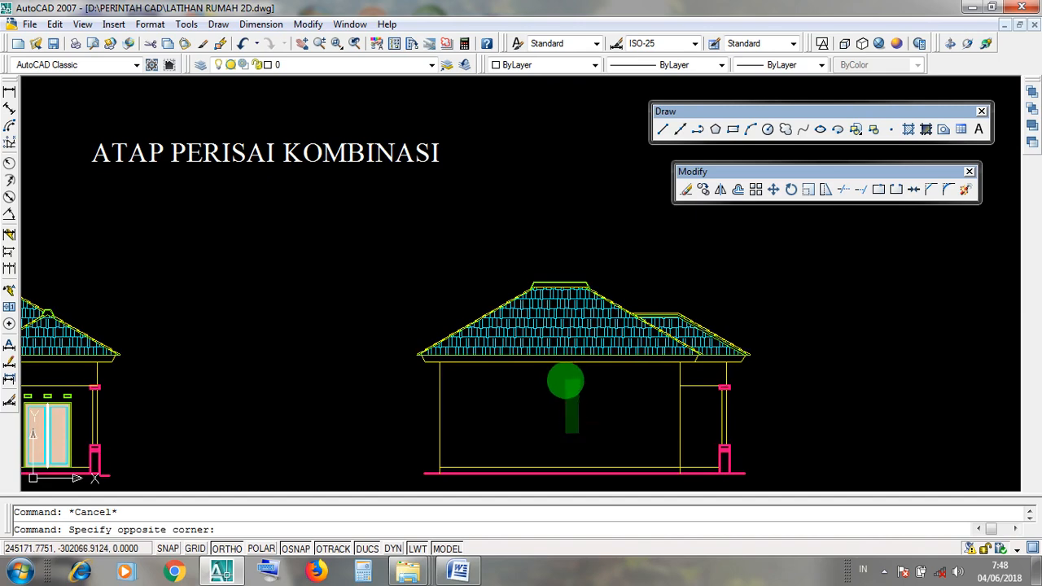
left_click(565, 382)
left_click(535, 380)
left_click(602, 416)
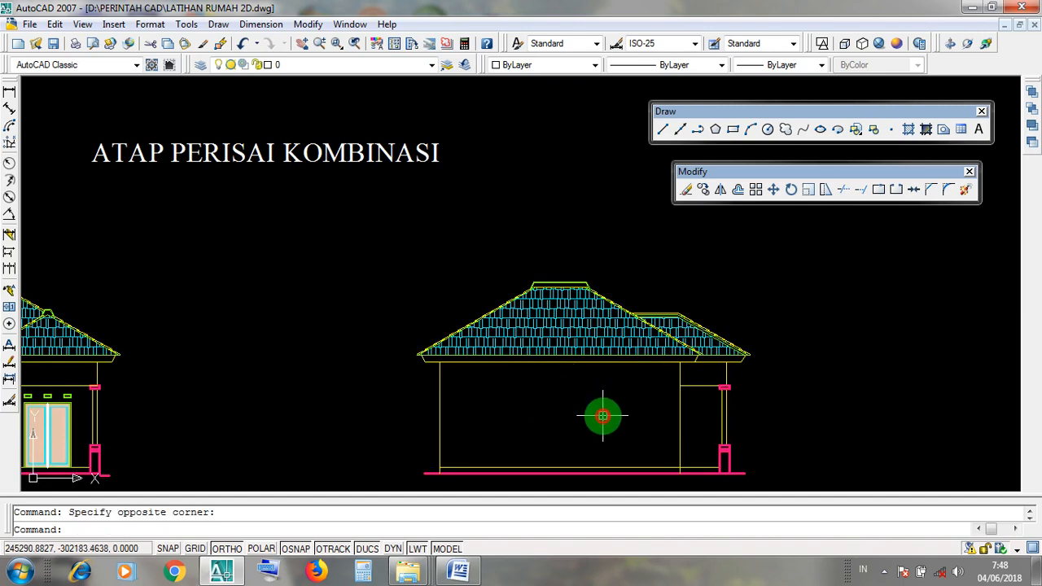
scroll(602, 416, "down", 4)
middle_click_drag(602, 417, 569, 291)
middle_click_drag(584, 410, 579, 303)
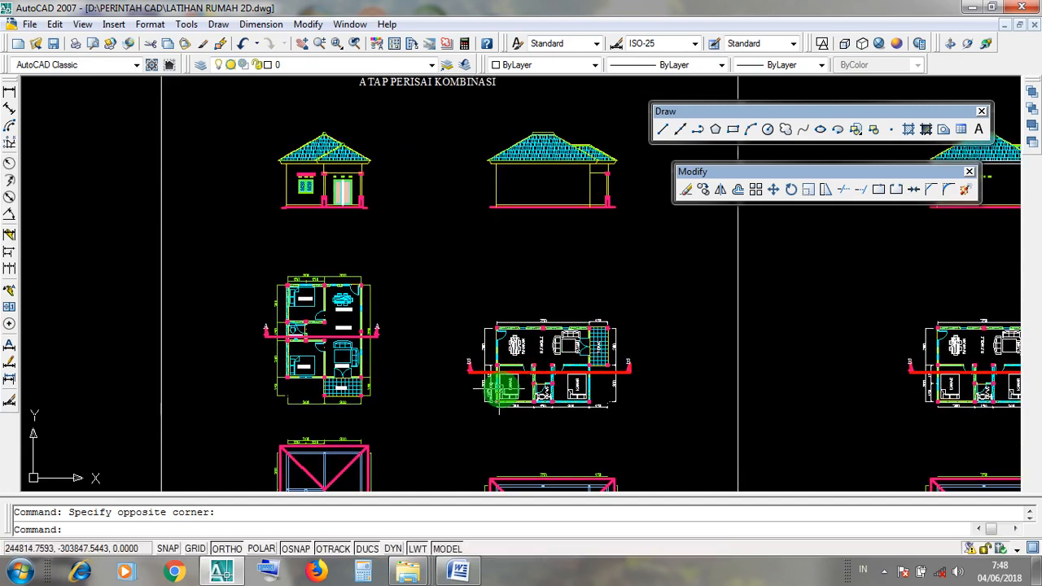
Compare the rotated floor plan with section line B-B against the side elevation's two vertical wall lines
scroll(518, 390, "up", 3)
scroll(561, 432, "down", 4)
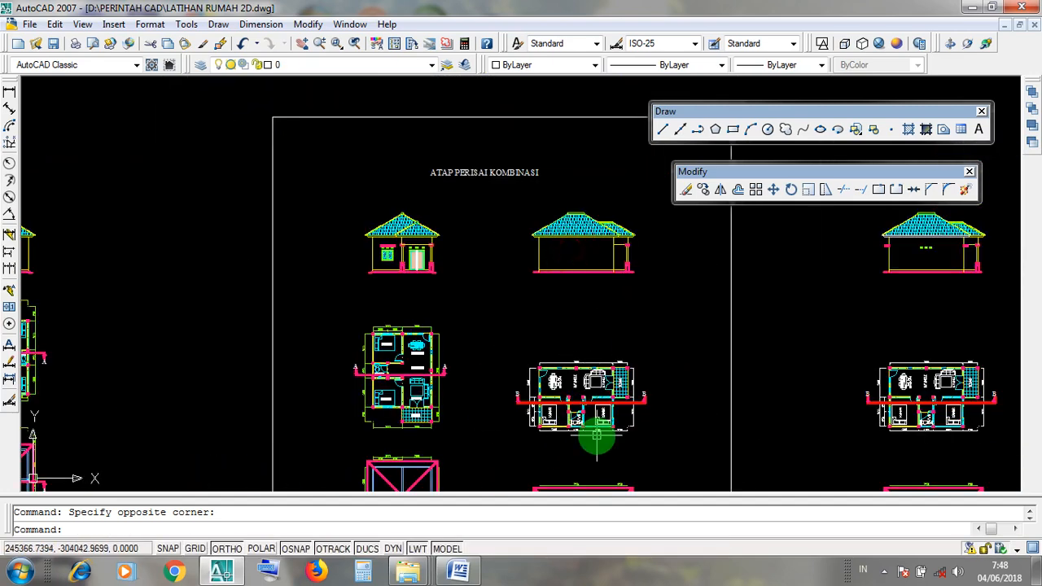
scroll(595, 430, "up", 3)
left_click(580, 400)
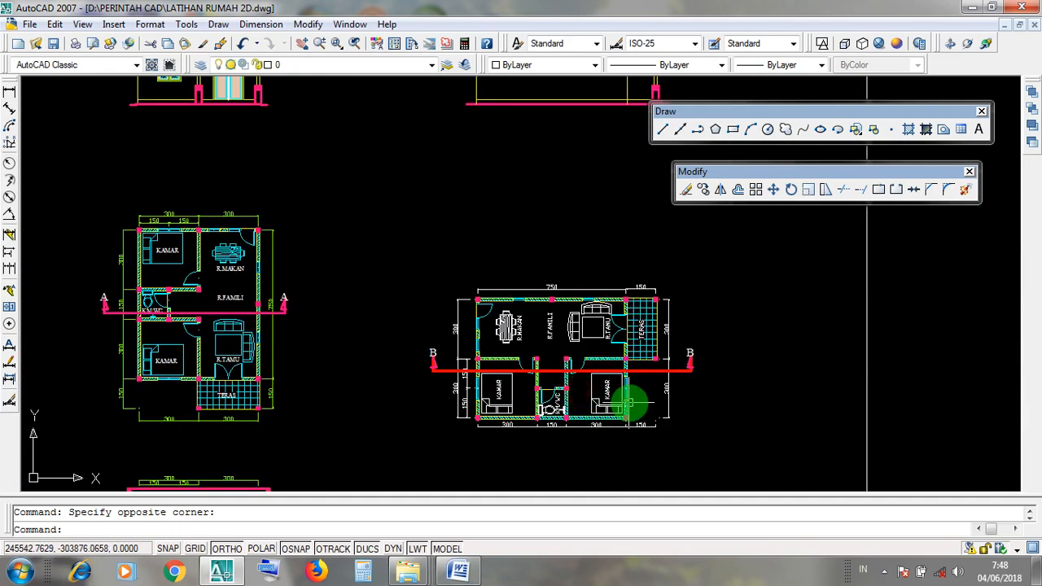
scroll(651, 435, "down", 2)
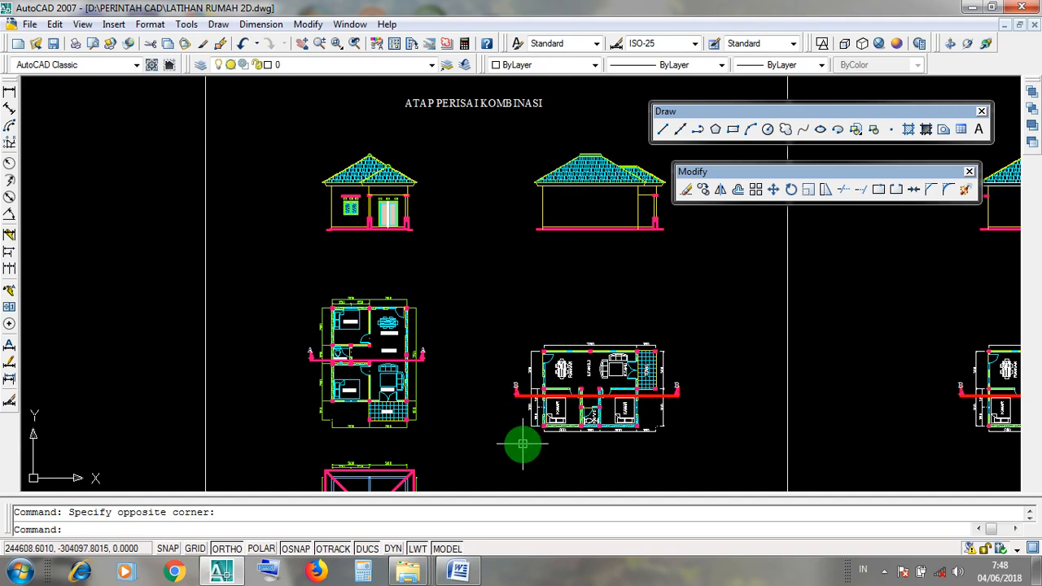
scroll(635, 221, "up", 2)
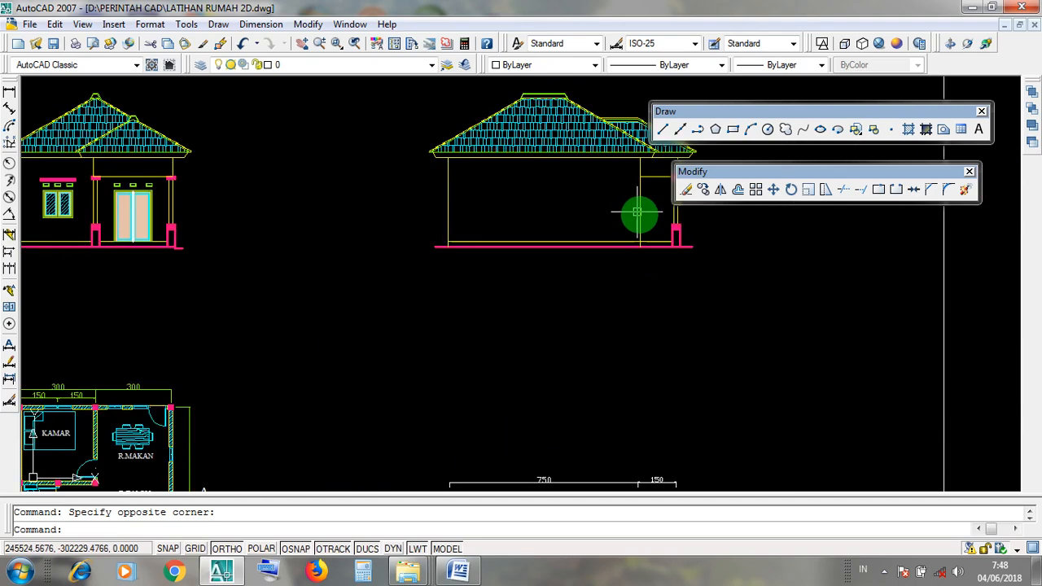
left_click(639, 212)
left_click(447, 221)
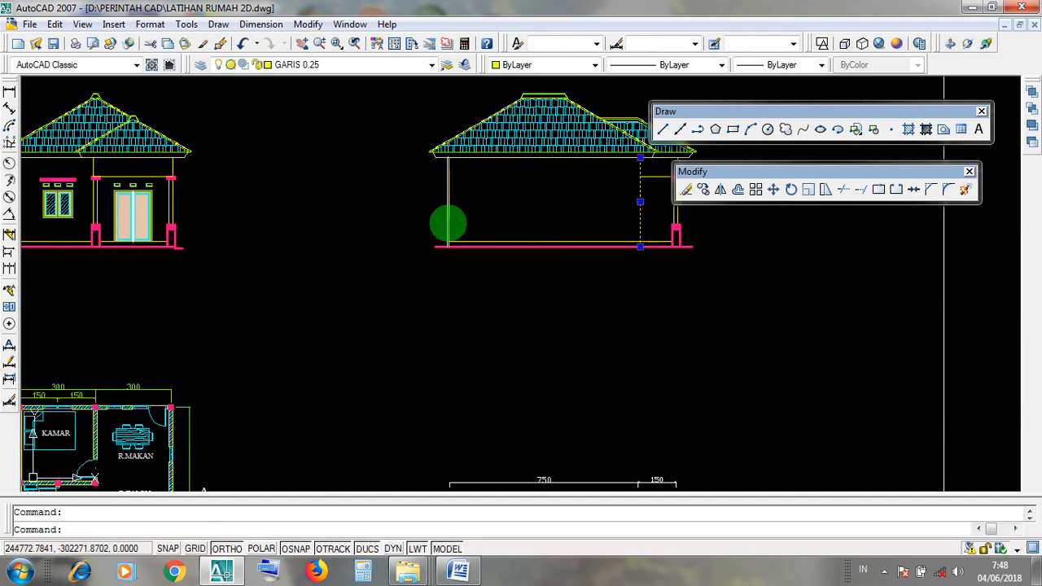
scroll(579, 263, "down", 4)
key("Escape")
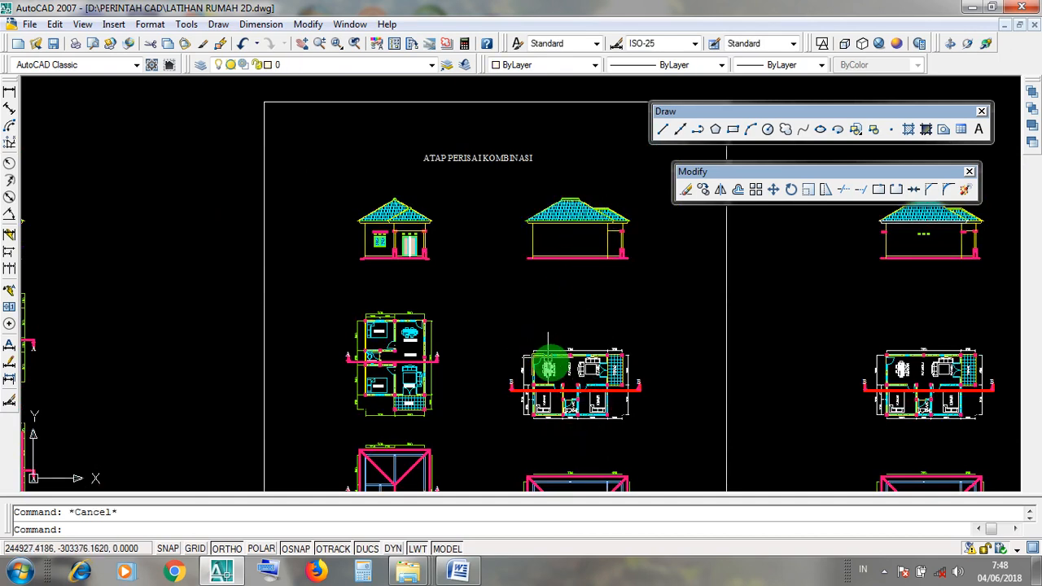
Examine the rotated plan's outer wall along the two KAMAR rooms and KM/WC, comparing it with the side elevation above
scroll(577, 430, "up", 4)
scroll(570, 411, "up", 4)
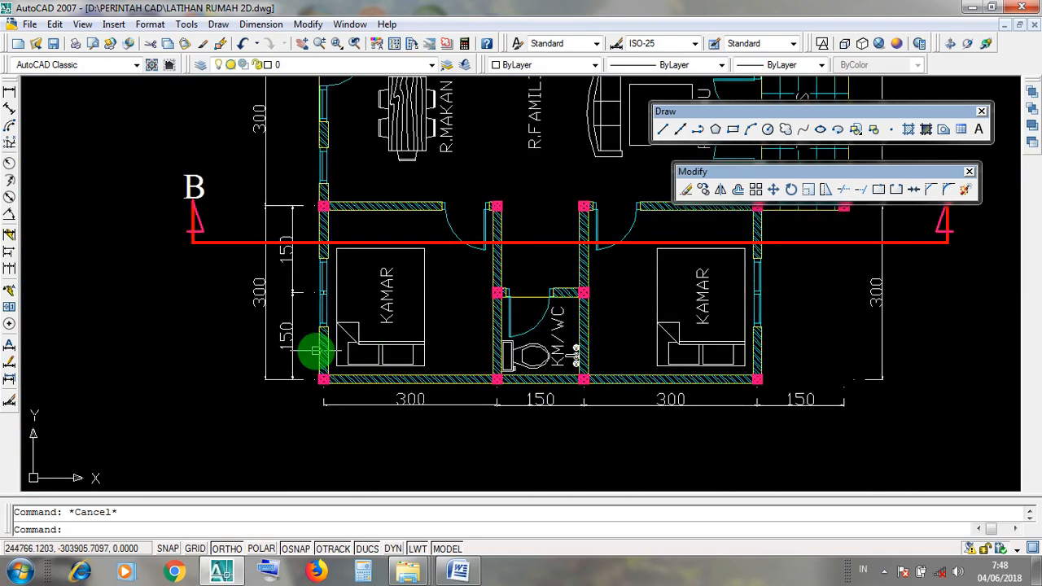
left_click(217, 361)
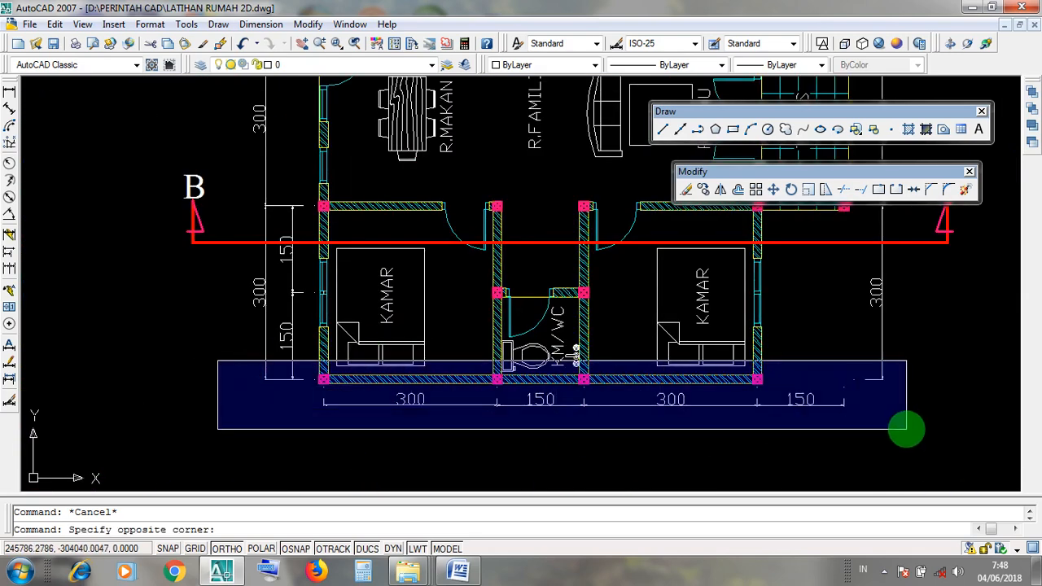
scroll(906, 429, "down", 4)
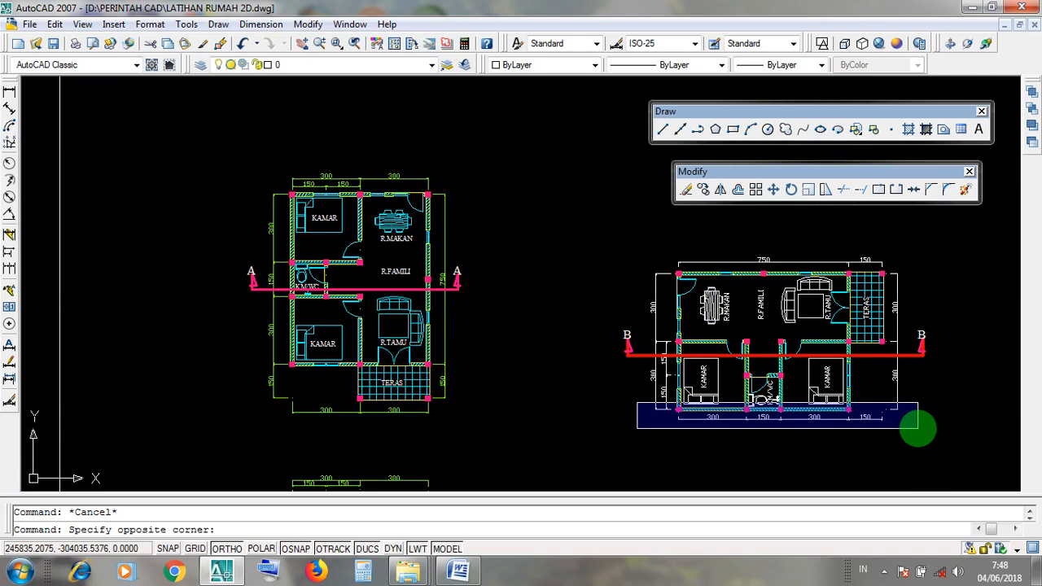
left_click(584, 401)
left_click(698, 436)
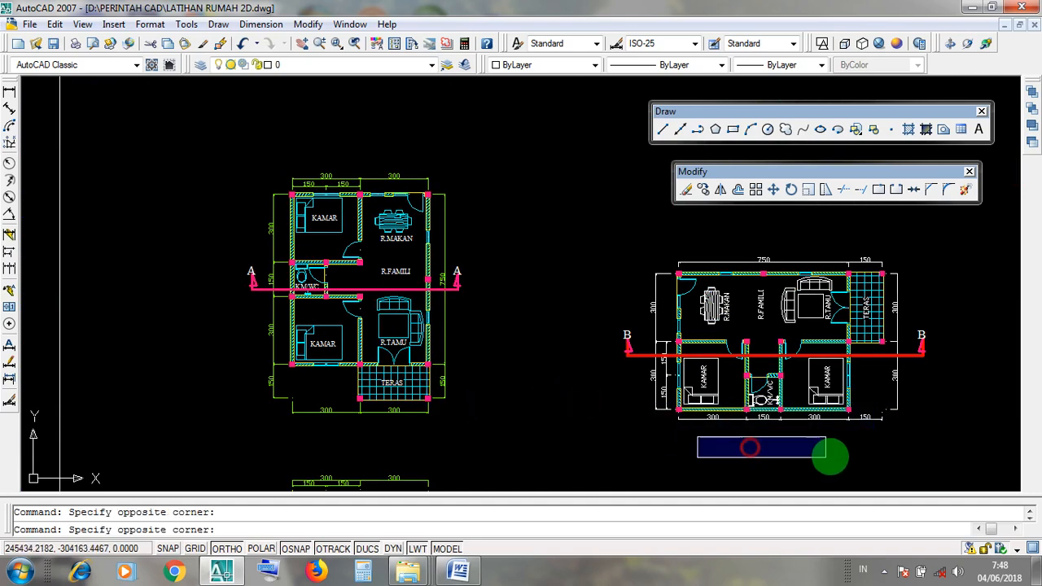
left_click(831, 449)
left_click(677, 447)
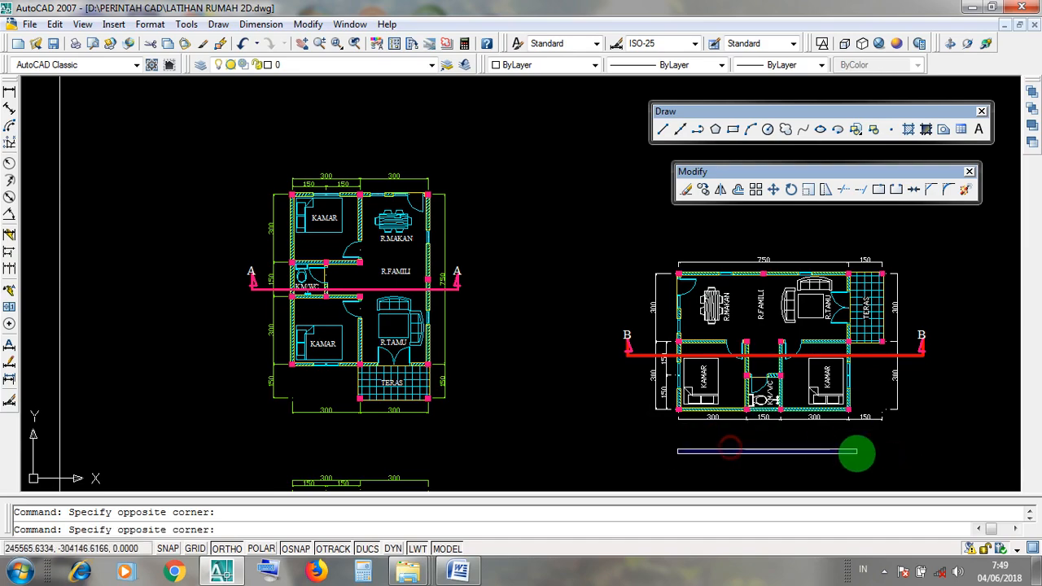
left_click(856, 452)
middle_click_drag(767, 353, 655, 393)
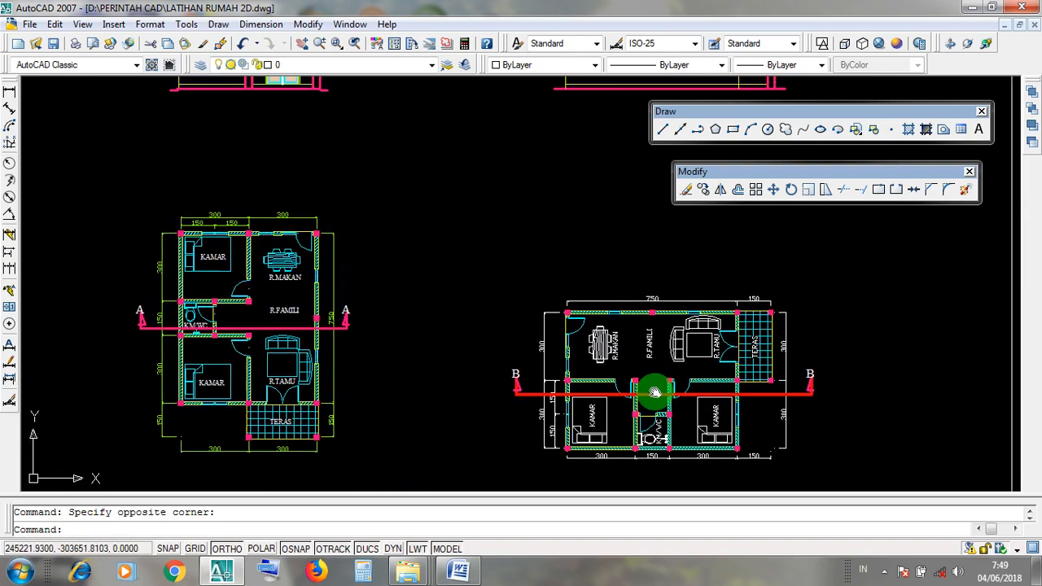
scroll(655, 393, "down", 3)
scroll(632, 274, "down", 2)
scroll(663, 233, "up", 5)
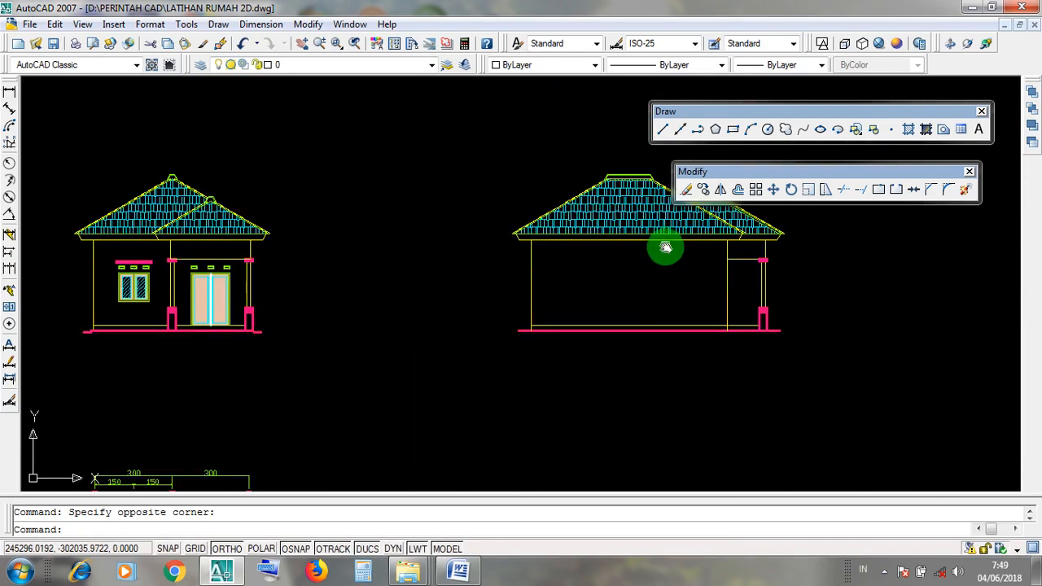
middle_click_drag(665, 246, 653, 301)
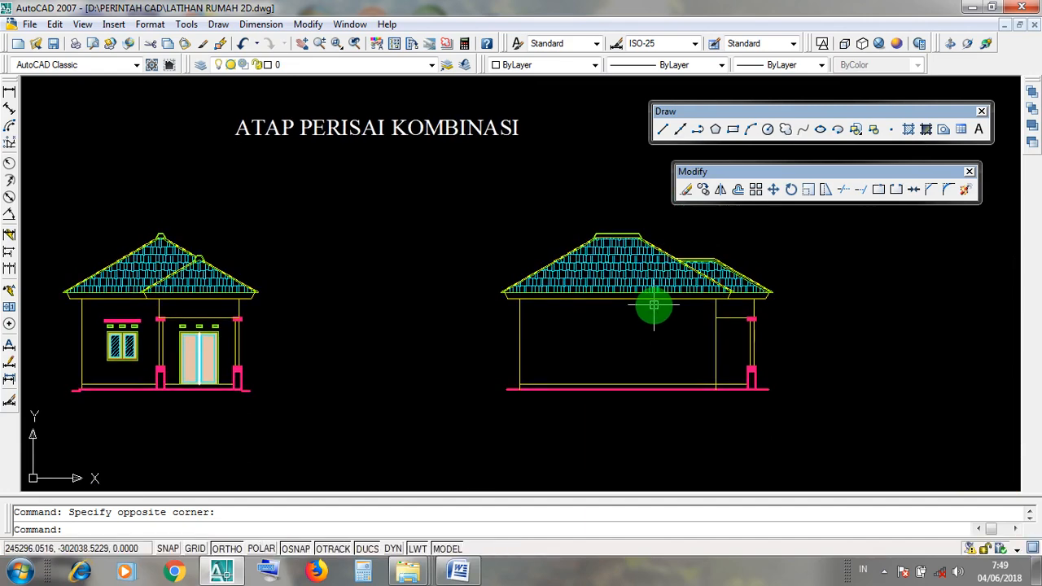
Draw a line along the outer edge of the rotated plan's KM/WC wall, between the inner corners of its two columns
scroll(654, 305, "down", 4)
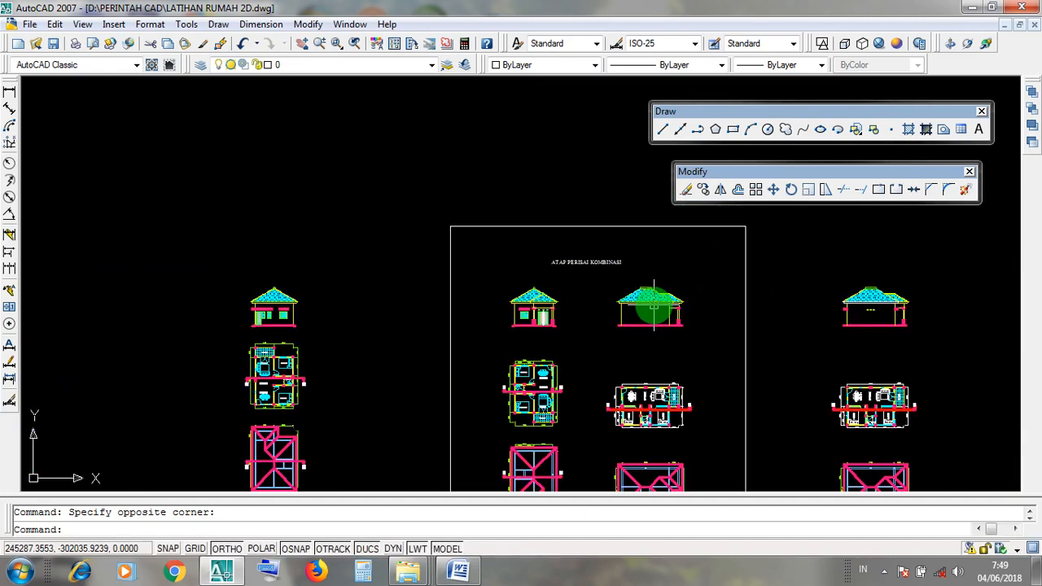
scroll(664, 445, "up", 2)
scroll(665, 445, "up", 6)
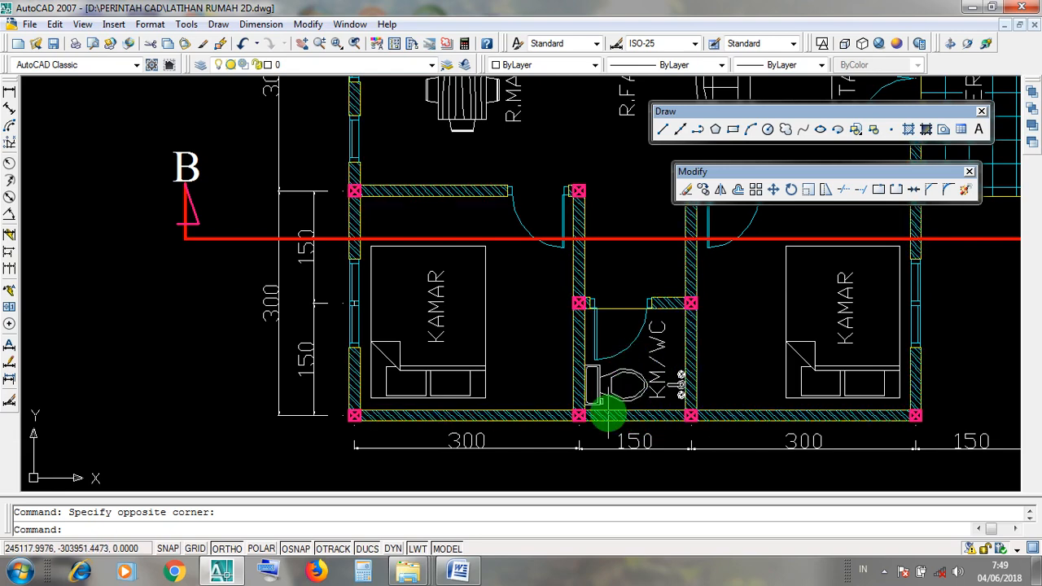
scroll(608, 413, "up", 3)
left_click_drag(508, 390, 804, 450)
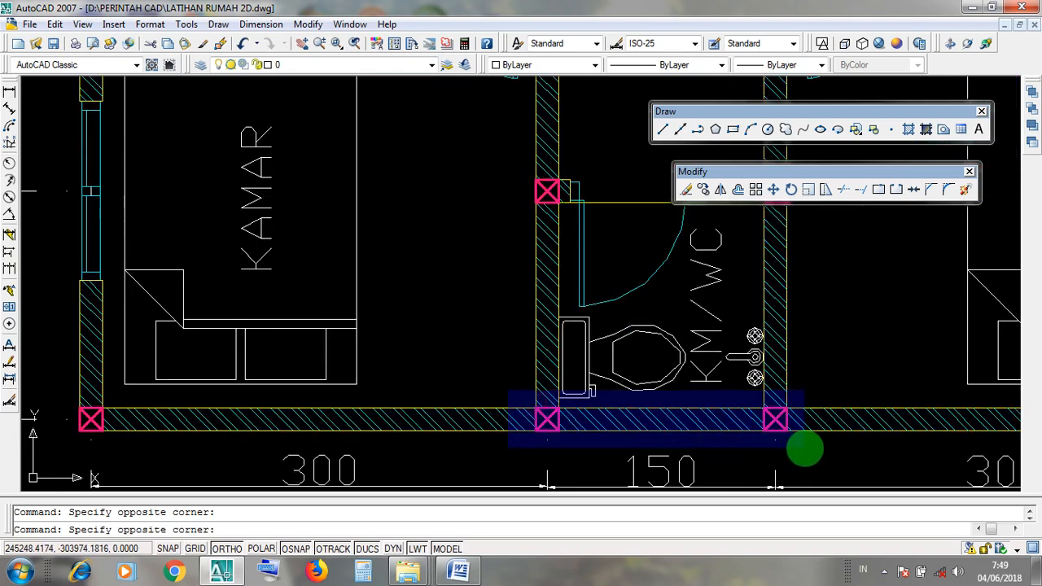
left_click(804, 450)
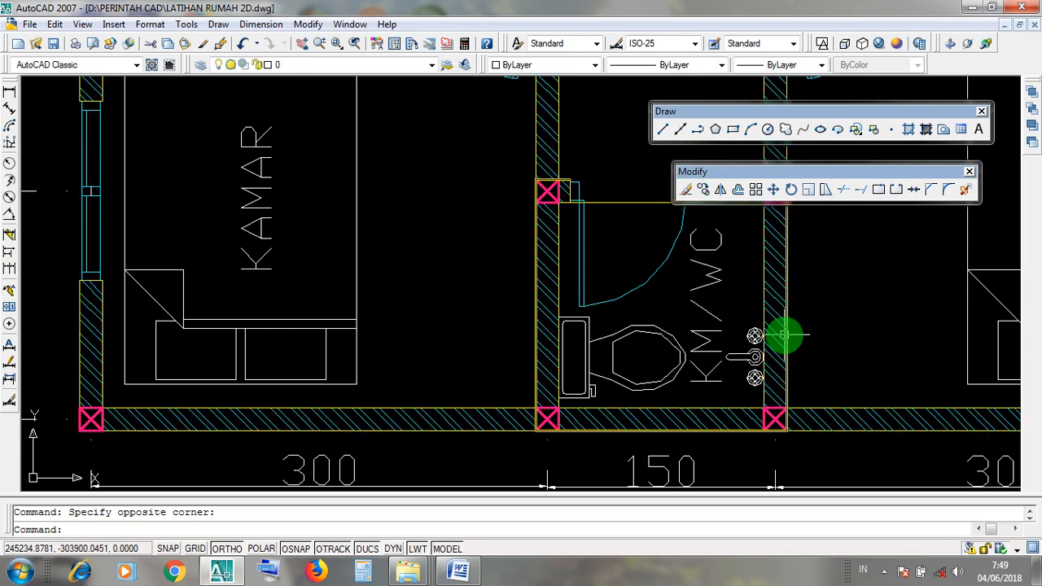
left_click(663, 132)
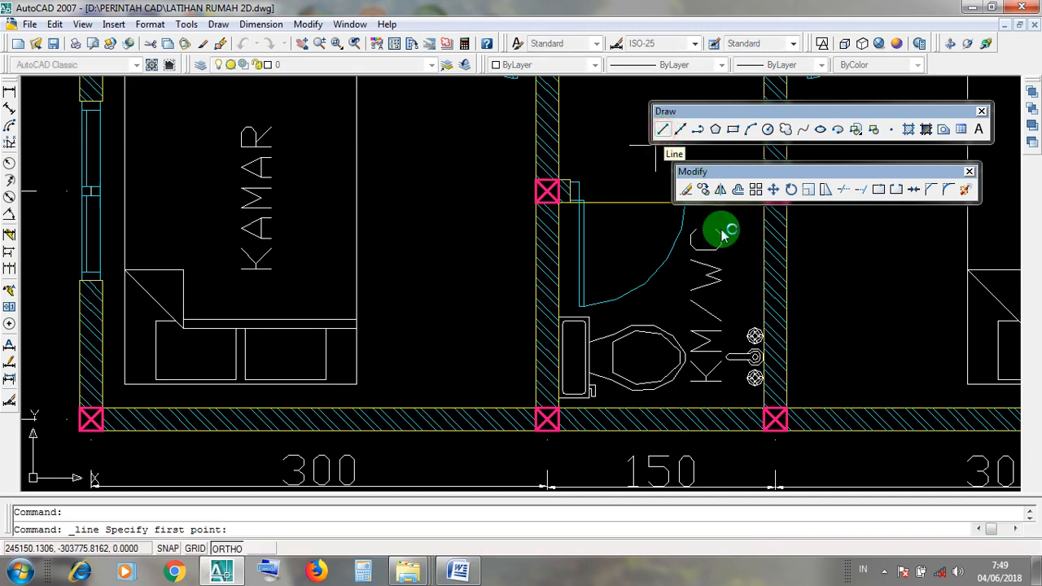
scroll(758, 453, "up", 2)
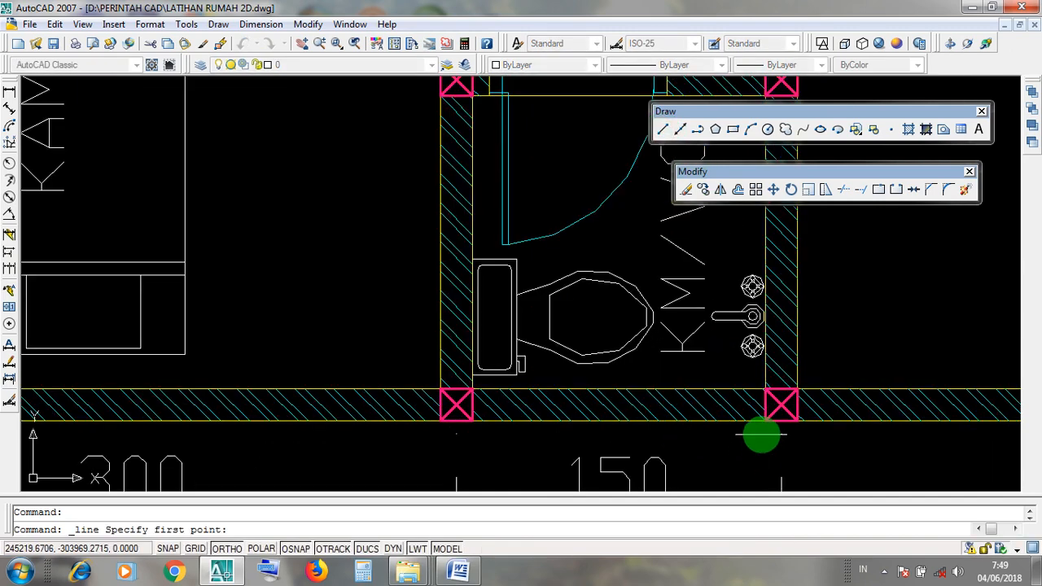
scroll(765, 432, "up", 1)
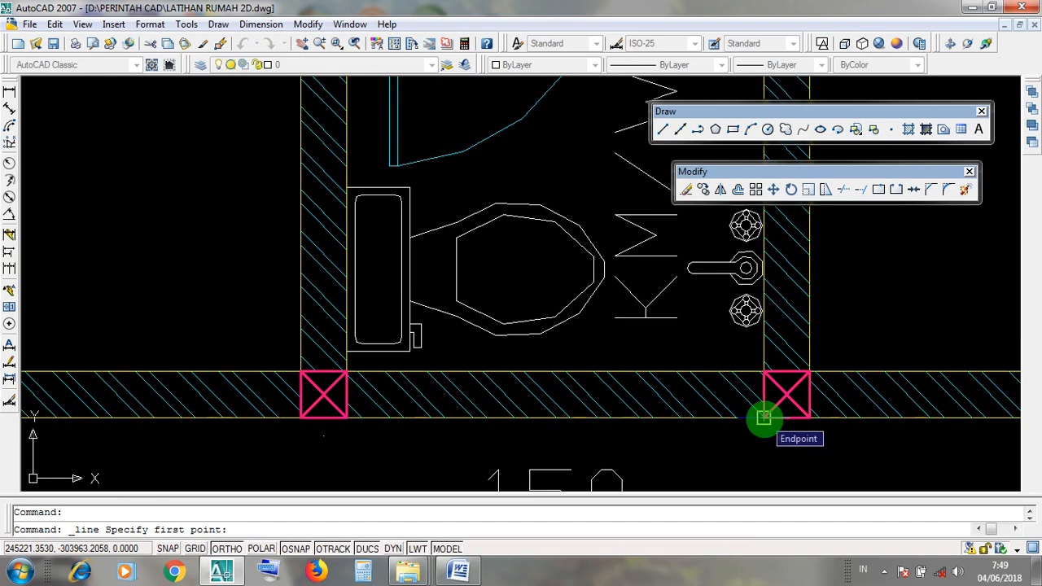
left_click(763, 418)
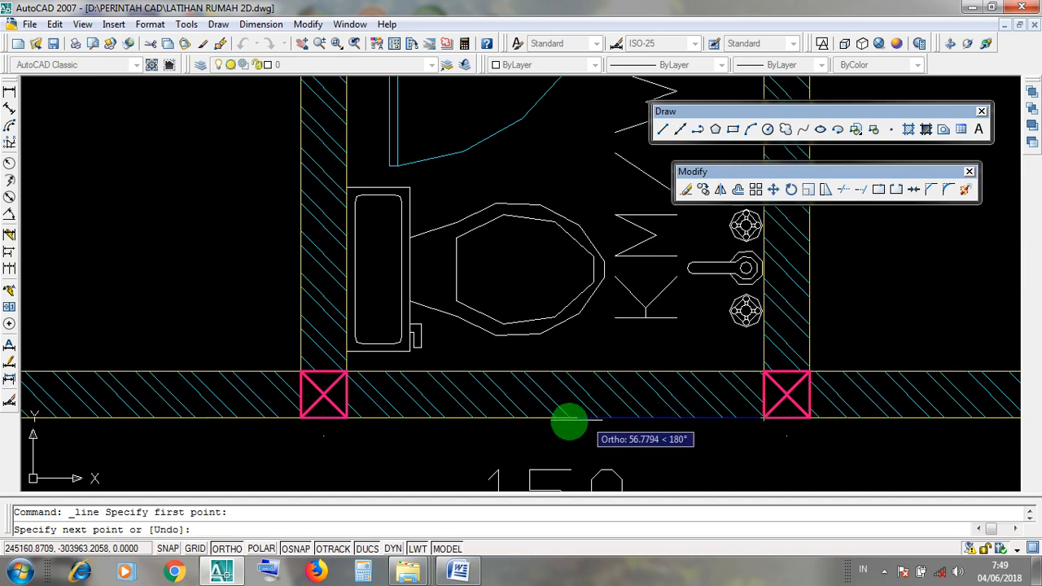
left_click(345, 418)
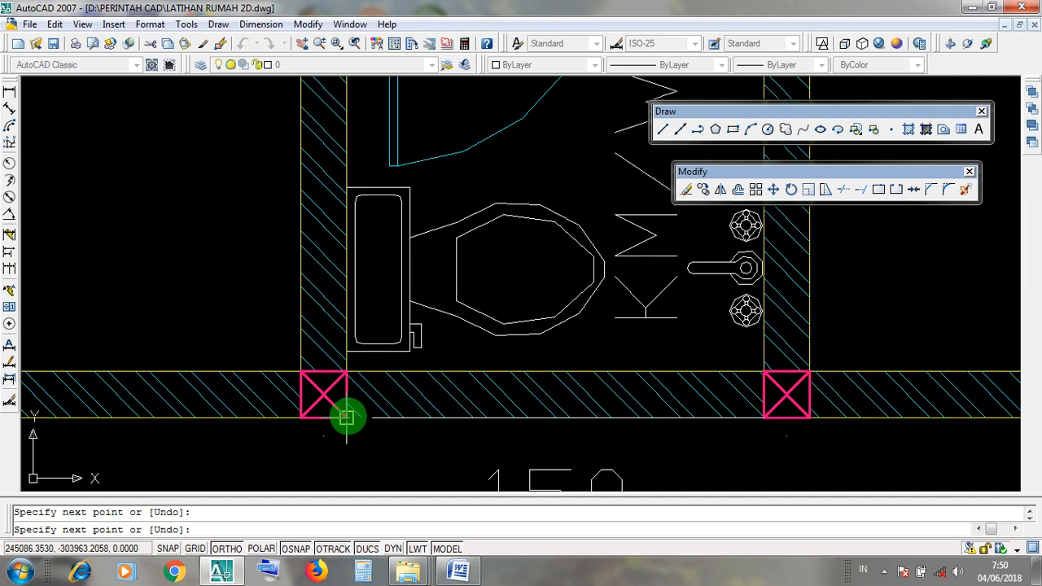
key("Return")
Inspect the line drawn along the KM/WC outer wall and locate its midpoint between the two columns
left_click(407, 419)
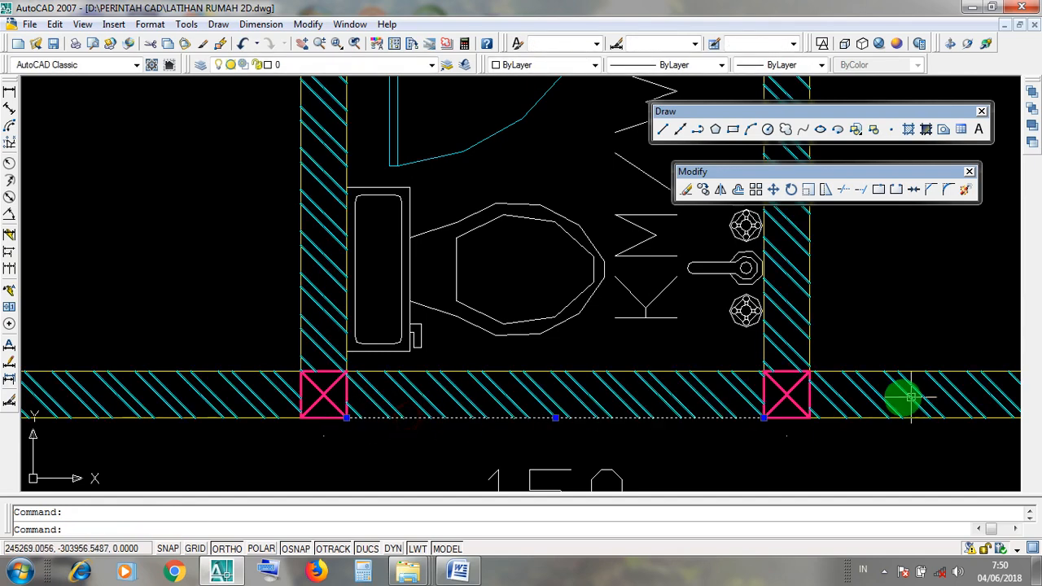
scroll(772, 410, "up", 2)
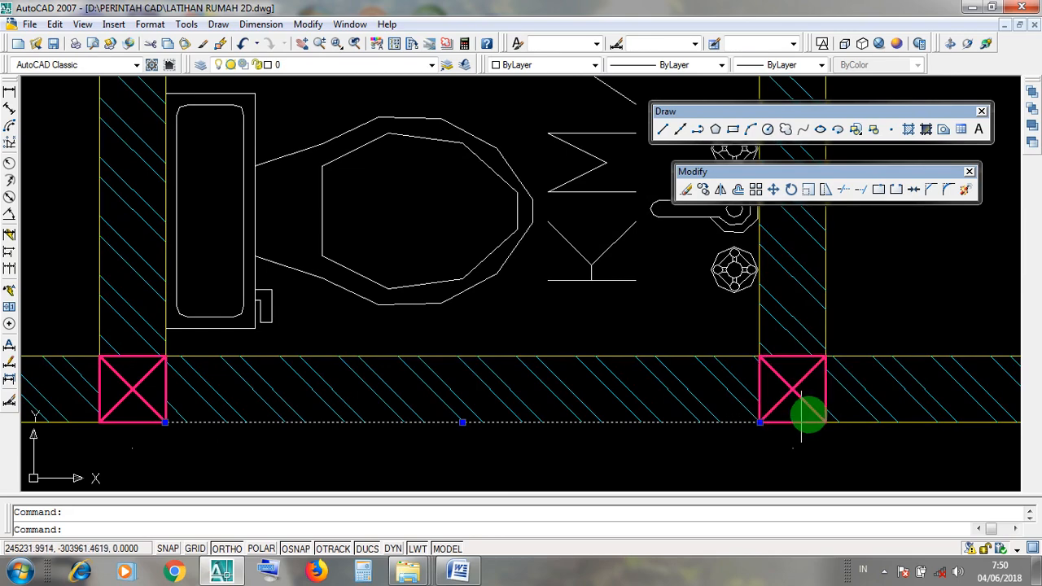
middle_click_drag(409, 410, 606, 416)
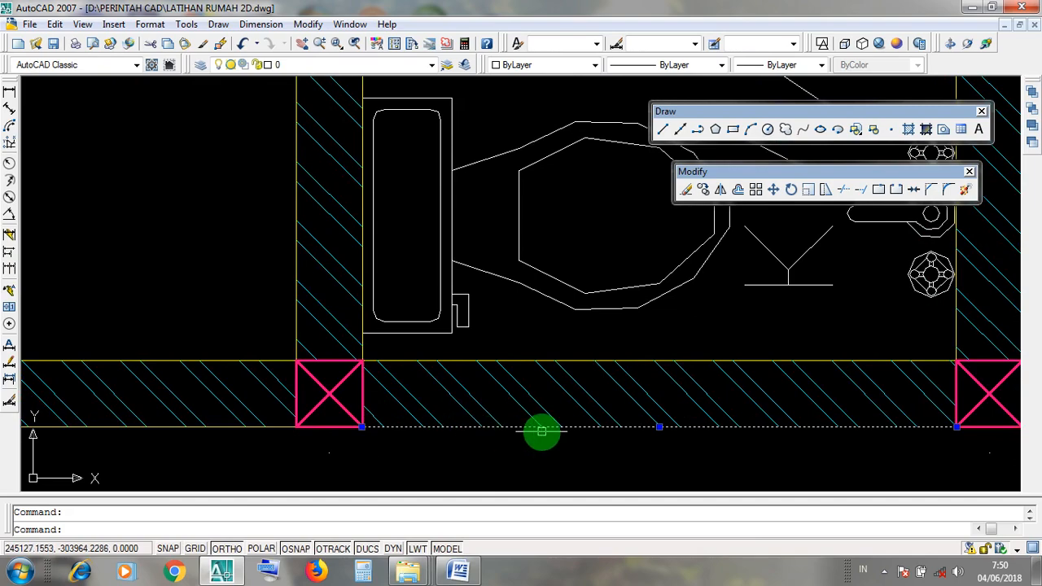
scroll(546, 427, "down", 4)
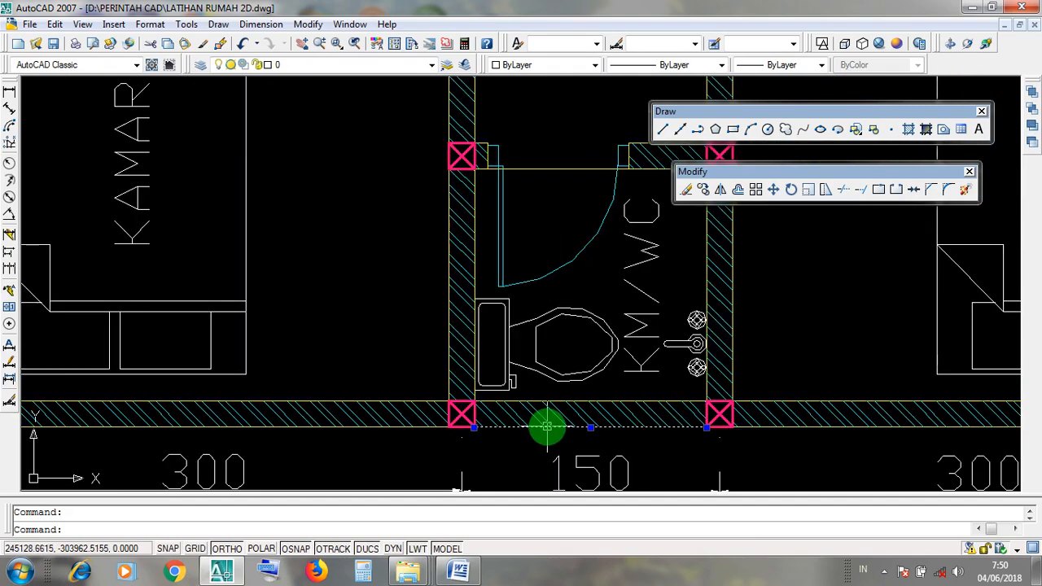
scroll(576, 426, "up", 3)
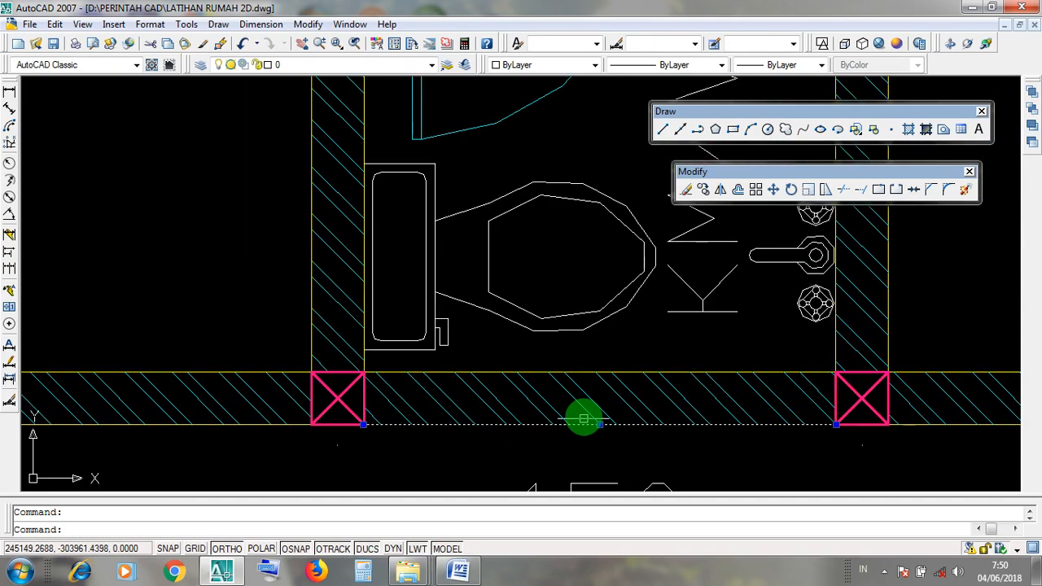
left_click(579, 416)
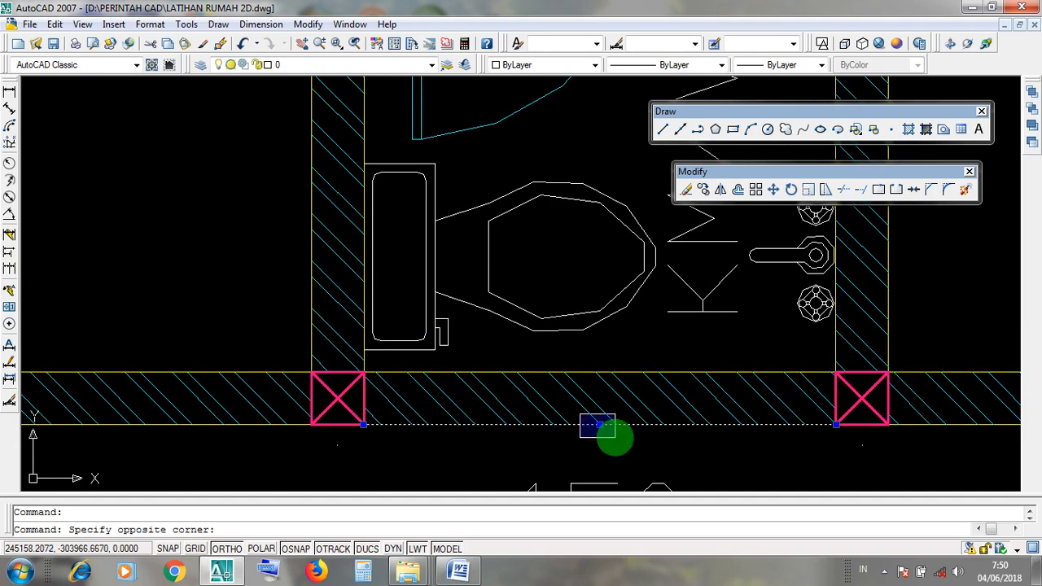
left_click(615, 437)
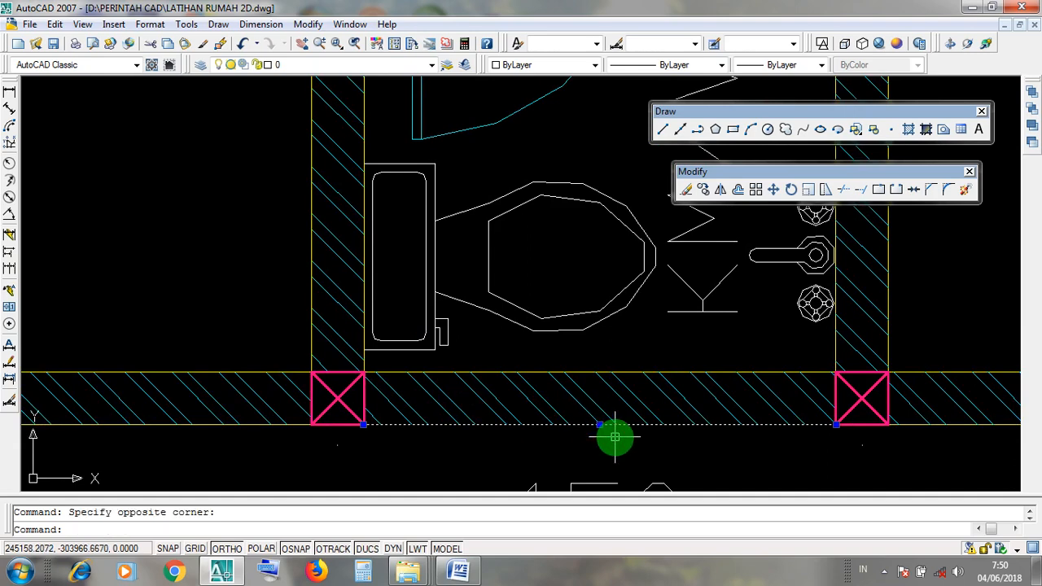
key("Escape")
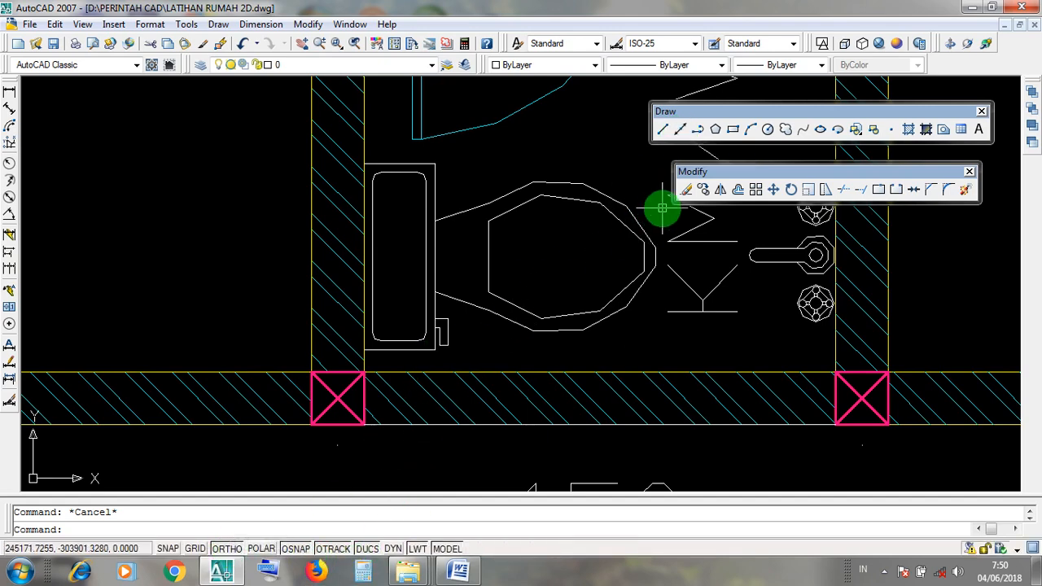
Draw a vertical construction line through the midpoint of the line on the KM/WC outer wall
left_click(686, 135)
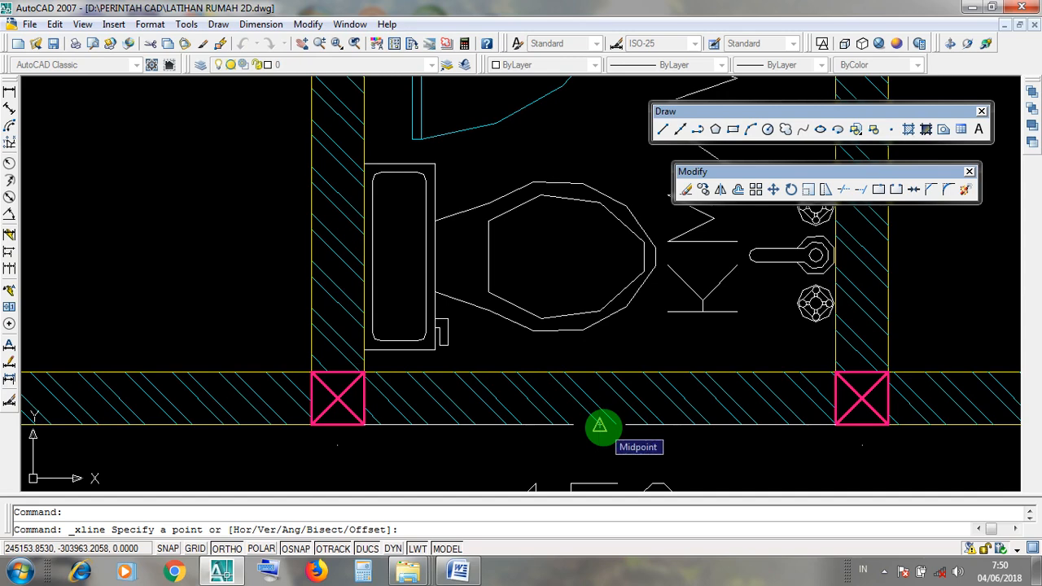
left_click(601, 426)
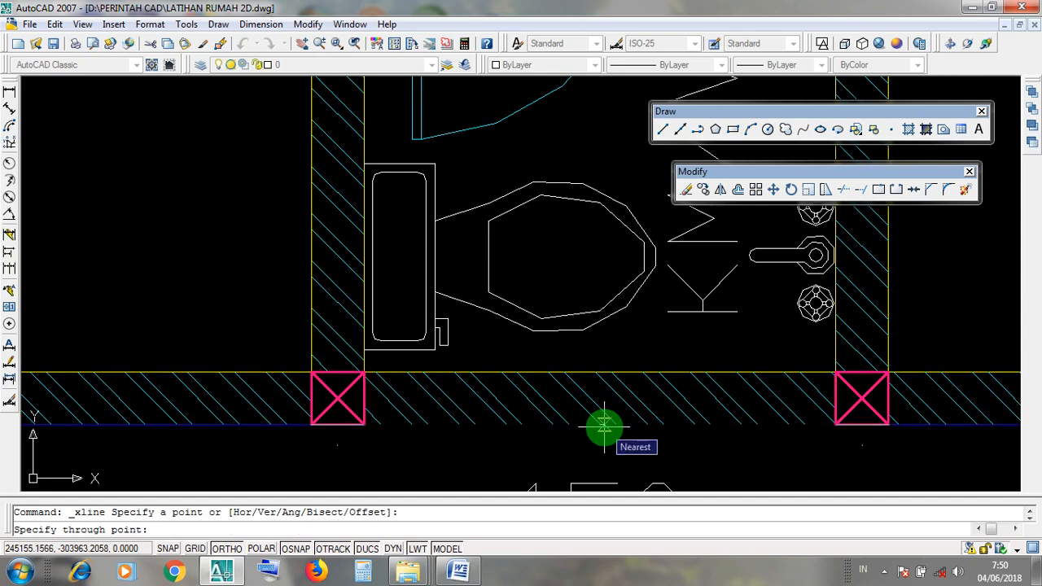
scroll(604, 425, "down", 8)
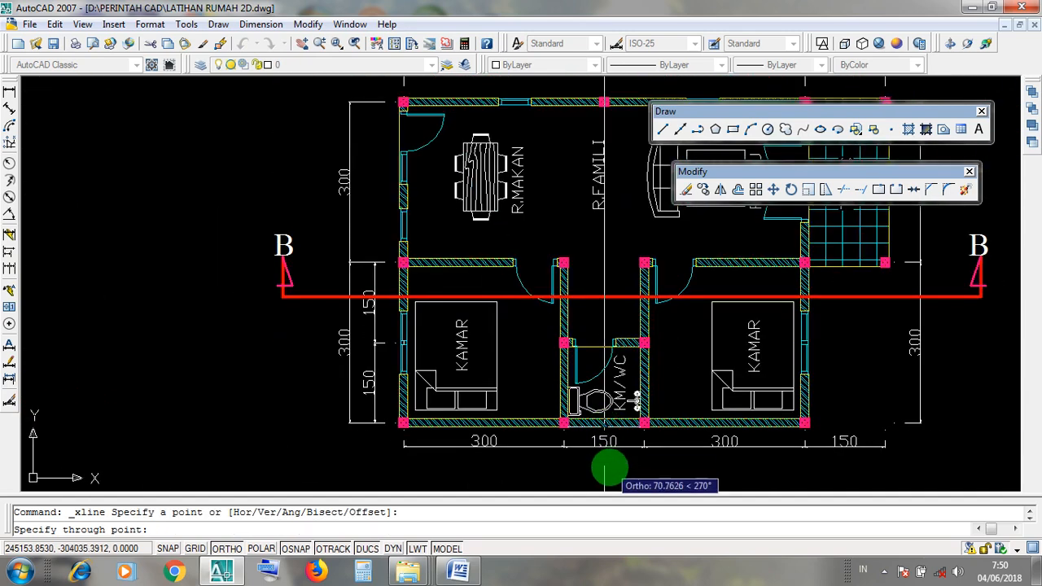
scroll(604, 440, "up", 1)
scroll(590, 415, "up", 2)
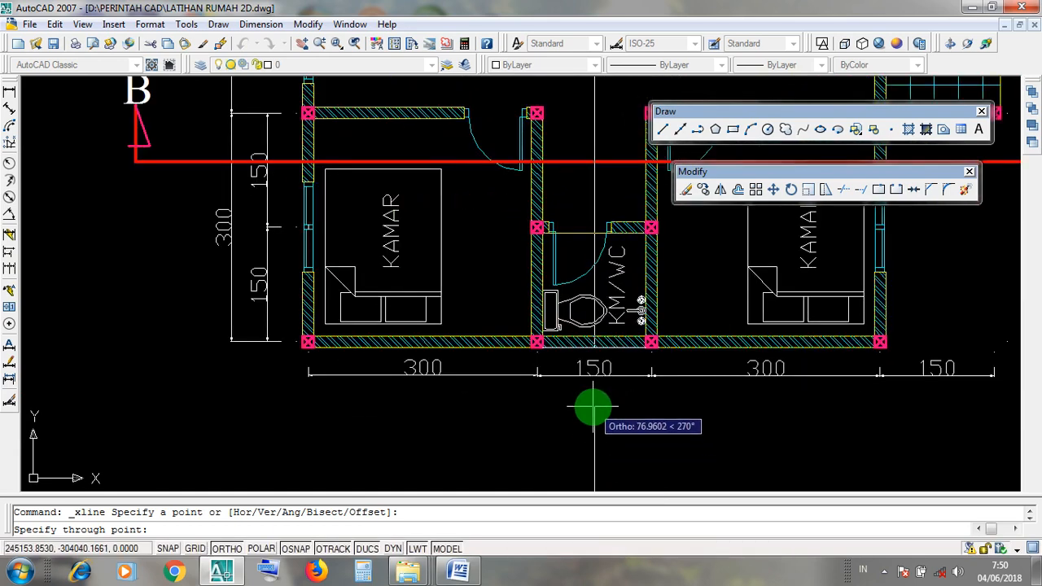
left_click(595, 407)
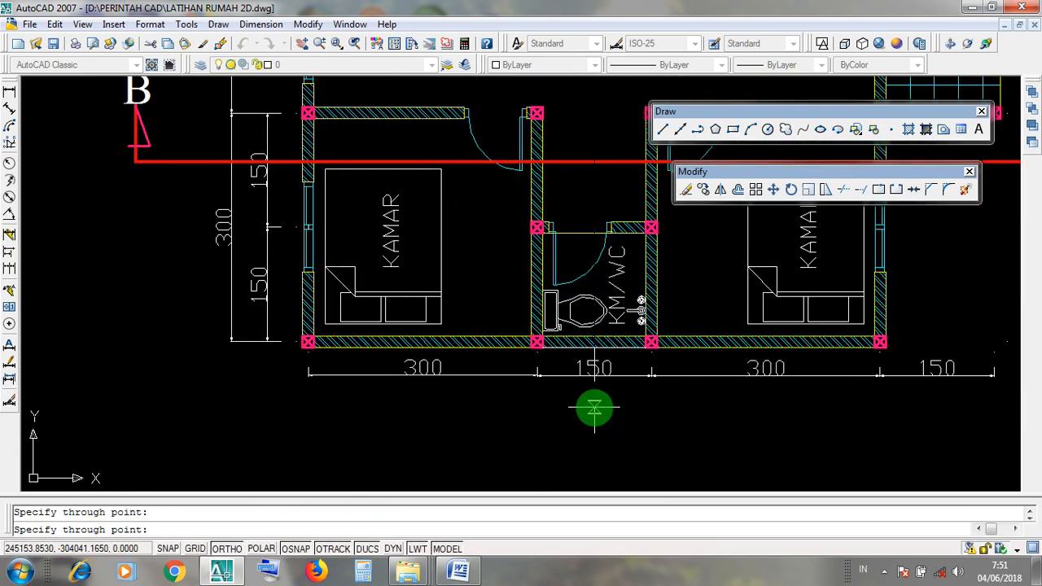
key("Return")
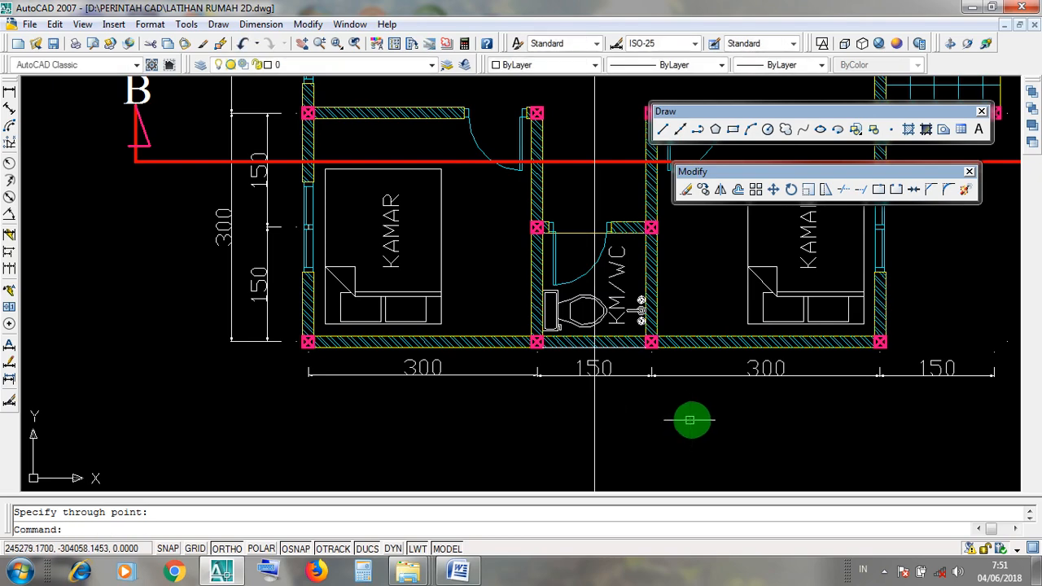
Follow the vertical construction line from the KM/WC wall up to where it crosses the side elevation's blank wall
scroll(602, 373, "up", 2)
scroll(602, 373, "down", 1)
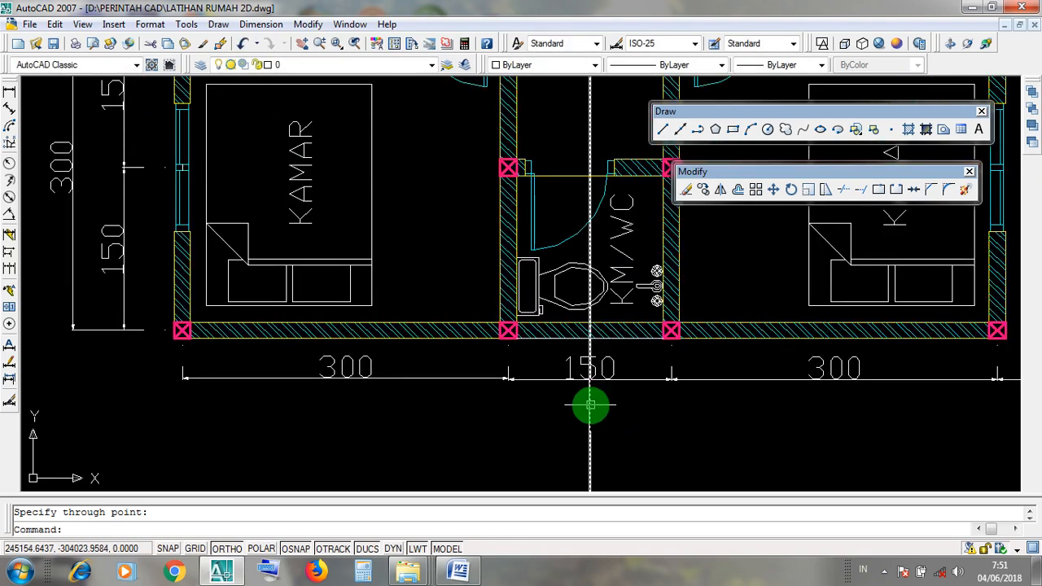
left_click(591, 400)
scroll(591, 403, "down", 4)
scroll(589, 407, "up", 8)
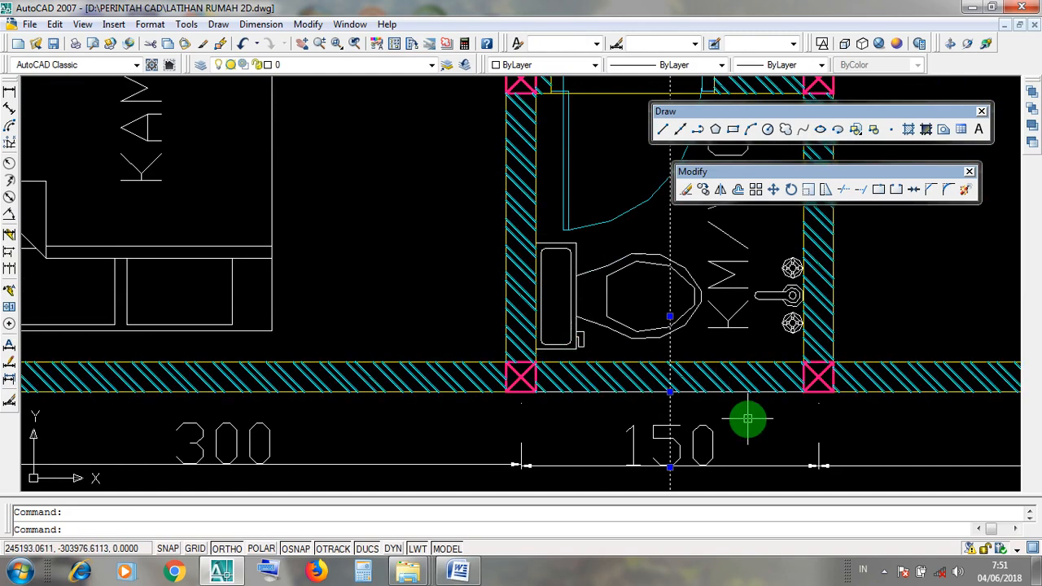
key("Escape")
left_click(755, 393)
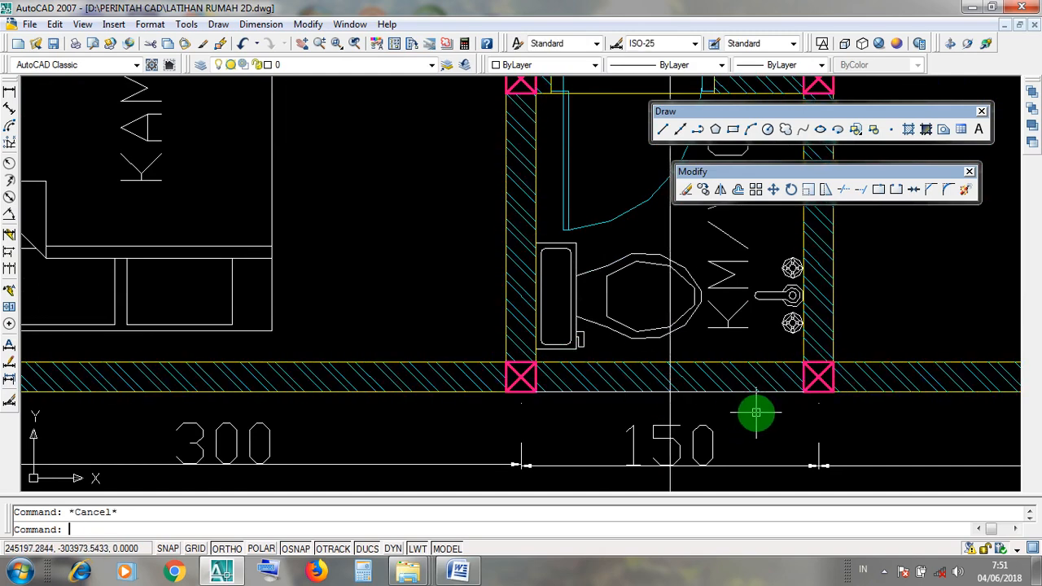
scroll(756, 413, "down", 8)
middle_click_drag(749, 412, 781, 470)
scroll(768, 253, "up", 5)
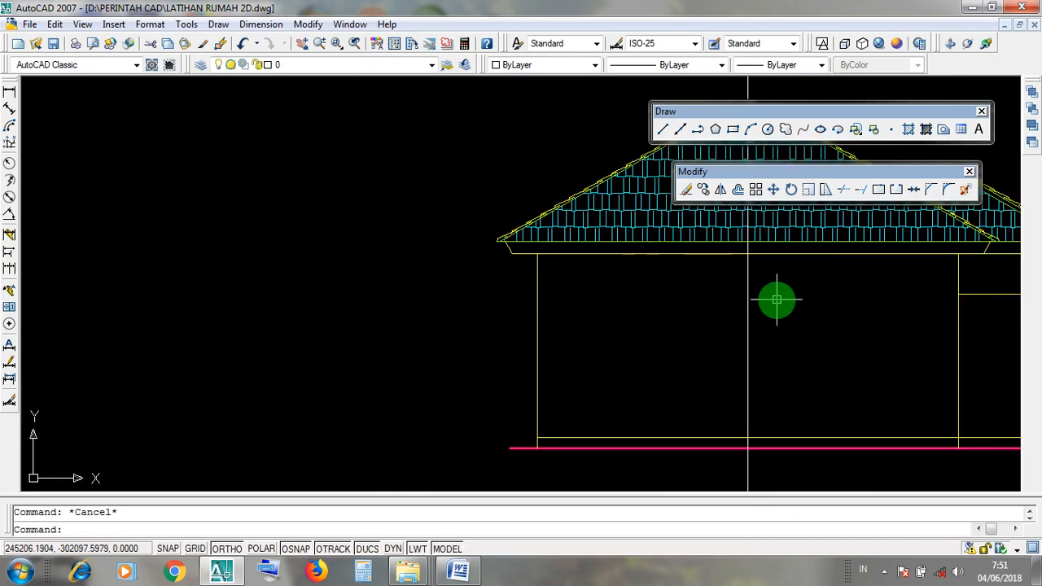
scroll(774, 300, "down", 4)
mouse_move(790, 302)
middle_mouse_down()
mouse_move(795, 315)
mouse_move(721, 359)
middle_mouse_up()
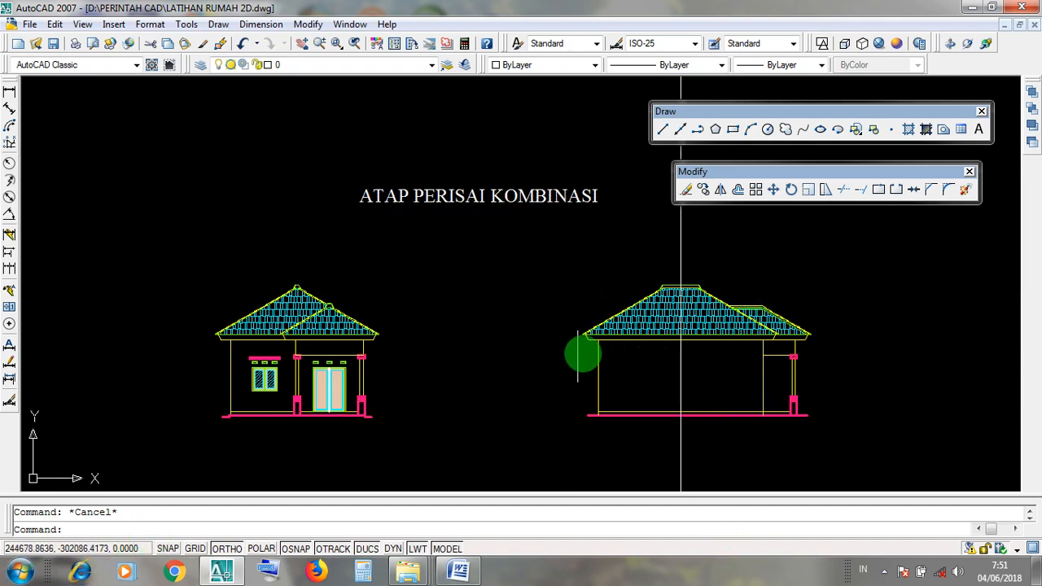
Compare the finished side elevation's three small openings outside the frame with the blank side wall and the front elevation
scroll(986, 360, "down", 3)
scroll(844, 342, "up", 2)
scroll(761, 350, "up", 2)
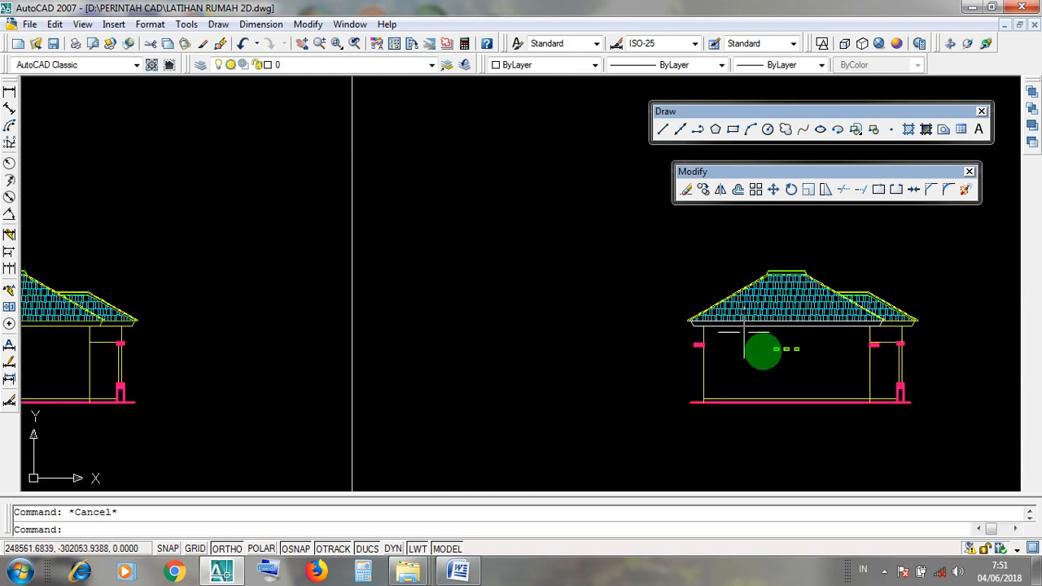
scroll(762, 351, "up", 4)
scroll(829, 366, "down", 6)
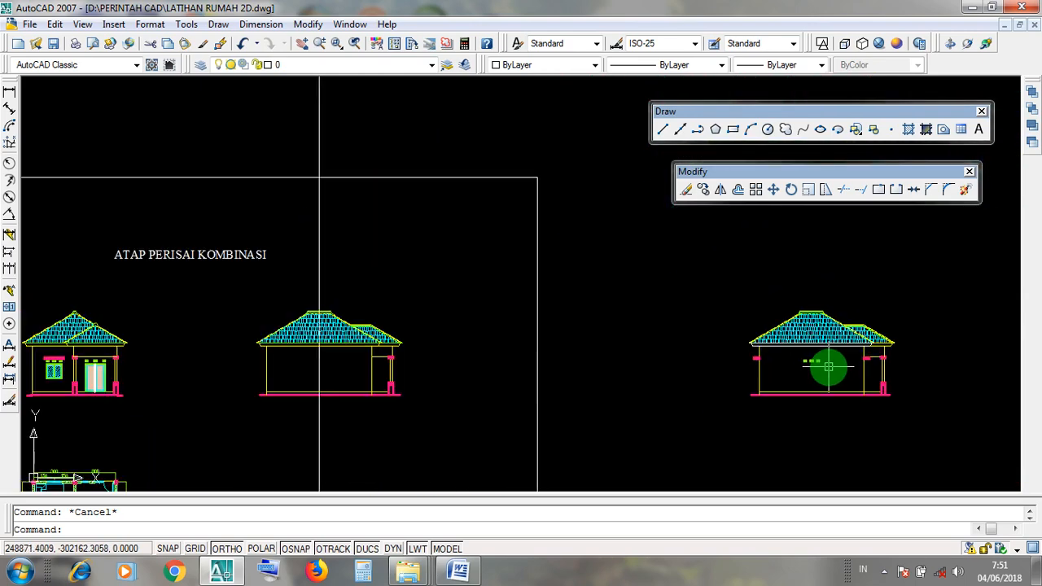
mouse_move(507, 381)
middle_mouse_down()
mouse_move(605, 361)
mouse_move(685, 361)
middle_mouse_up()
left_click(507, 344)
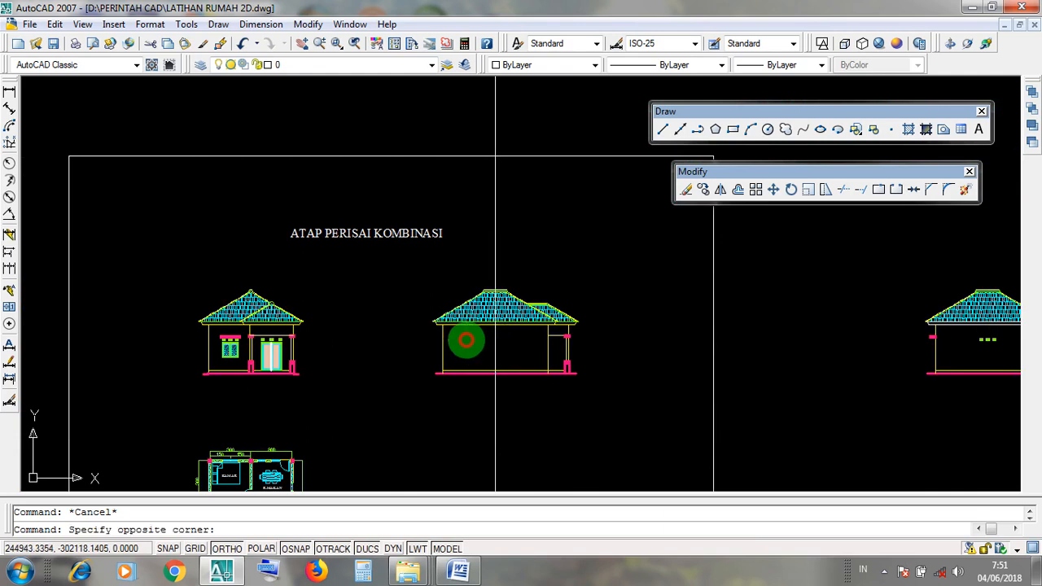
left_click(190, 345)
scroll(208, 332, "up", 2)
scroll(221, 330, "up", 2)
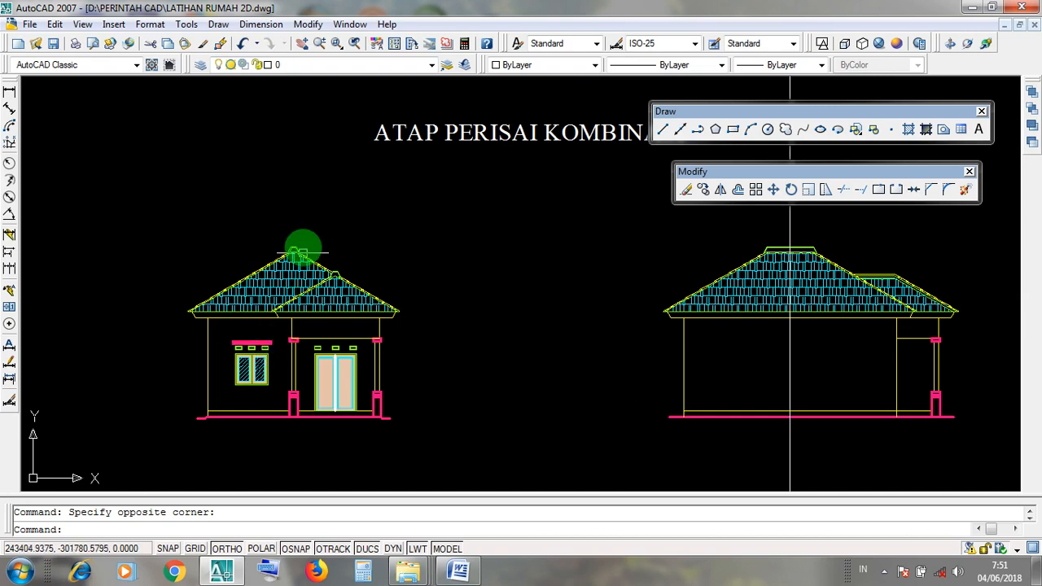
Draw a horizontal construction line along the side elevation's ground line, running across to the front elevation
left_click(684, 130)
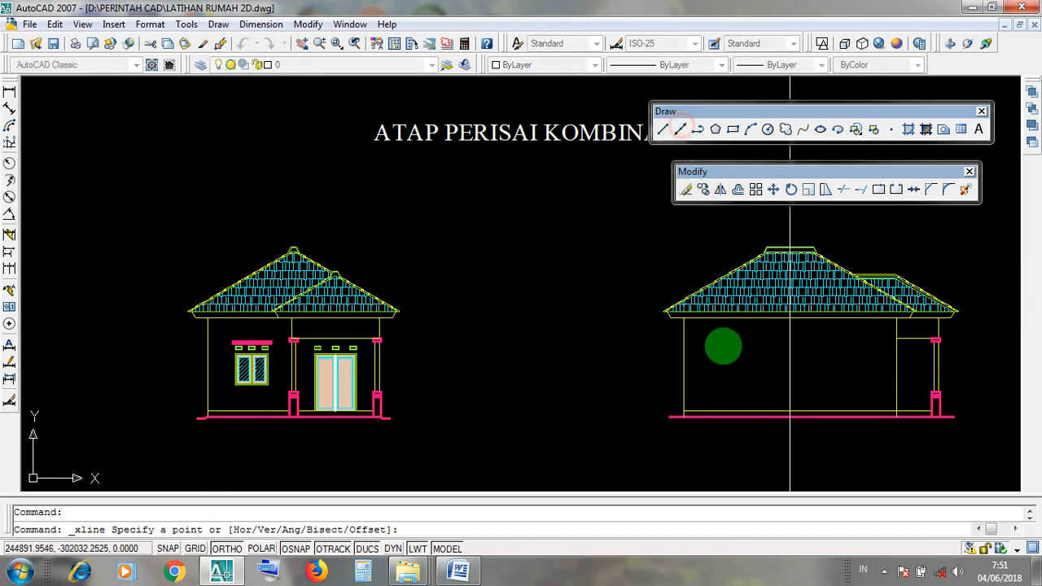
left_click(743, 420)
left_click(596, 442)
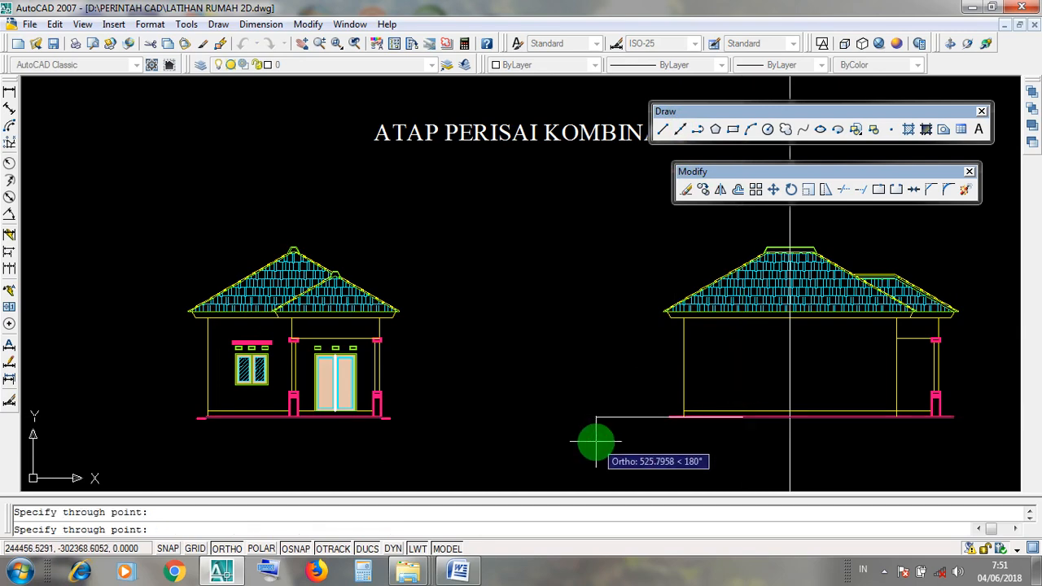
key("Return")
key("Return")
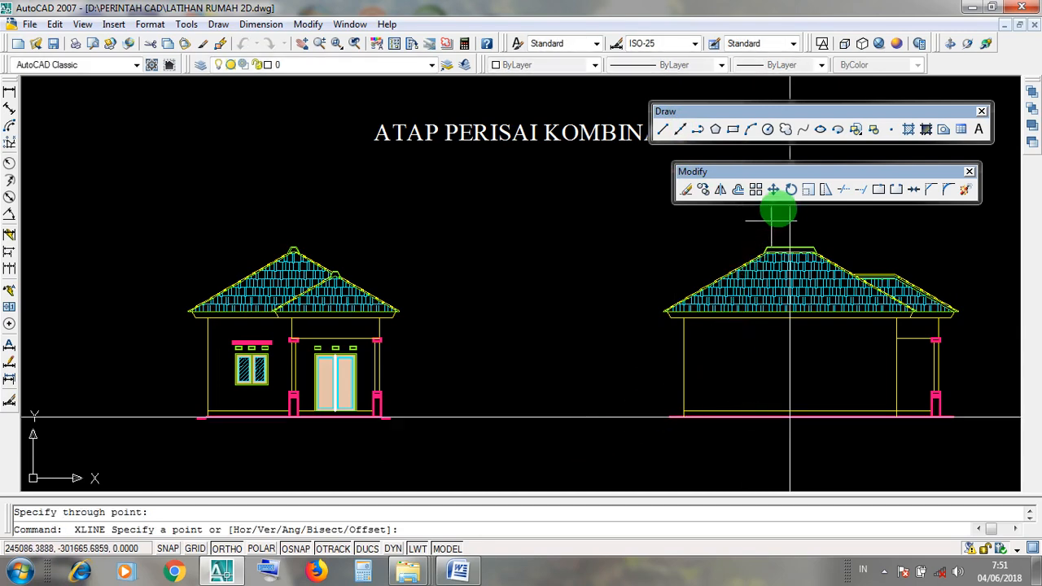
Draw a horizontal construction line along the top of the side elevation's main roof ridge
scroll(789, 232, "up", 3)
scroll(769, 260, "up", 4)
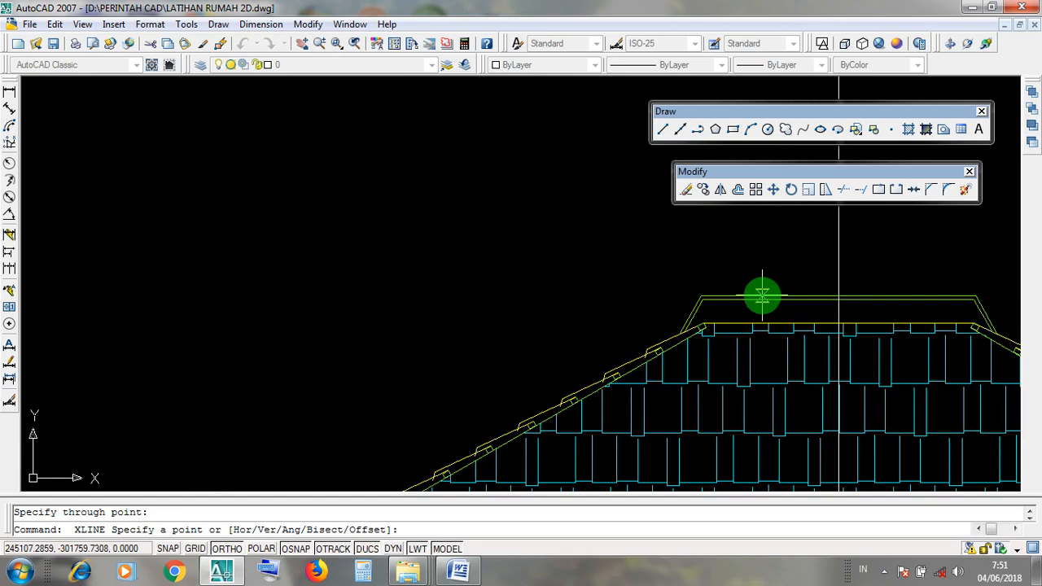
left_click(762, 296)
left_click(581, 293)
key("Return")
scroll(624, 258, "down", 5)
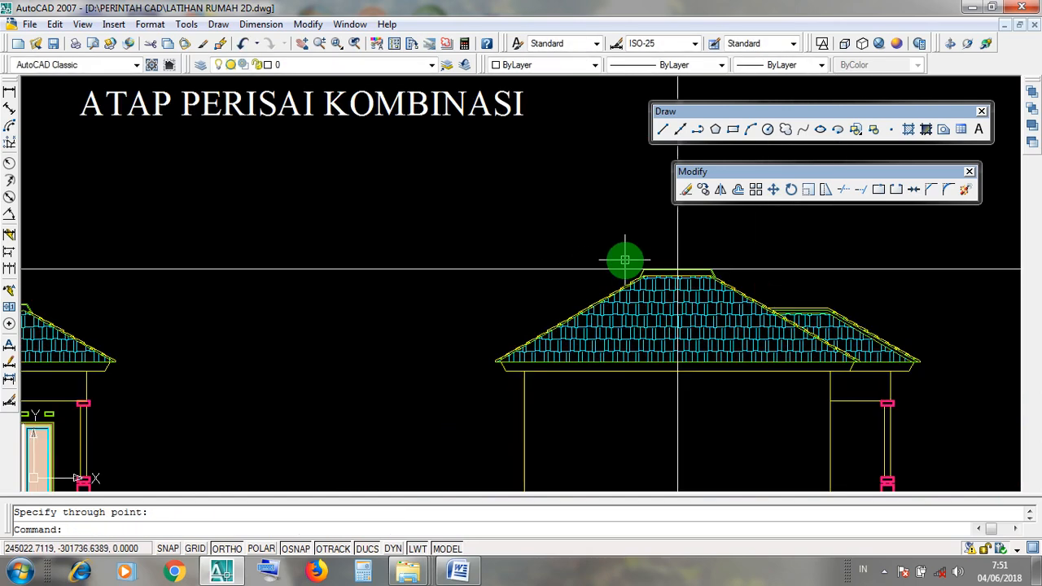
Check the ridge and ground construction lines against the roof tops and bases of the front and side elevations
left_click(449, 359)
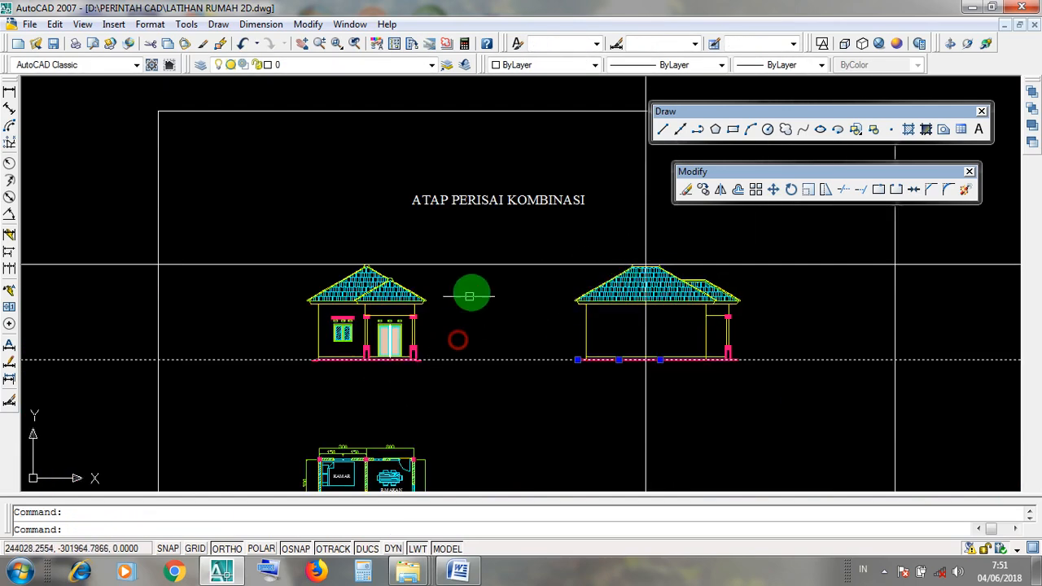
left_click(480, 265)
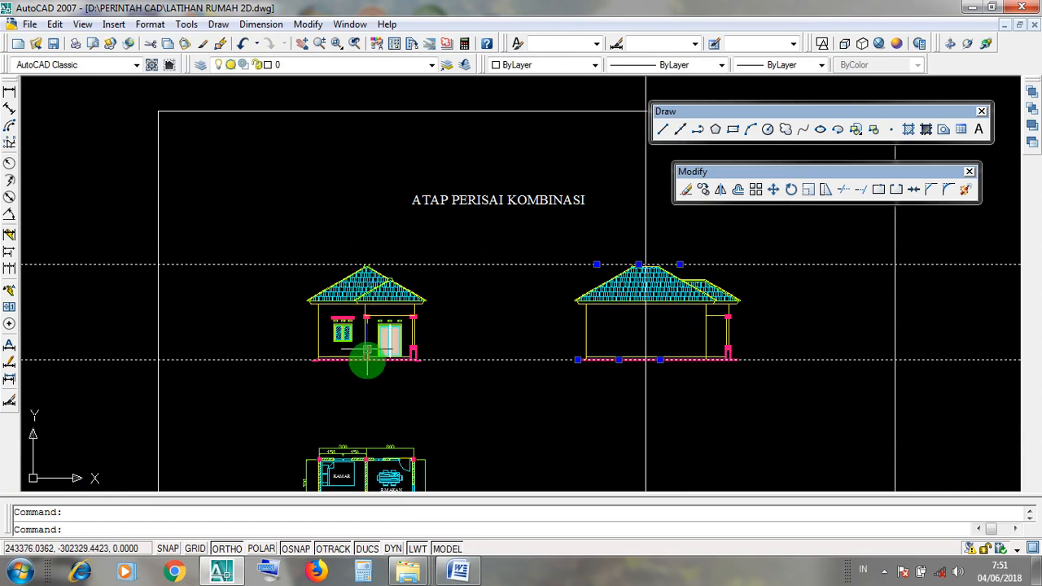
scroll(355, 358, "up", 3)
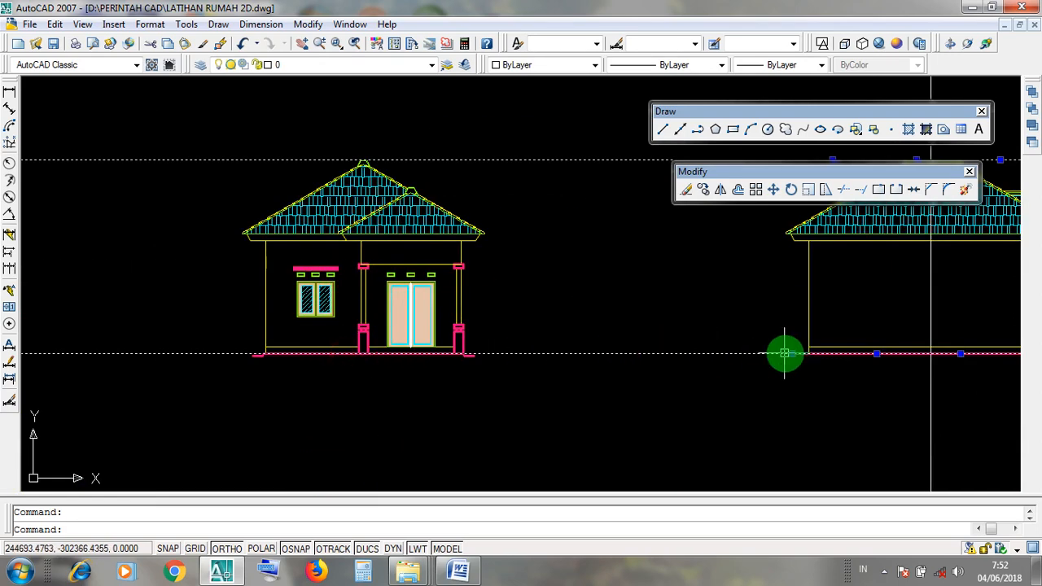
middle_click_drag(831, 305, 689, 390)
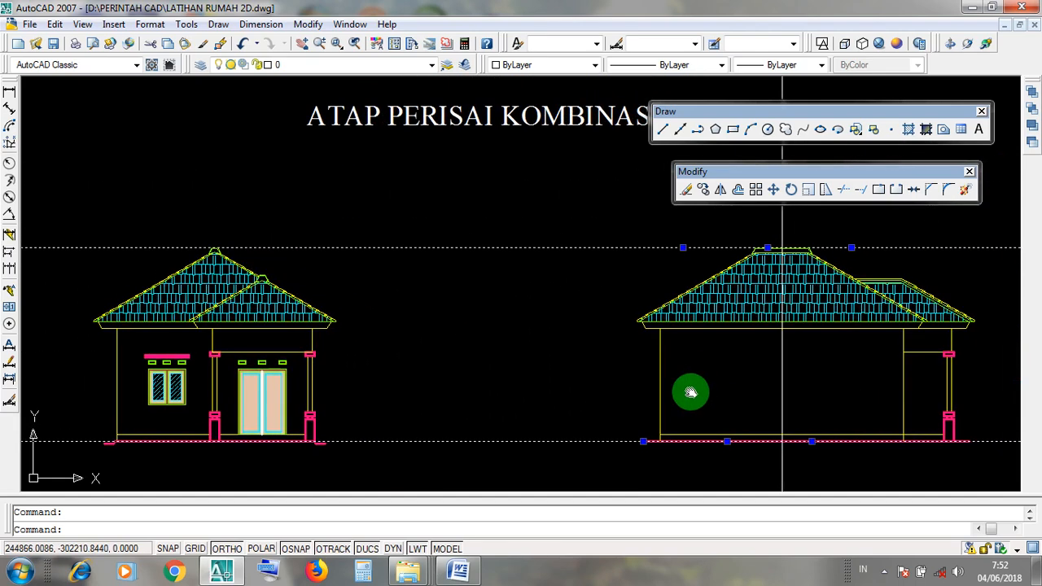
scroll(202, 238, "up", 4)
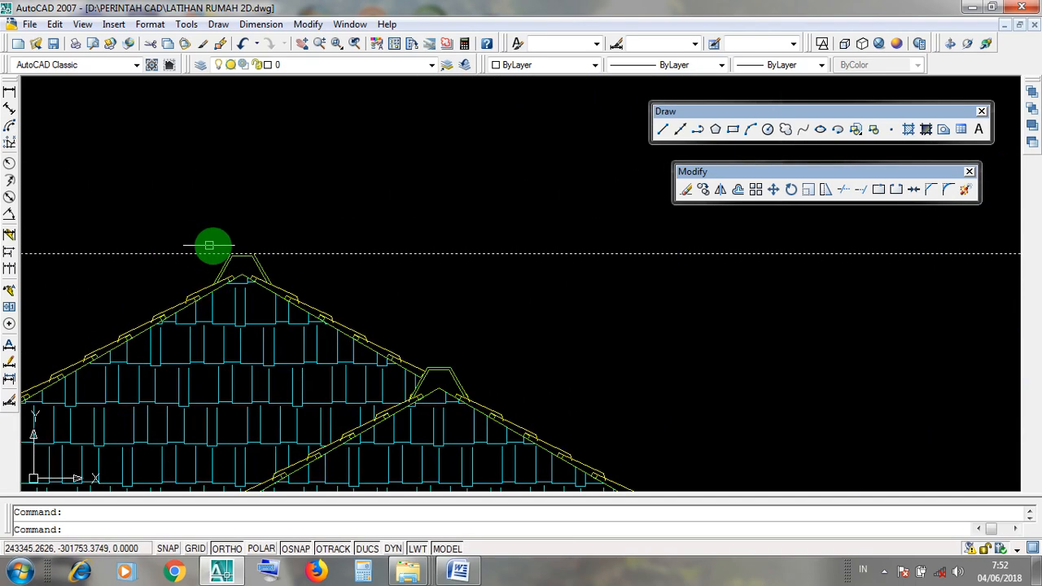
scroll(243, 253, "down", 3)
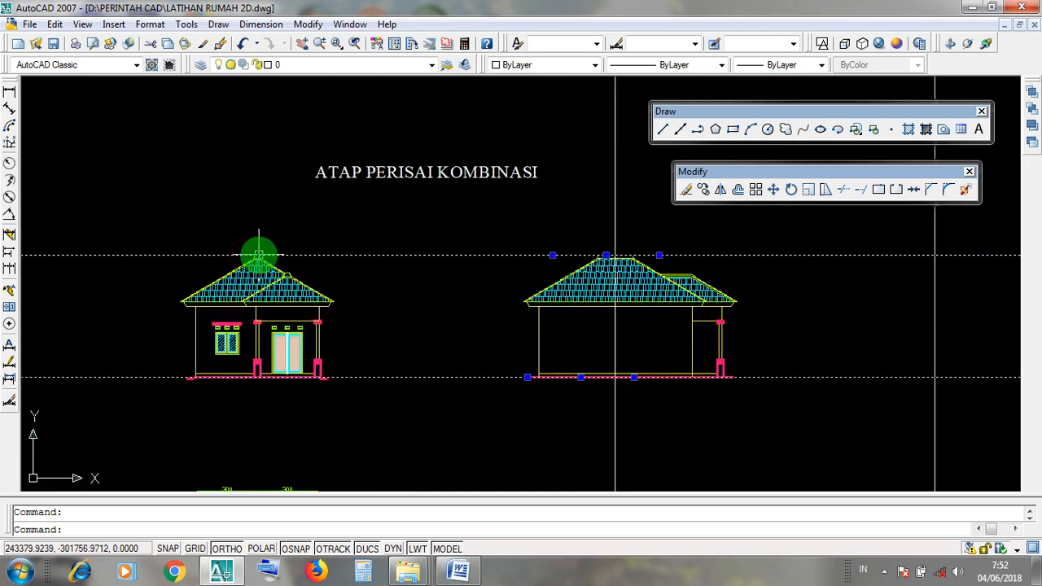
scroll(609, 263, "up", 5)
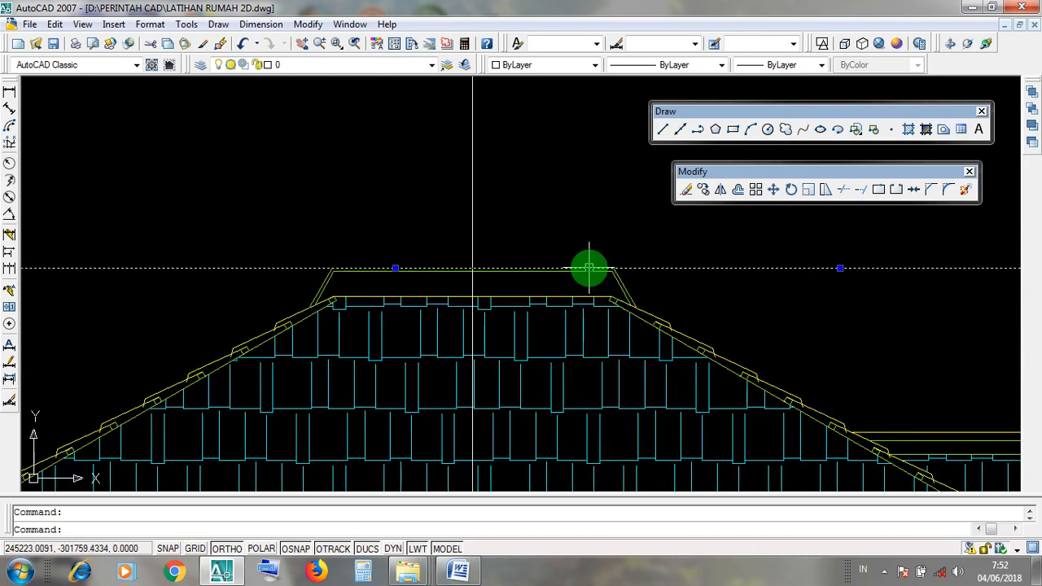
scroll(603, 272, "down", 4)
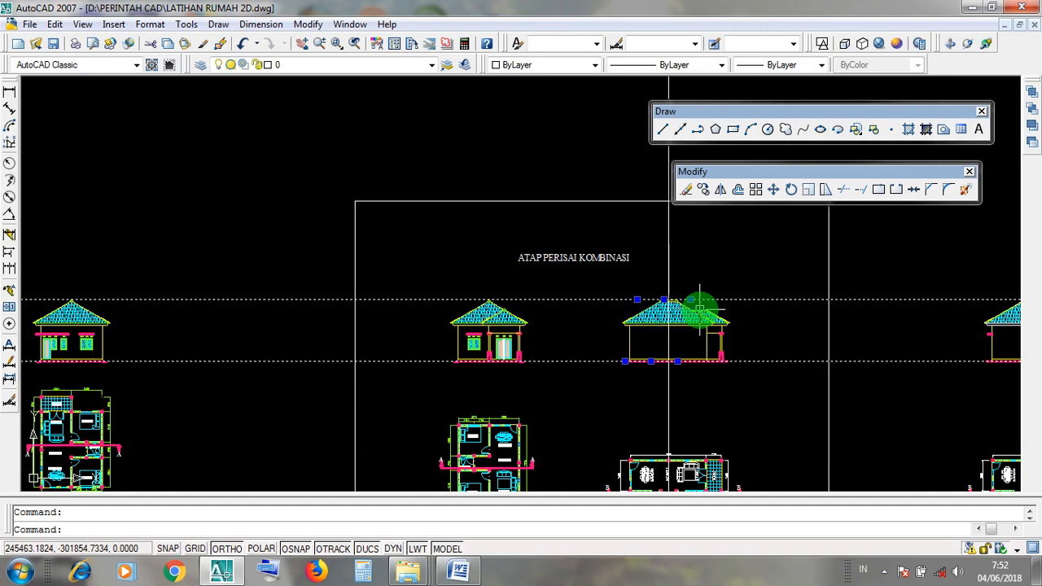
key("Escape")
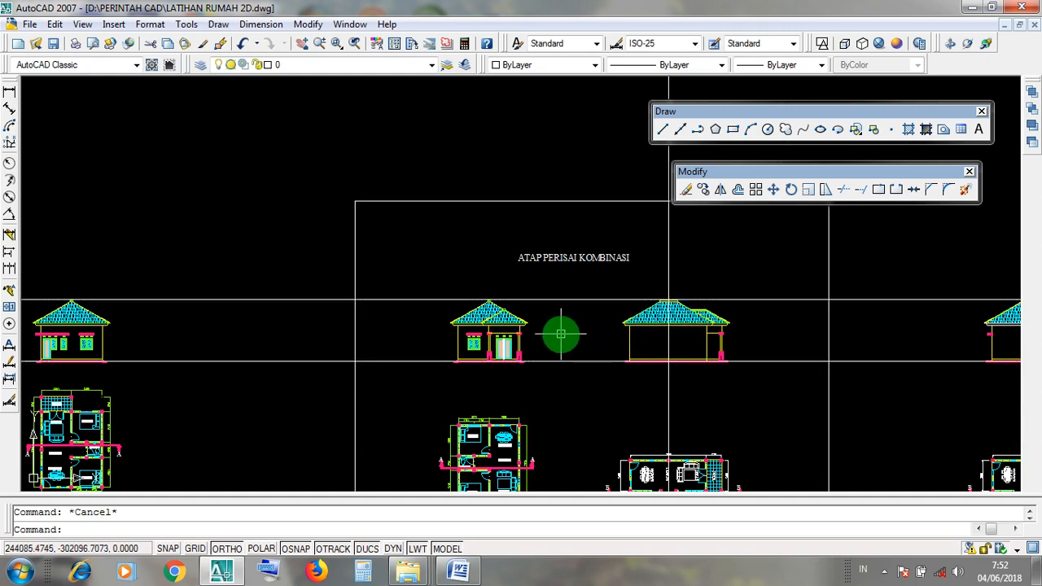
Compare the ridge and ground heights of the simple hip-roof elevation outside the frame with the two framed elevations
left_click(569, 300)
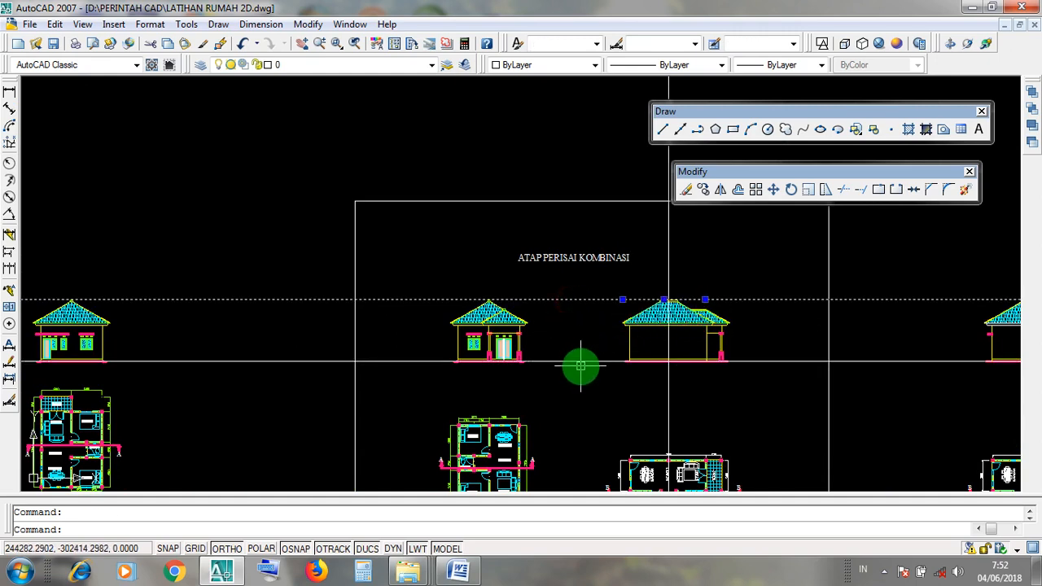
left_click(577, 362)
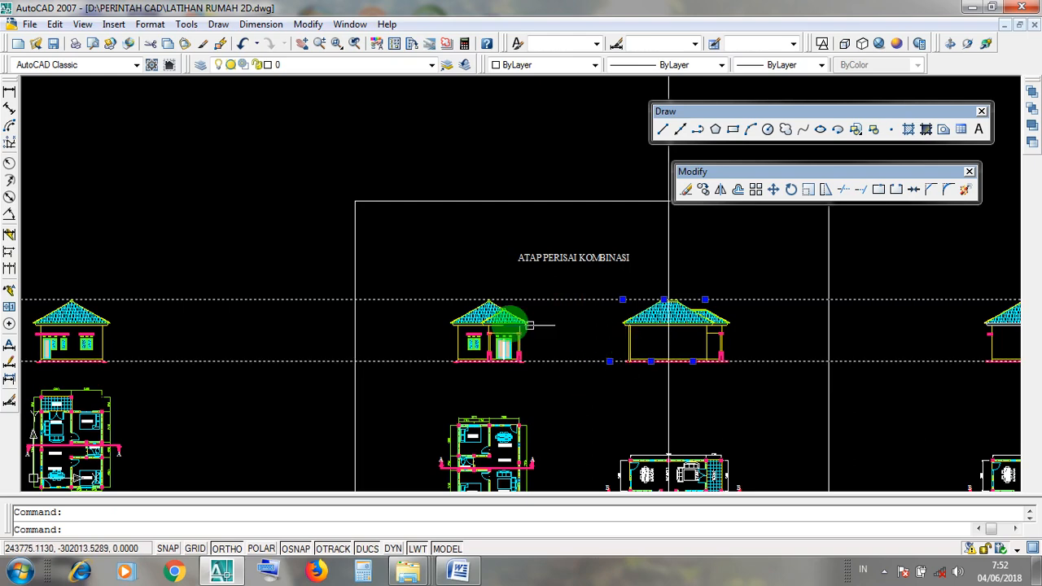
mouse_move(516, 323)
middle_mouse_down()
mouse_move(595, 321)
mouse_move(678, 343)
middle_mouse_up()
scroll(313, 366, "up", 3)
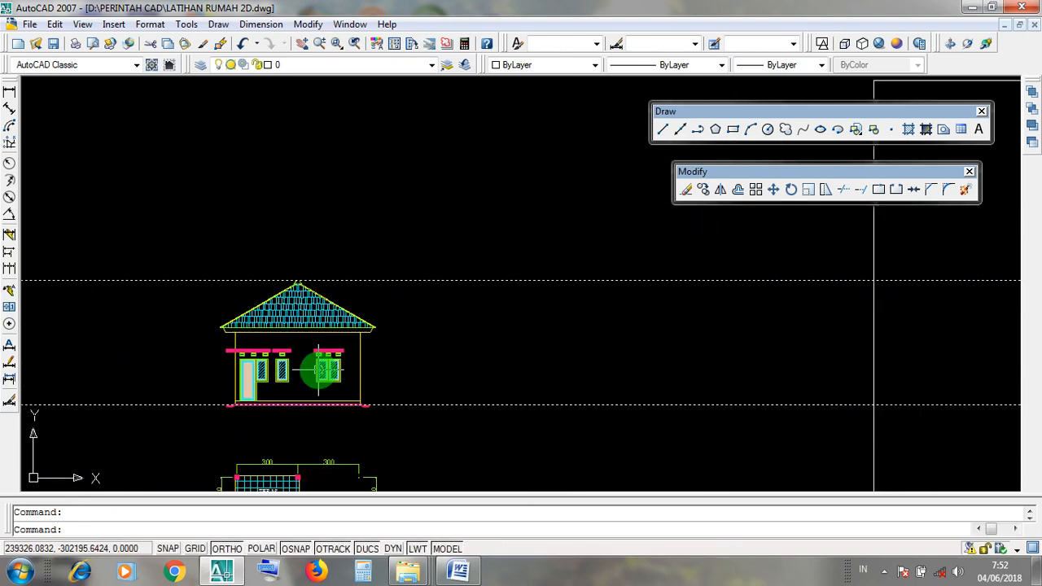
left_click(302, 380)
left_click(302, 364)
scroll(302, 364, "down", 4)
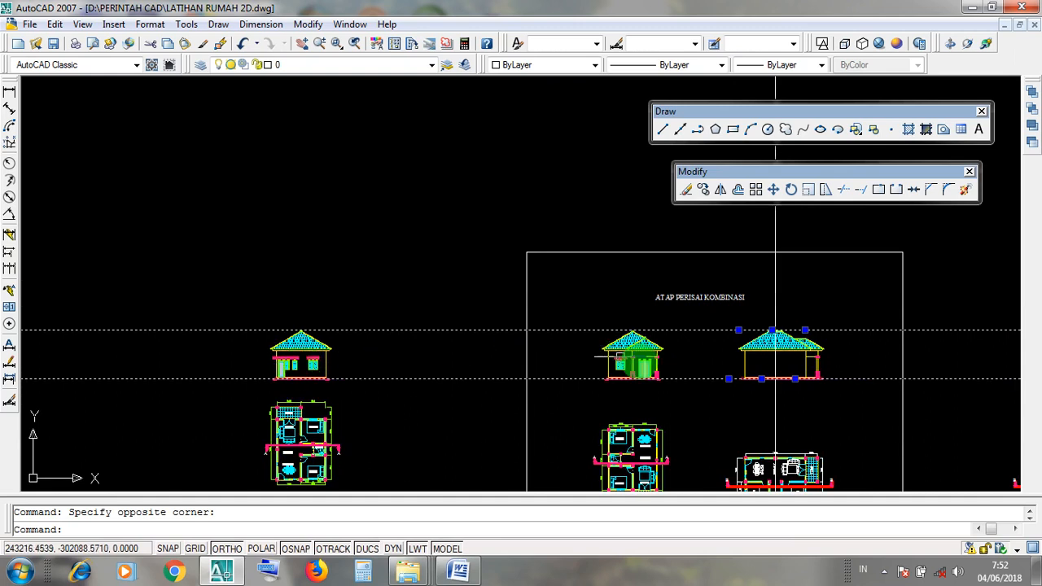
left_click(757, 368)
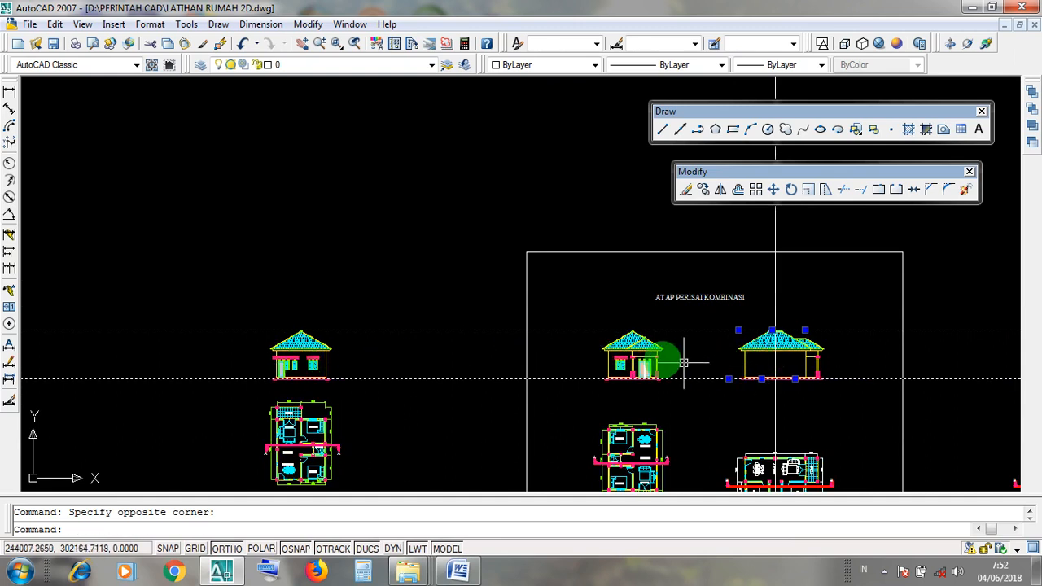
scroll(283, 364, "up", 3)
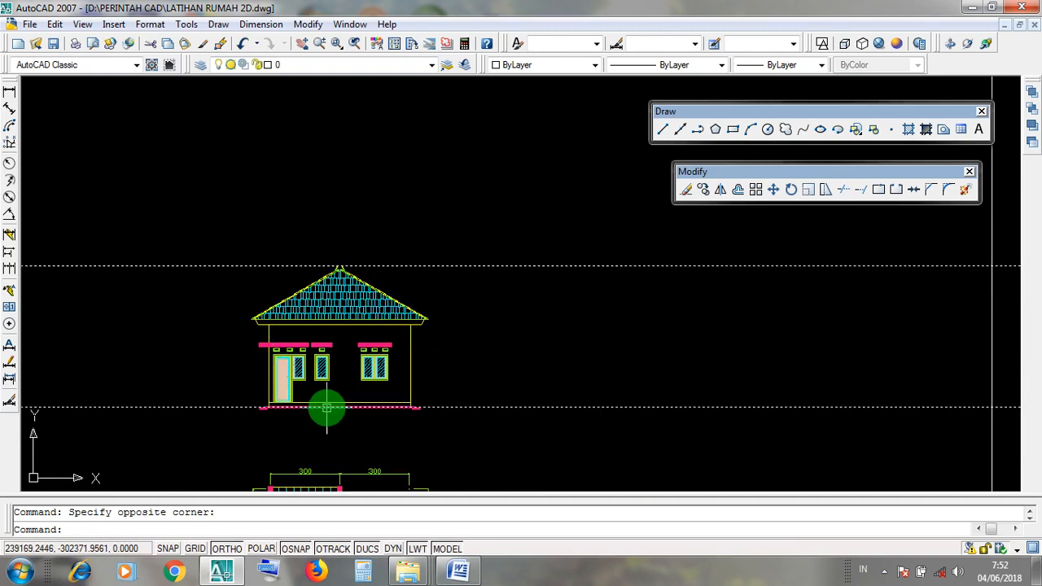
scroll(337, 284, "up", 5)
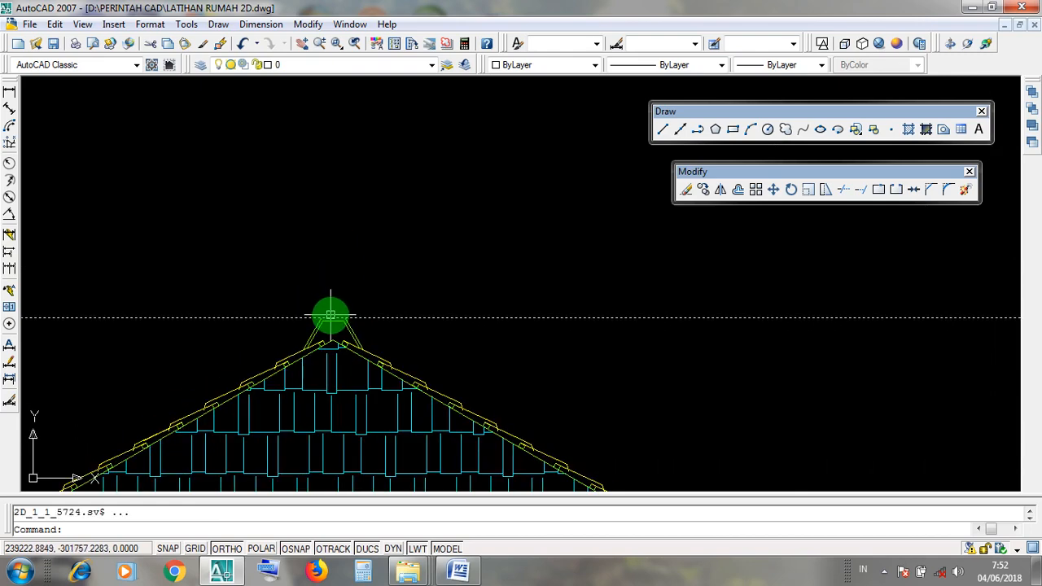
scroll(332, 316, "down", 4)
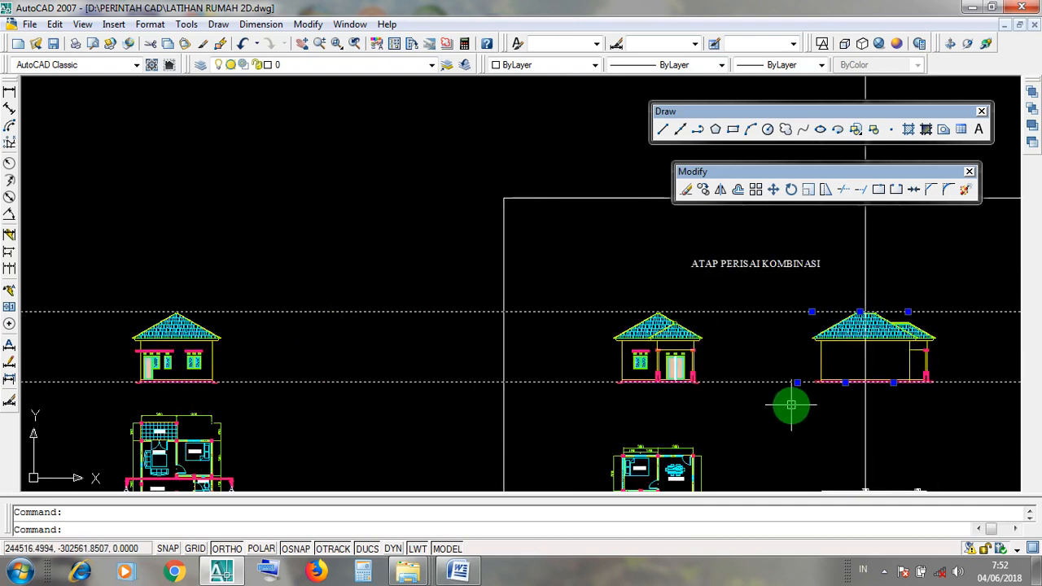
key("Escape")
left_click(842, 364)
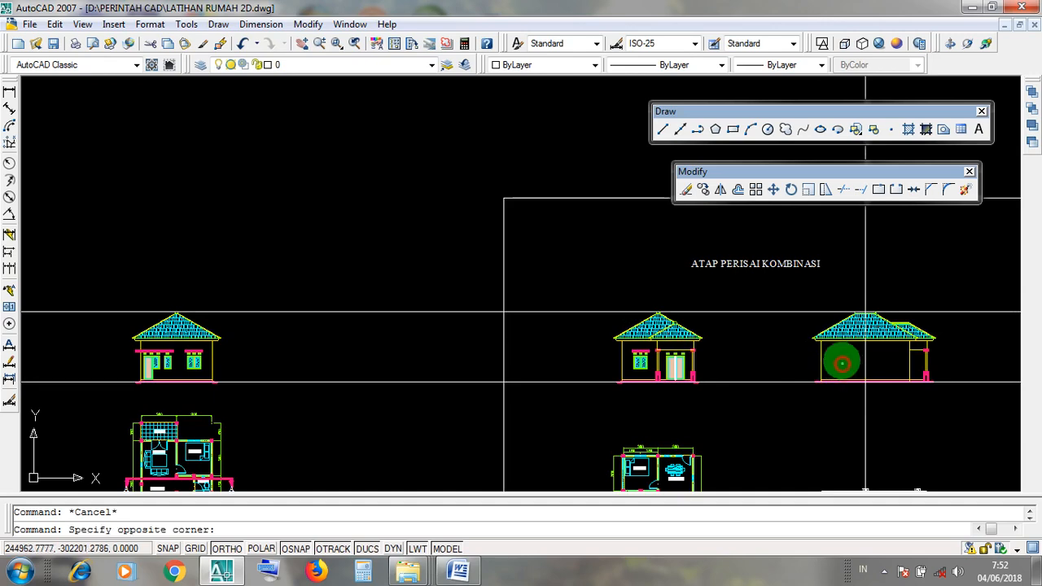
left_click(722, 361)
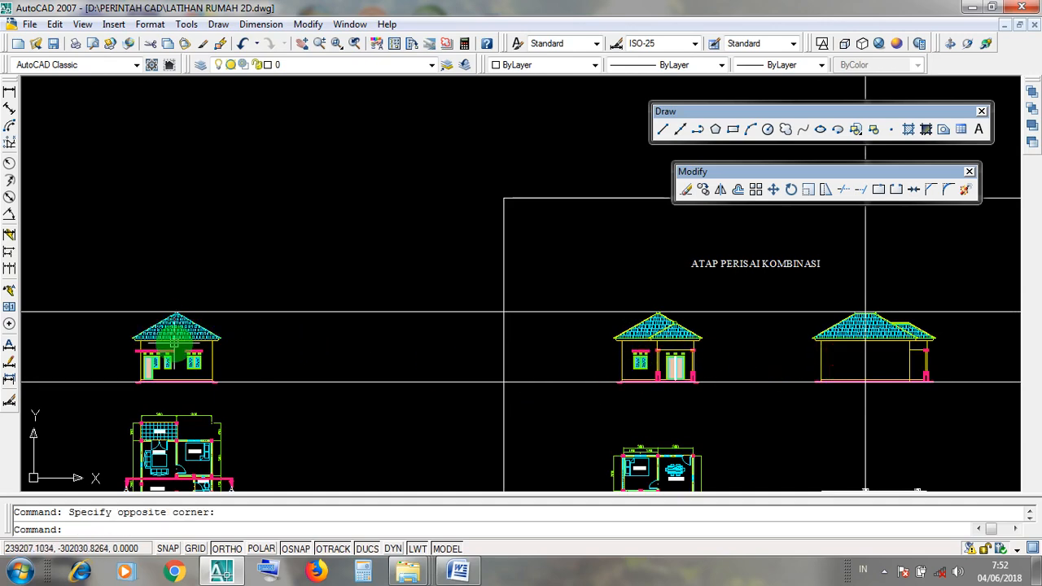
Erase the two horizontal construction lines at the ridge and ground levels, keeping the vertical one
scroll(442, 349, "down", 4)
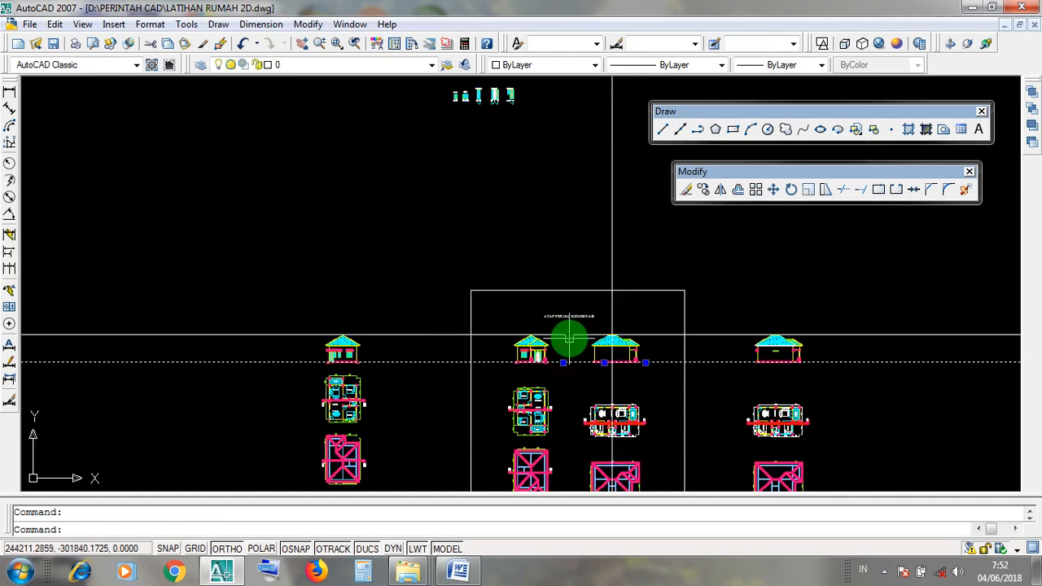
left_click(569, 335)
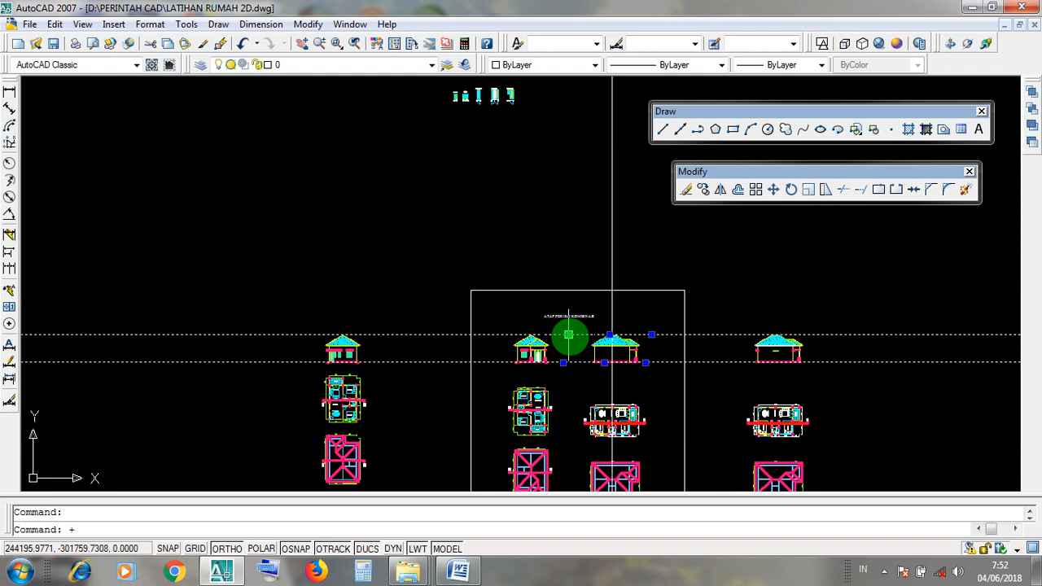
key("Escape")
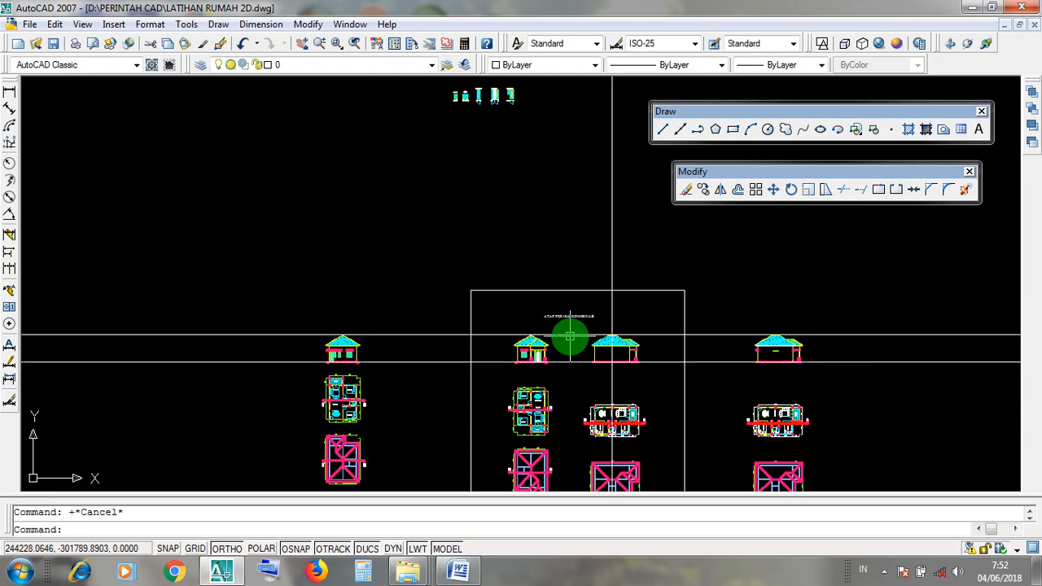
left_click(574, 363)
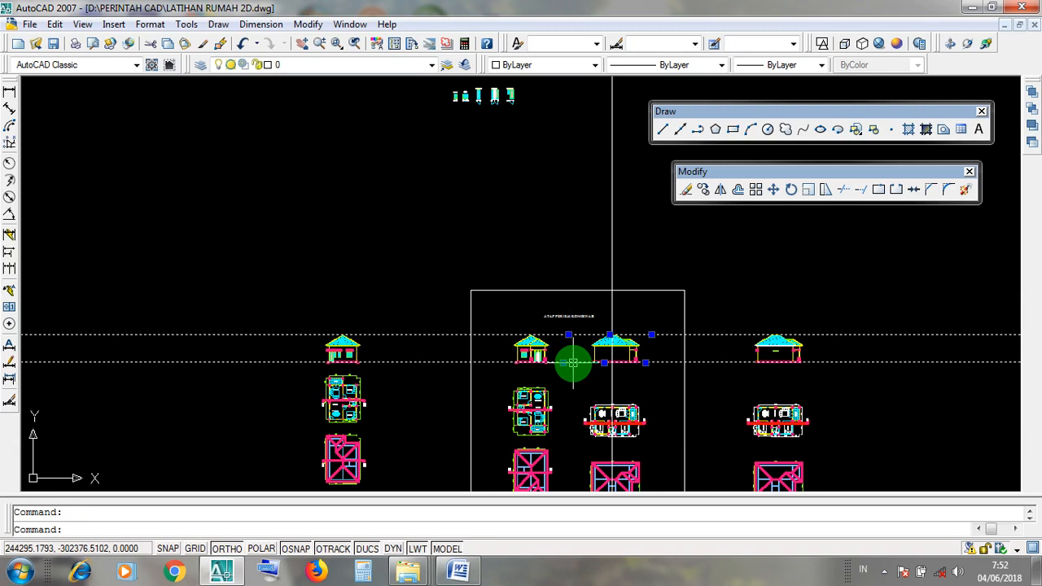
key("Delete")
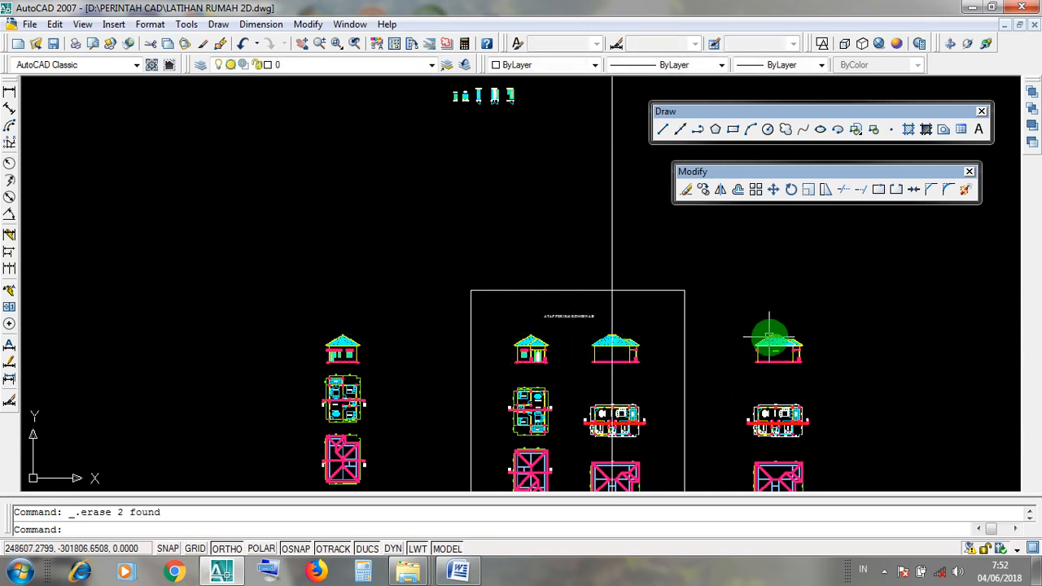
Trace the vertical construction line between the KM/WC on the rotated plan and the side elevation's blank wall
scroll(576, 344, "up", 3)
scroll(659, 373, "up", 5)
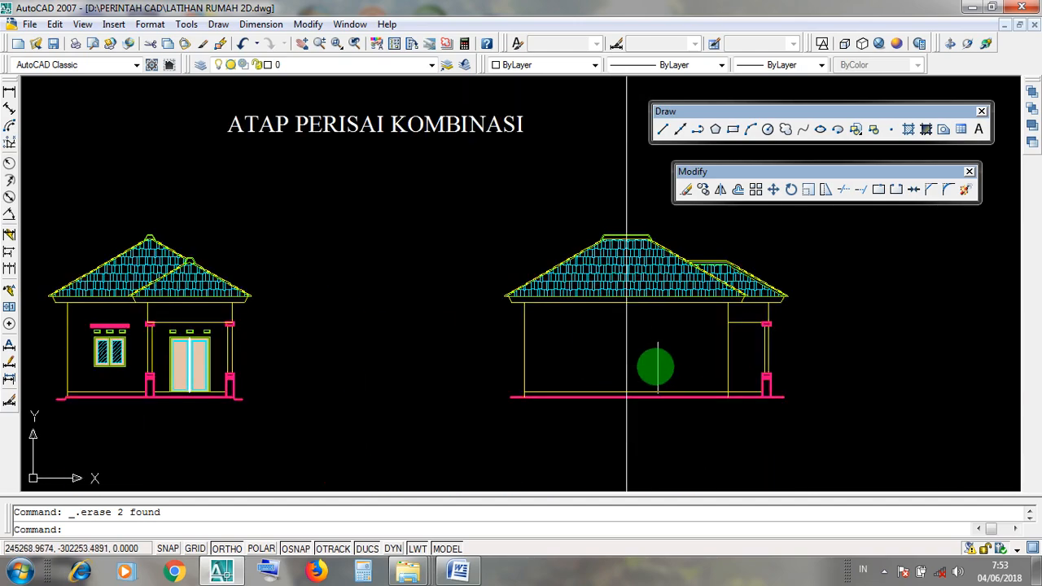
scroll(619, 375, "down", 6)
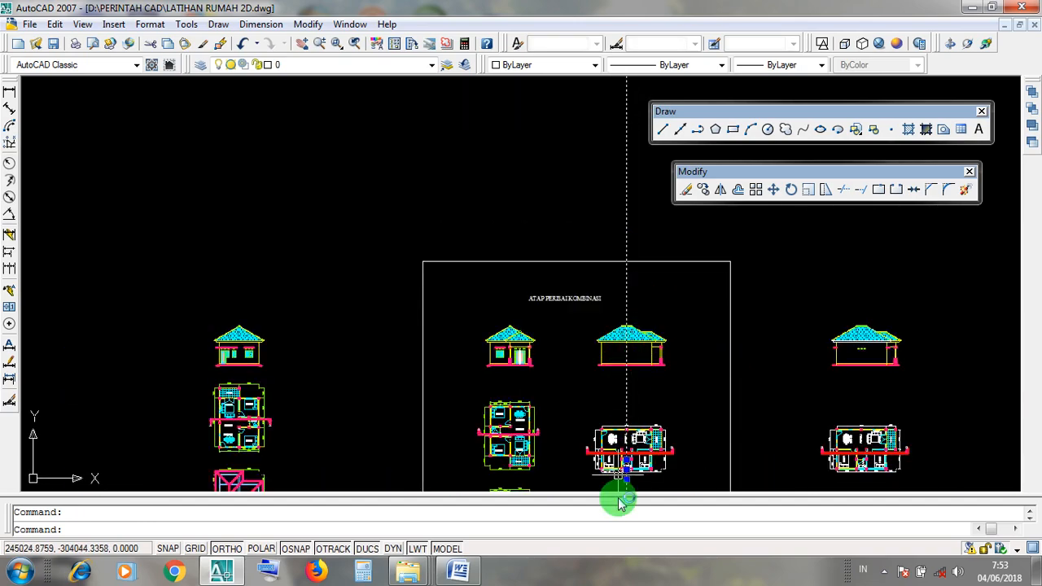
scroll(616, 456, "up", 6)
middle_click_drag(634, 432, 640, 421)
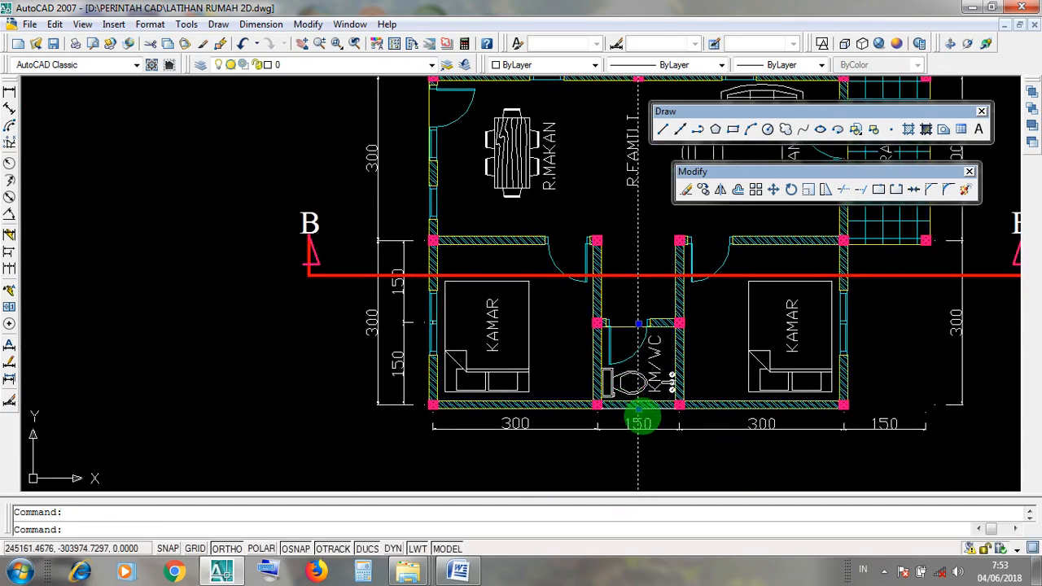
scroll(639, 422, "down", 6)
scroll(640, 326, "up", 3)
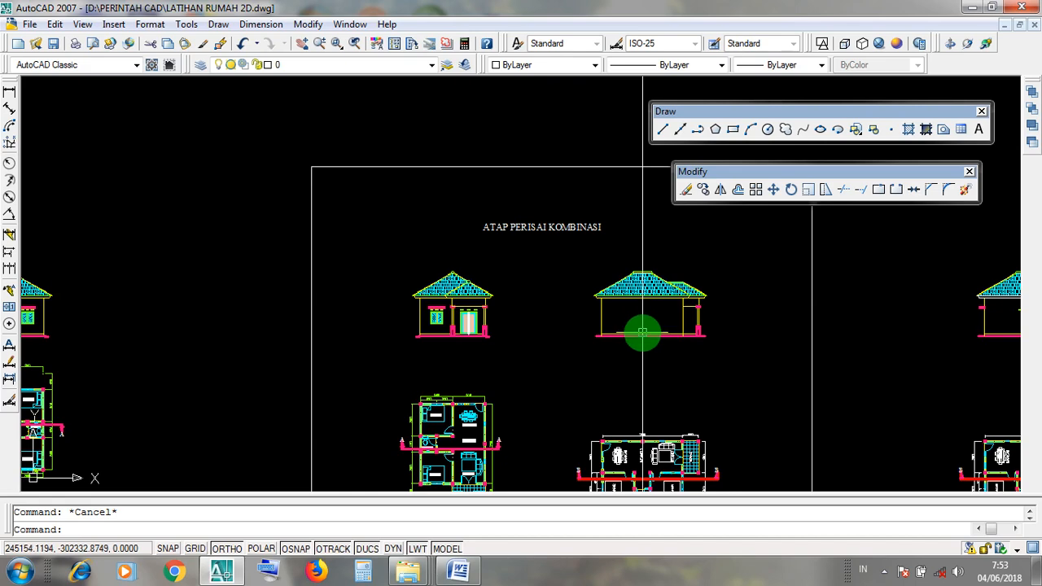
Examine the finished side elevation's small openings and the matching vents above the front elevation's window and door
middle_click_drag(723, 333, 432, 369)
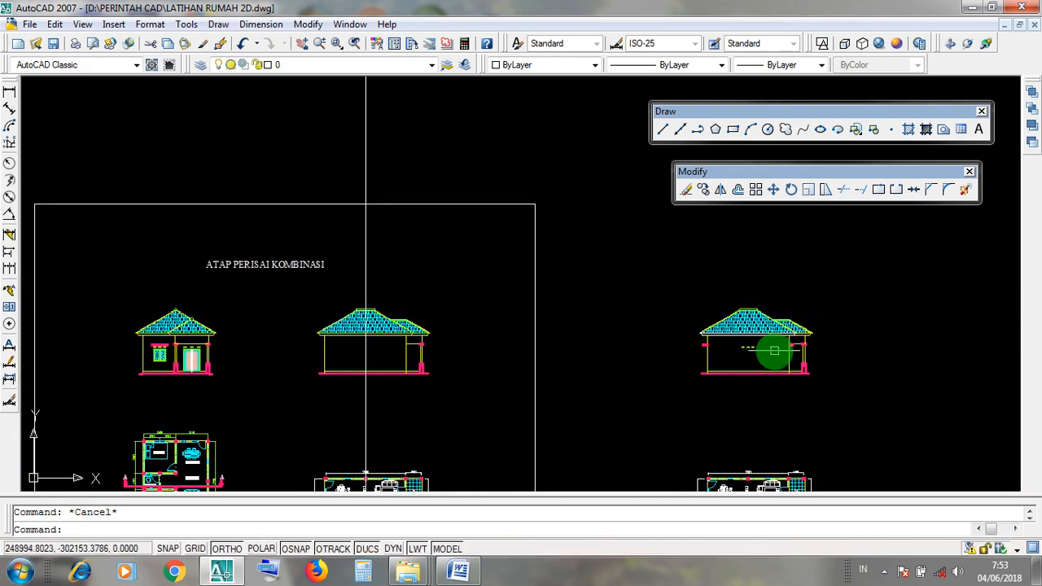
scroll(774, 350, "up", 5)
scroll(794, 358, "down", 4)
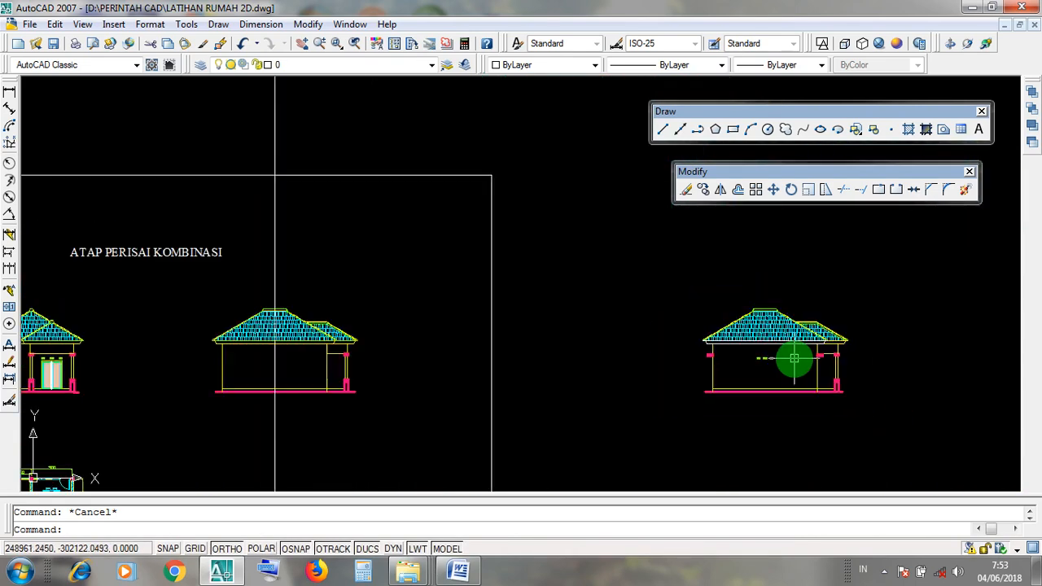
scroll(794, 358, "down", 2)
scroll(279, 359, "up", 7)
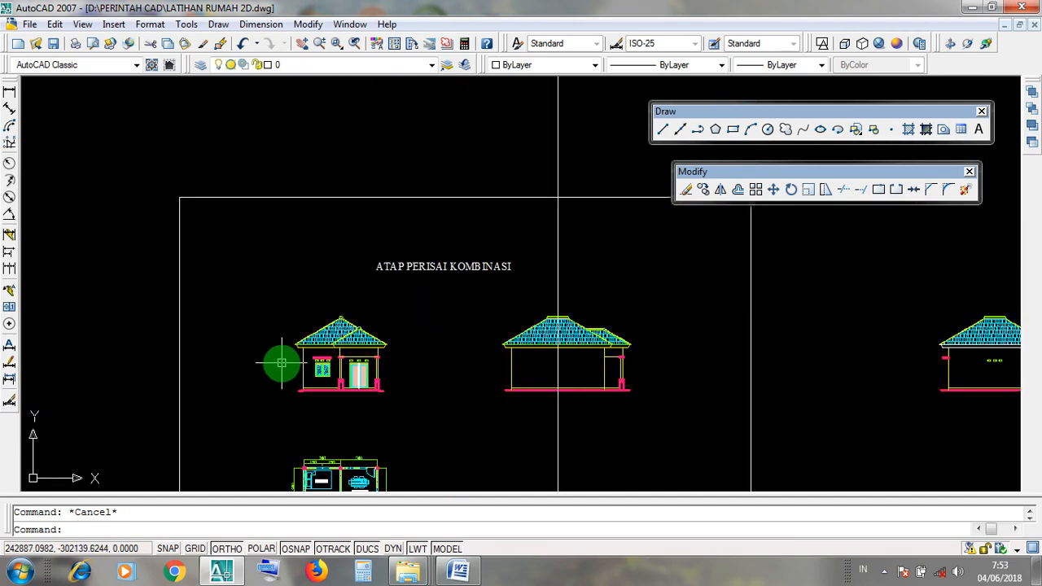
scroll(415, 381, "up", 3)
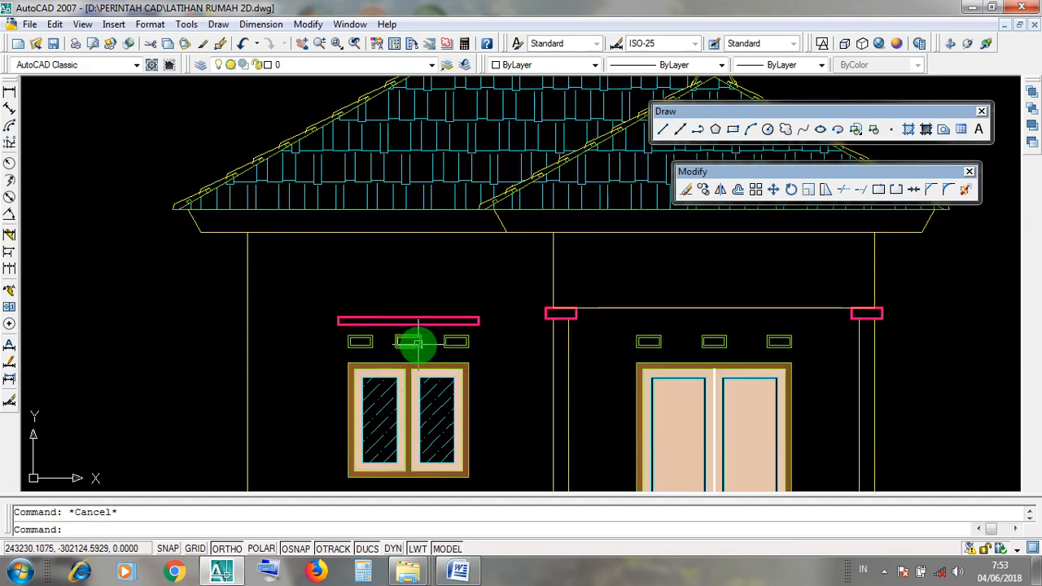
double_click(749, 351)
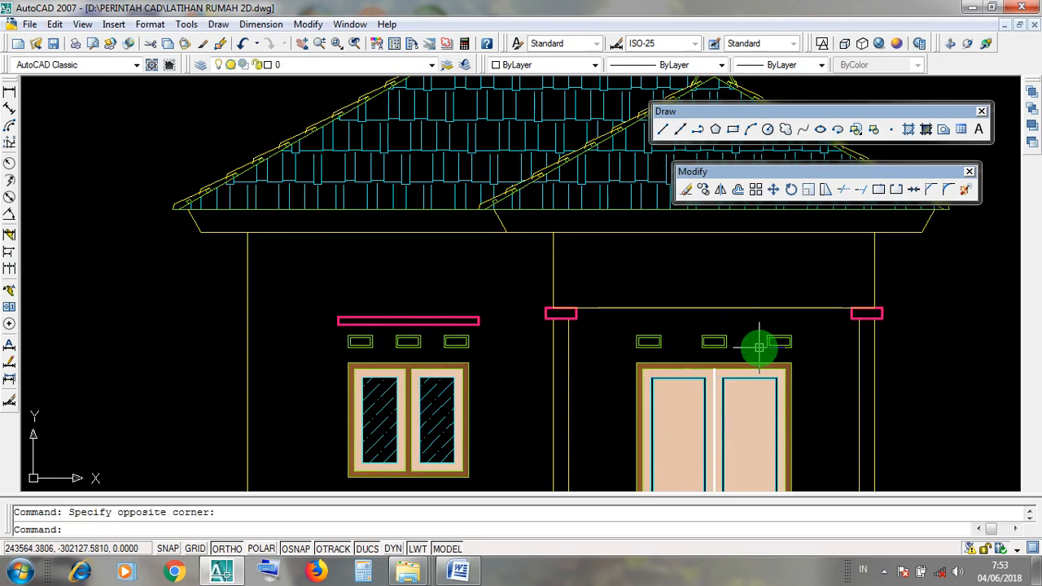
Compare the three vents above the front elevation's door with the three above its window
scroll(763, 342, "up", 3)
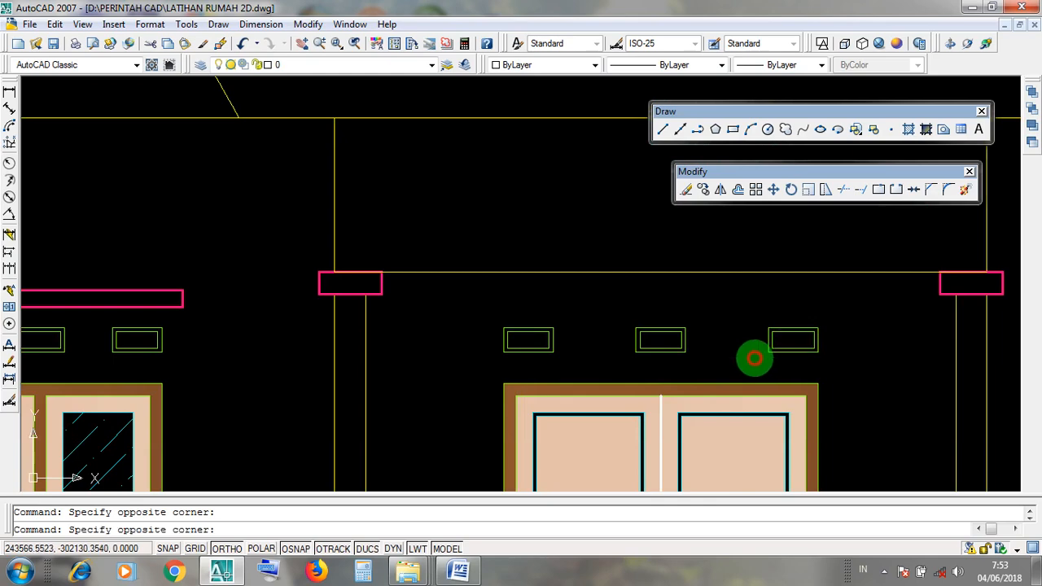
left_click(757, 358)
left_click(723, 305)
scroll(333, 442, "down", 3)
scroll(217, 418, "up", 3)
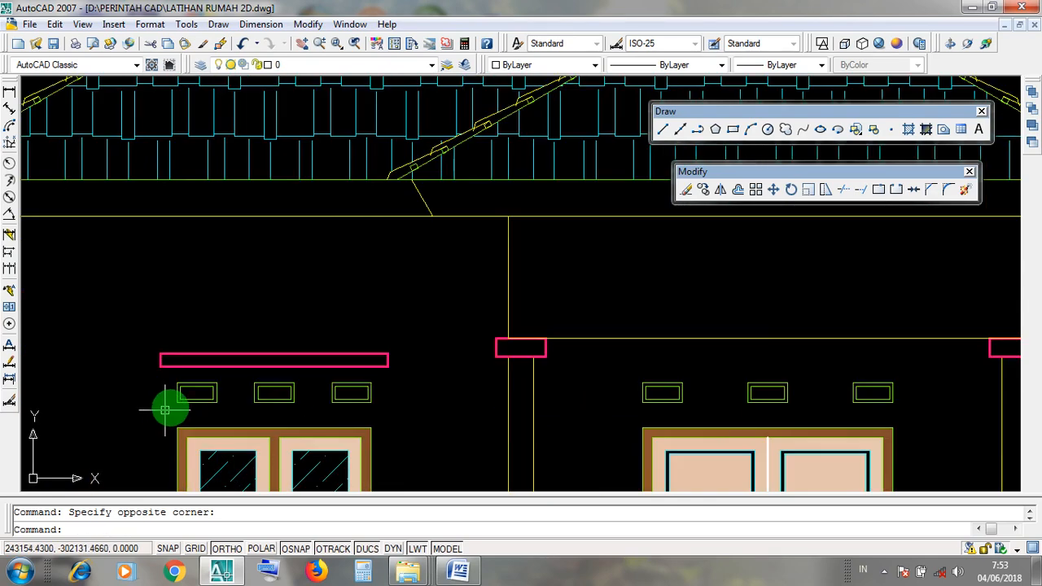
scroll(332, 394, "up", 1)
left_click(299, 378)
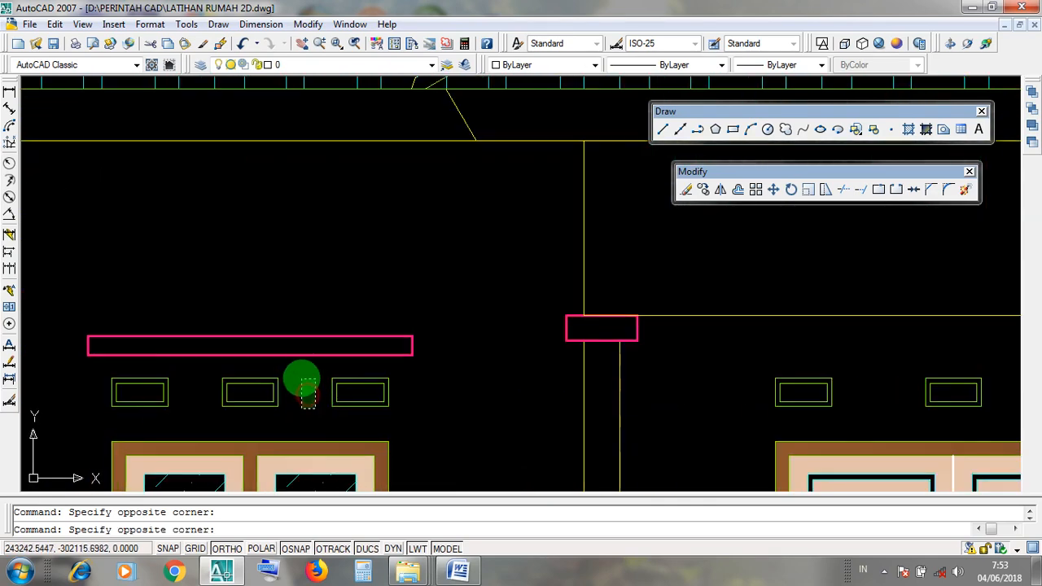
left_click(306, 379)
scroll(440, 393, "down", 2)
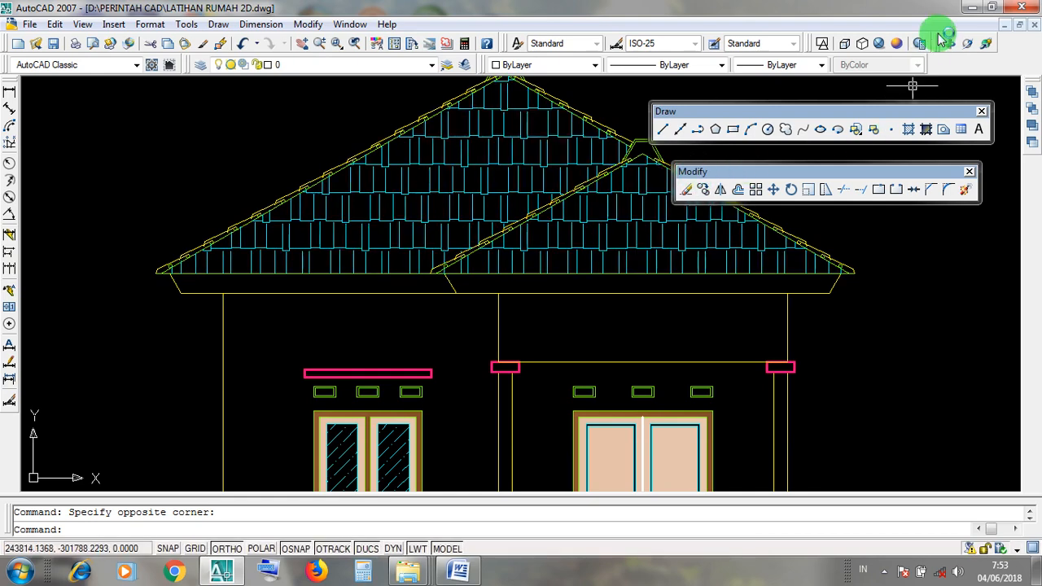
Switch to Word and review the COPY notes, covering object selection, the CO command and Ortho for straight copies
left_click(971, 8)
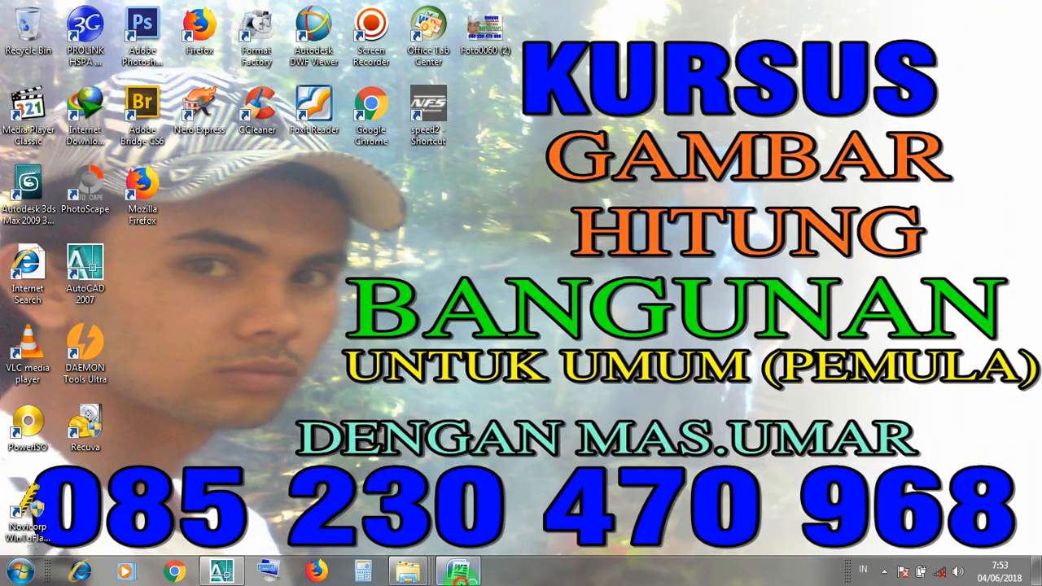
left_click(458, 571)
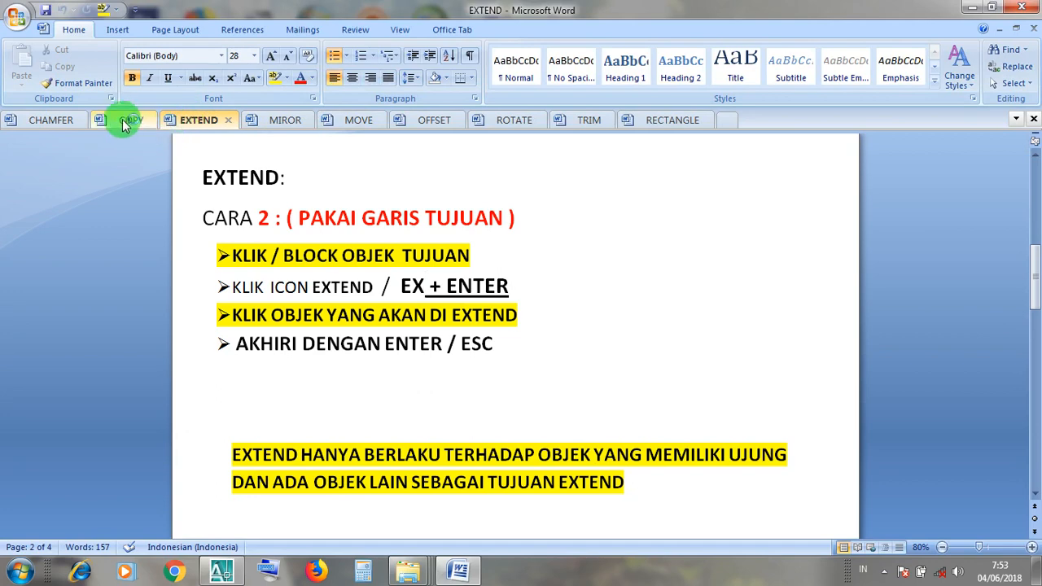
left_click(128, 122)
left_click_drag(418, 257, 246, 256)
left_click_drag(402, 296, 263, 297)
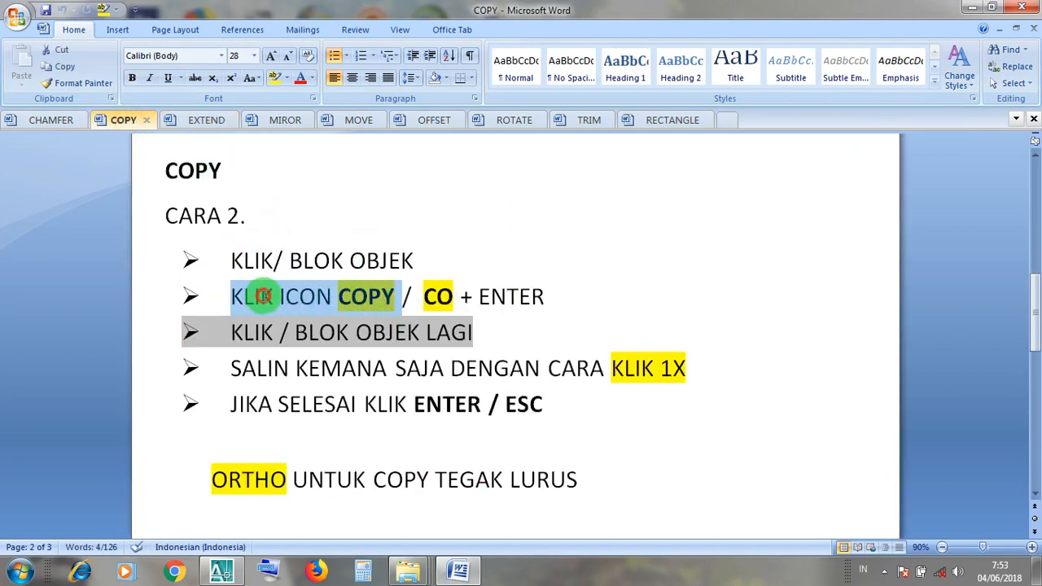
left_click(461, 298)
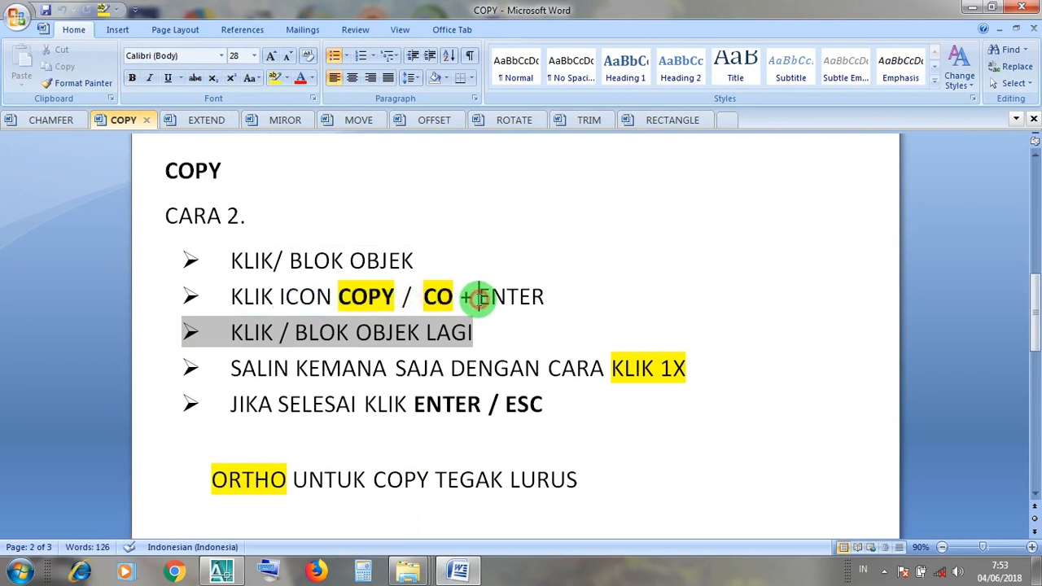
left_click(415, 332)
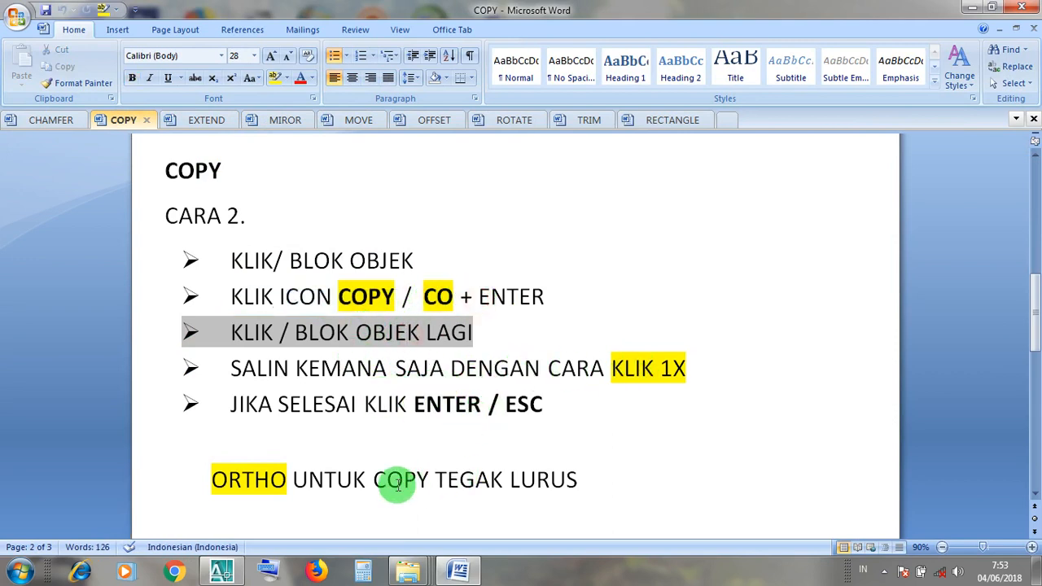
left_click_drag(288, 482, 202, 469)
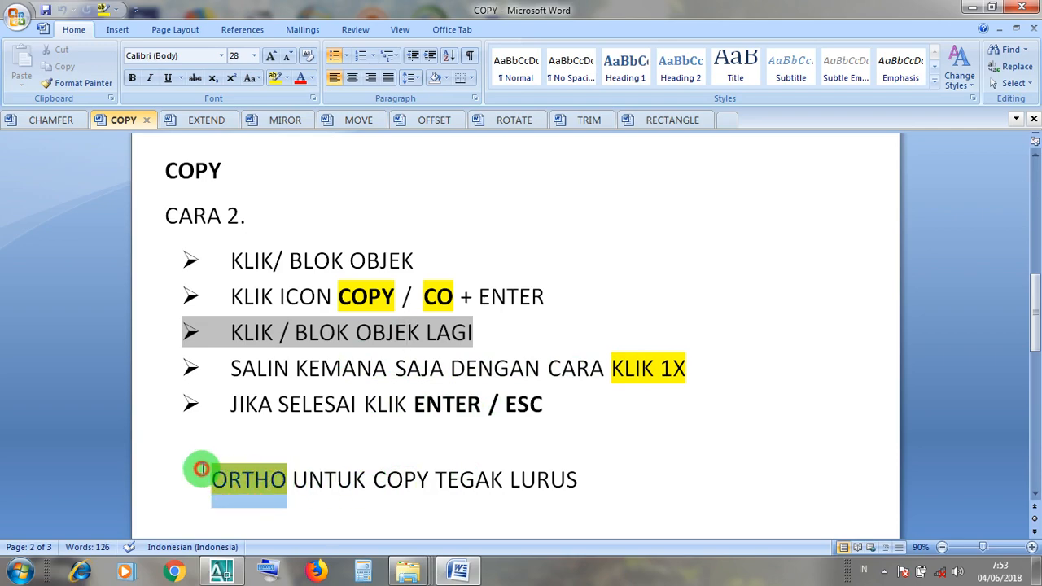
Switch back to the AutoCAD drawing and toggle Ortho mode off and on again
left_click(975, 9)
left_click(220, 573)
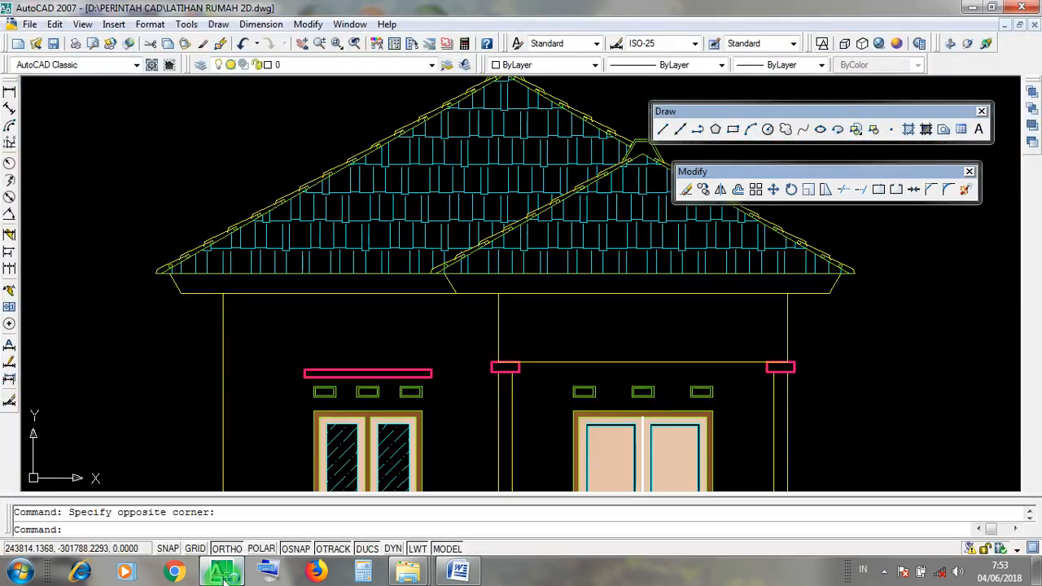
left_click(226, 549)
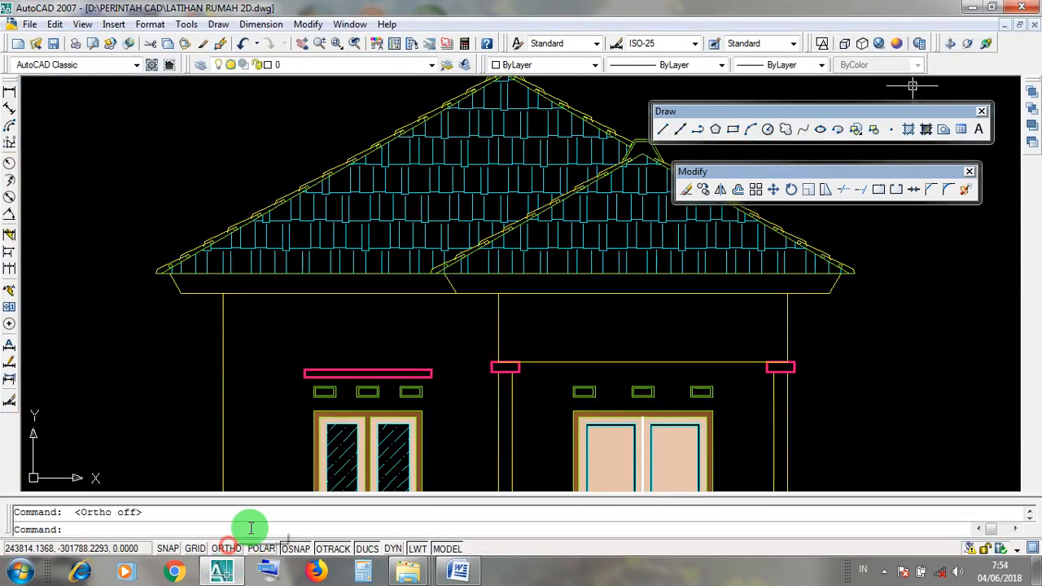
left_click(228, 549)
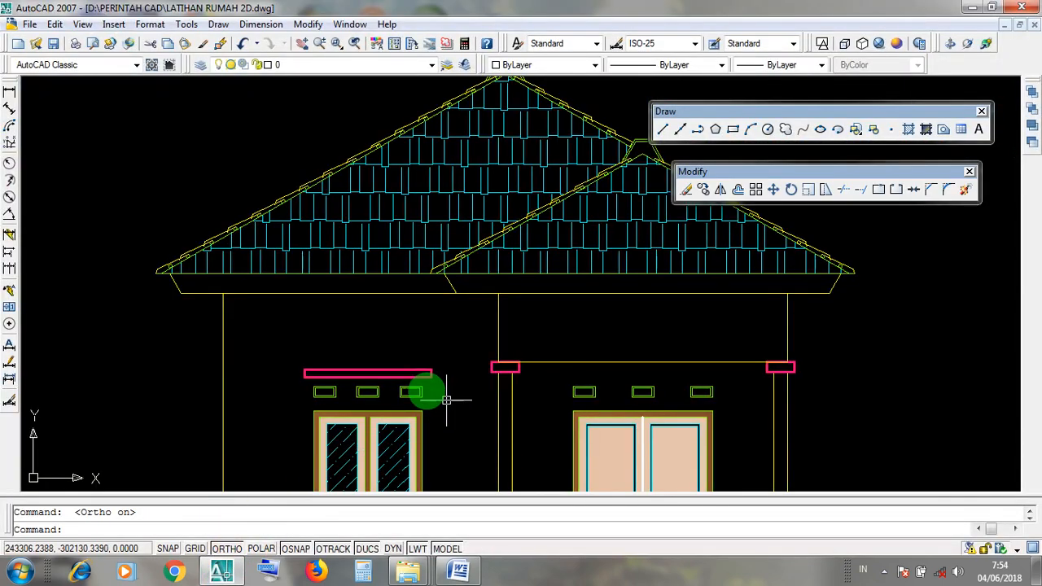
Compare the side elevation's blank wall at the vertical construction line with the vents above the front elevation's window
scroll(424, 391, "down", 5)
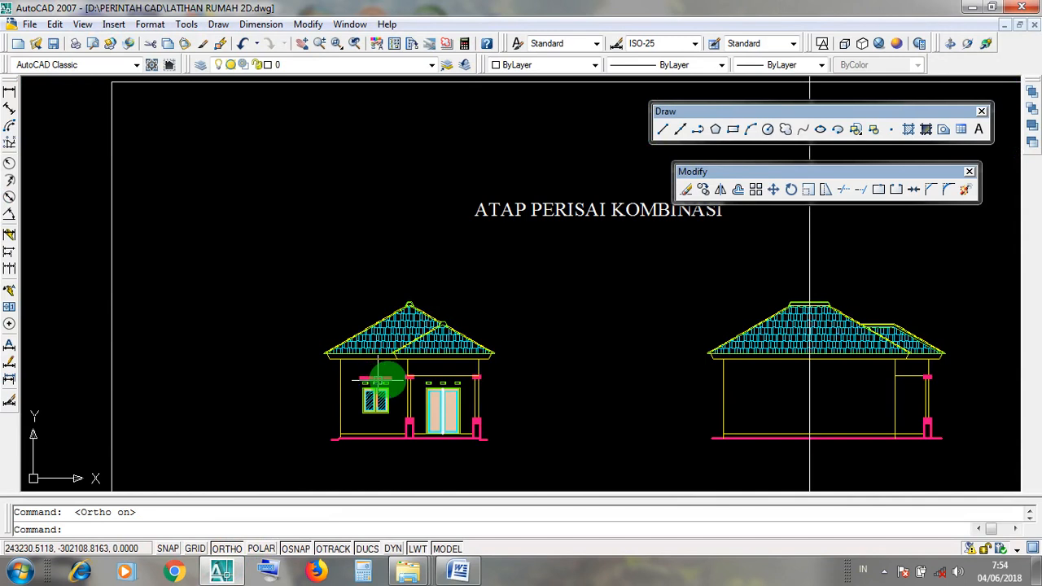
left_click(799, 402)
left_click(739, 390)
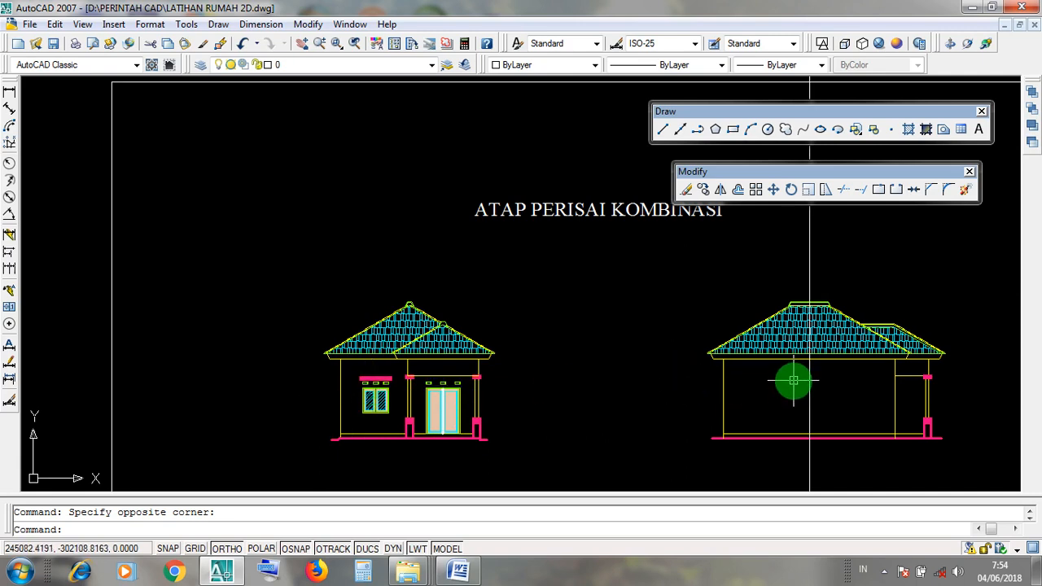
scroll(793, 380, "down", 2)
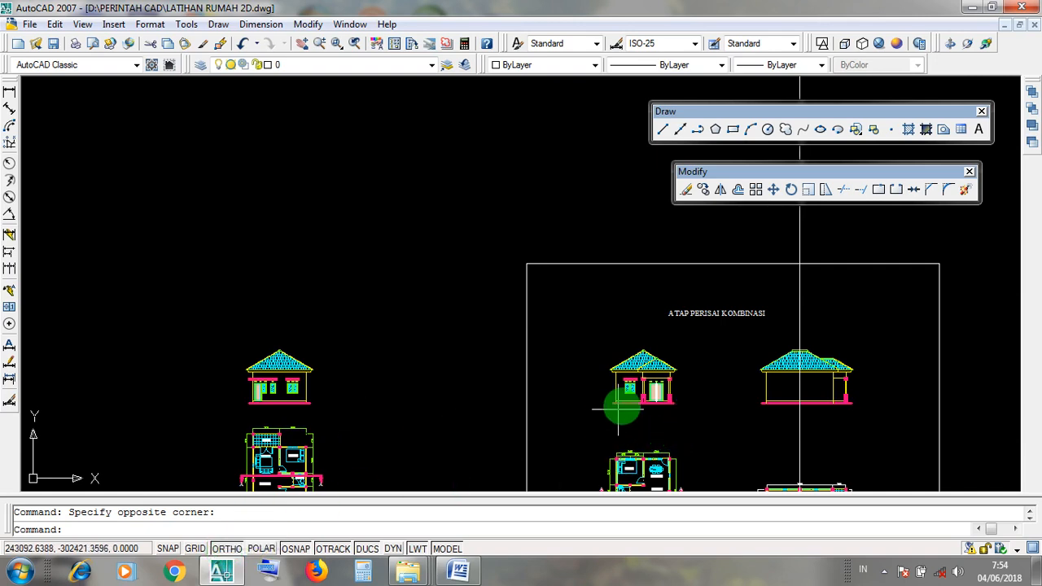
scroll(653, 382, "up", 8)
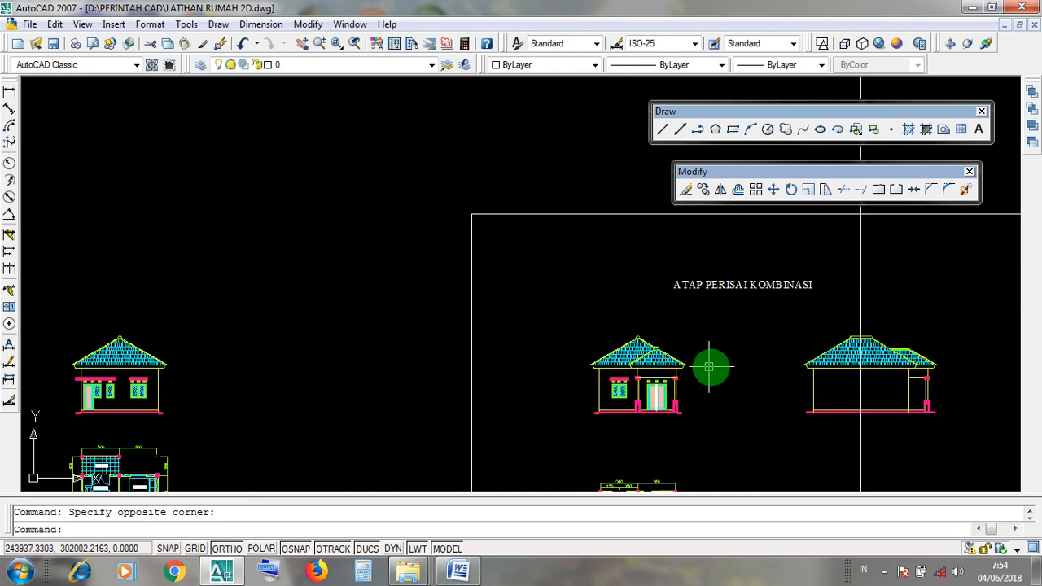
scroll(513, 403, "up", 3)
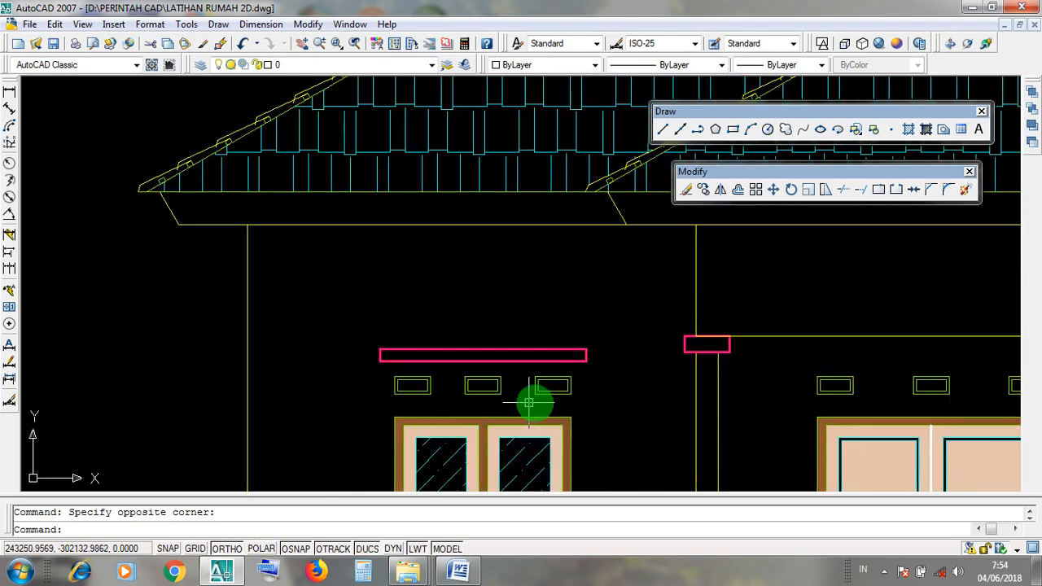
scroll(546, 400, "down", 5)
scroll(548, 400, "up", 5)
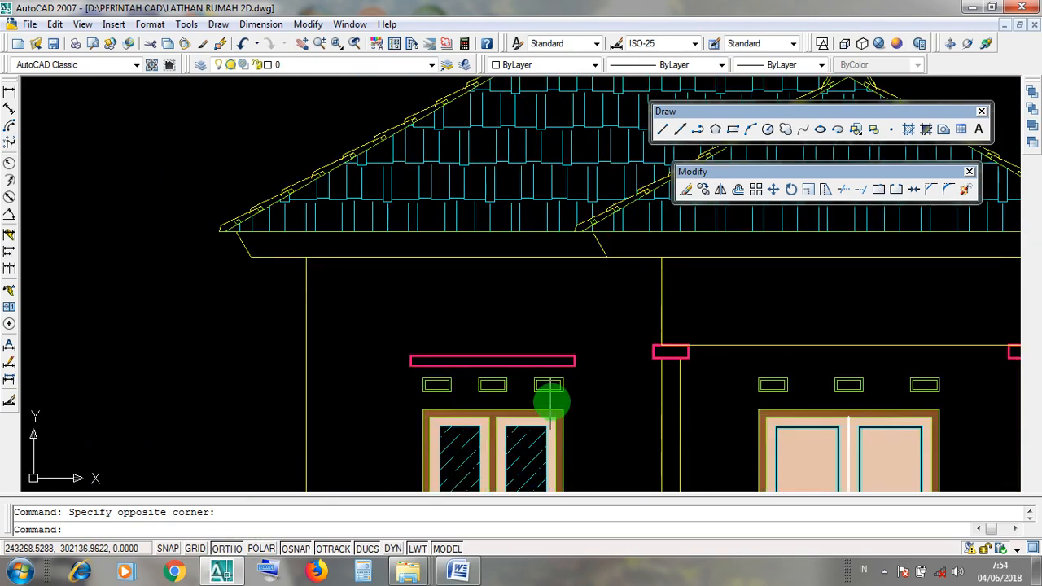
left_click(544, 380)
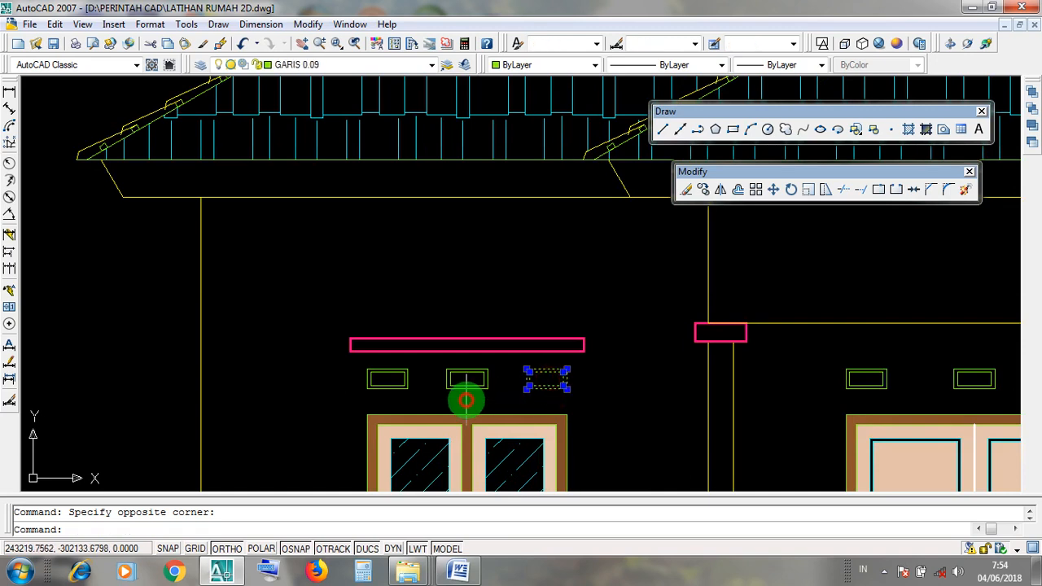
left_click(440, 381)
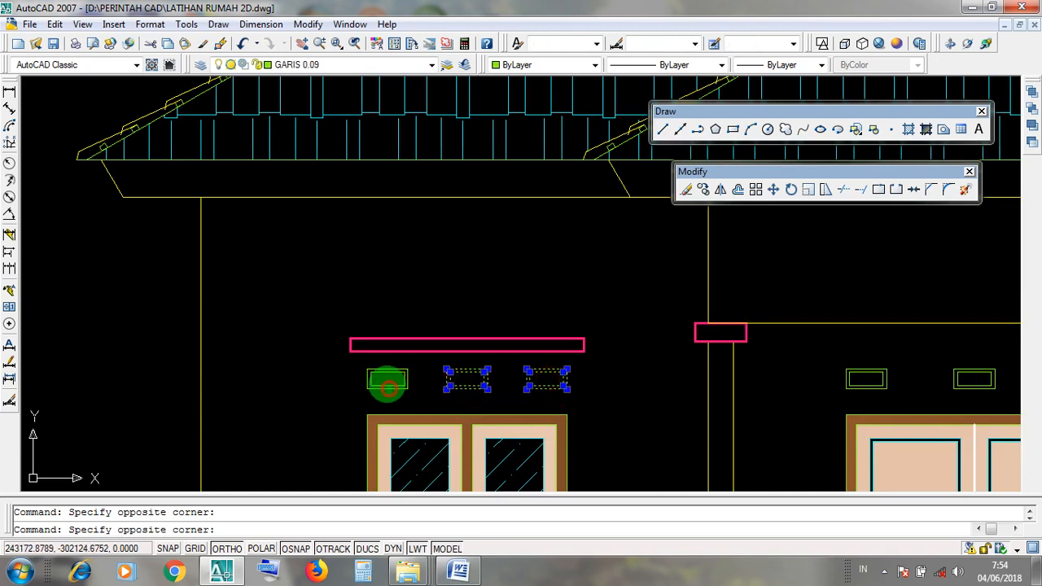
left_click(383, 380)
left_click(597, 392)
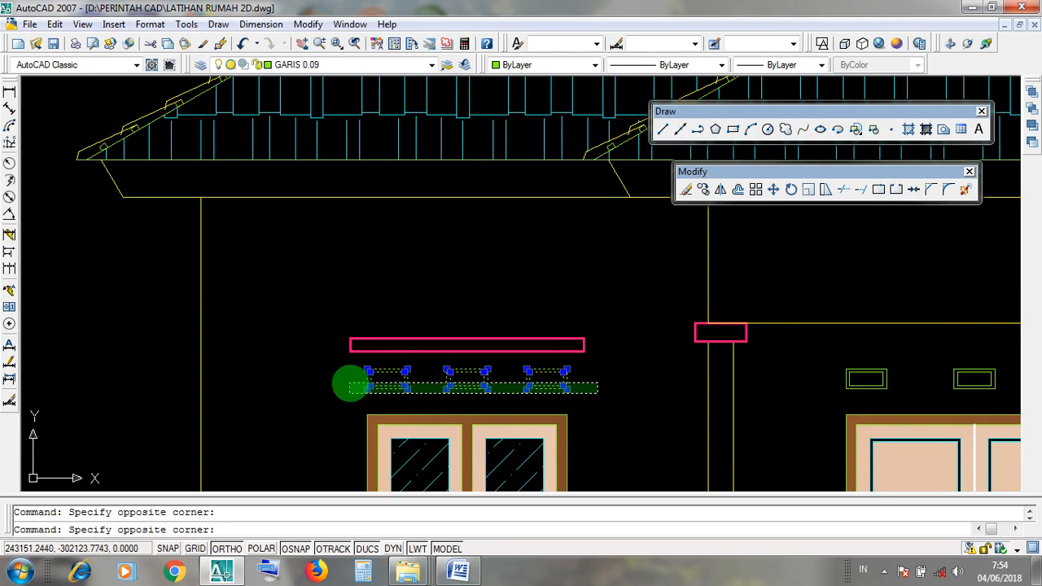
left_click(350, 383)
left_click(593, 399)
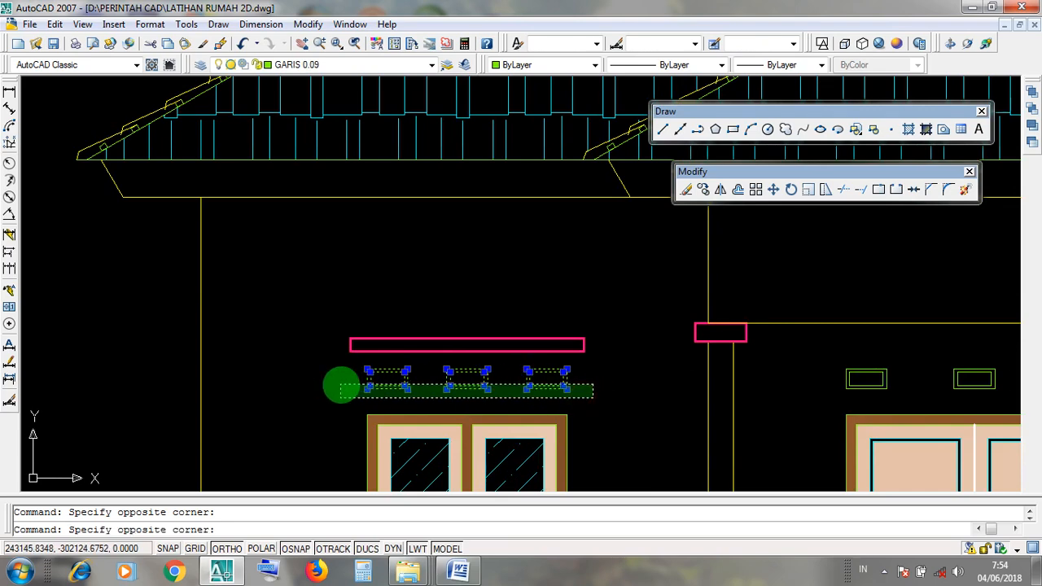
left_click(340, 388)
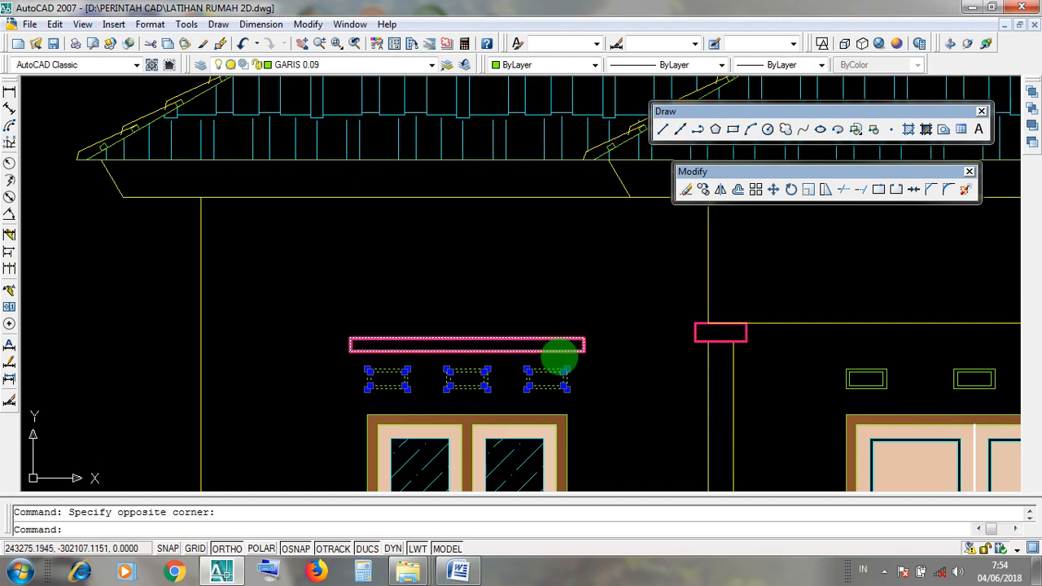
scroll(542, 384, "up", 3)
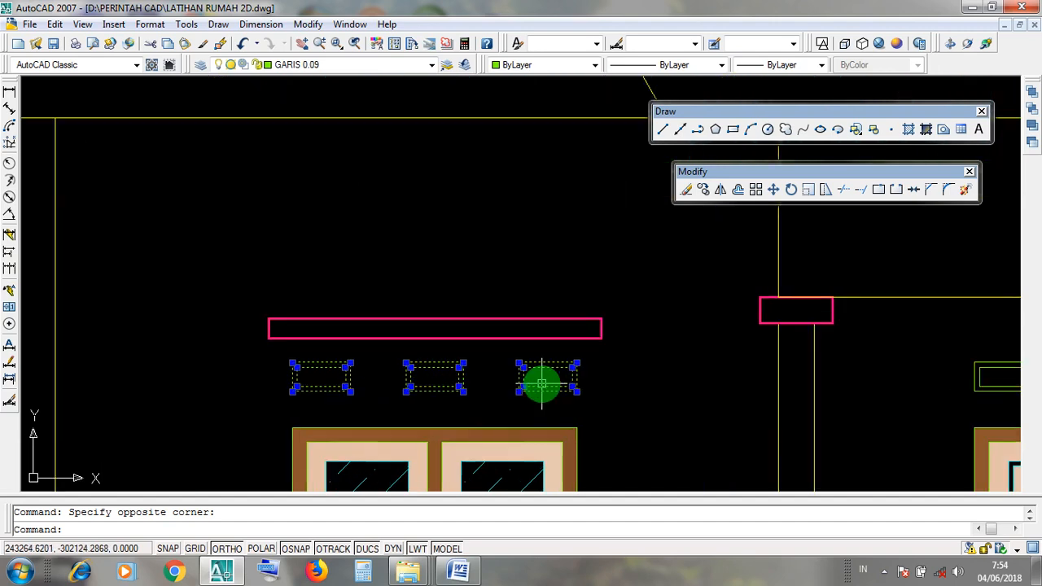
left_click(705, 194)
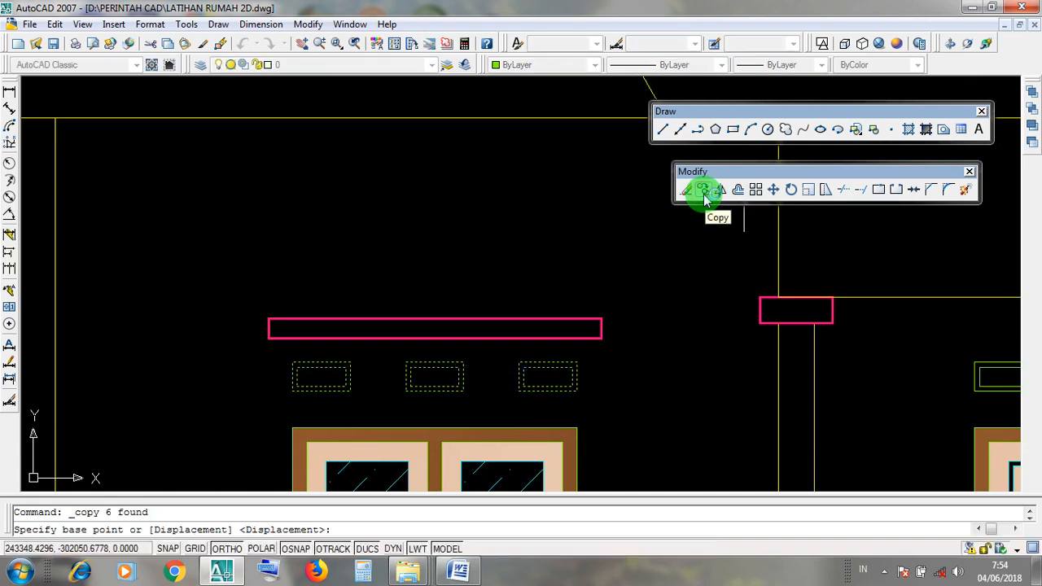
left_click(705, 191)
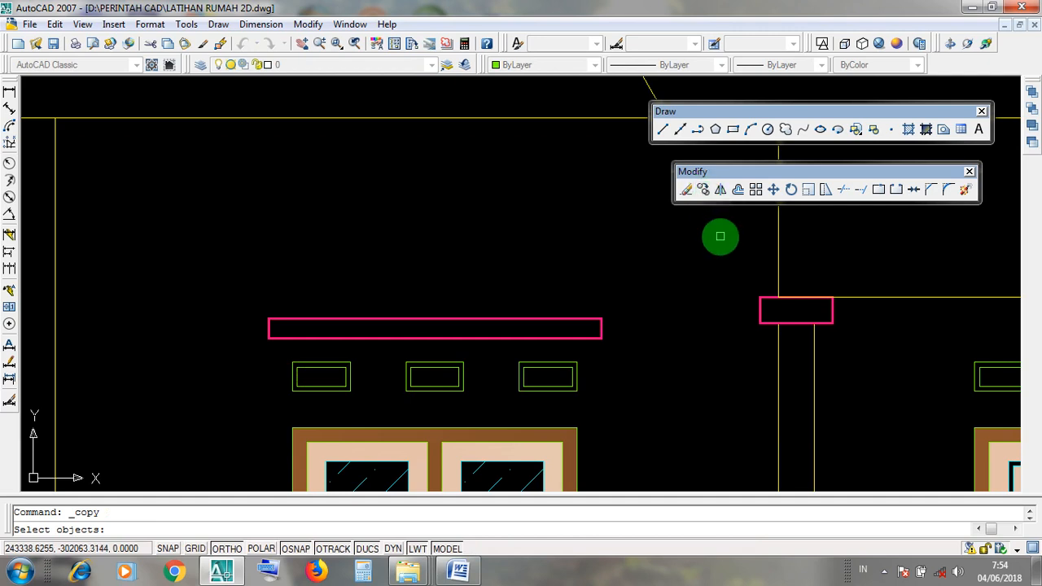
key("Escape")
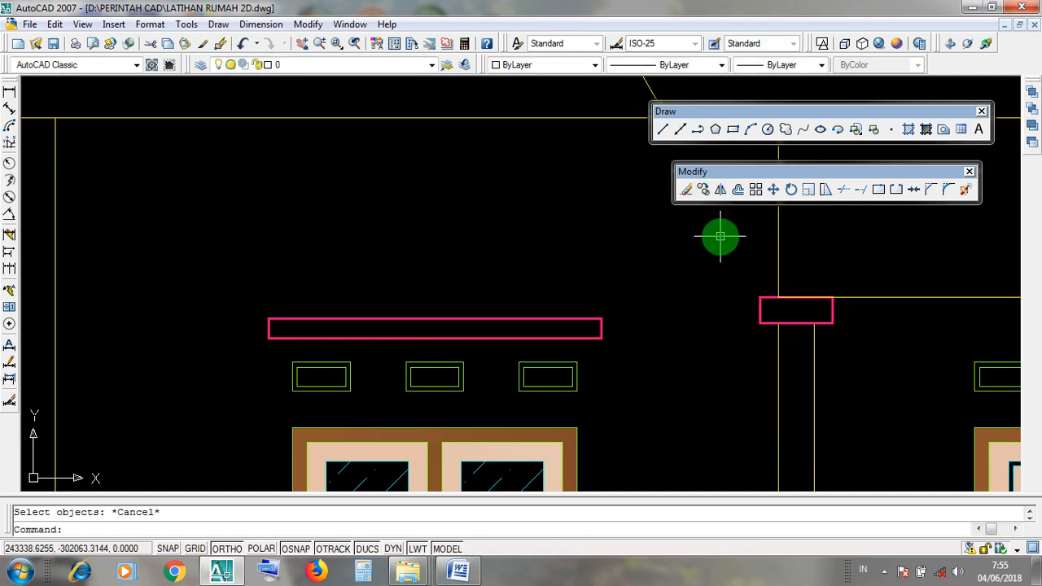
Start copying the three vents above the front elevation's window, with the bottom midpoint of the middle vent as base point
left_click(606, 376)
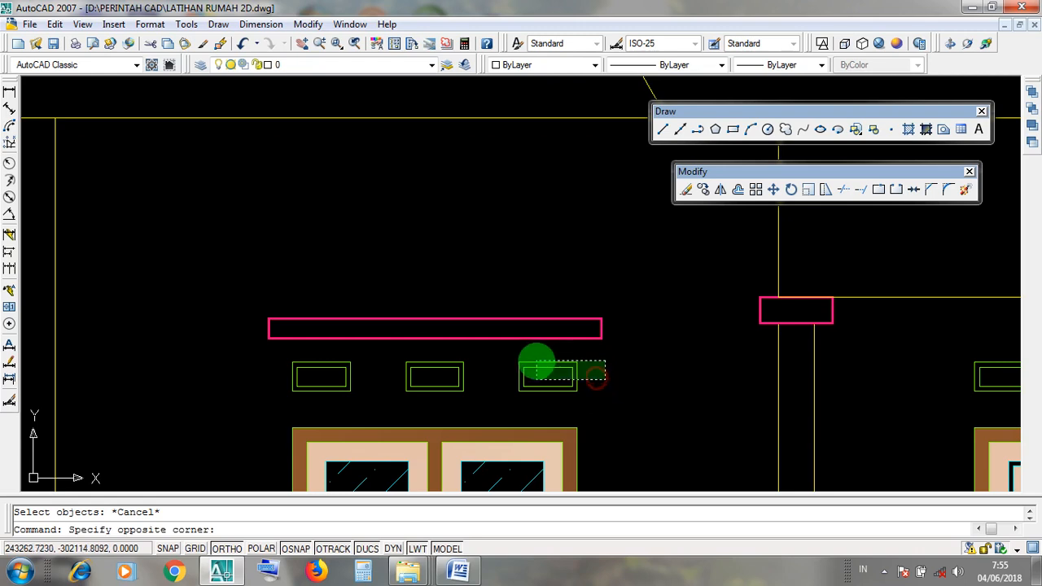
left_click(518, 376)
left_click(484, 379)
left_click(433, 371)
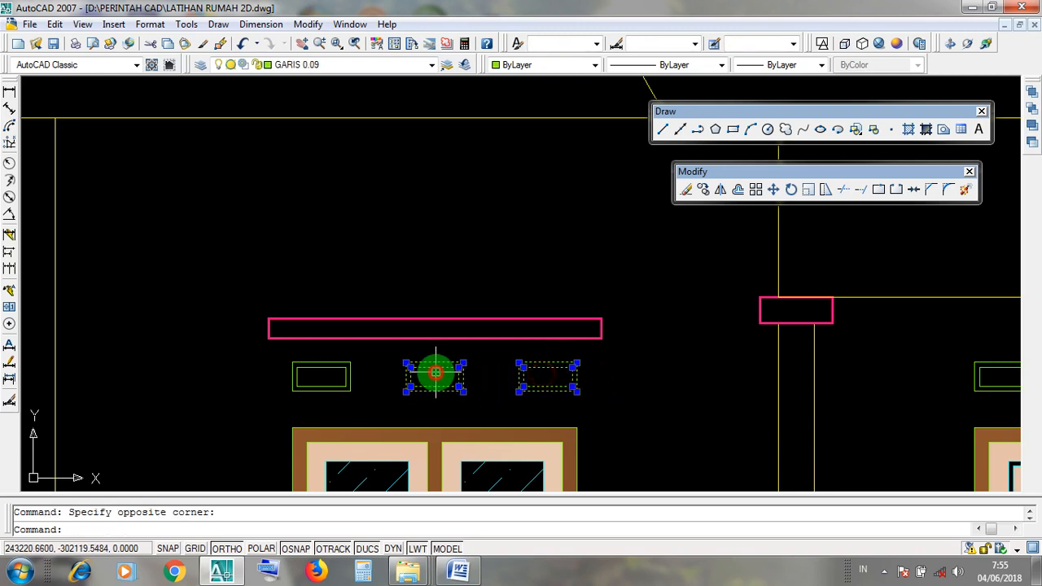
left_click(321, 370)
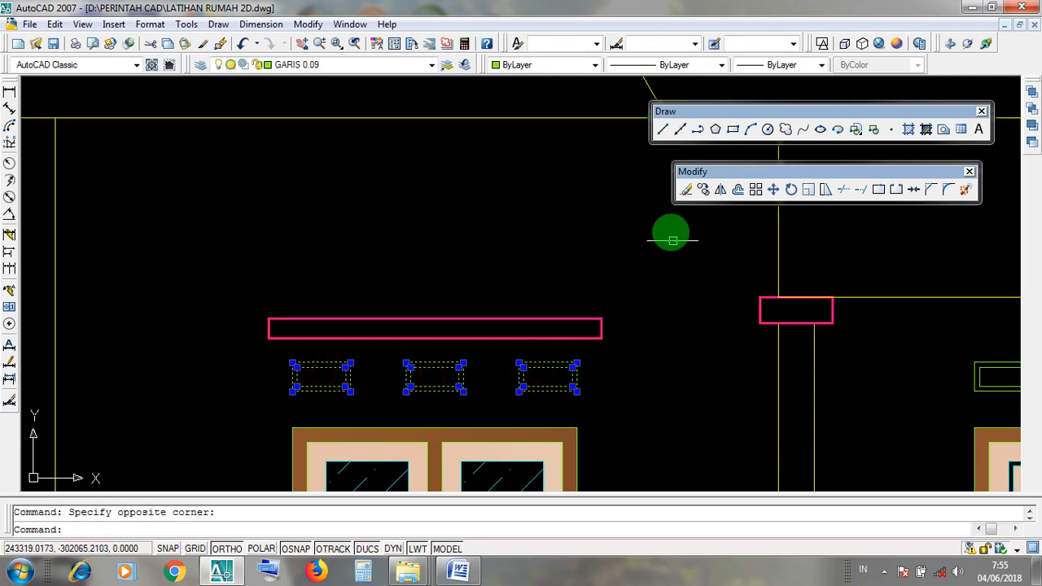
left_click(707, 190)
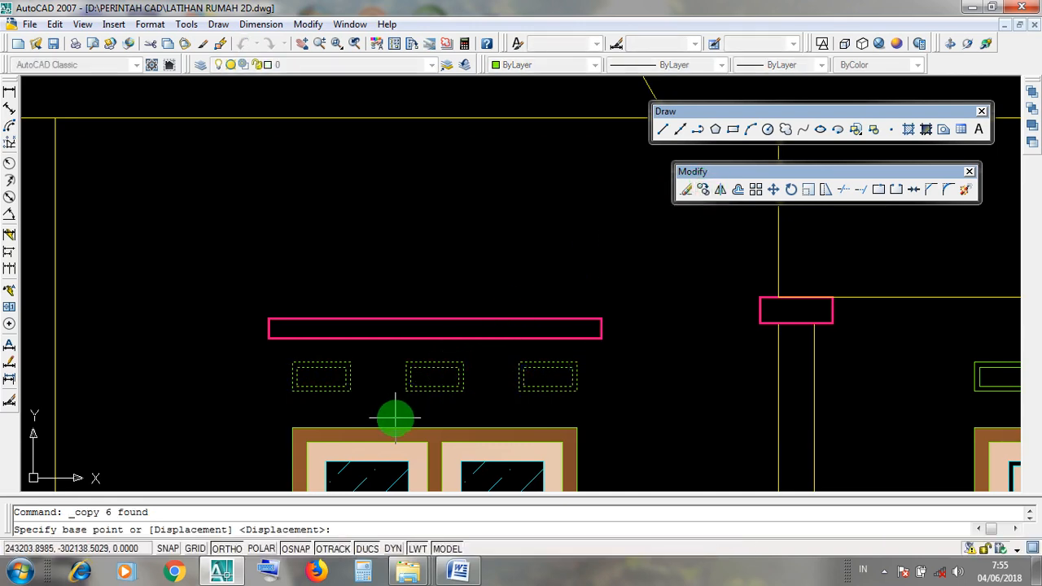
scroll(399, 415, "up", 2)
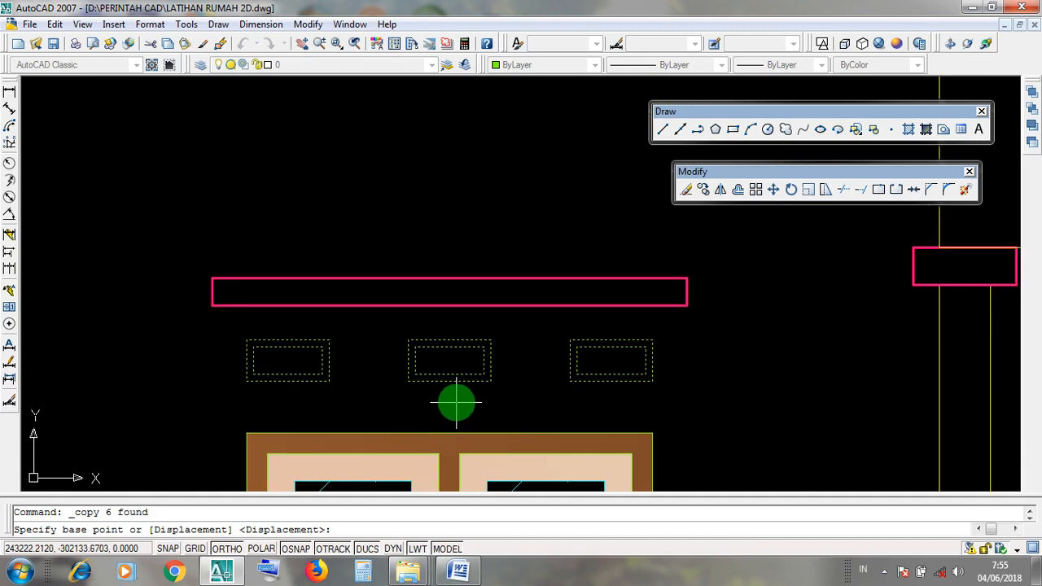
scroll(454, 396, "up", 3)
scroll(455, 397, "down", 2)
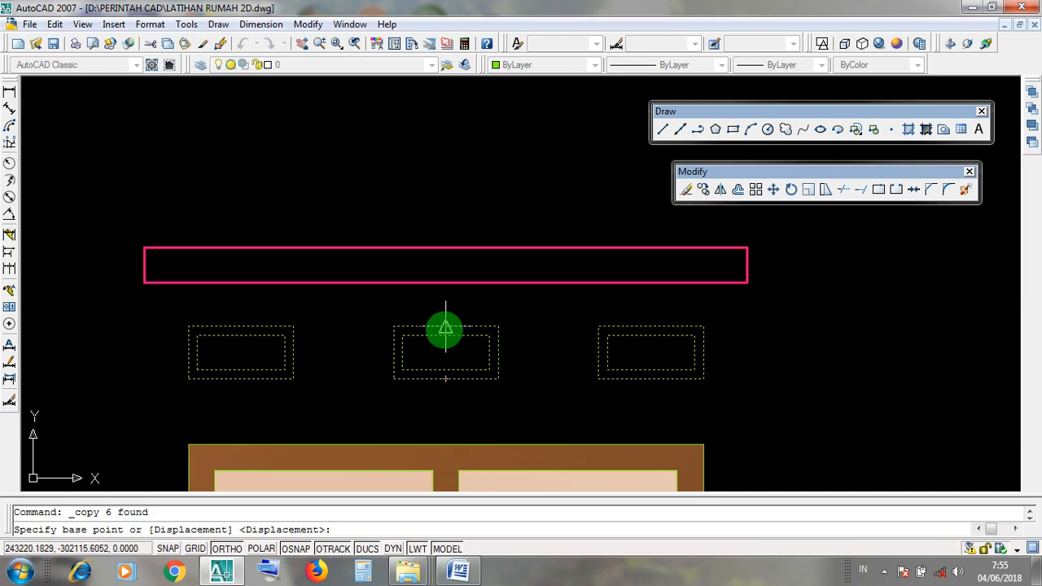
left_click(446, 379)
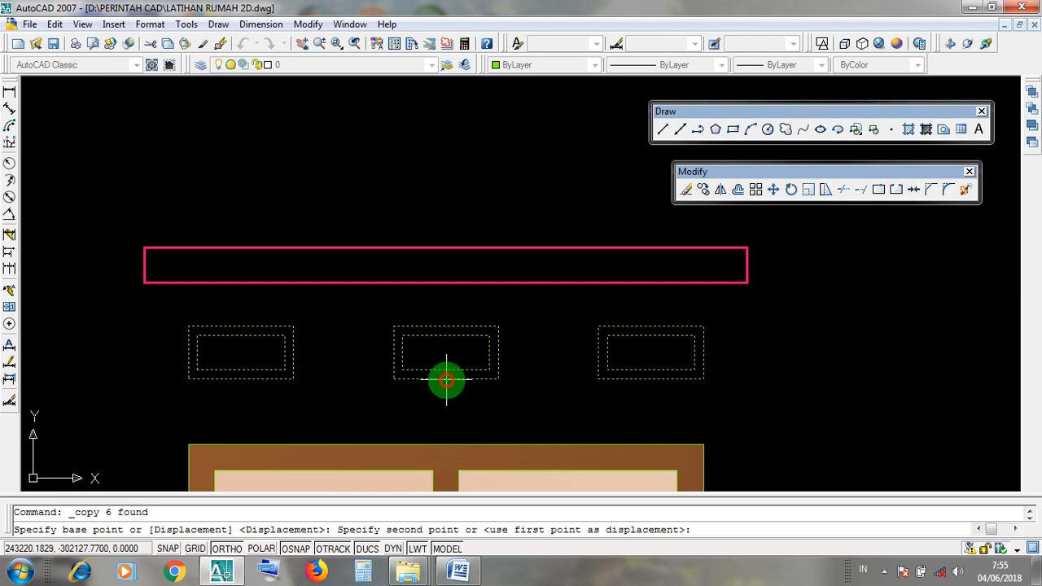
Place the vent copies on the side elevation's wall, centred on the vertical construction line at the same height
scroll(445, 380, "down", 10)
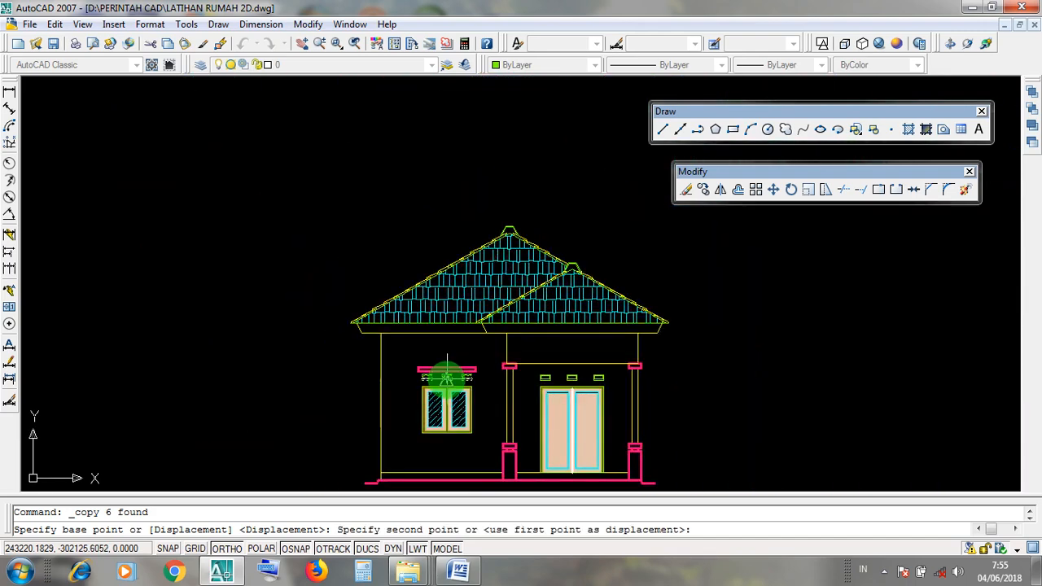
middle_click_drag(815, 381, 365, 420)
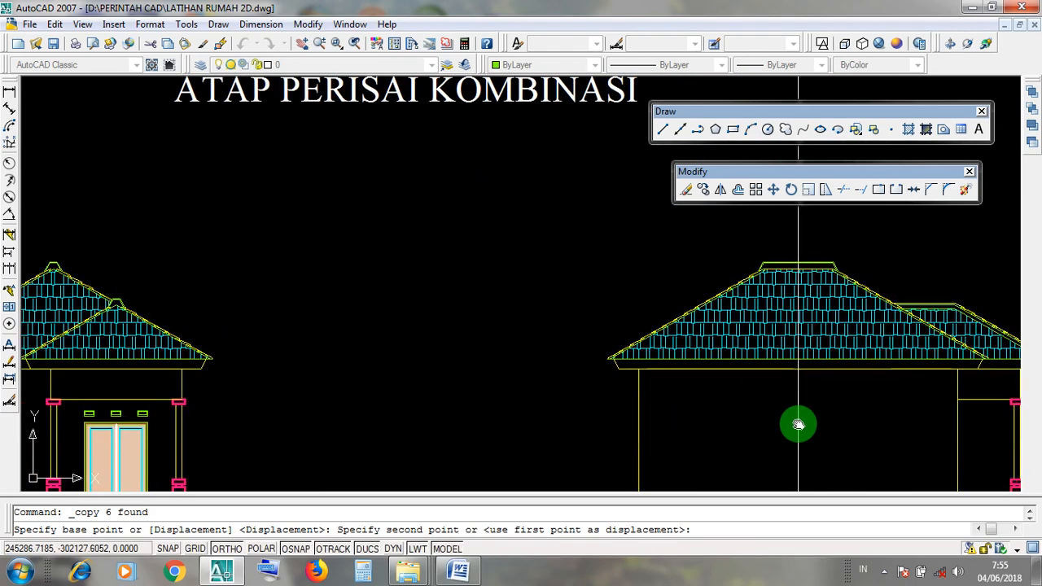
middle_click_drag(798, 423, 516, 421)
scroll(444, 407, "up", 3)
scroll(444, 407, "up", 5)
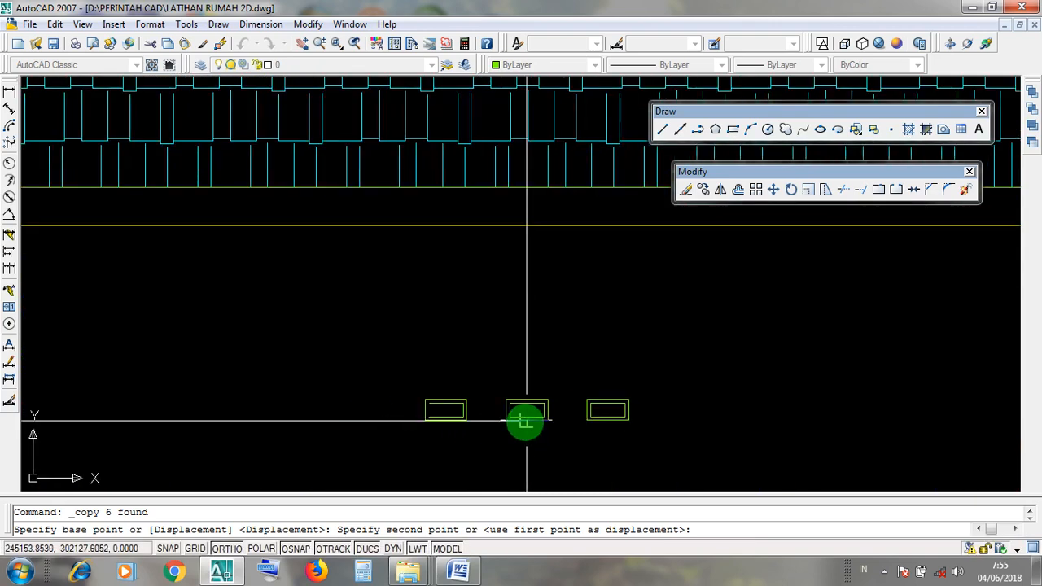
scroll(525, 421, "down", 4)
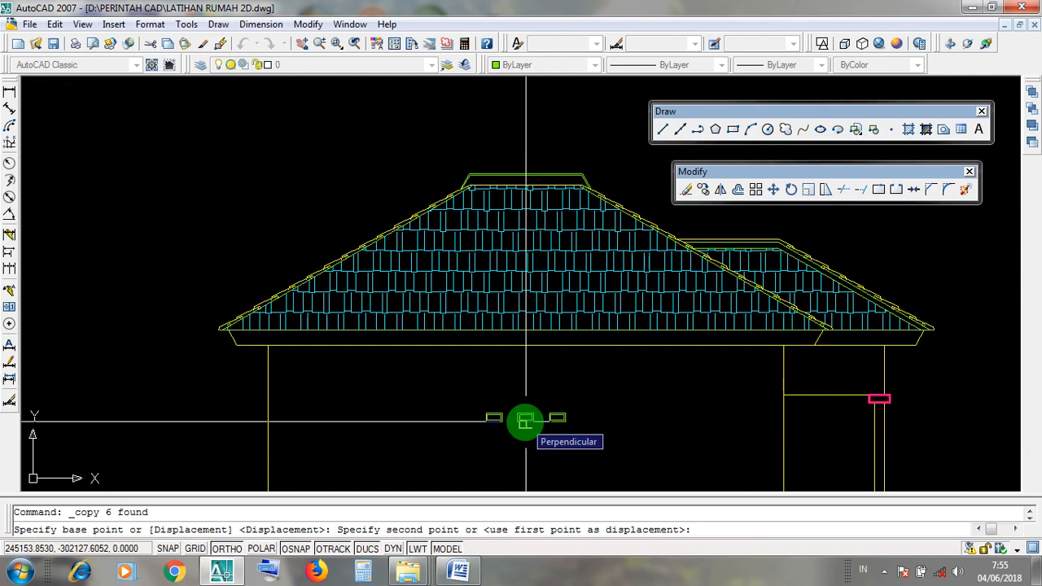
Place the copied row of three vent openings centred on the vertical guide line below the roof, and finish the copy
scroll(525, 421, "up", 2)
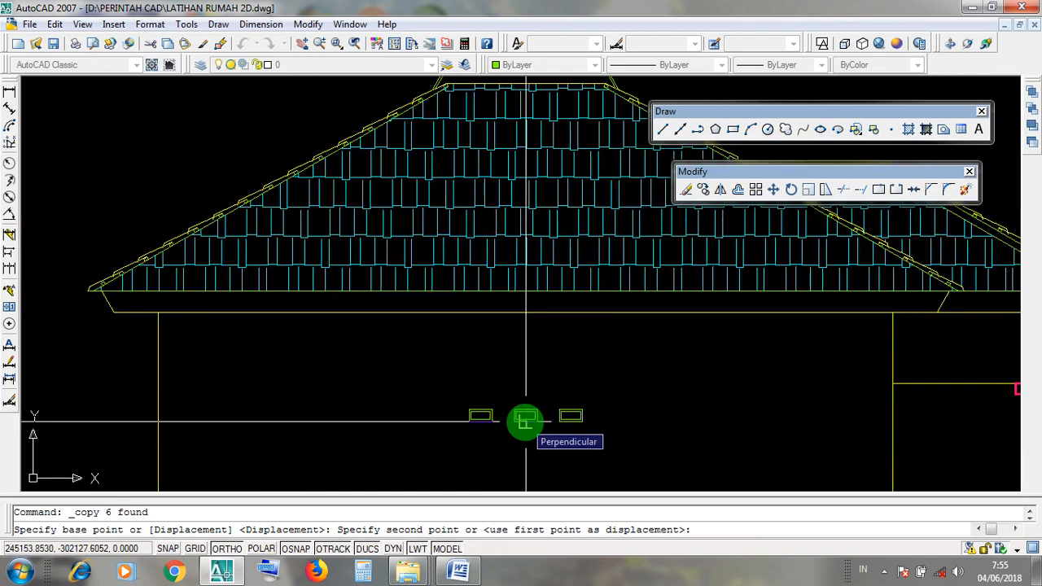
left_click(525, 421)
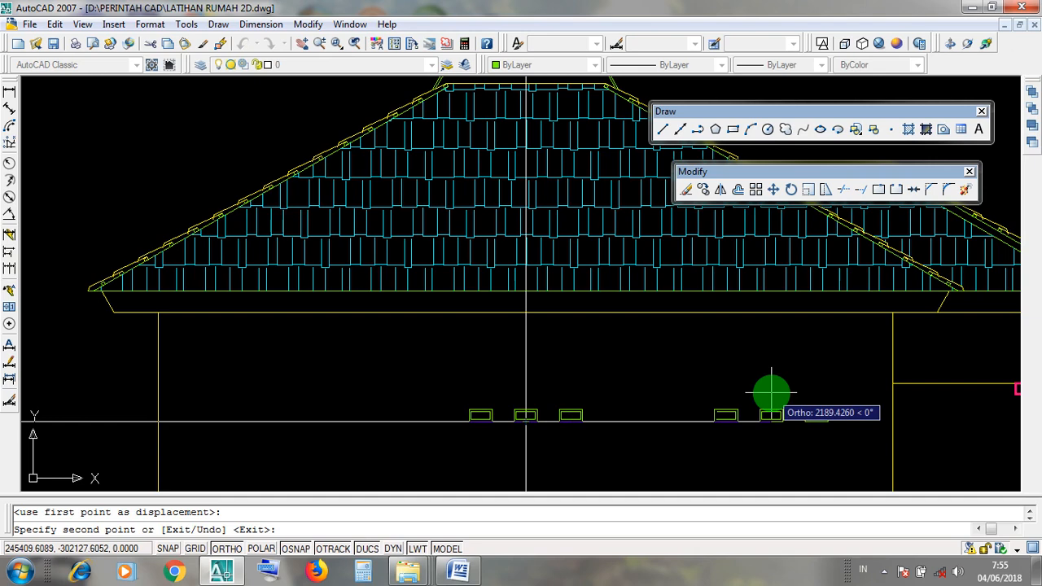
key("Return")
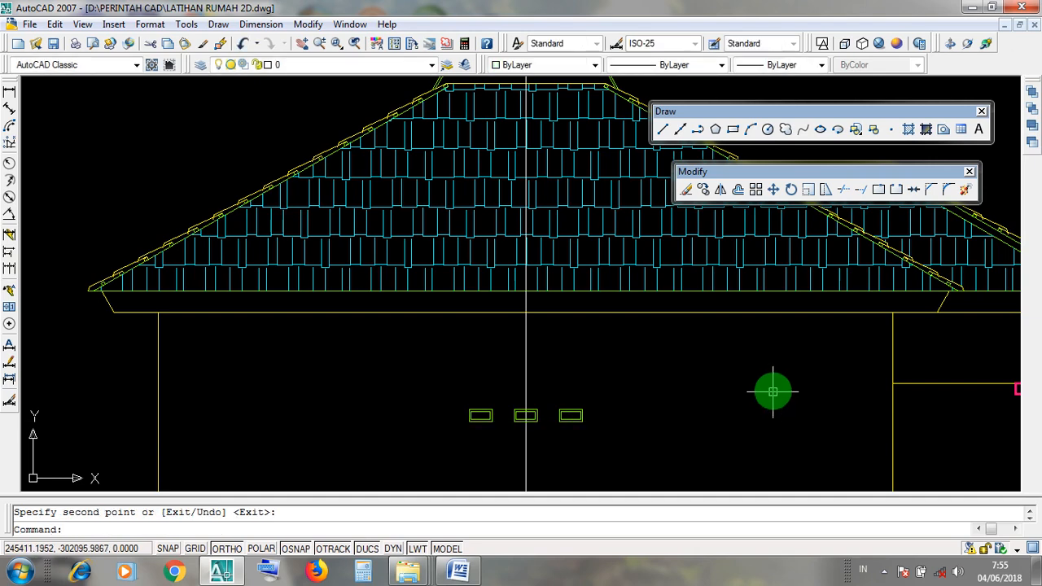
Delete the vertical guide line running through the centre of the side elevation
scroll(588, 333, "down", 4)
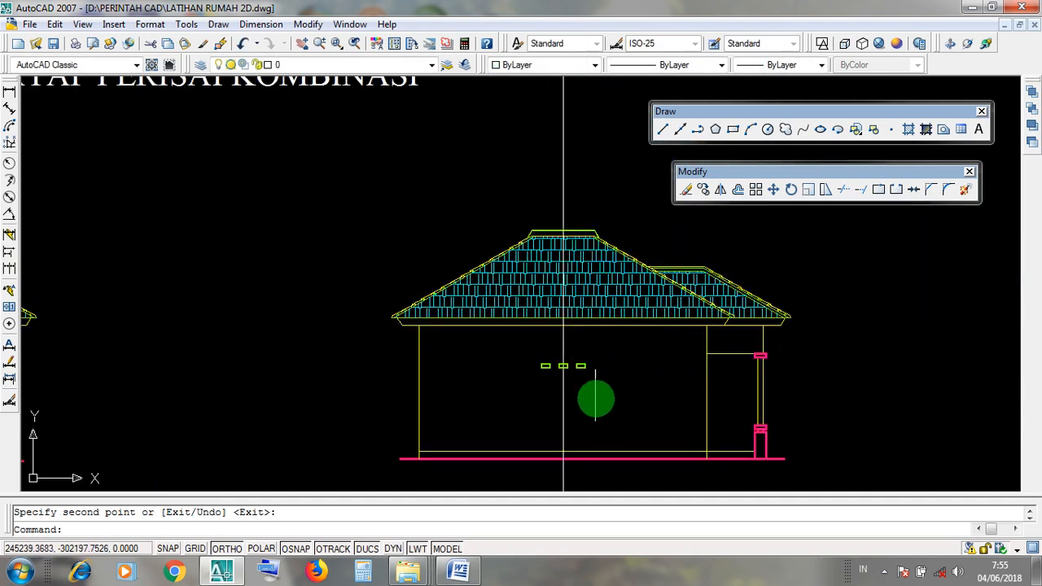
scroll(598, 405, "up", 2)
mouse_move(577, 418)
middle_mouse_down()
mouse_move(551, 365)
mouse_move(484, 393)
mouse_move(463, 384)
middle_mouse_up()
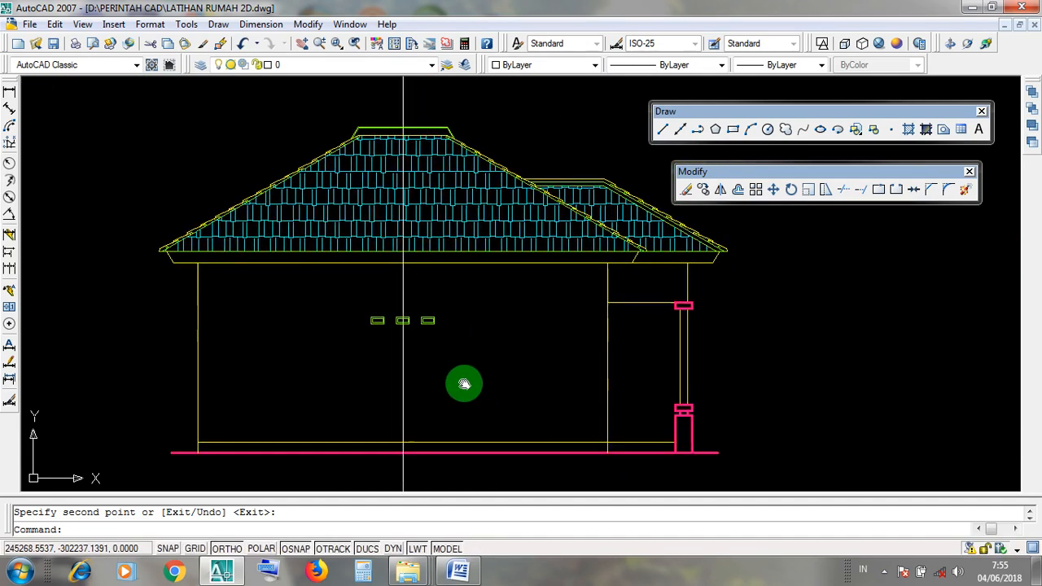
right_click(402, 390)
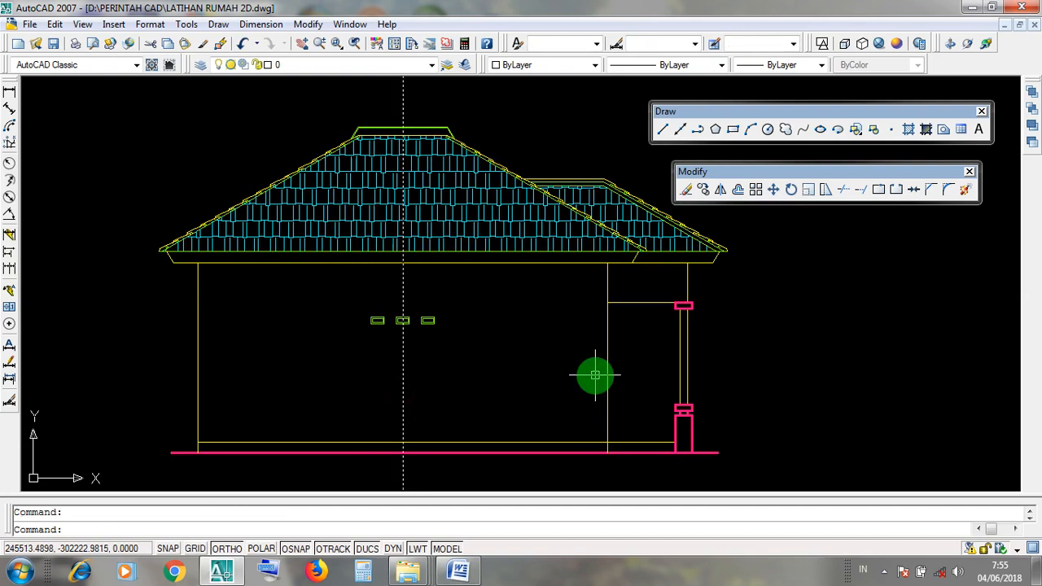
key("Delete")
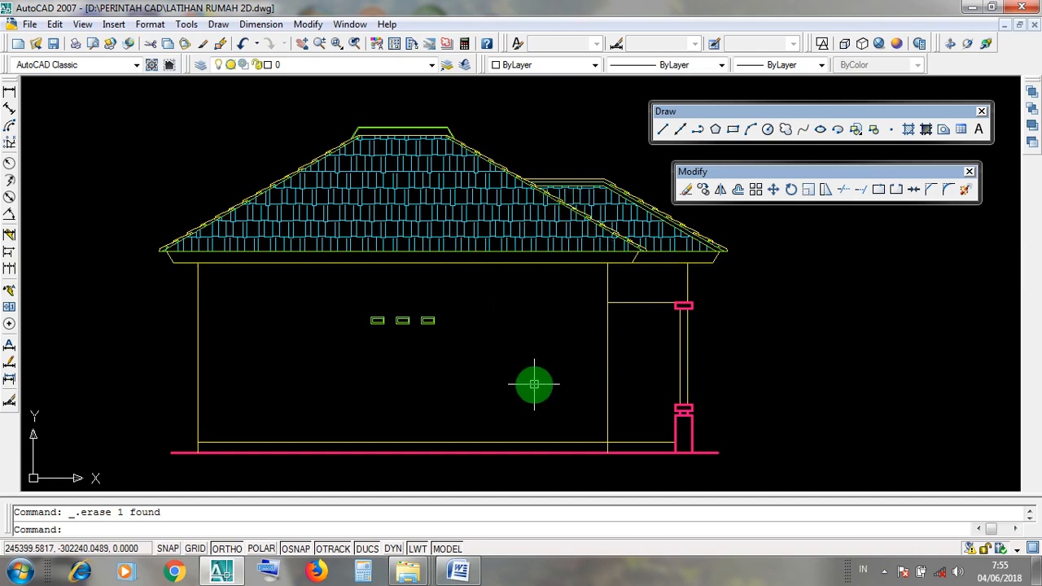
Compare with the reference side elevation outside the frame, examining the two window canopies on its outer walls
scroll(534, 385, "down", 5)
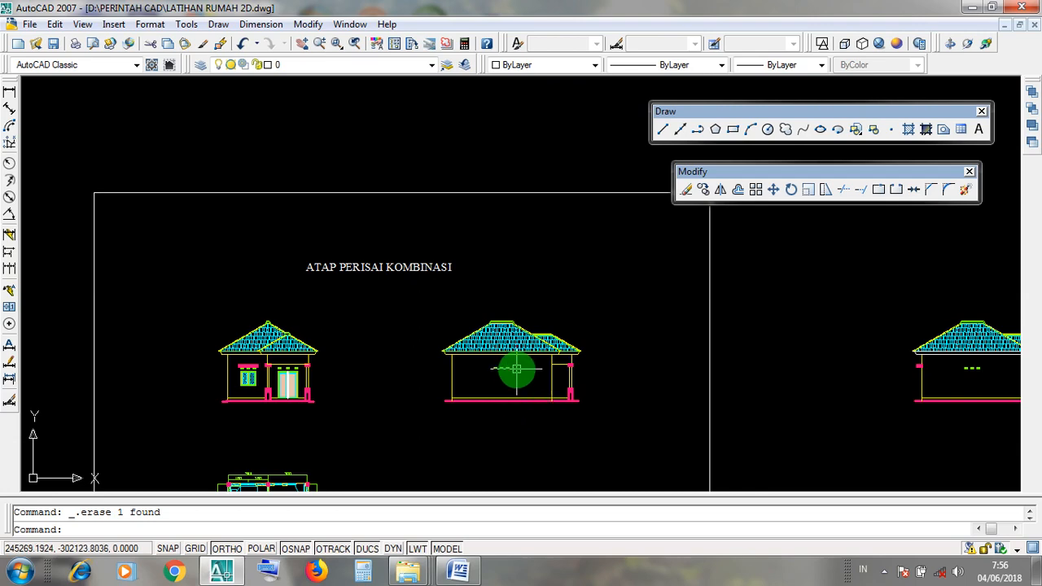
scroll(520, 367, "up", 5)
scroll(518, 369, "down", 10)
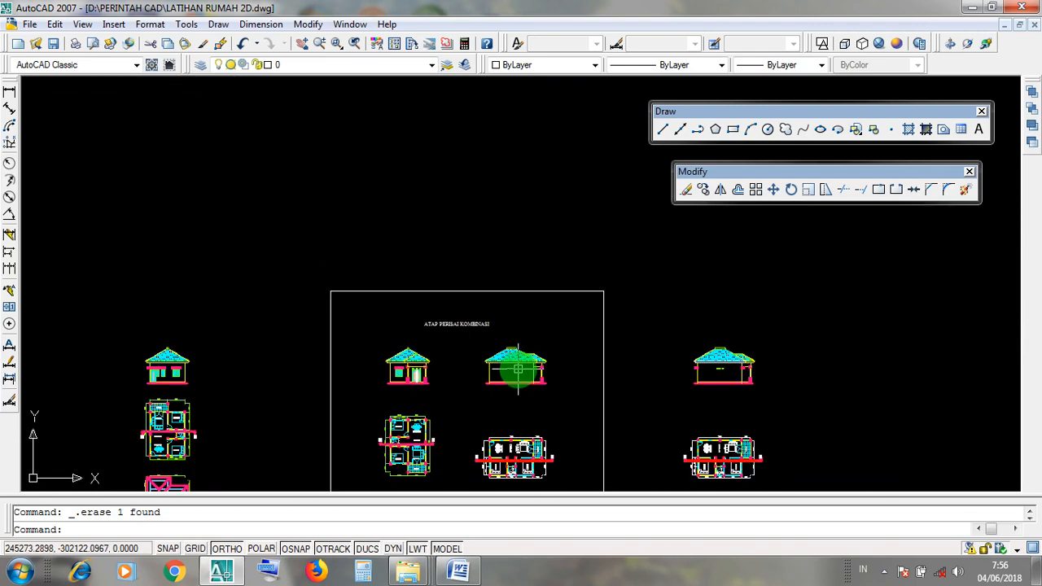
middle_click_drag(233, 356, 489, 319)
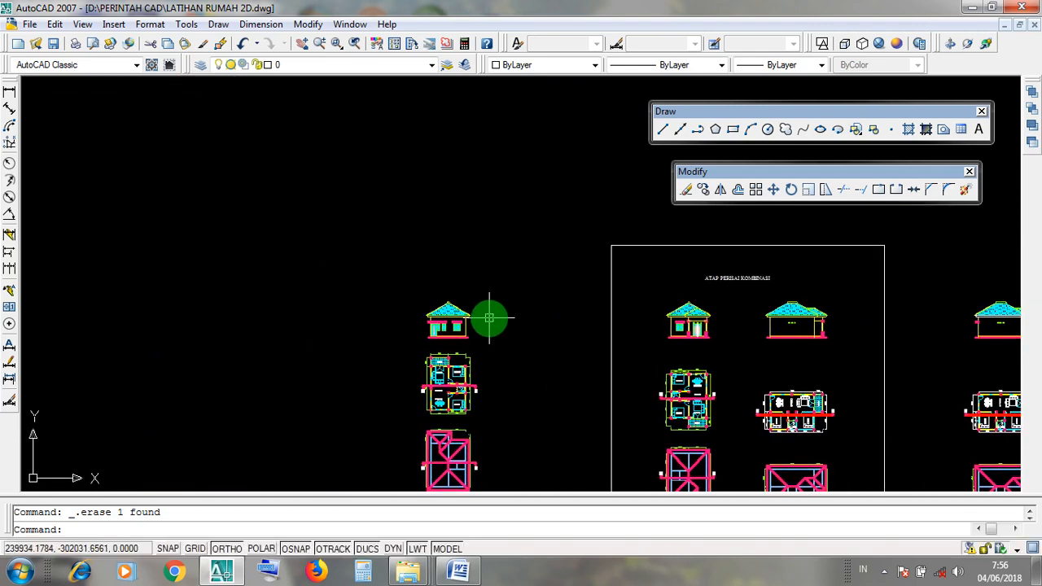
scroll(296, 344, "down", 4)
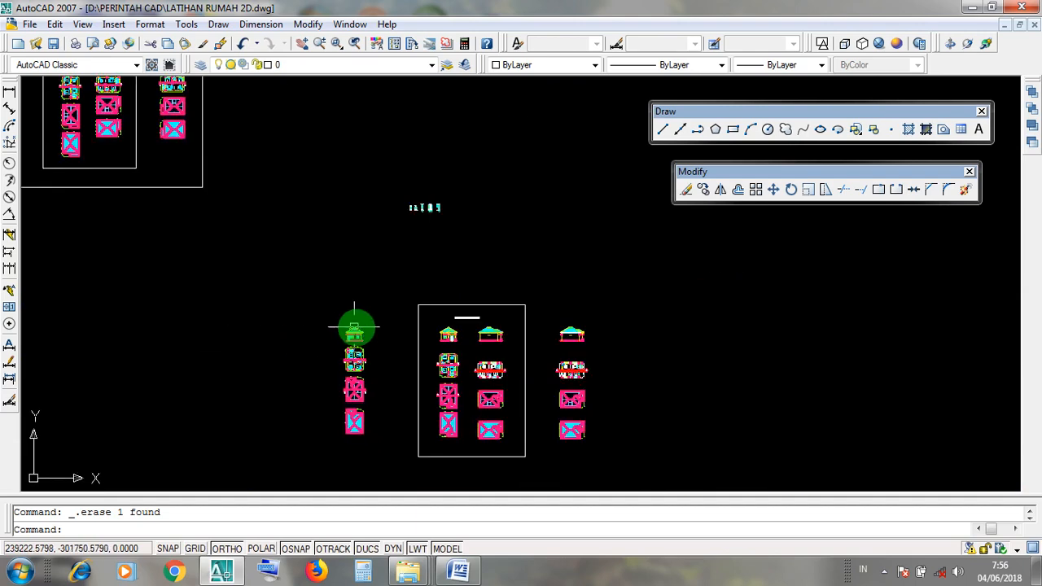
scroll(475, 326, "up", 10)
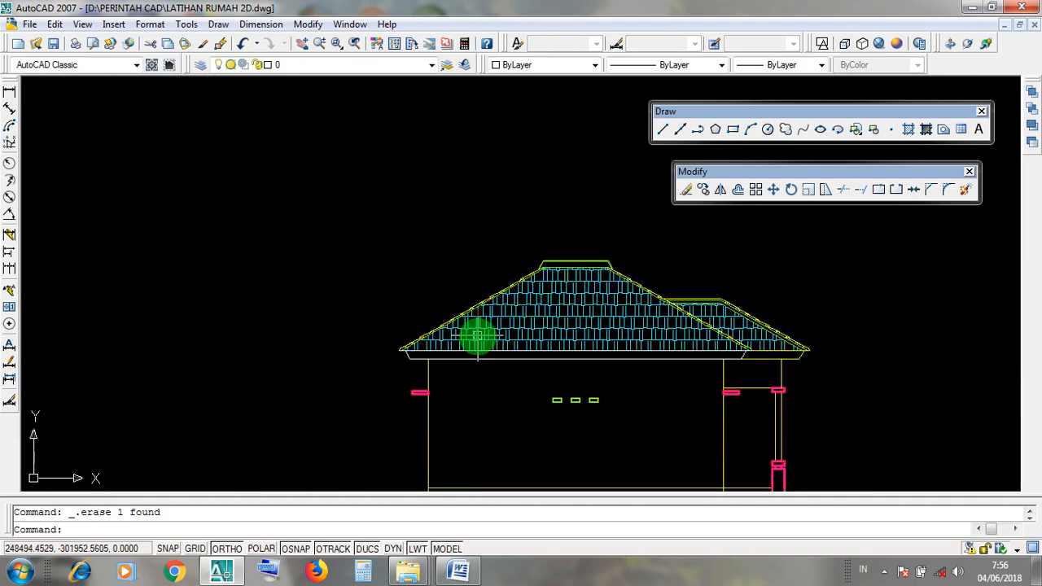
scroll(418, 398, "up", 3)
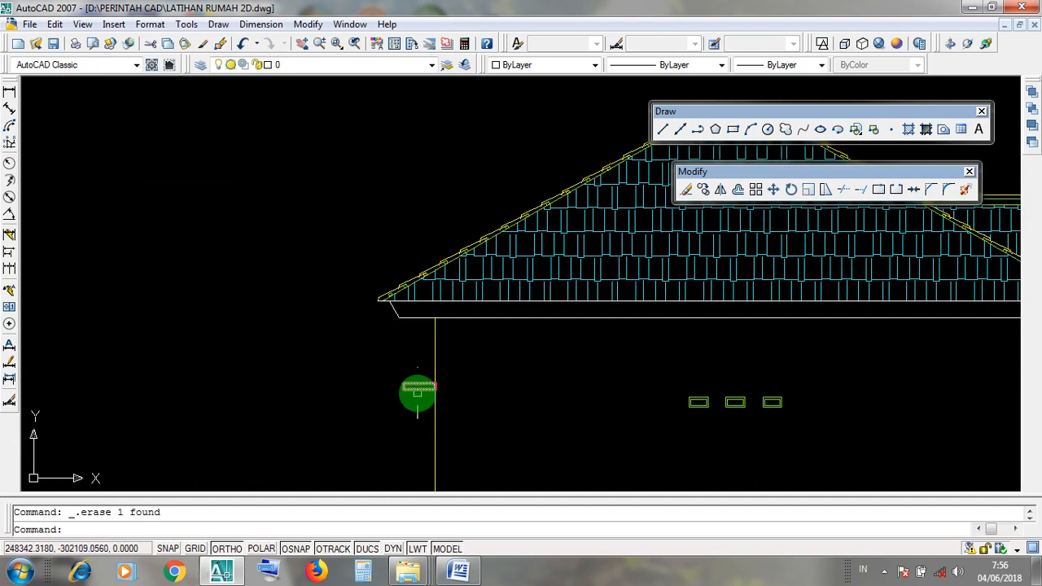
scroll(418, 392, "down", 3)
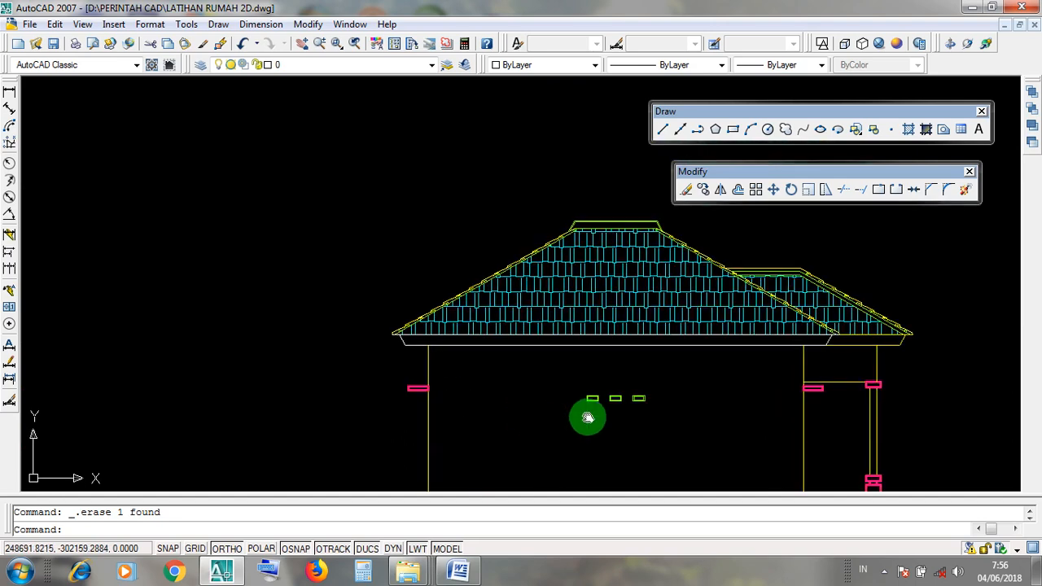
middle_click_drag(453, 358, 314, 356)
left_click(259, 346)
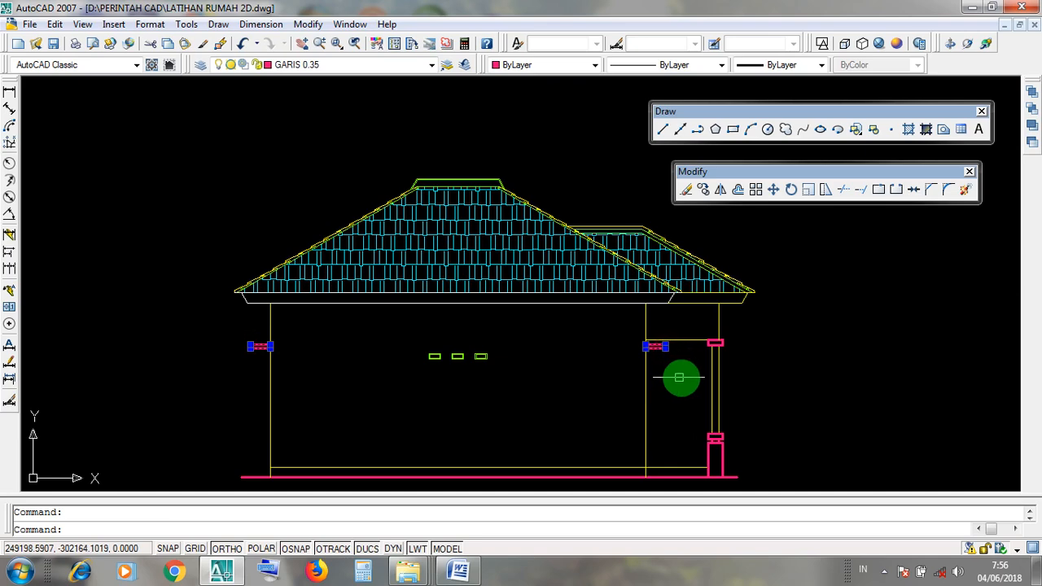
Switch to the drawing 3D DAN LAIN2_recover.dwg and examine the canopies above the windows on the wall opposite the porch
left_click(1010, 22)
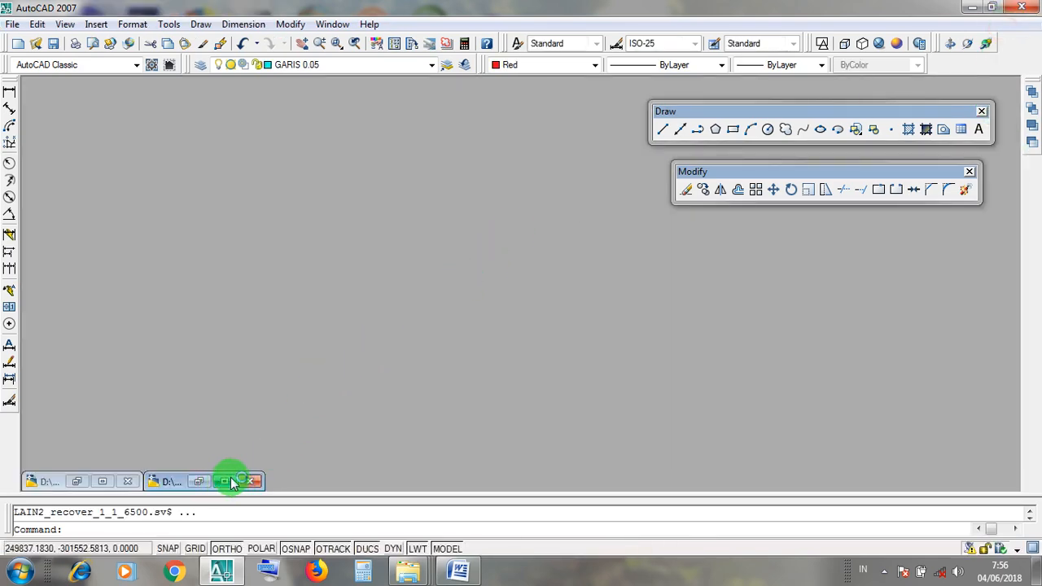
left_click(231, 482)
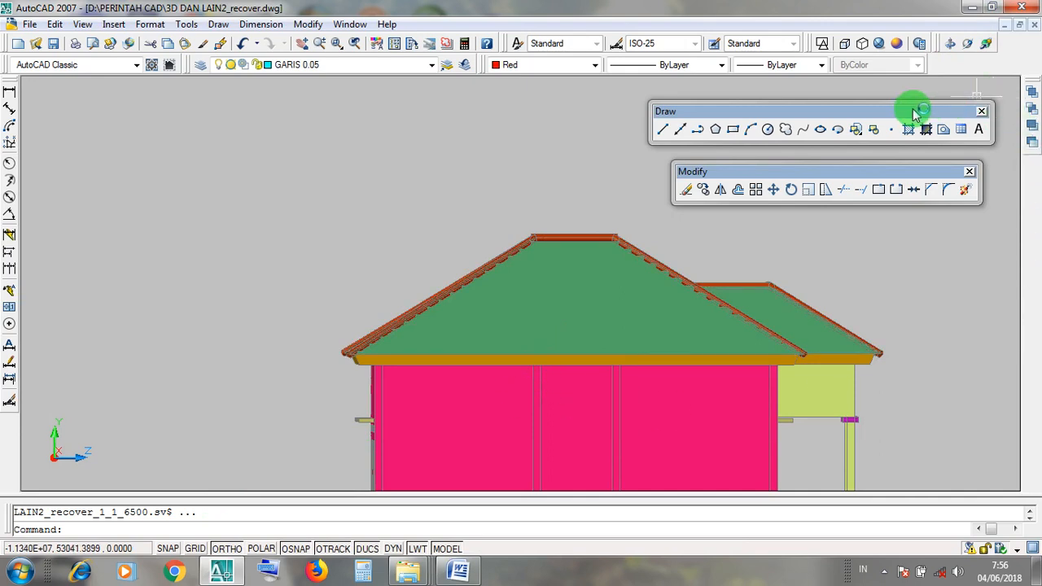
left_click(950, 43)
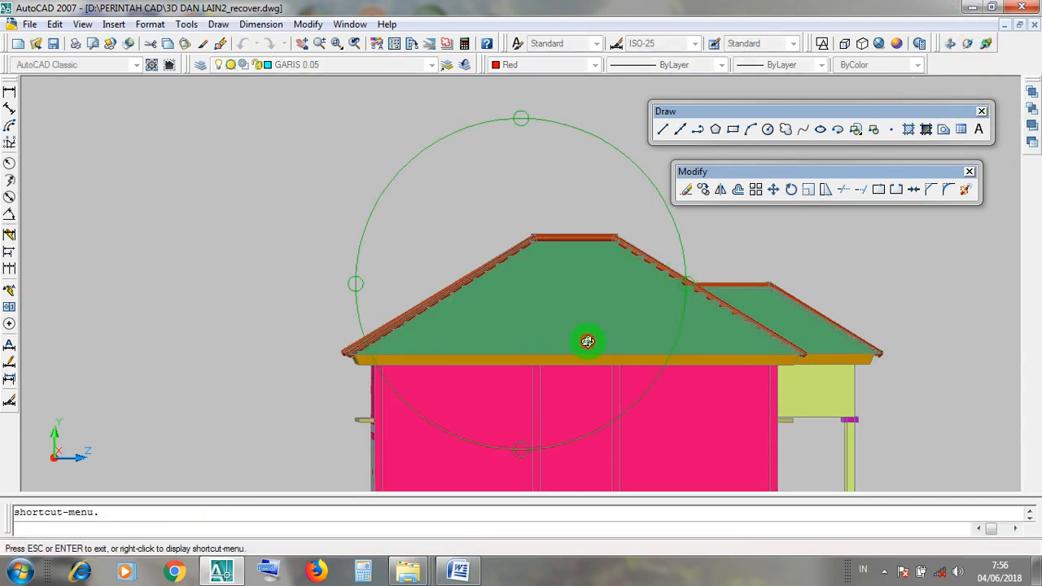
left_click_drag(588, 341, 372, 430)
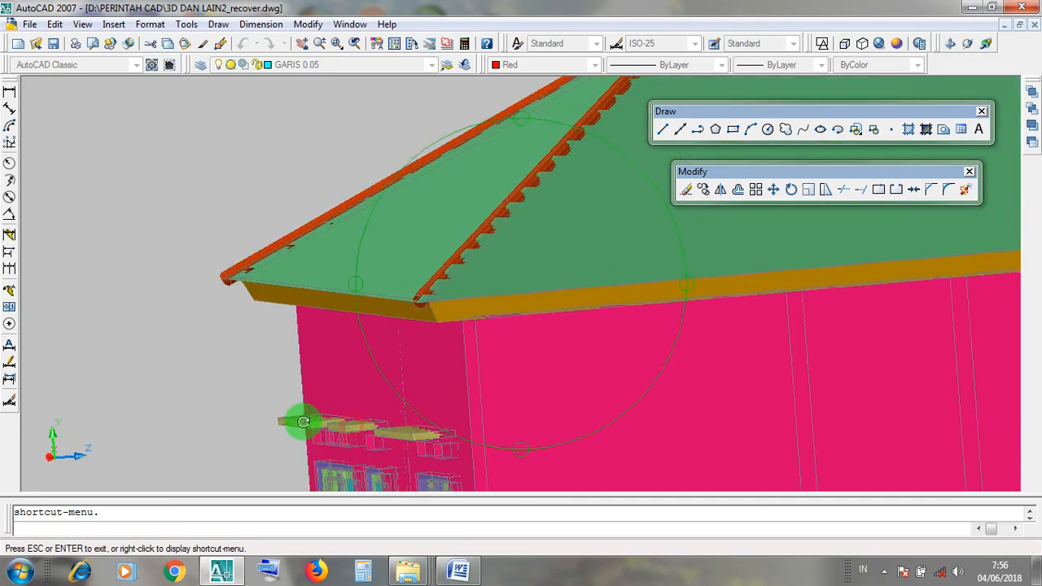
scroll(426, 337, "down", 6)
left_click_drag(445, 366, 496, 350)
scroll(379, 355, "up", 5)
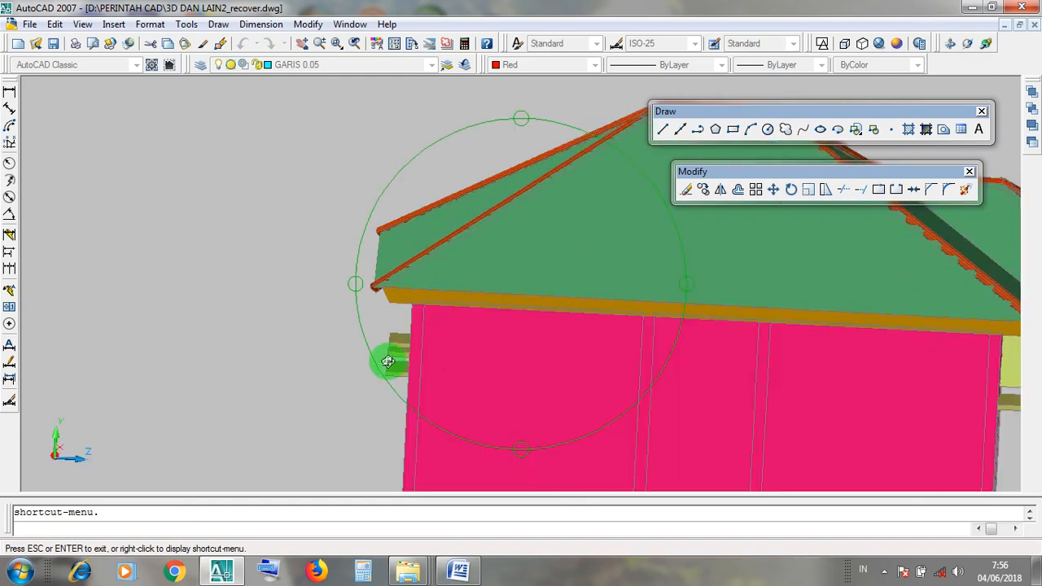
left_click_drag(392, 365, 393, 351)
scroll(528, 363, "down", 3)
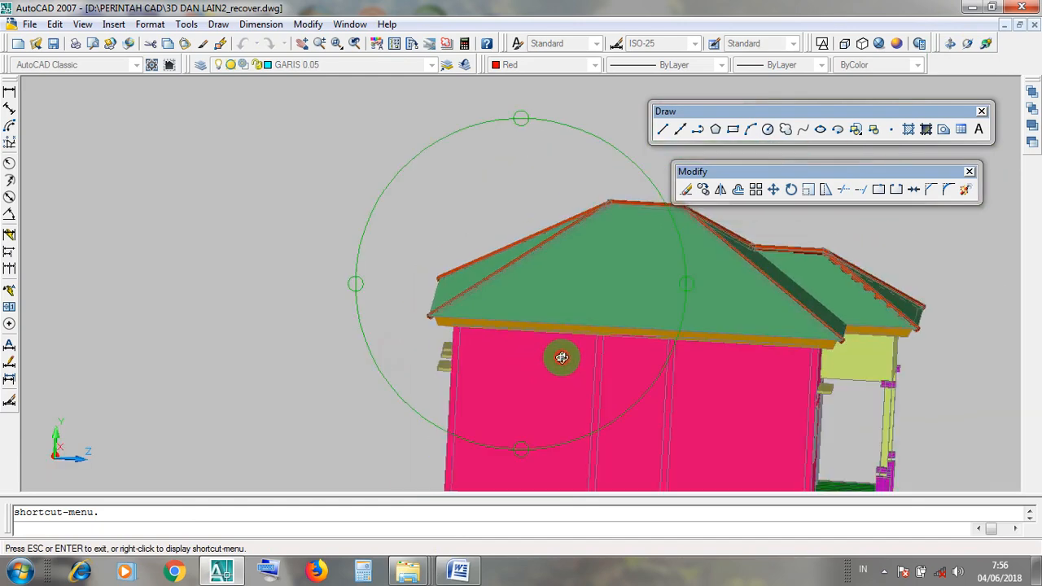
left_click_drag(561, 358, 644, 342)
scroll(575, 340, "up", 2)
scroll(575, 340, "down", 3)
scroll(566, 342, "up", 2)
scroll(624, 337, "down", 2)
scroll(501, 389, "up", 2)
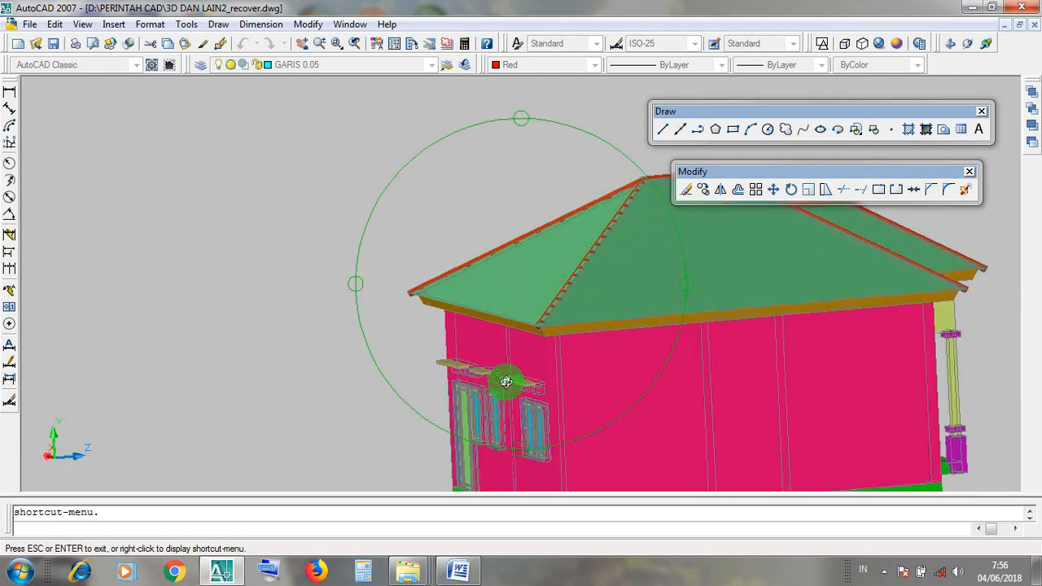
scroll(530, 412, "down", 3)
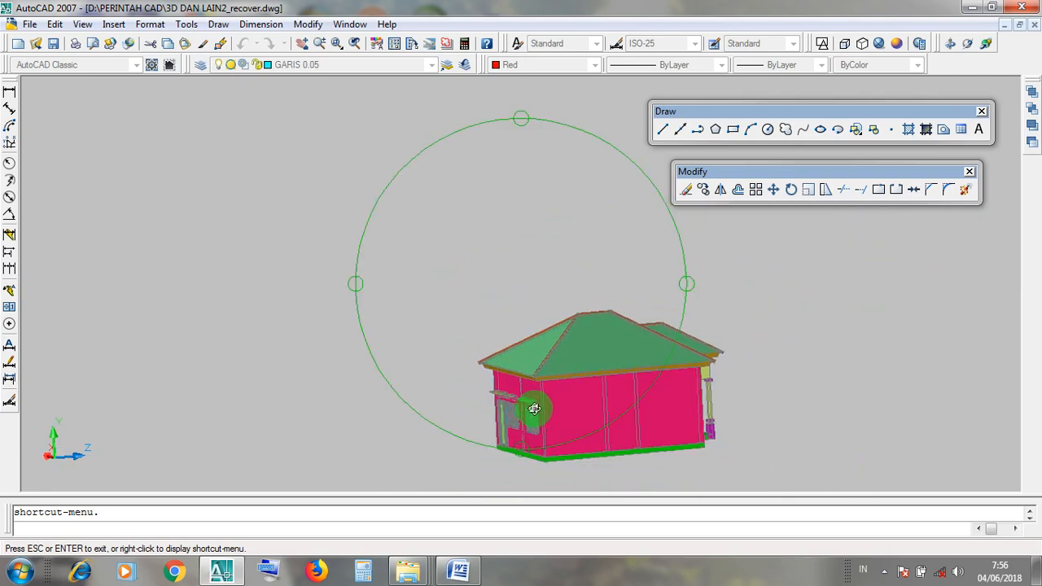
Examine the canopy above the front window beside the porch in the 3D house model
left_click_drag(534, 409, 656, 317)
left_click_drag(637, 354, 627, 388)
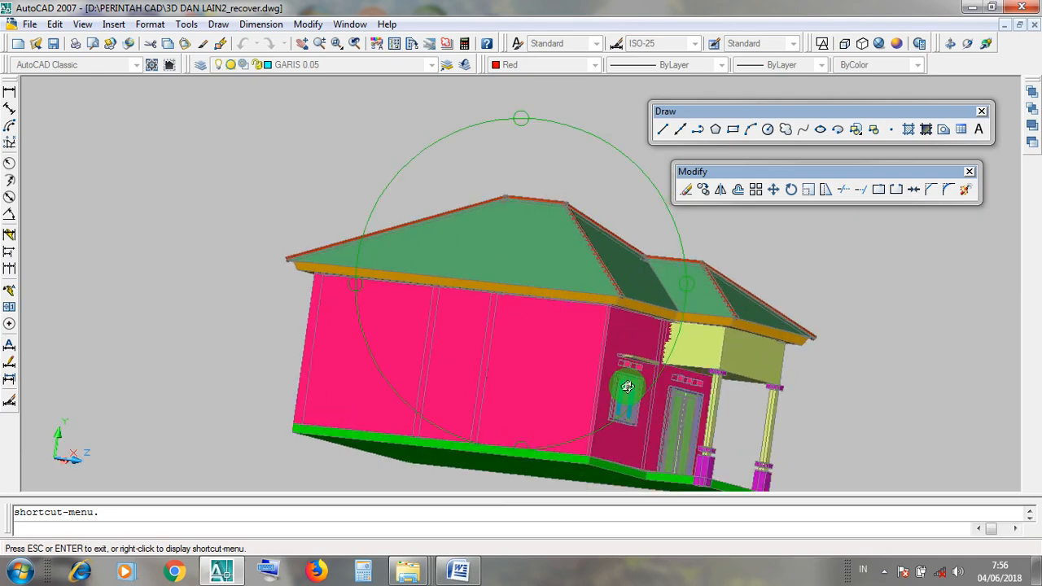
scroll(643, 367, "up", 2)
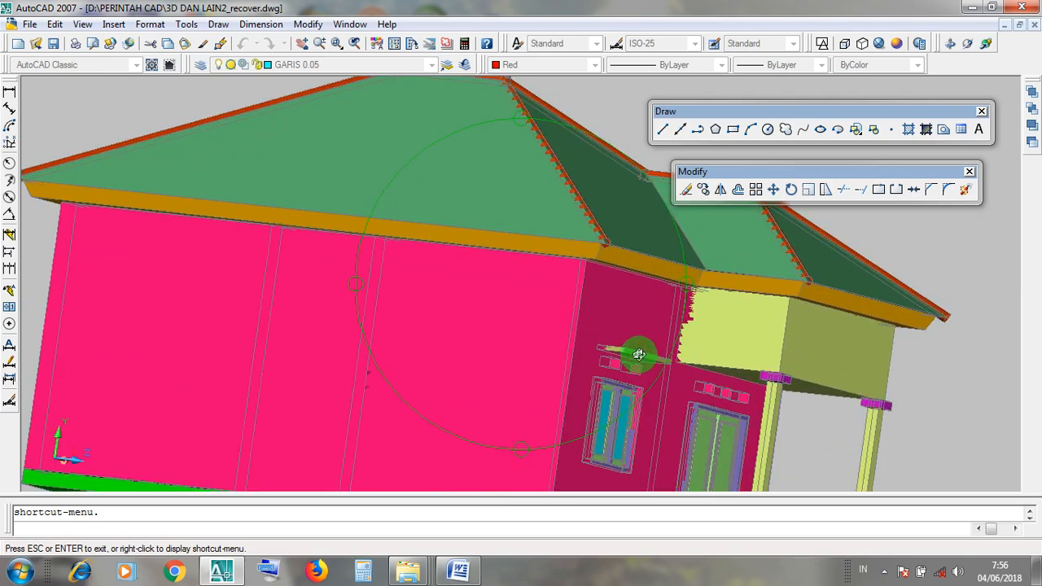
scroll(638, 355, "down", 4)
left_click_drag(532, 366, 583, 376)
left_click_drag(517, 360, 425, 310)
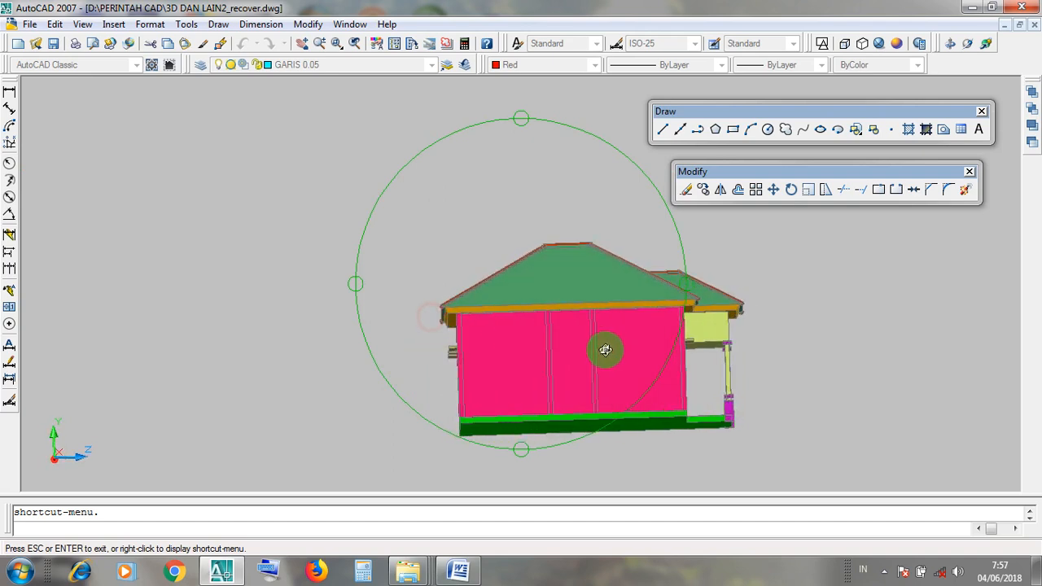
Examine the side profiles of the canopies at both wall edges of the 3D house, and minimize the 3D drawing
left_click_drag(601, 349, 603, 361)
scroll(432, 361, "up", 6)
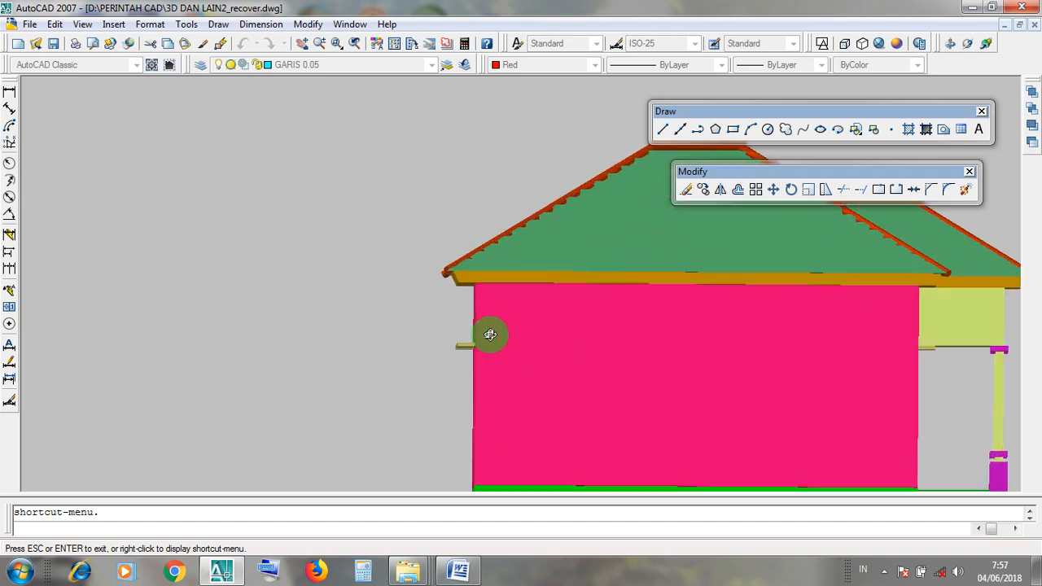
left_click_drag(462, 342, 473, 345)
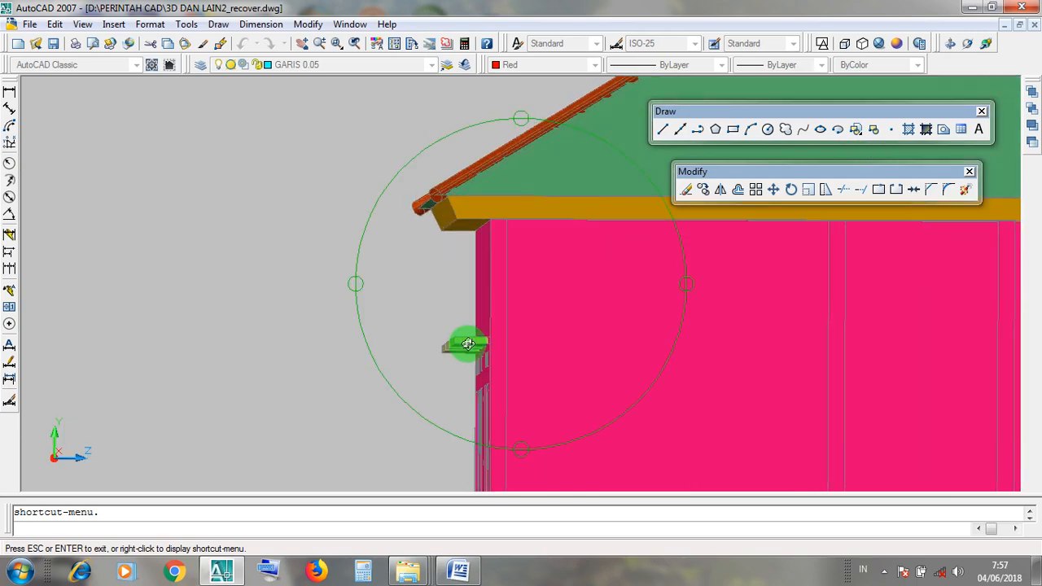
scroll(468, 344, "down", 6)
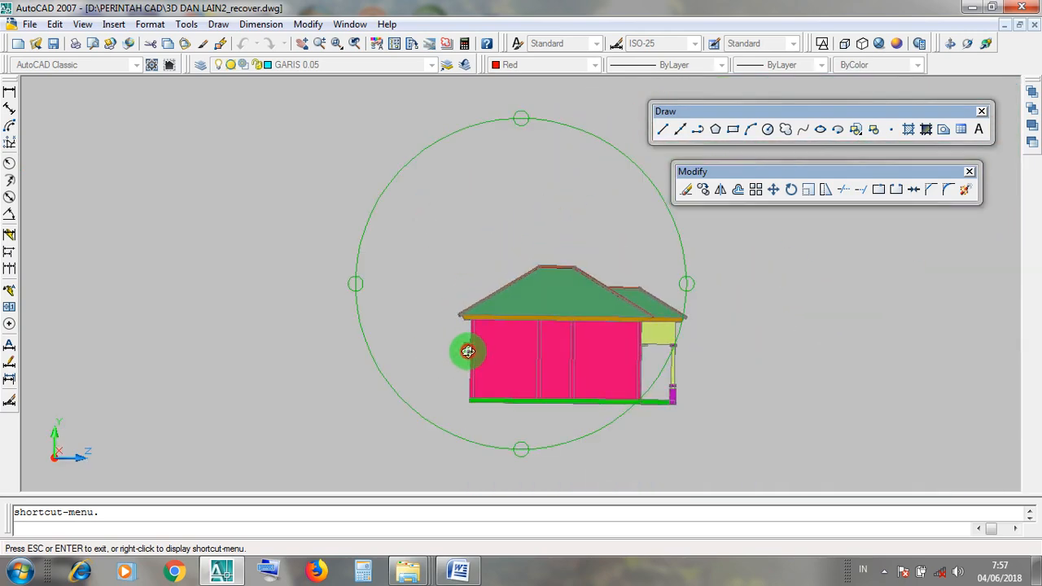
scroll(643, 348, "up", 6)
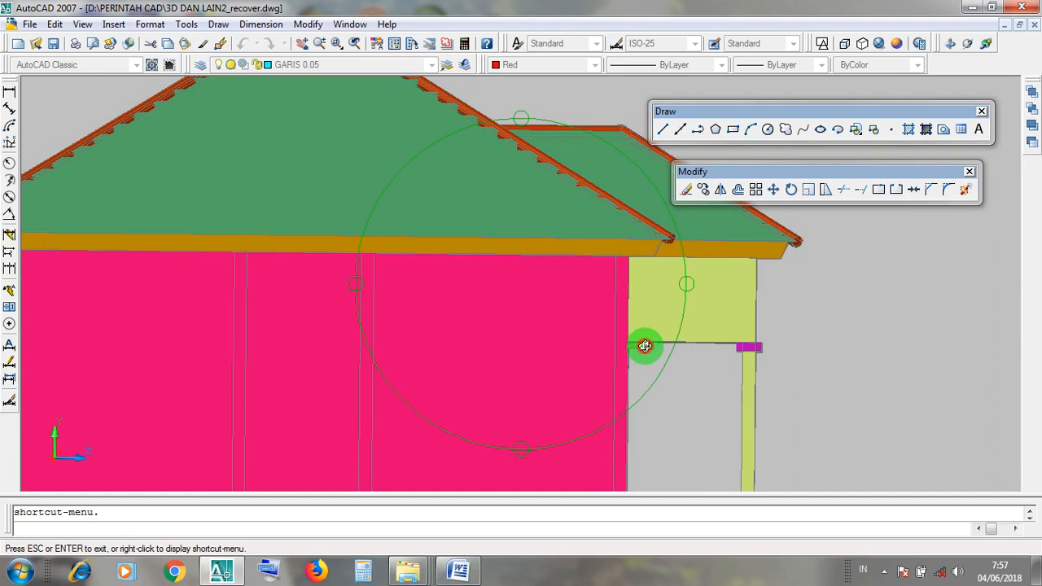
scroll(650, 353, "up", 5)
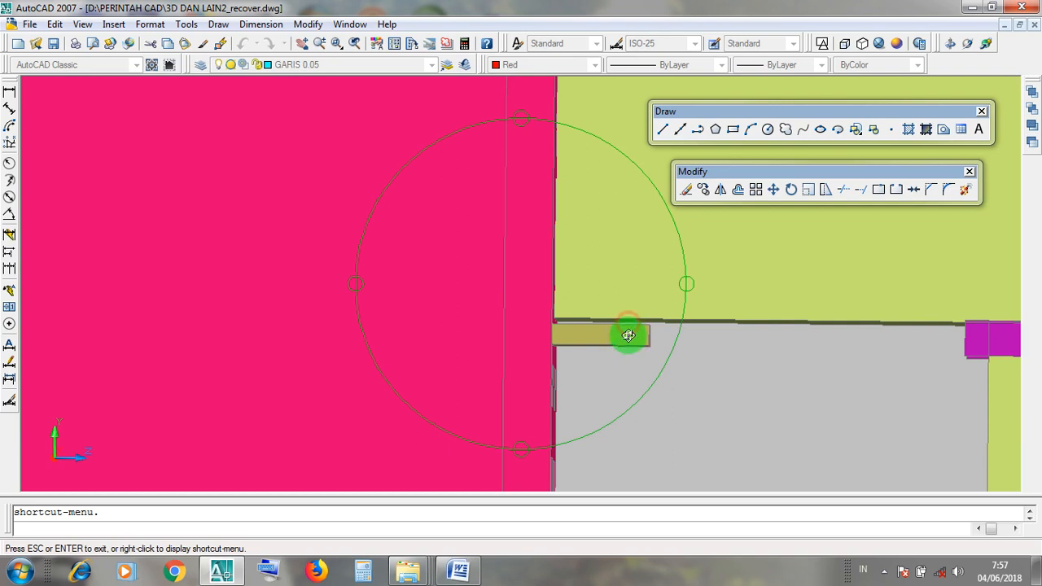
left_click_drag(628, 342, 558, 346)
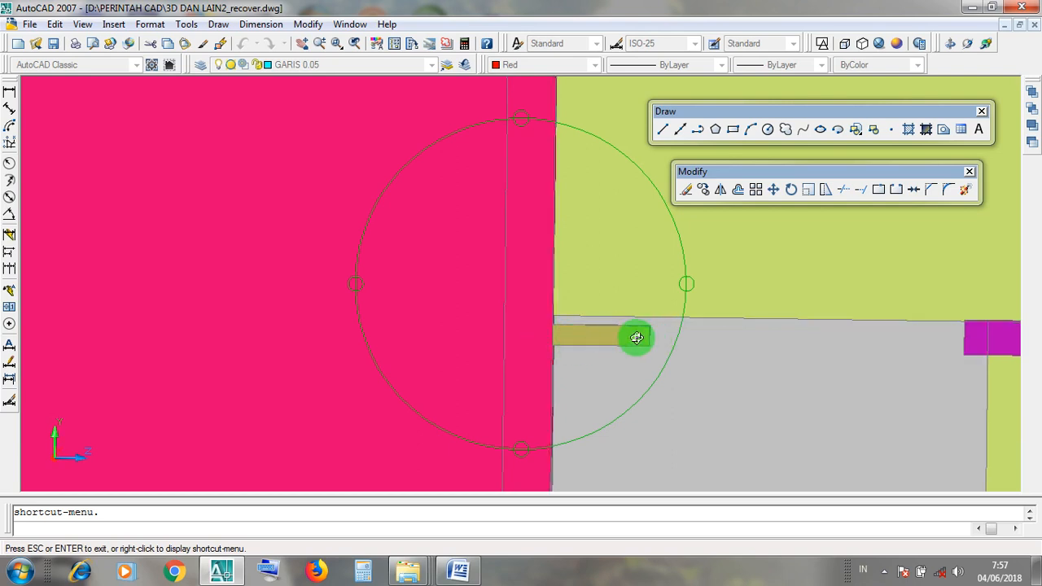
scroll(636, 338, "down", 10)
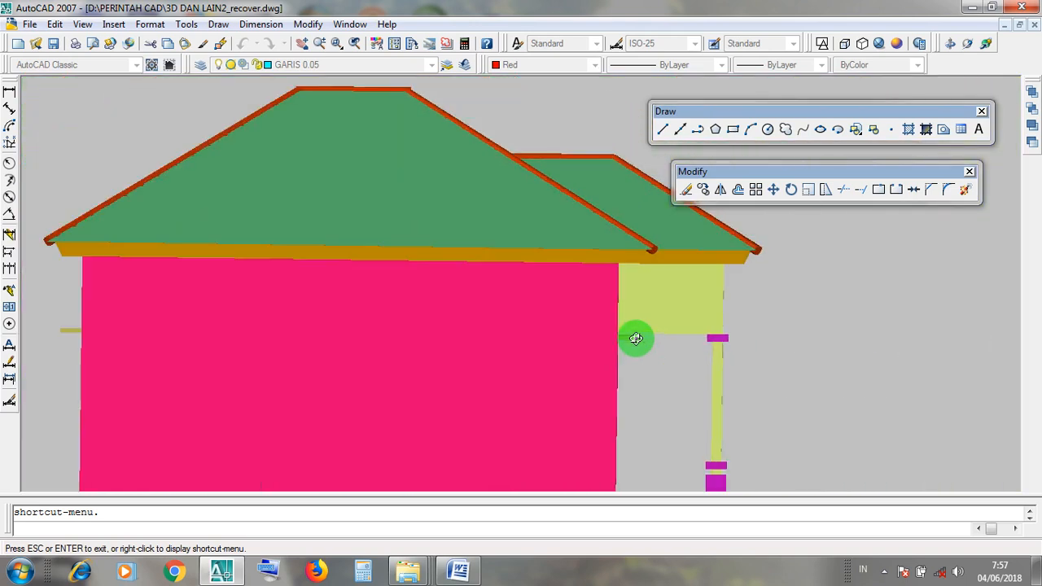
scroll(330, 336, "up", 2)
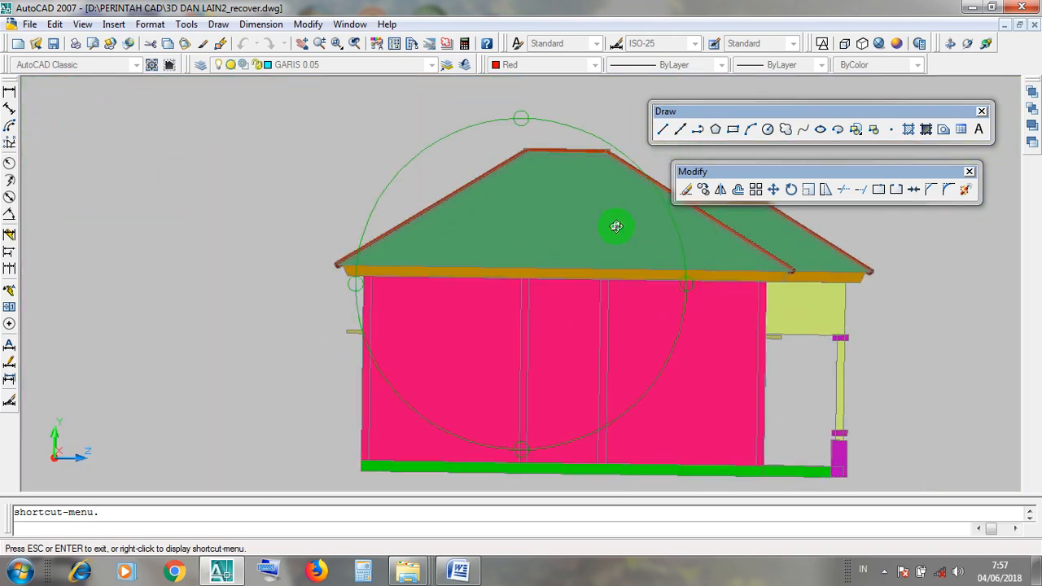
left_click(1005, 29)
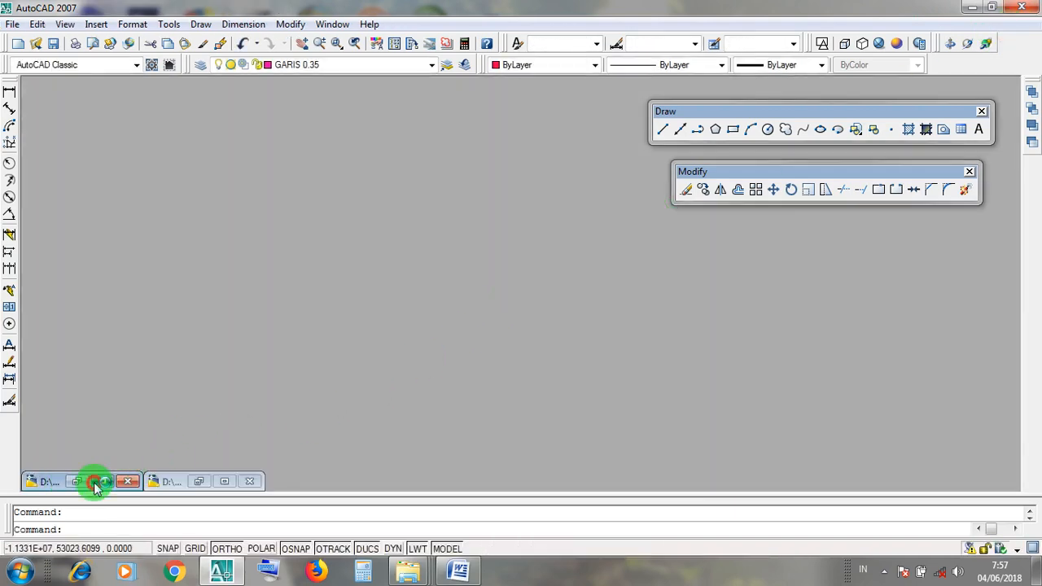
Restore the drawing LATIHAN RUMAH 2D.dwg and compare the framed side elevation with the reference drawings outside the frame
left_click(96, 483)
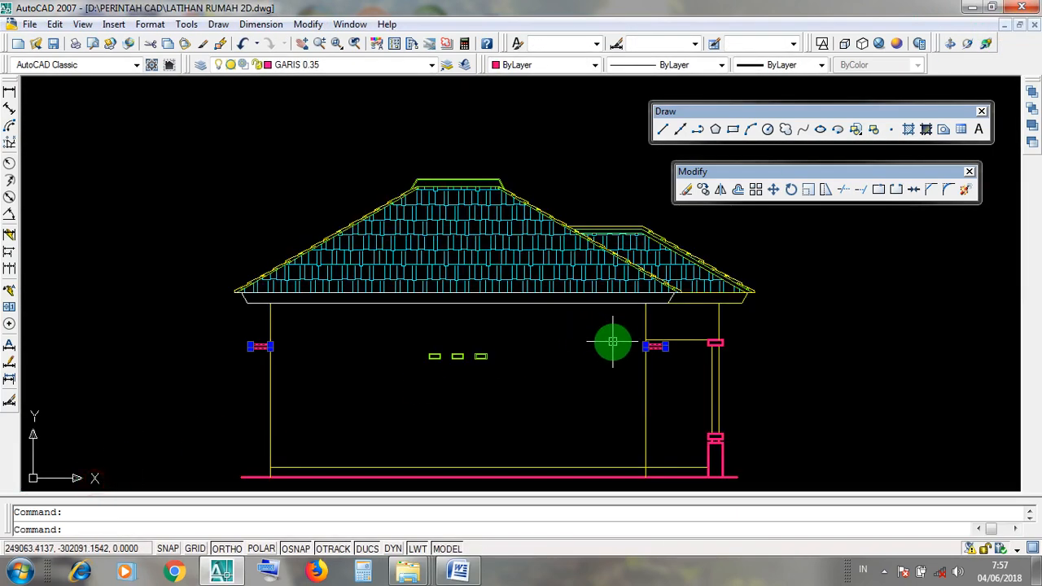
scroll(612, 342, "down", 10)
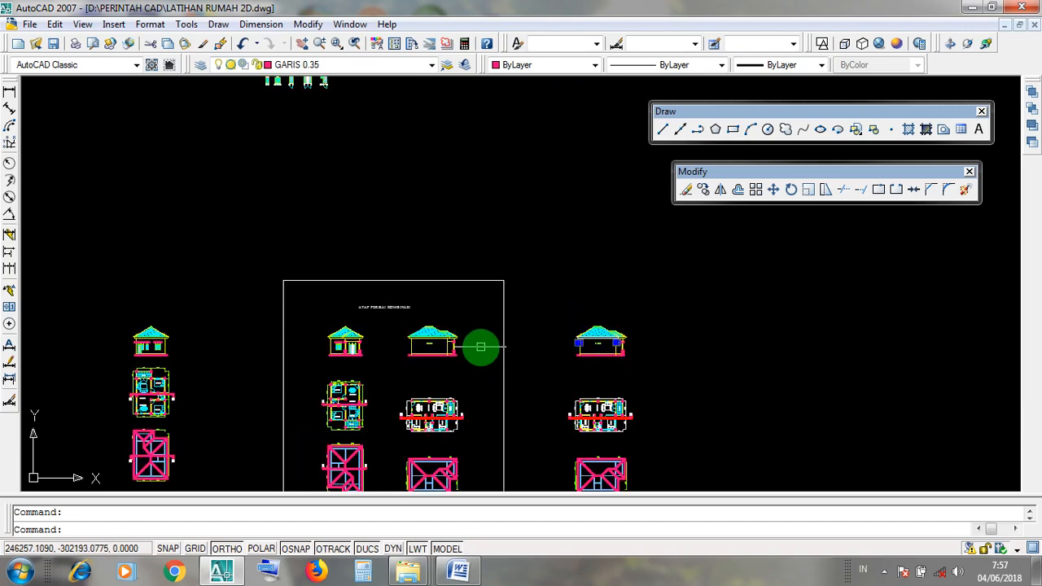
scroll(456, 309, "up", 4)
scroll(418, 348, "up", 5)
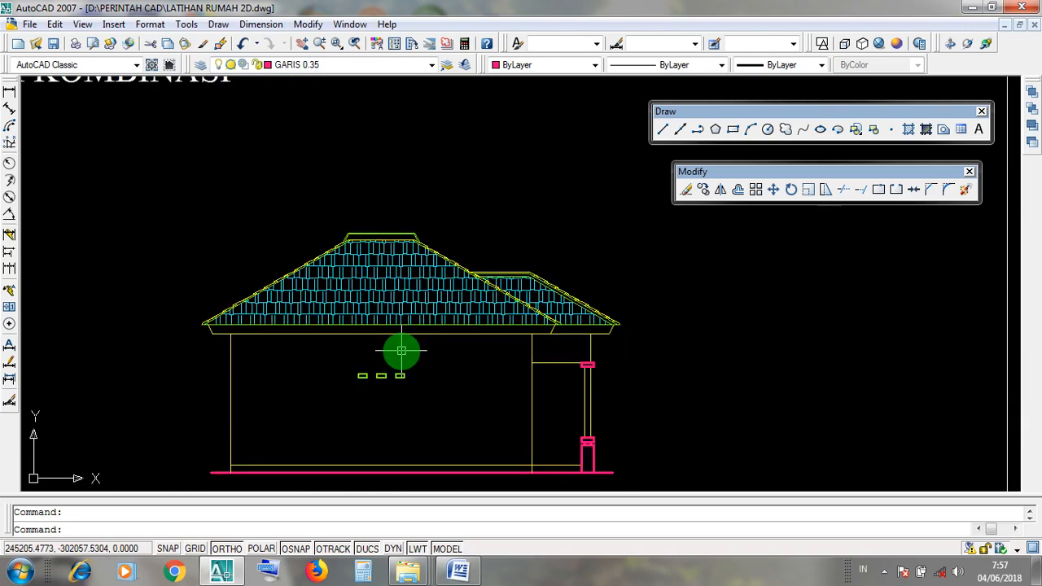
scroll(483, 285, "down", 6)
scroll(323, 355, "up", 4)
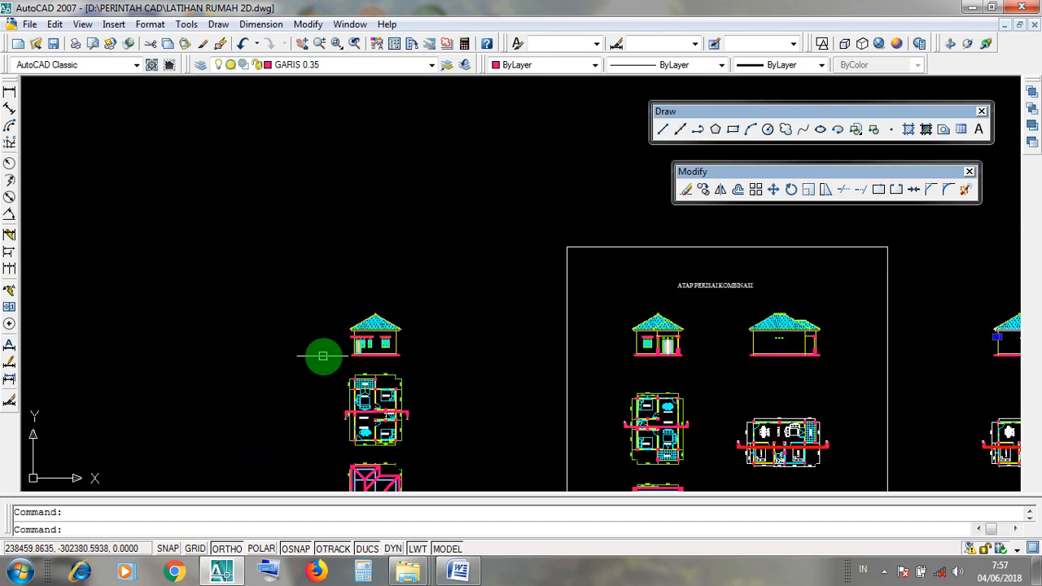
Clear the selected canopies and examine the canopy projecting from the wall edge in the elevation with the door outside the frame
scroll(361, 323, "up", 5)
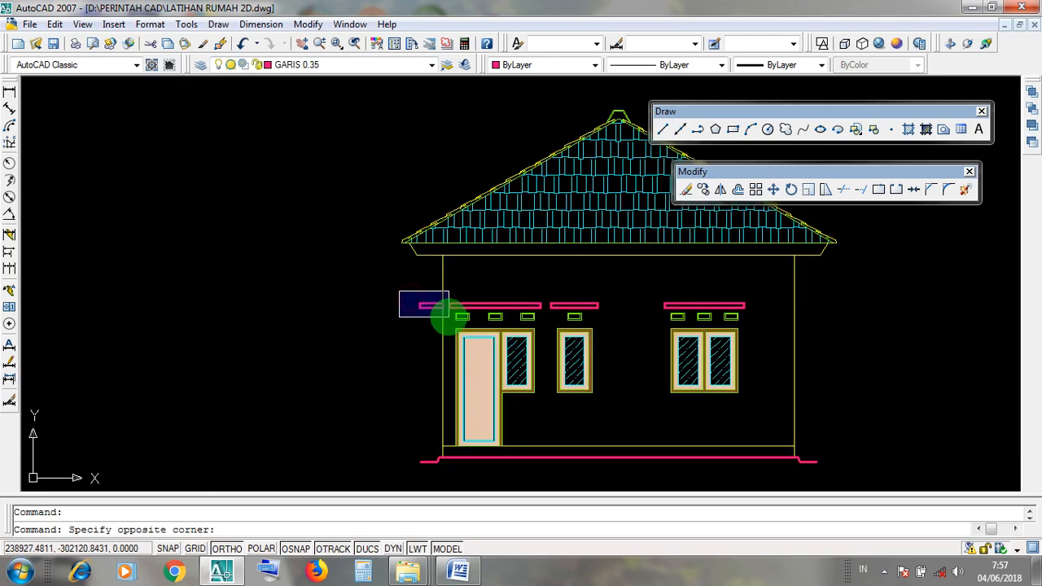
left_click(400, 298)
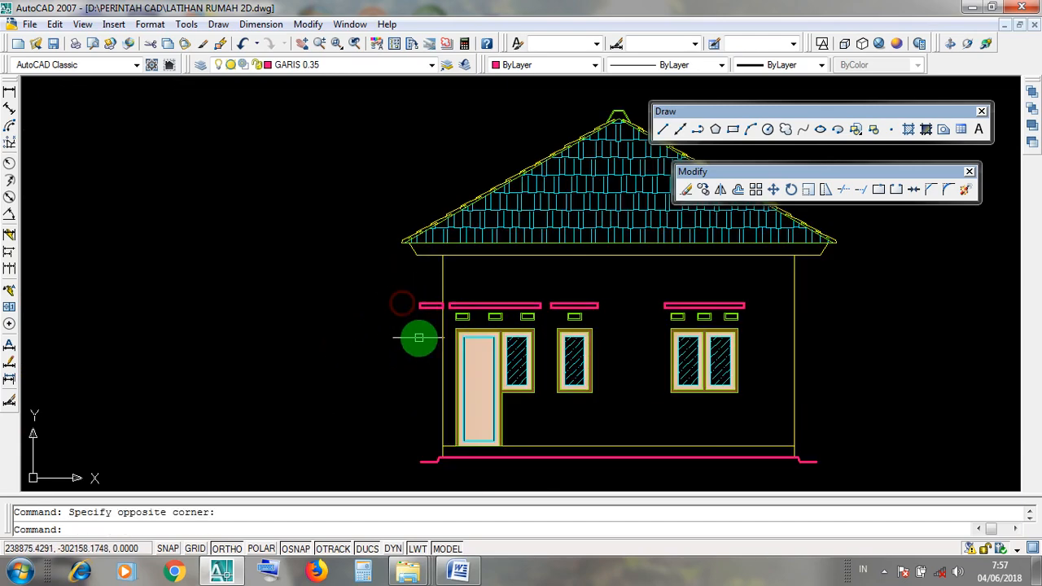
scroll(420, 338, "down", 5)
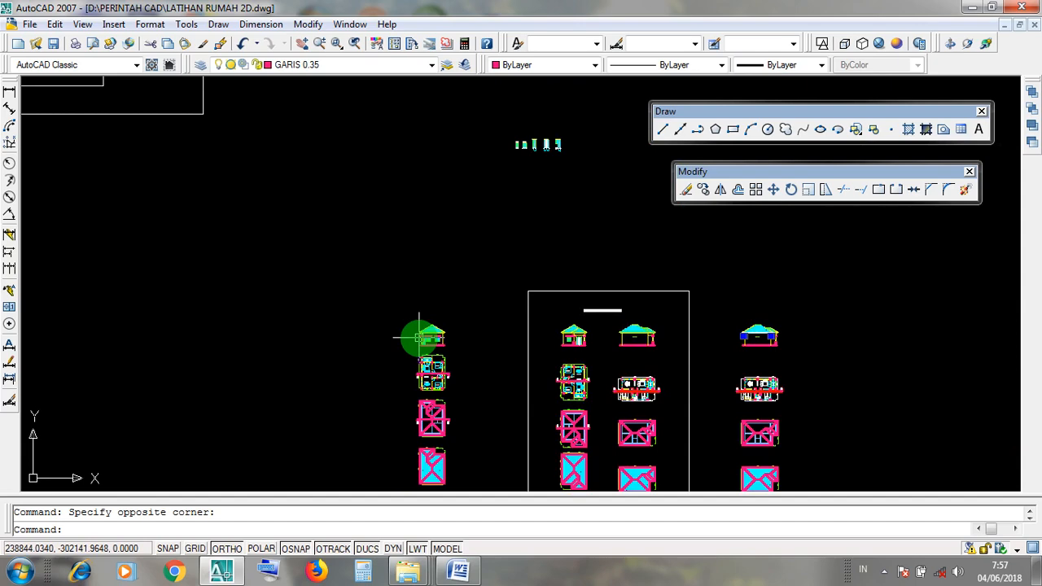
key("Escape")
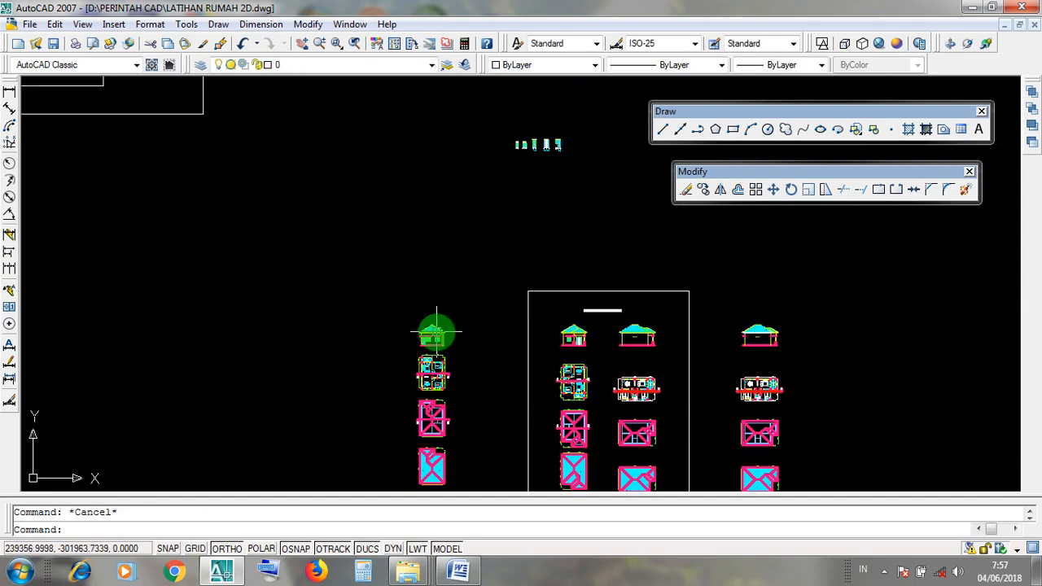
scroll(408, 342, "up", 4)
scroll(394, 352, "up", 1)
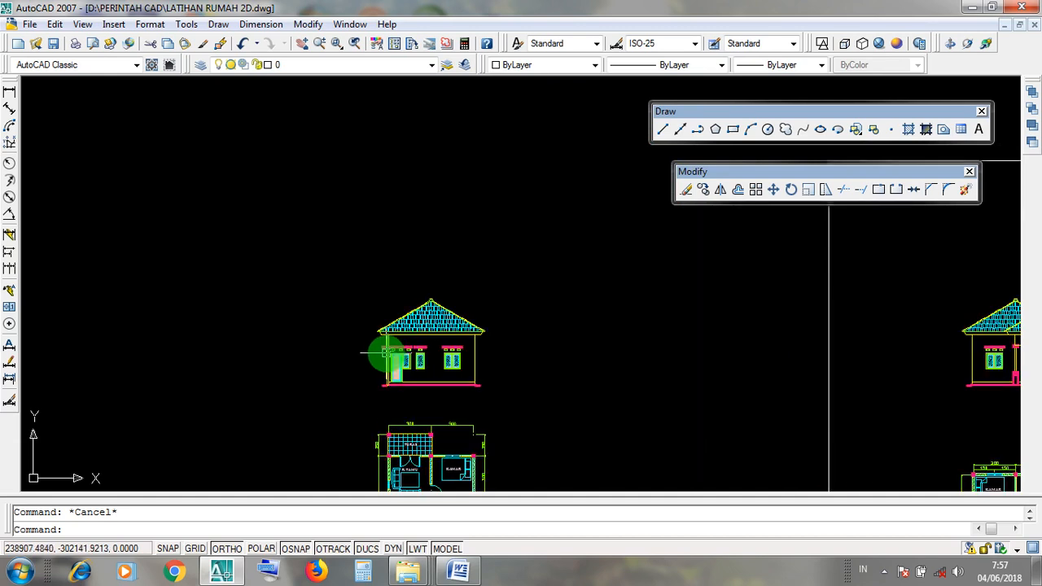
scroll(381, 349, "down", 1)
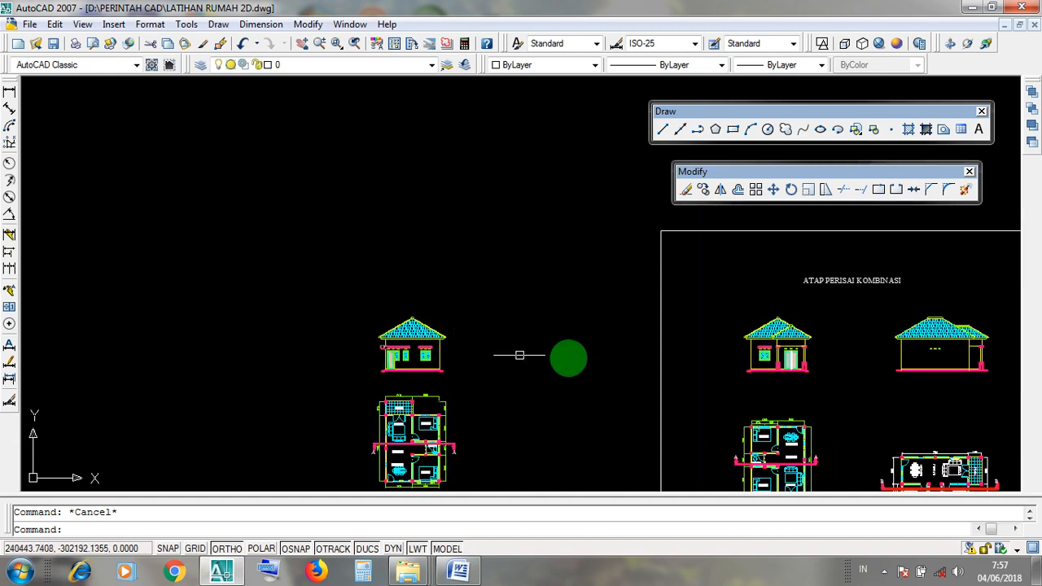
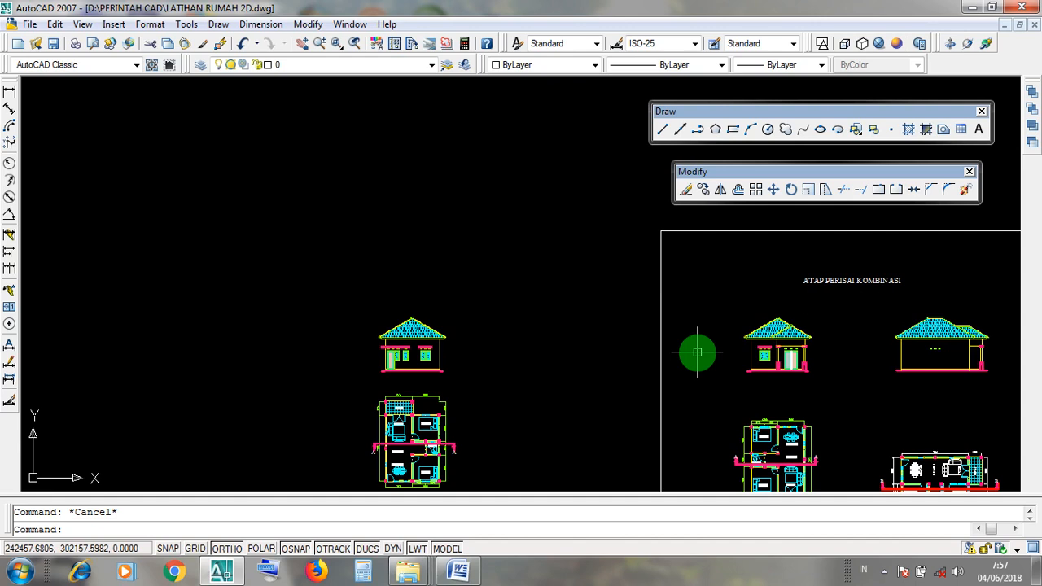
scroll(698, 352, "down", 1)
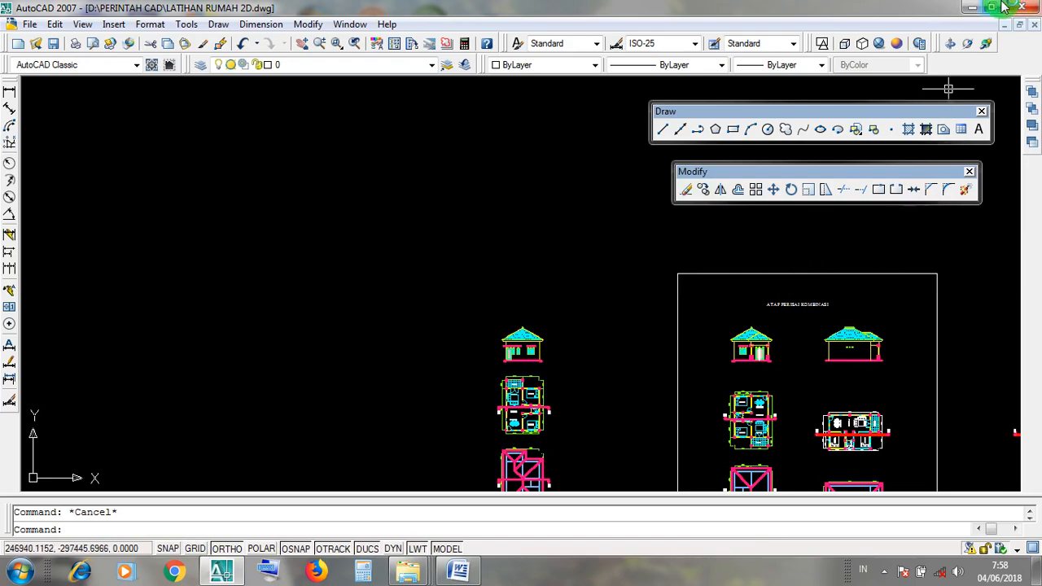
Switch to the Word document COPY, review the CARA 2 copying instructions, and return to AutoCAD
left_click(973, 7)
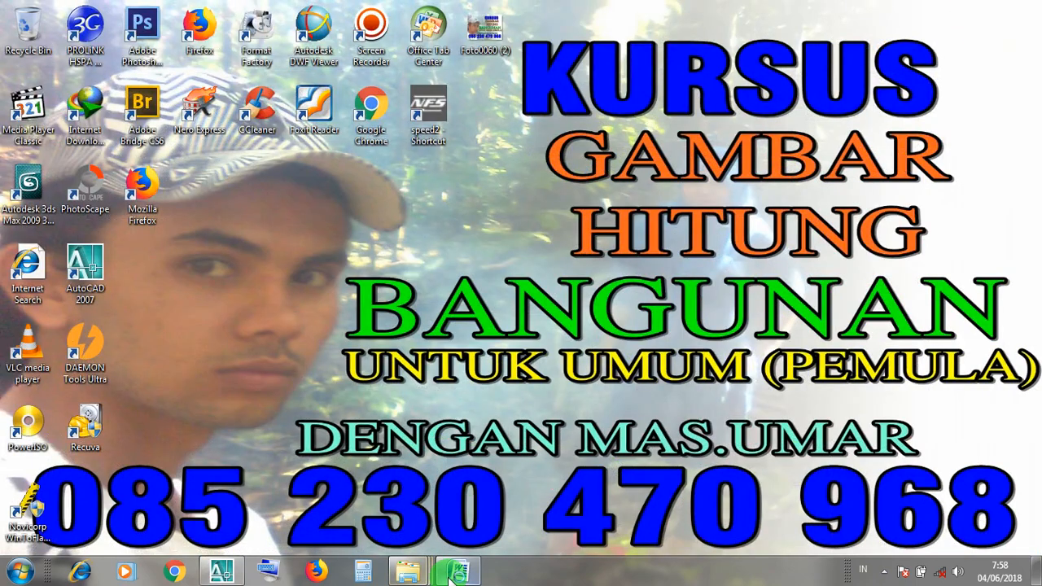
left_click(452, 575)
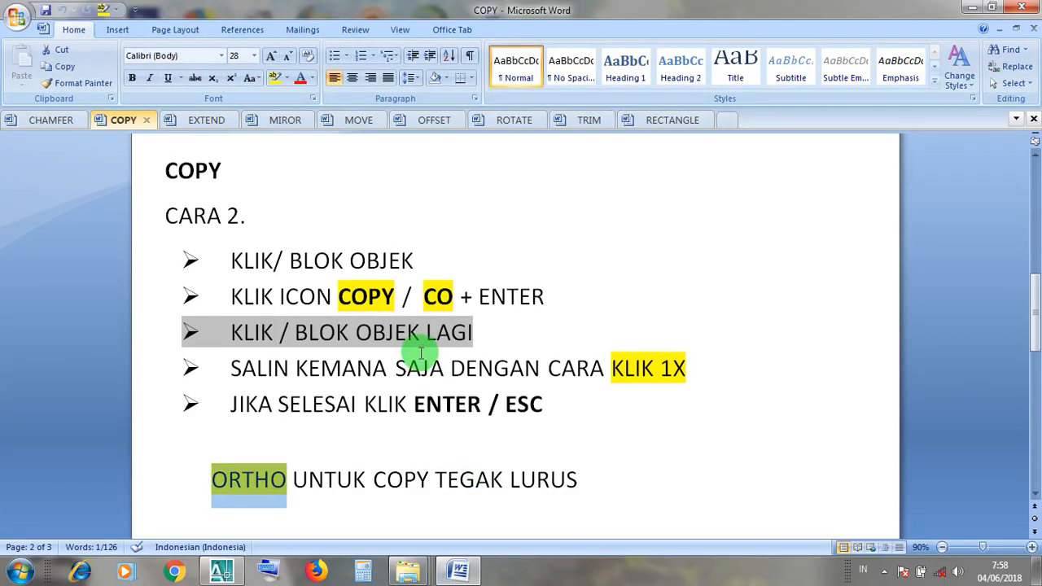
left_click_drag(403, 301, 230, 297)
left_click(434, 299)
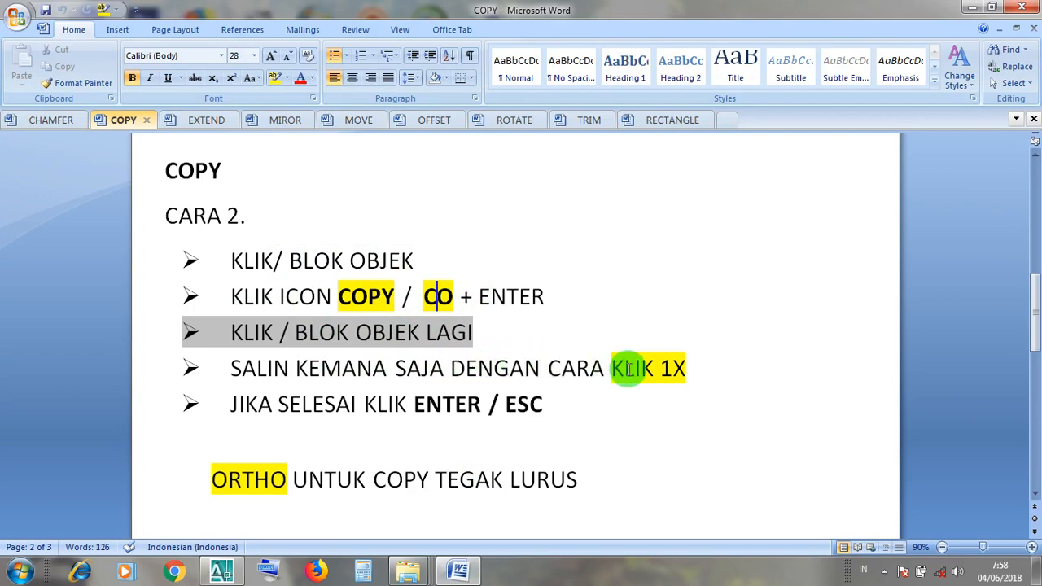
left_click(661, 368)
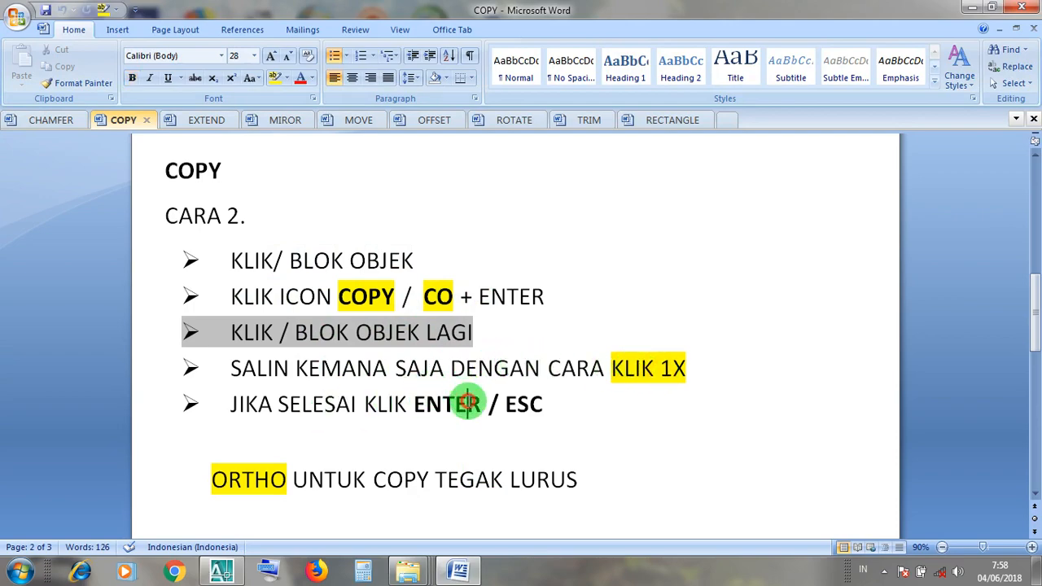
left_click(972, 8)
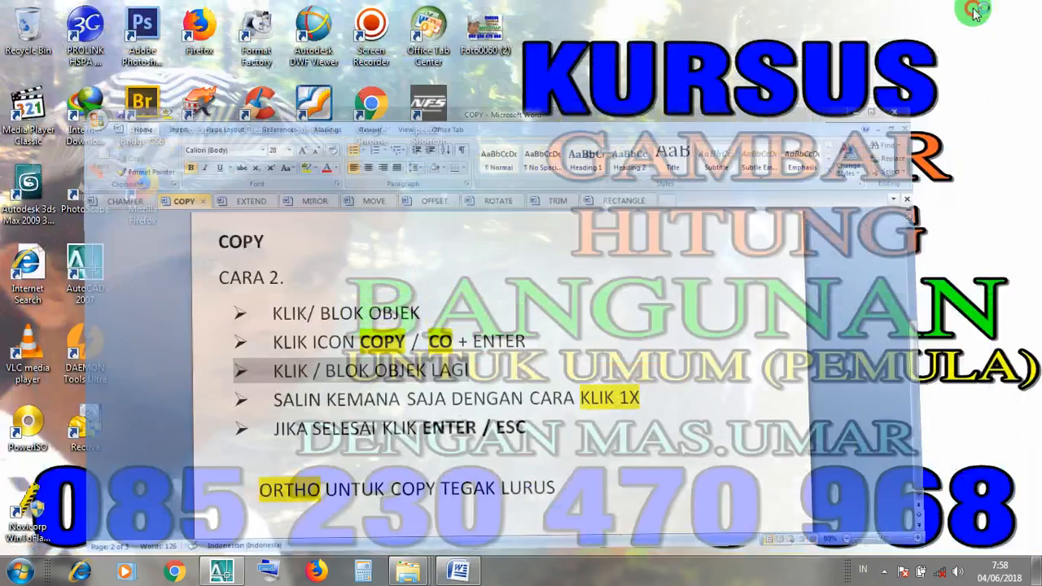
left_click(221, 575)
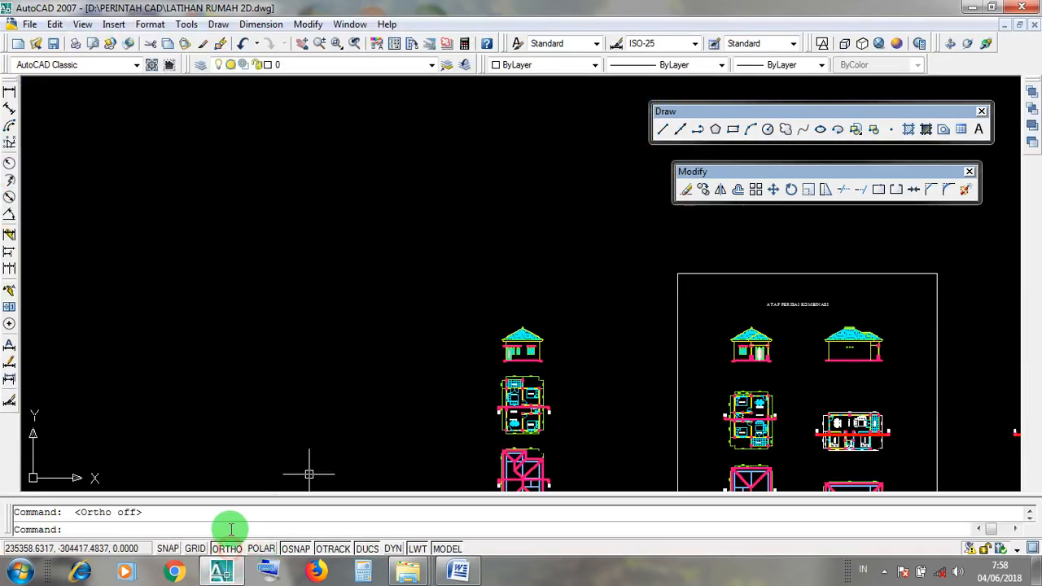
Locate the short canopy profile attached to the outer wall beside the door in the elevation outside the frame
scroll(577, 353, "up", 6)
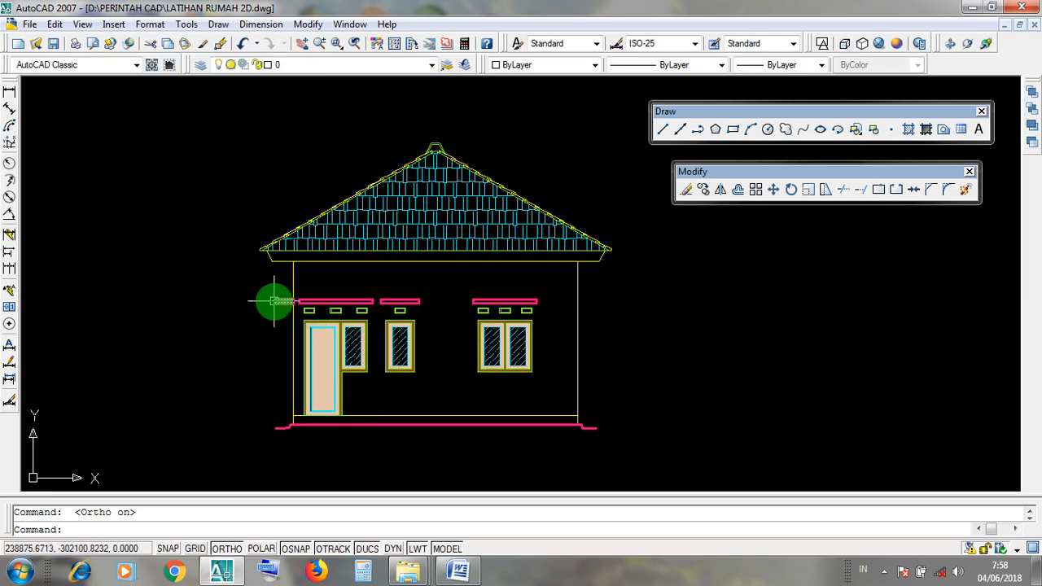
scroll(274, 301, "up", 5)
left_click(260, 294)
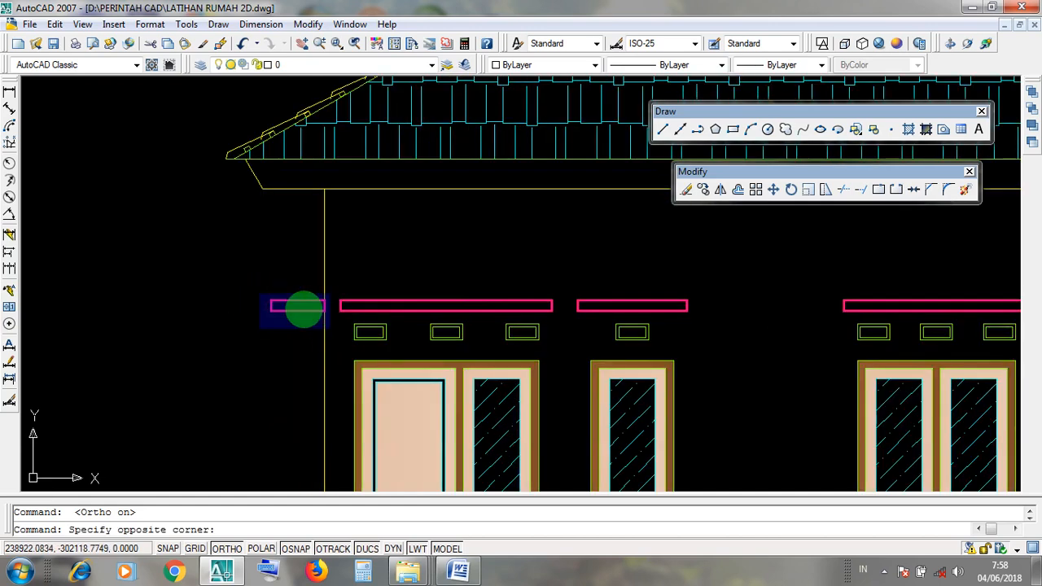
left_click(326, 328)
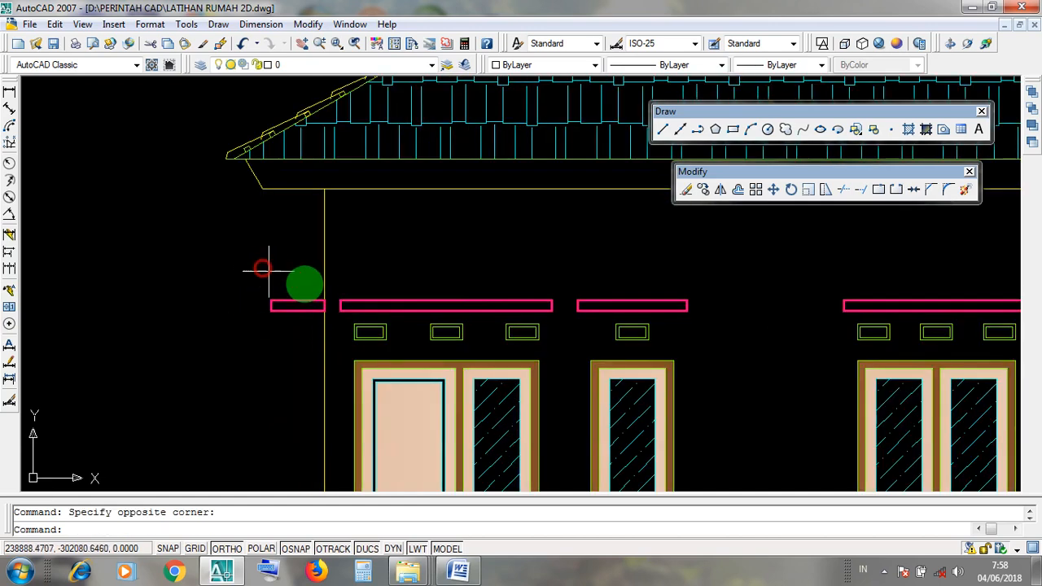
left_click(296, 305)
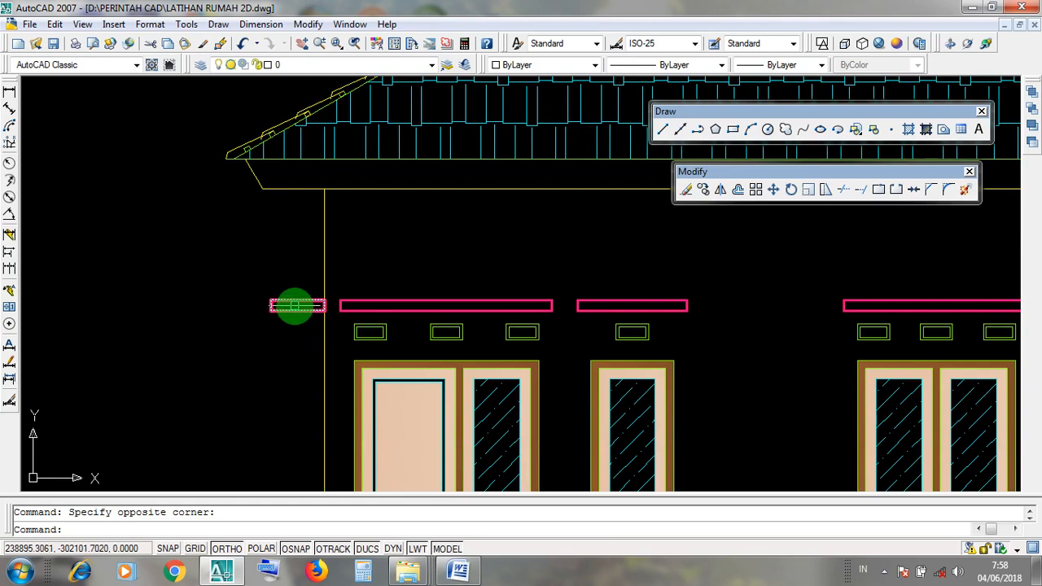
Switch to the drawing 3D DAN LAIN2_recover.dwg and orbit the house to examine the canopy projecting past the wall edge beside the door
left_click(1010, 27)
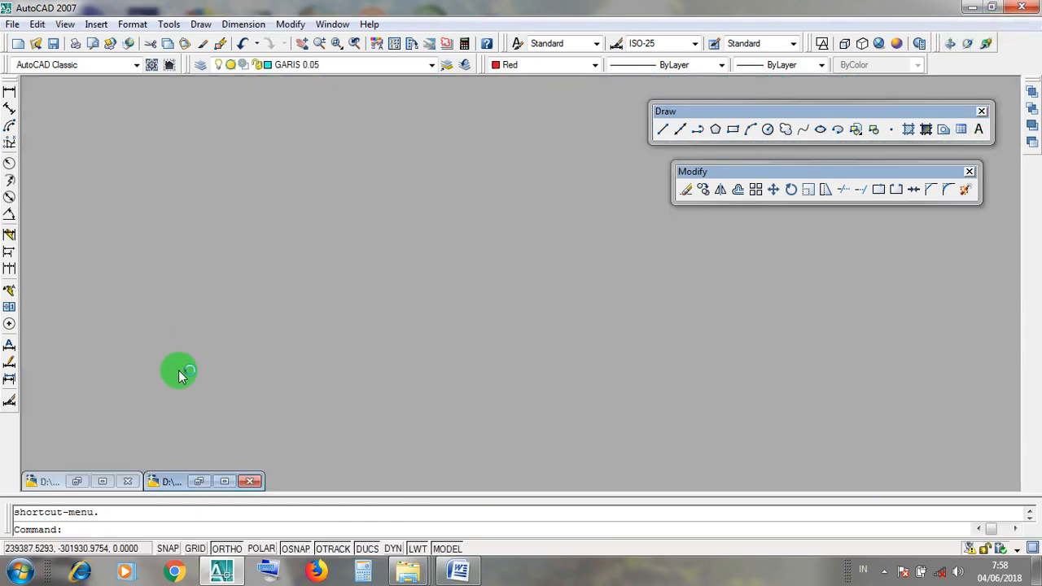
left_click(228, 482)
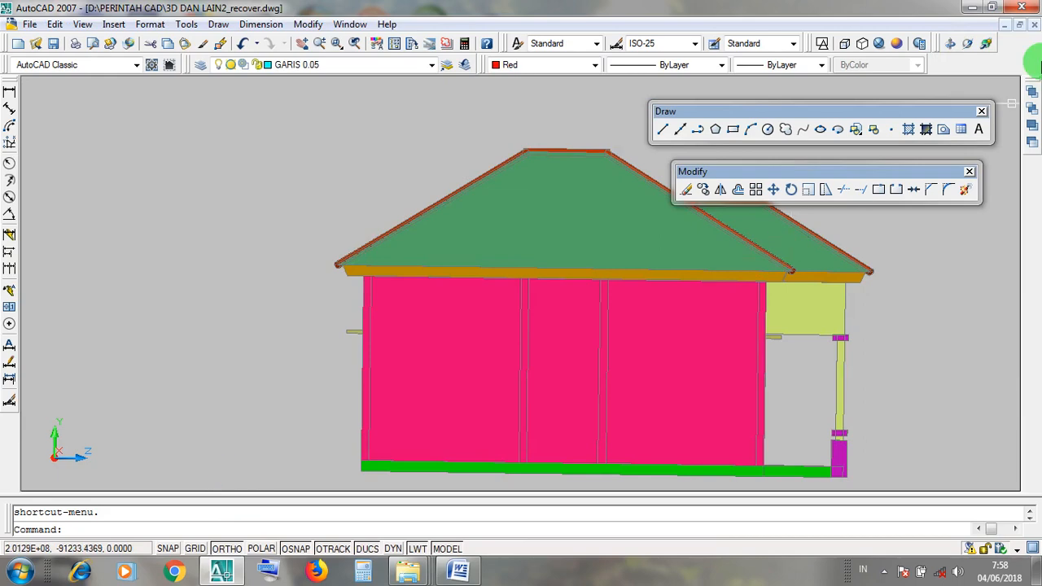
left_click(969, 42)
left_click_drag(553, 367, 610, 347)
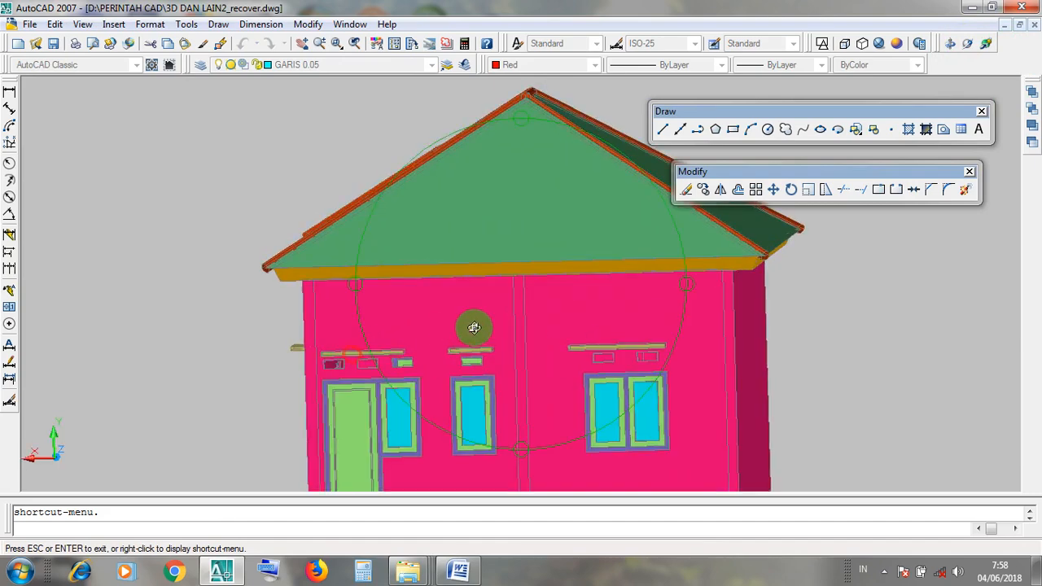
left_click_drag(476, 327, 626, 374)
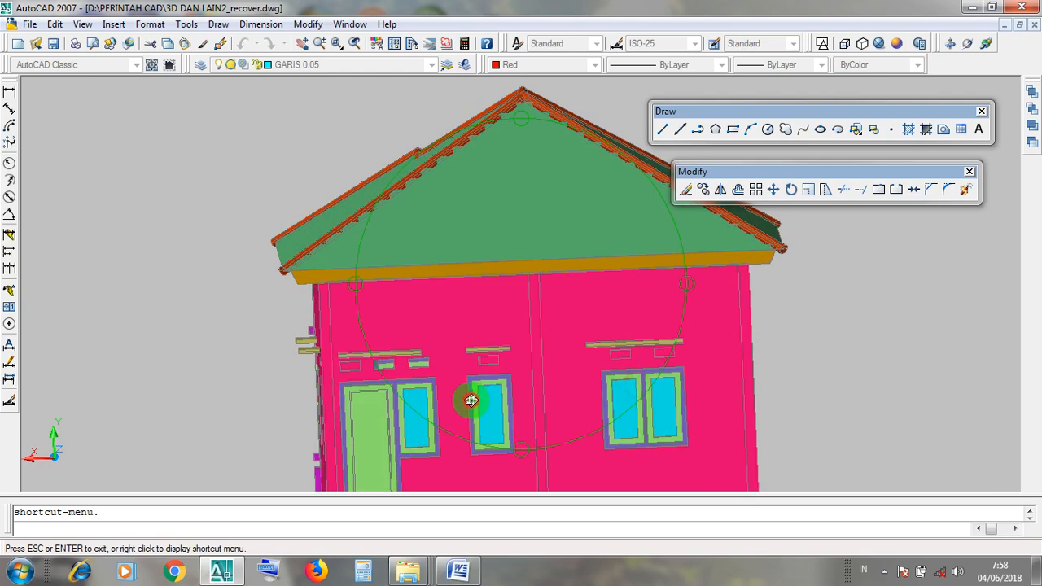
left_click_drag(349, 383, 319, 329)
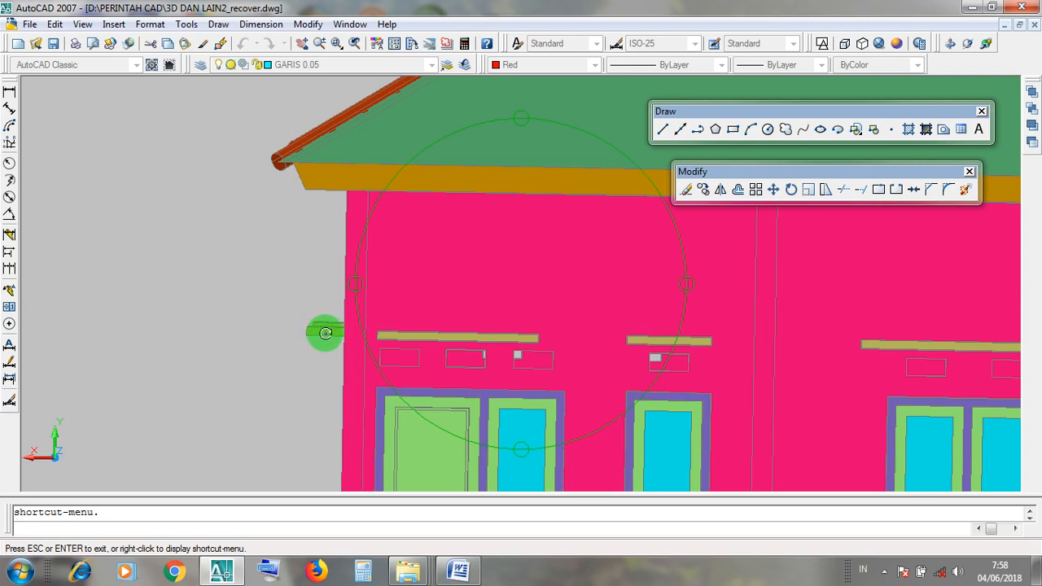
left_click_drag(326, 333, 358, 387)
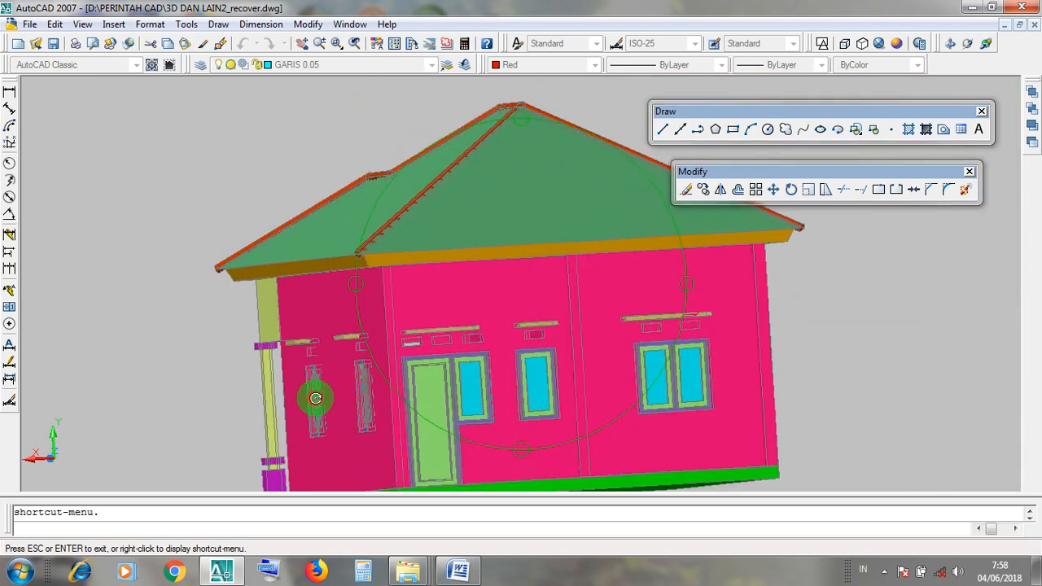
Compare the canopies on the porch-side wall with their side profile at the wall edge in the 3D house, and minimize the drawing
left_click_drag(425, 321, 428, 328)
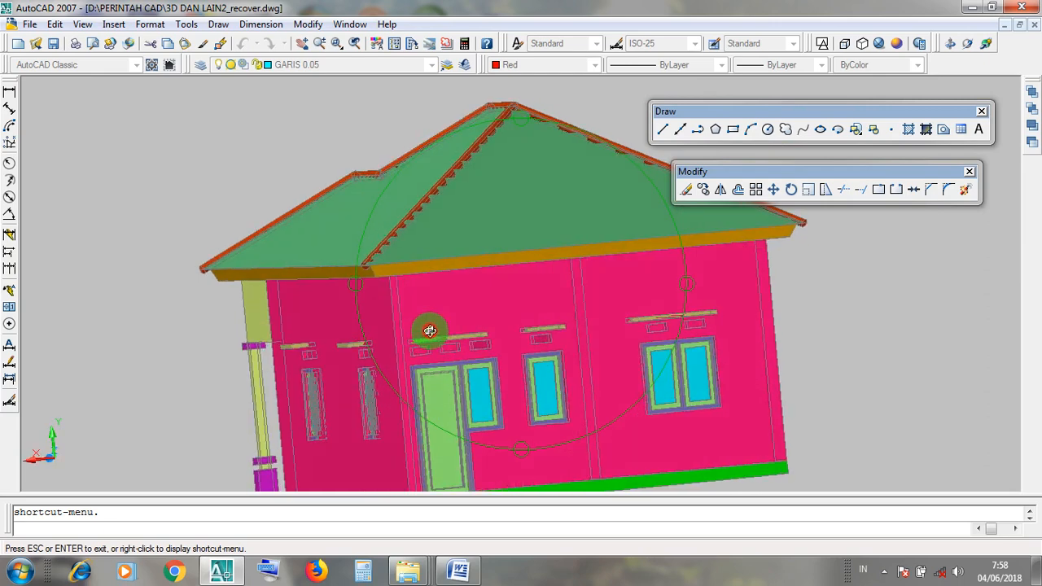
scroll(328, 353, "up", 2)
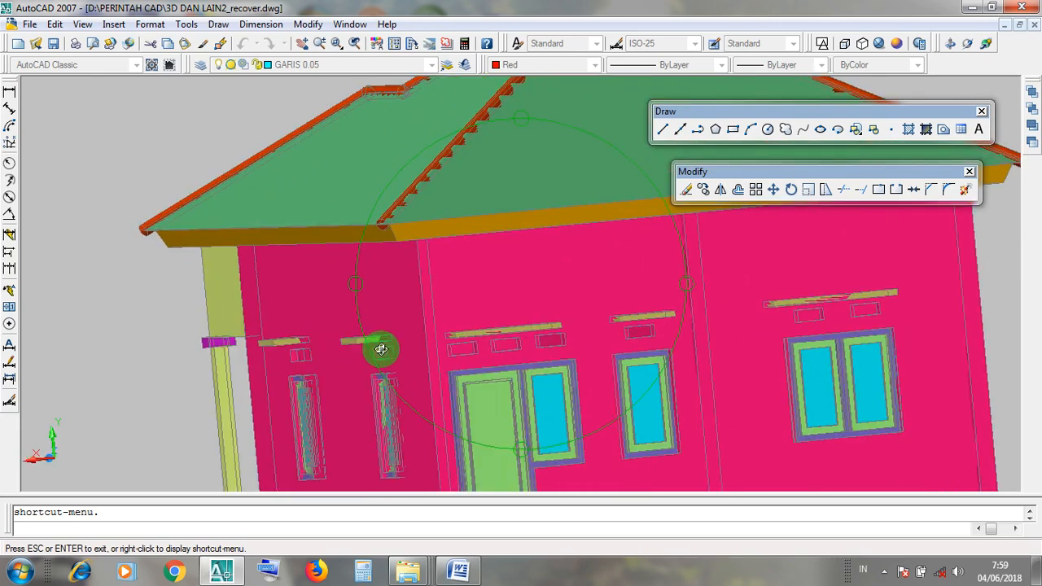
scroll(379, 350, "down", 6)
left_click_drag(437, 394, 582, 304)
scroll(368, 342, "up", 5)
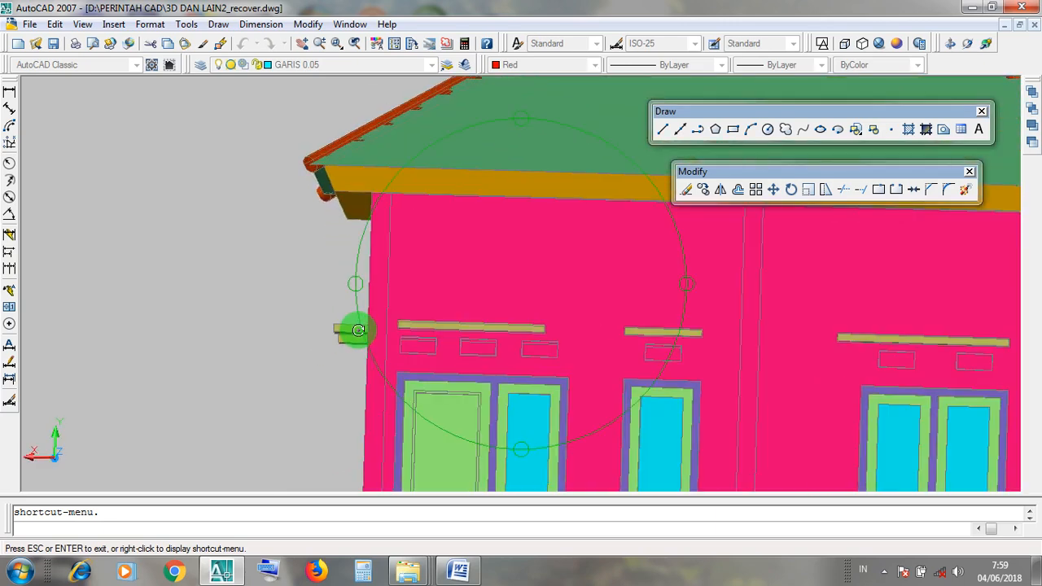
scroll(375, 332, "down", 3)
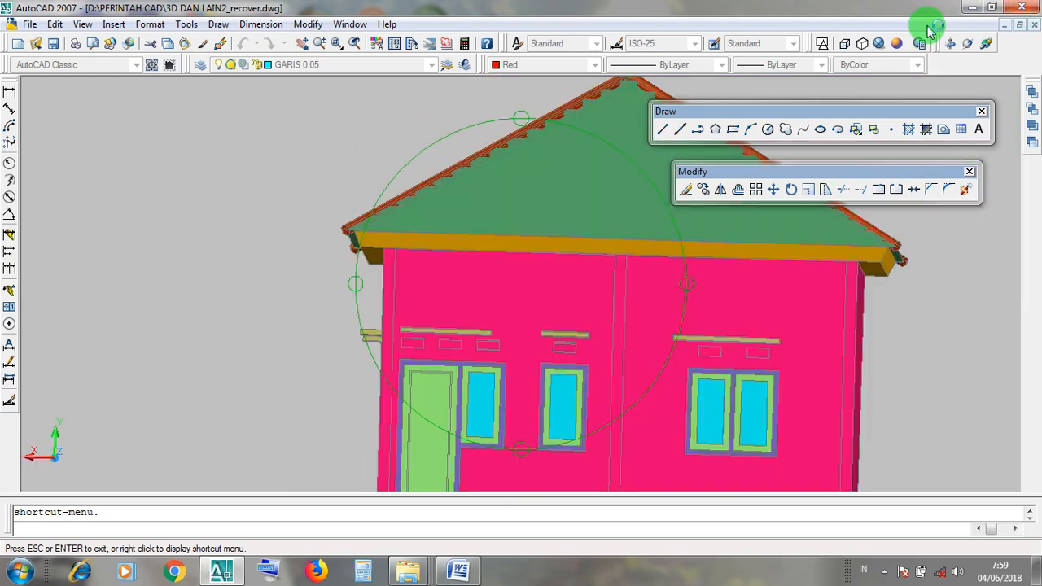
left_click(1016, 30)
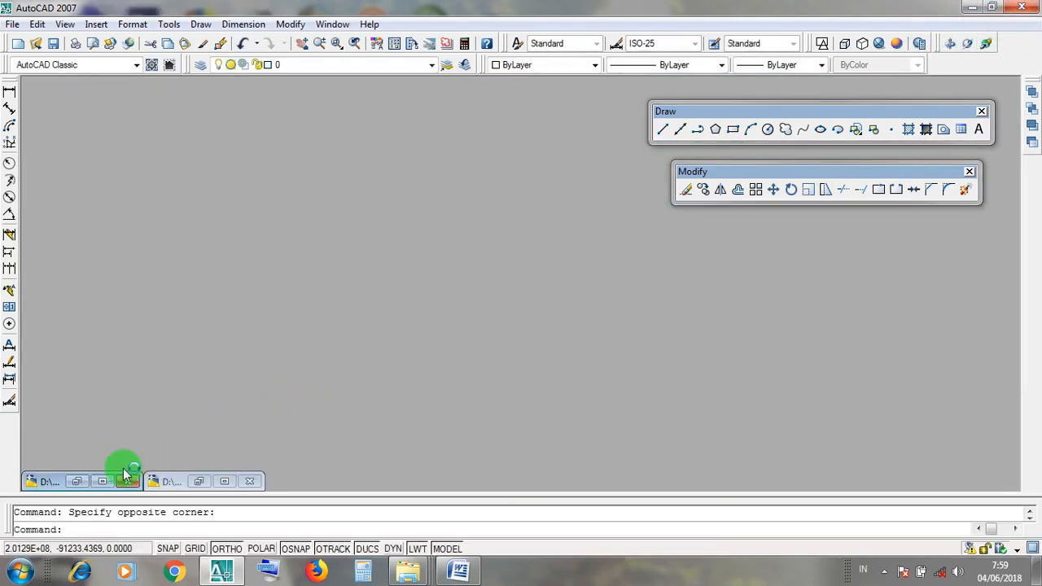
Restore the drawing LATIHAN RUMAH 2D.dwg and examine the short canopy profile against the outer wall line beside the door
left_click(103, 482)
scroll(283, 293, "up", 3)
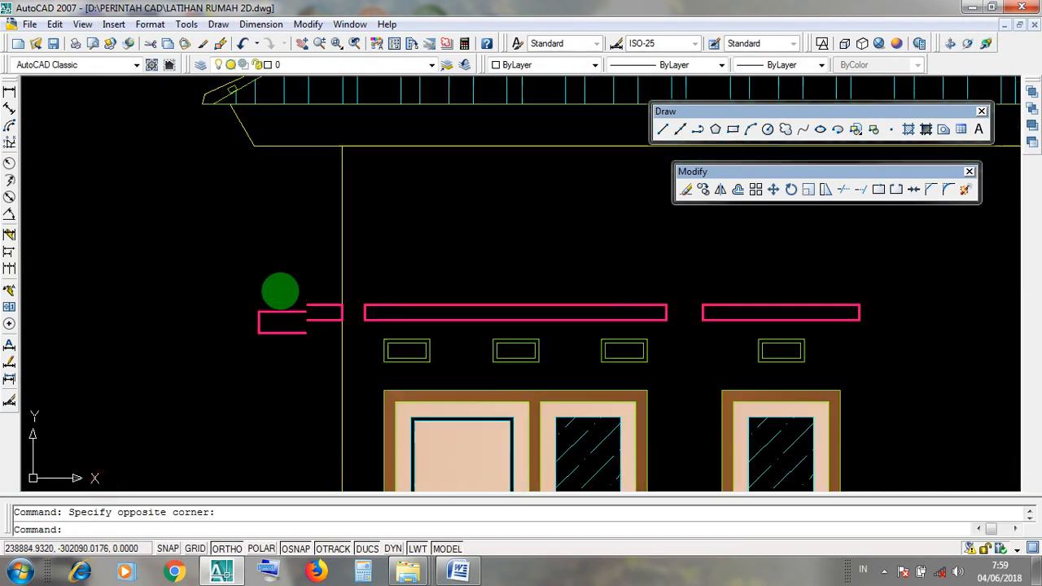
left_click(303, 321)
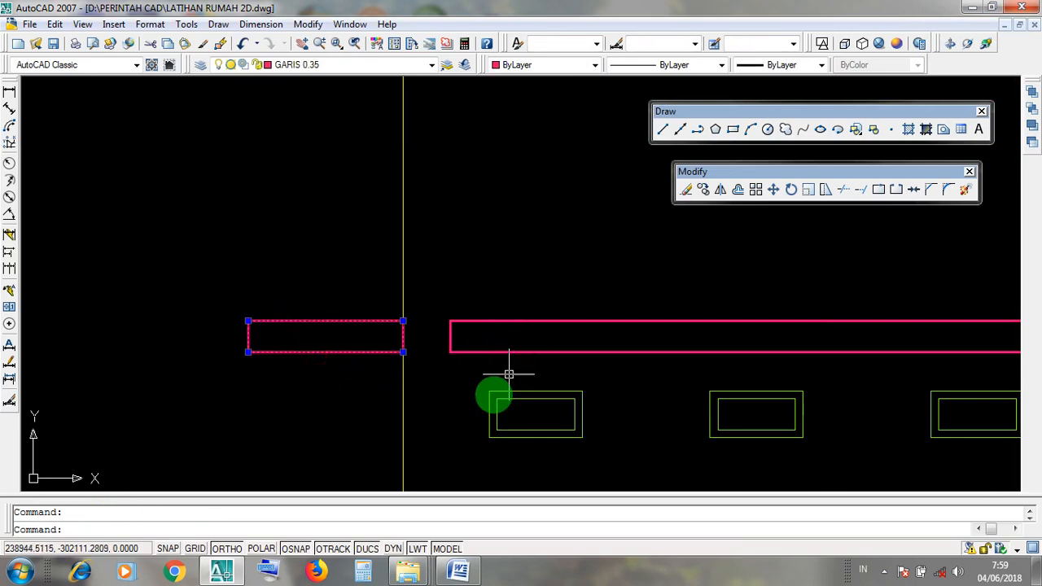
scroll(421, 398, "down", 5)
scroll(528, 394, "up", 5)
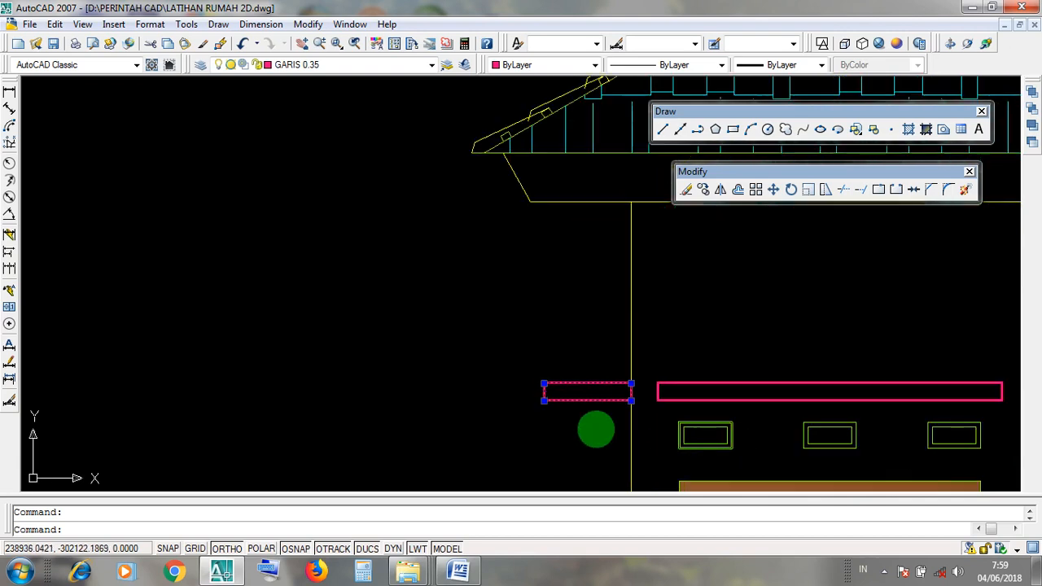
left_click(633, 423)
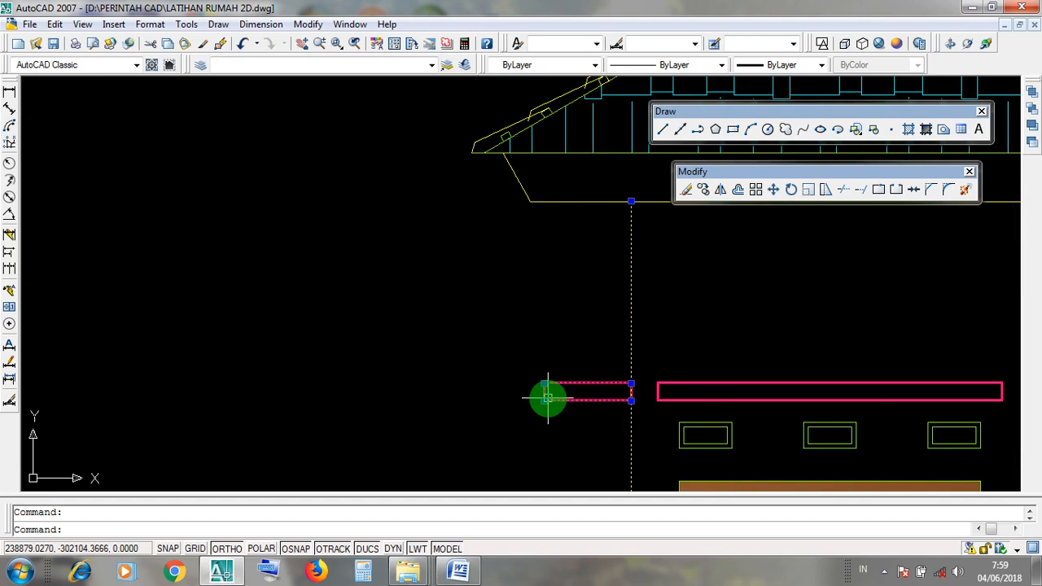
key("Escape")
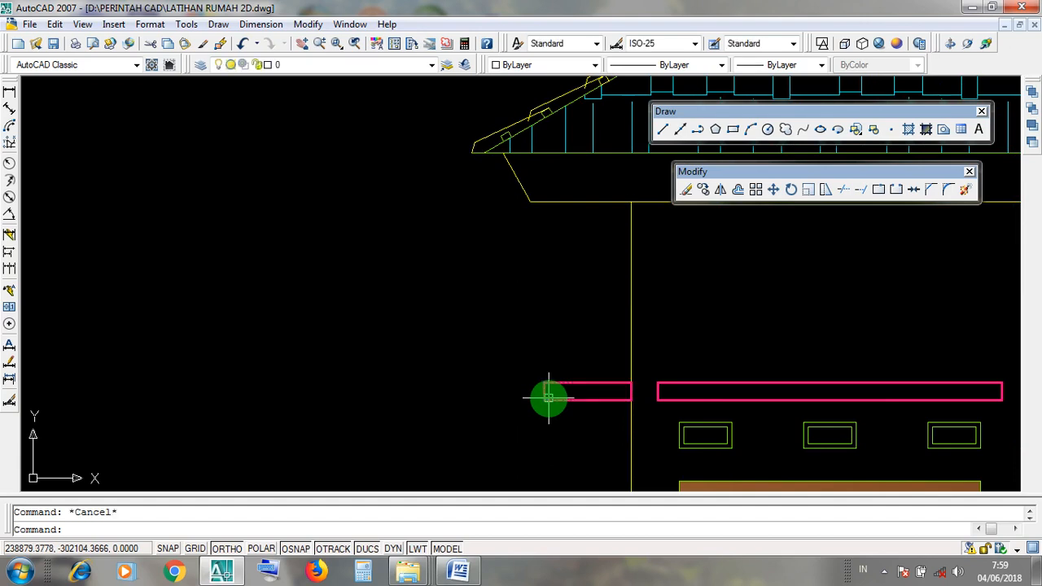
Highlight the three long canopies above the door and windows to compare them with the short side profile, and clear the selection
scroll(549, 397, "down", 3)
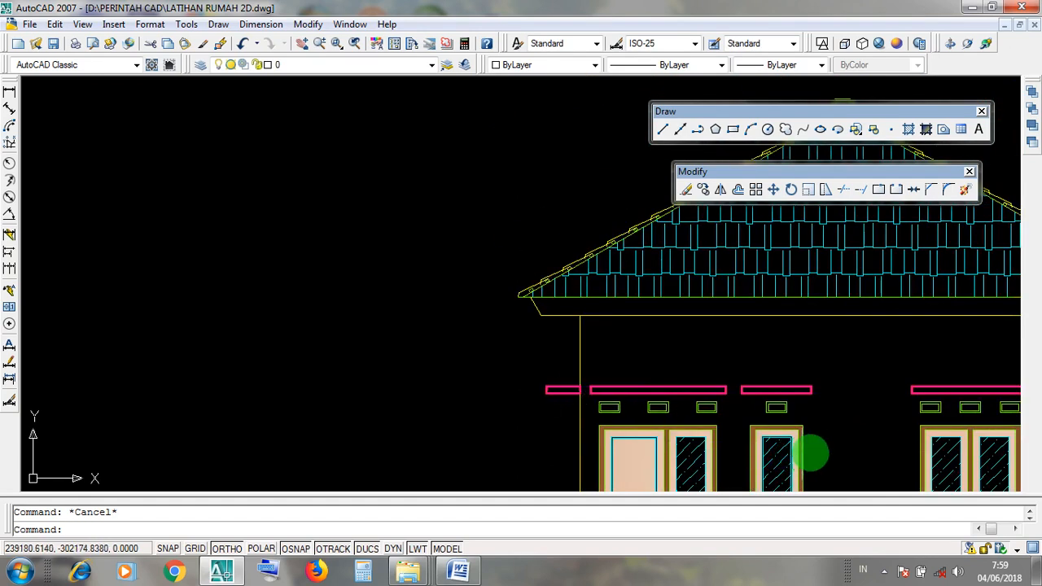
scroll(810, 443, "up", 1)
middle_click_drag(663, 388, 530, 361)
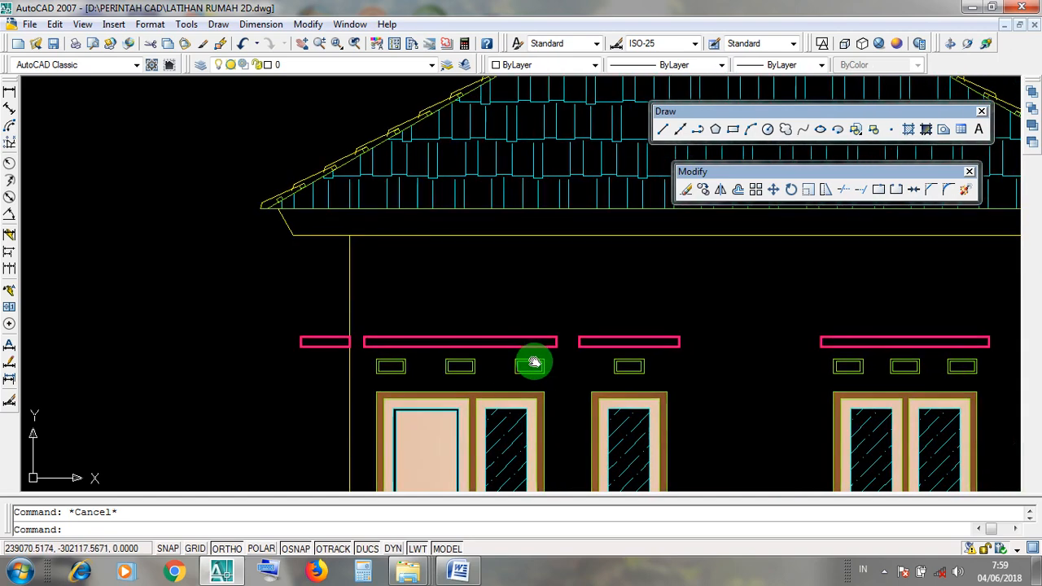
left_click(505, 342)
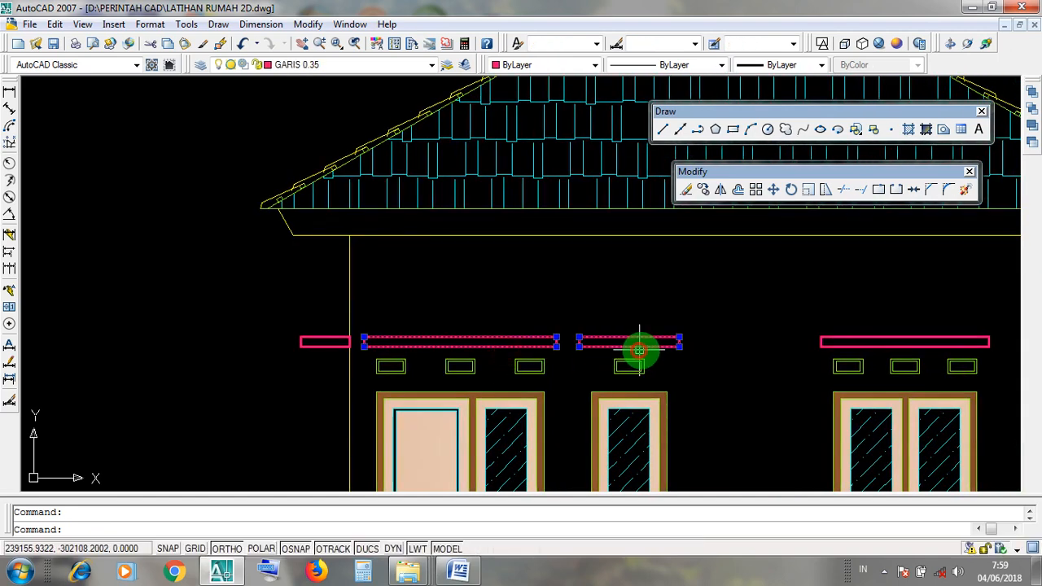
left_click(903, 345)
middle_click_drag(759, 372, 583, 363)
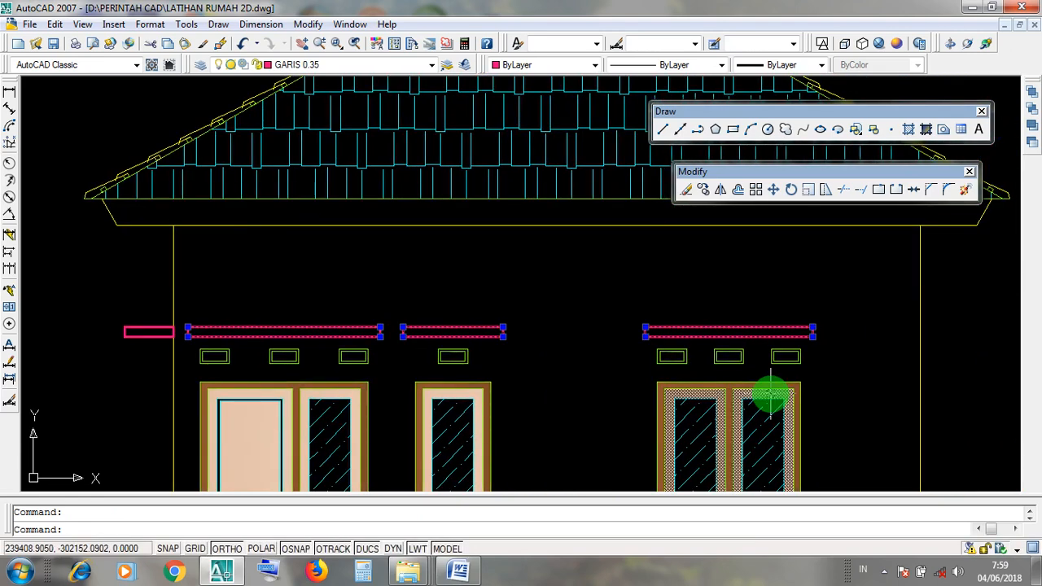
key("Escape")
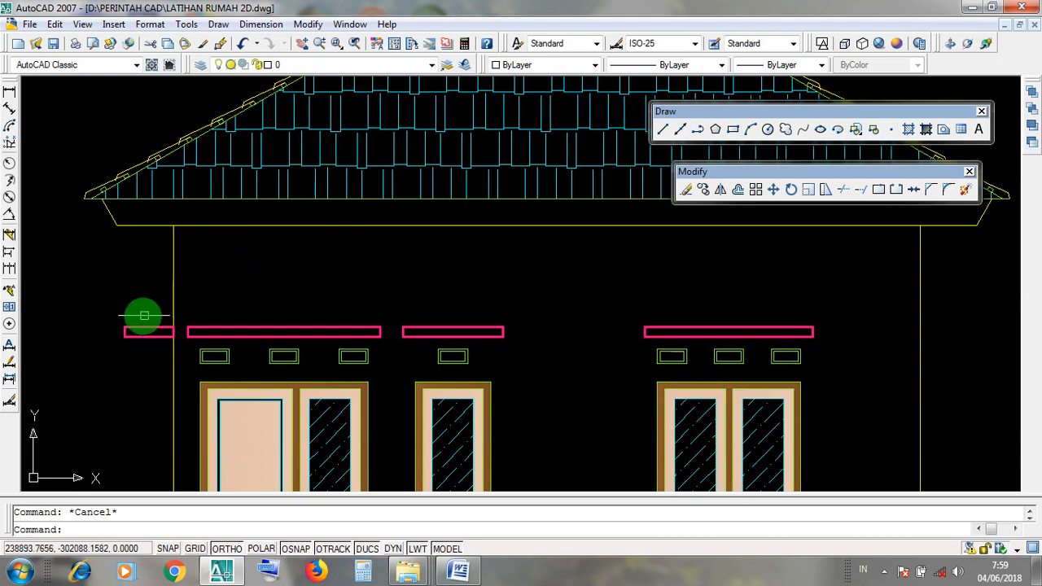
Compare the short canopy profile outside the frame with the walls of the side elevation inside the ATAP PERISAI KOMBINASI frame
scroll(366, 344, "down", 6)
left_click(302, 328)
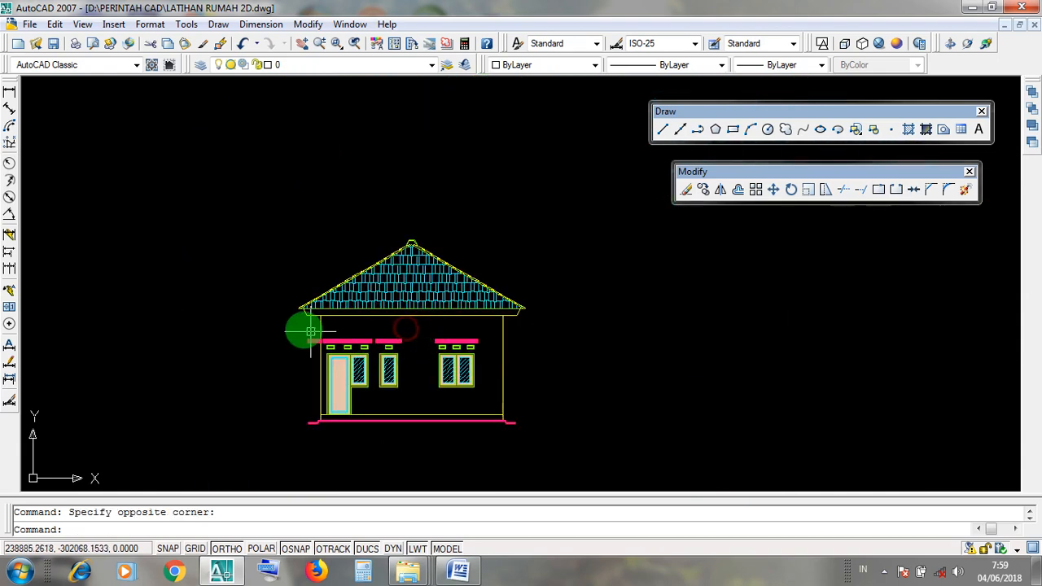
scroll(294, 334, "up", 5)
left_click(282, 346)
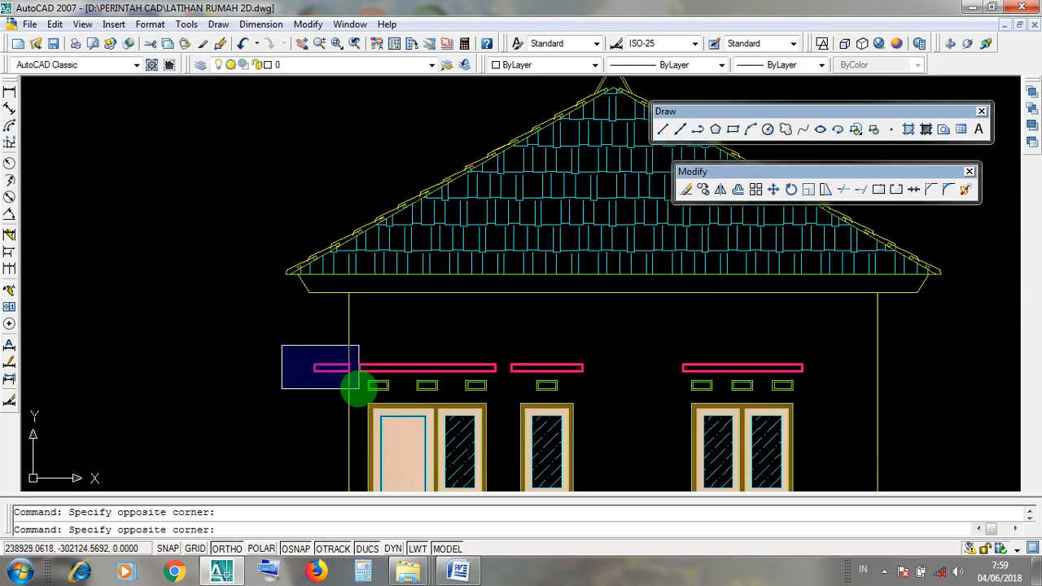
left_click(356, 391)
scroll(306, 321, "down", 5)
scroll(298, 314, "down", 2)
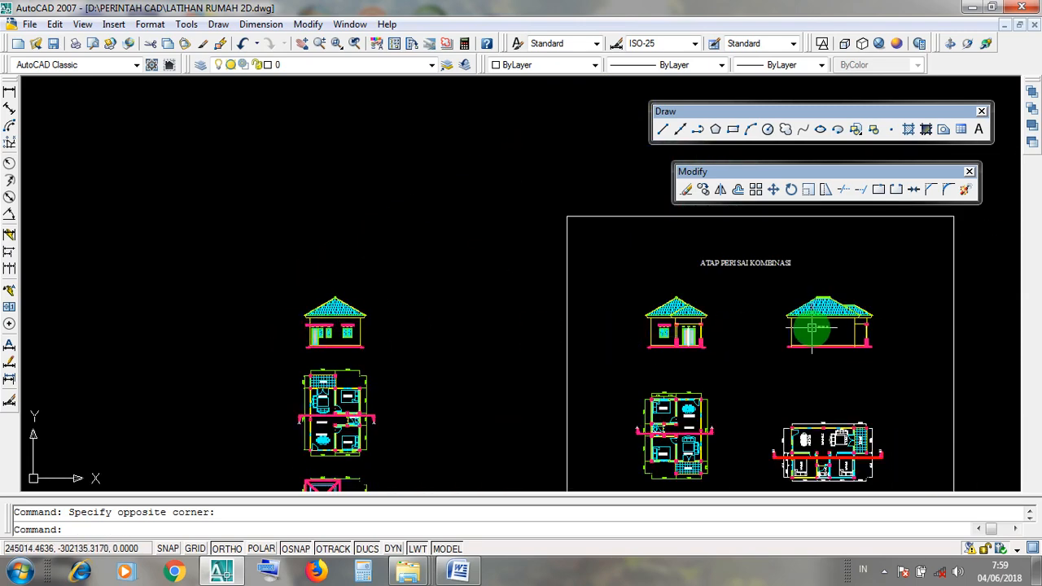
scroll(796, 318, "up", 4)
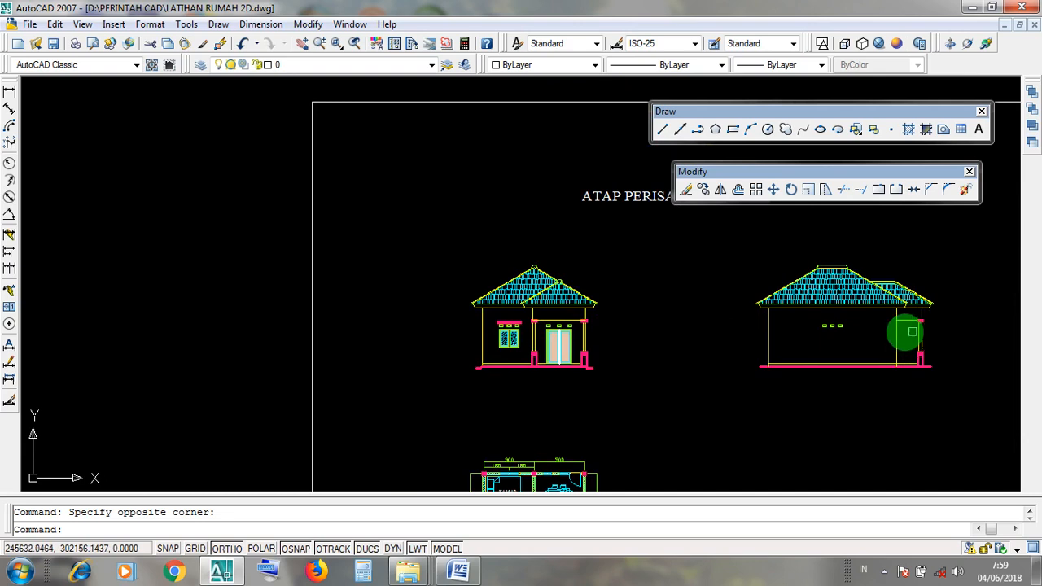
scroll(825, 351, "down", 4)
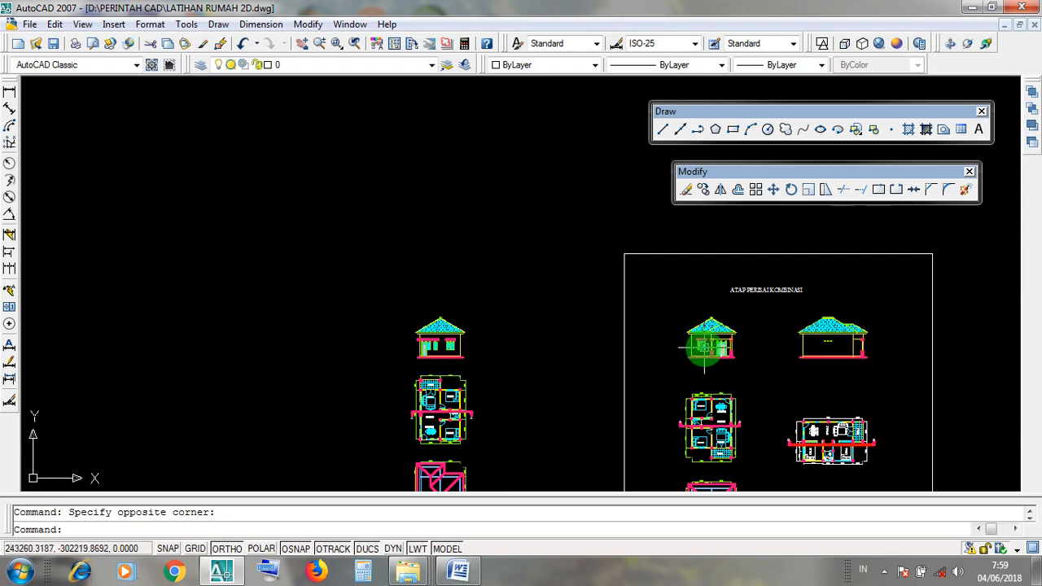
Review the unframed elevation against the framed front and side elevations, focusing on the canopy end at its door-side wall
scroll(435, 333, "up", 3)
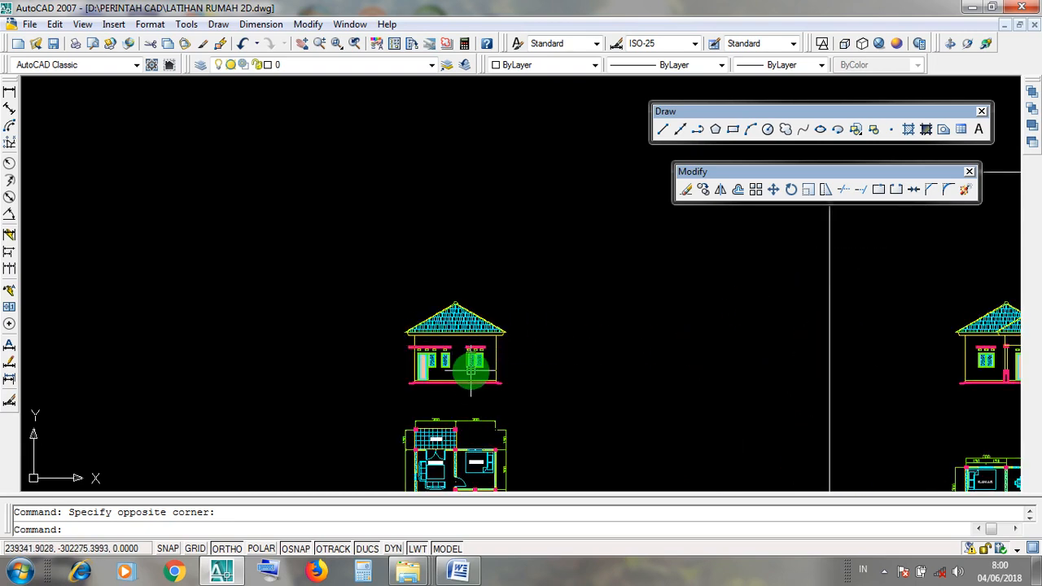
scroll(438, 362, "up", 3)
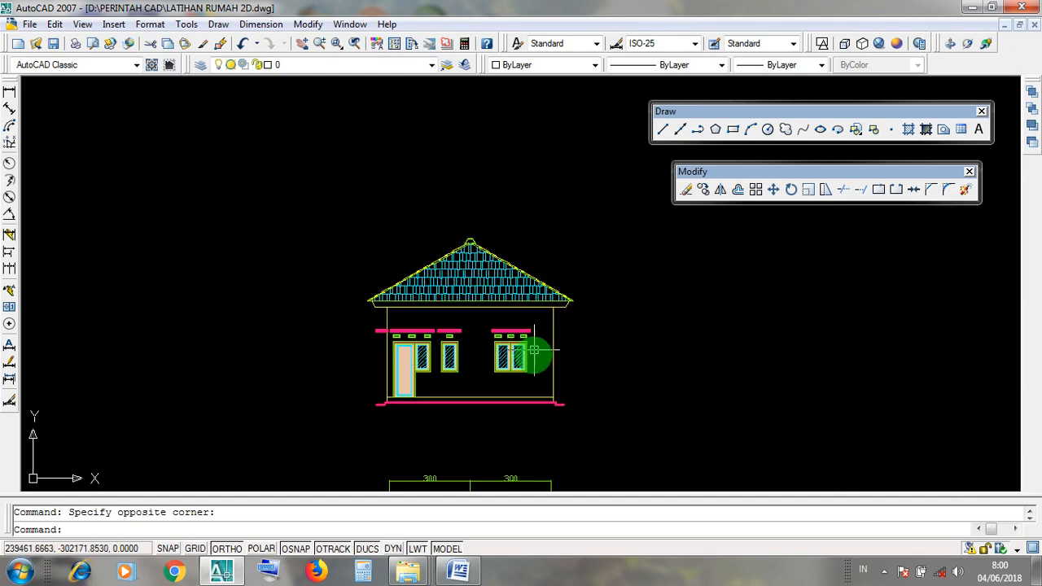
scroll(469, 359, "down", 7)
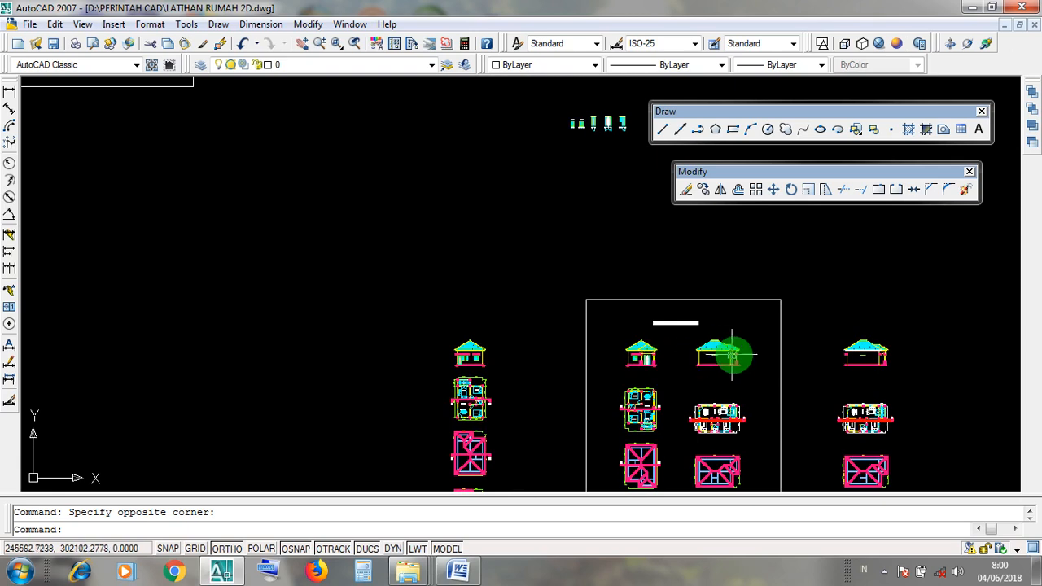
scroll(727, 356, "up", 3)
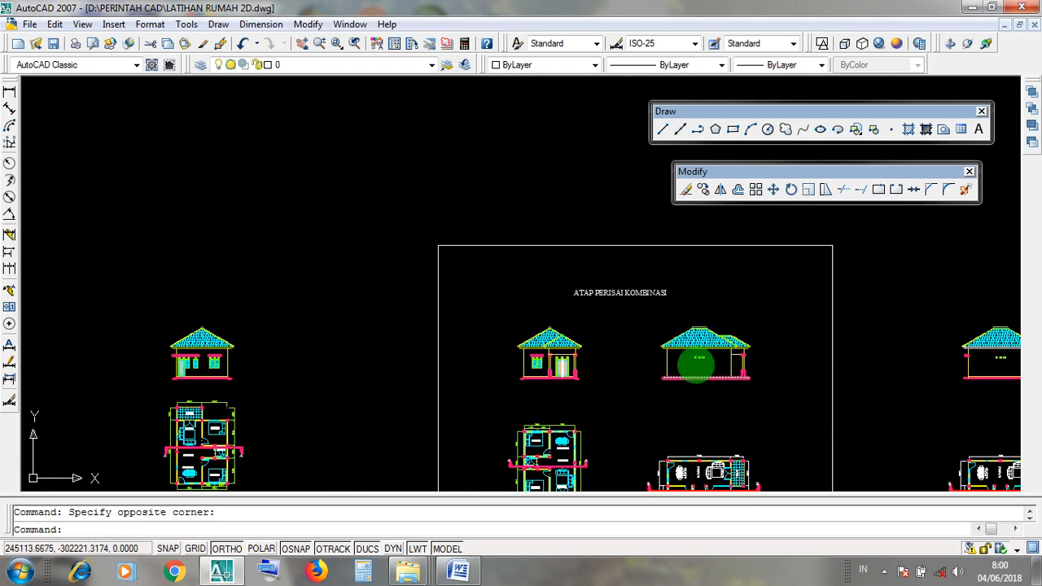
scroll(134, 350, "up", 3)
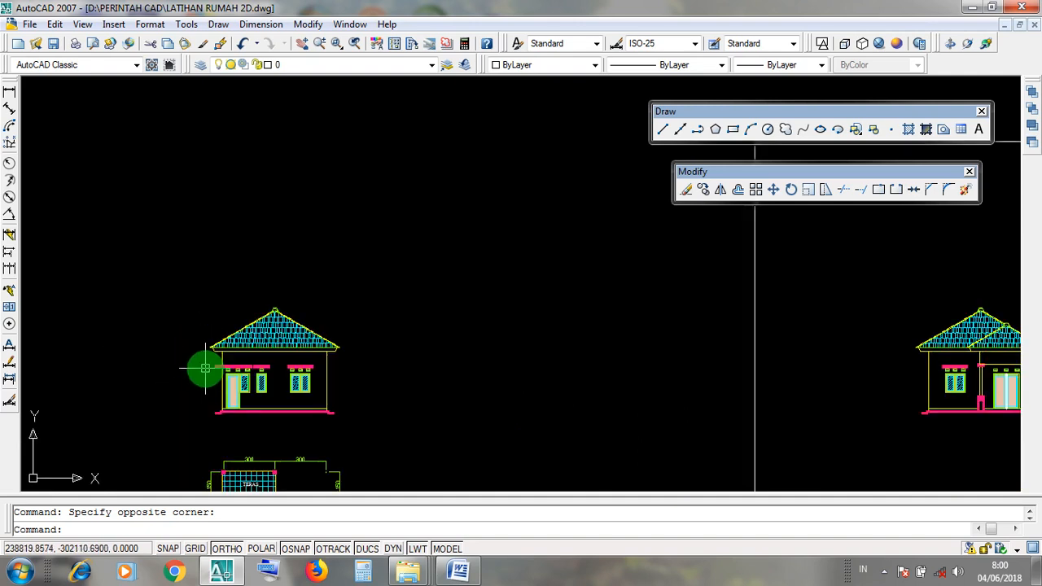
scroll(203, 373, "up", 3)
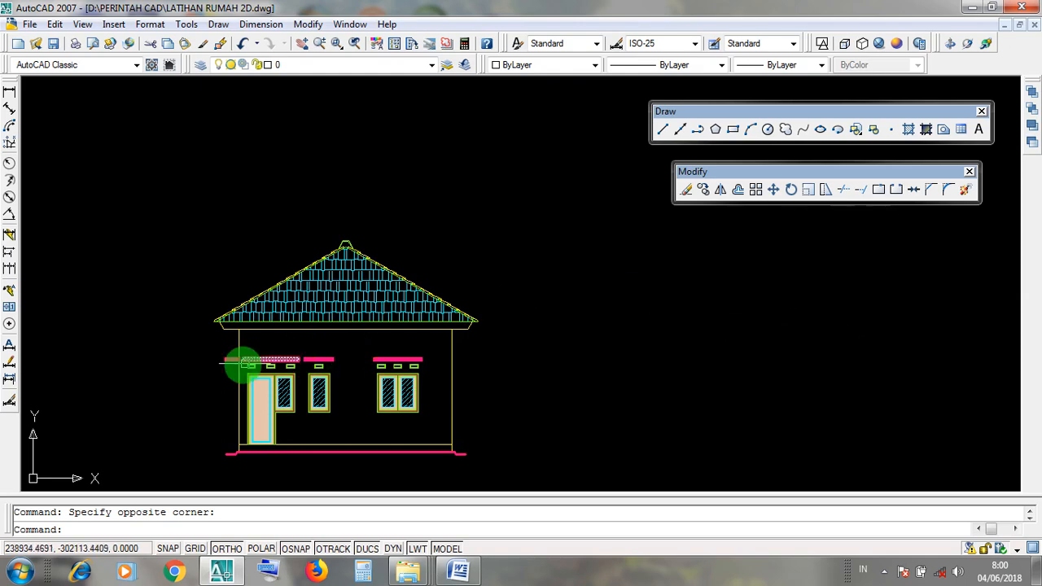
scroll(221, 365, "up", 3)
scroll(226, 342, "down", 3)
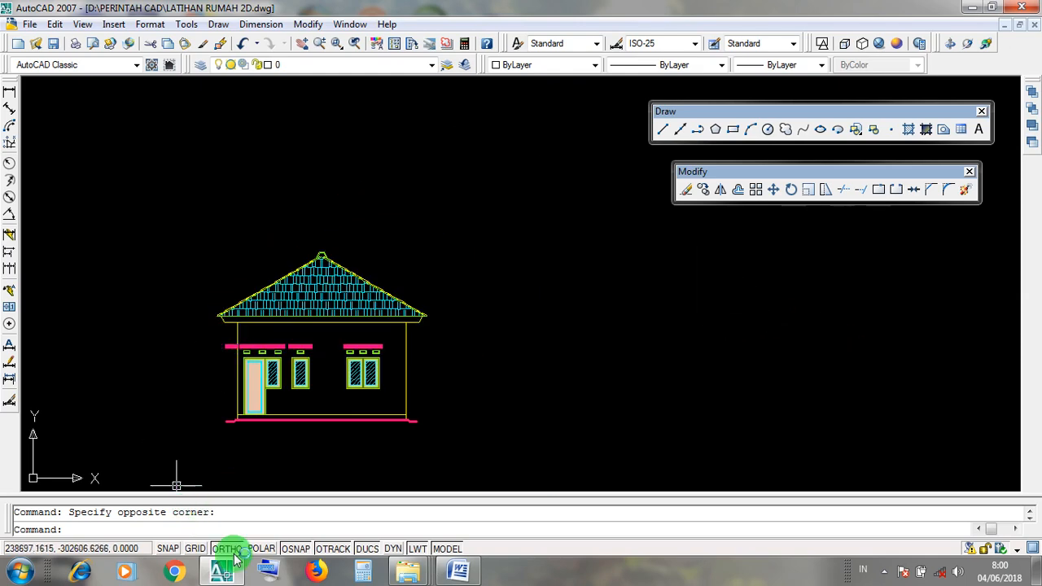
scroll(205, 328, "up", 3)
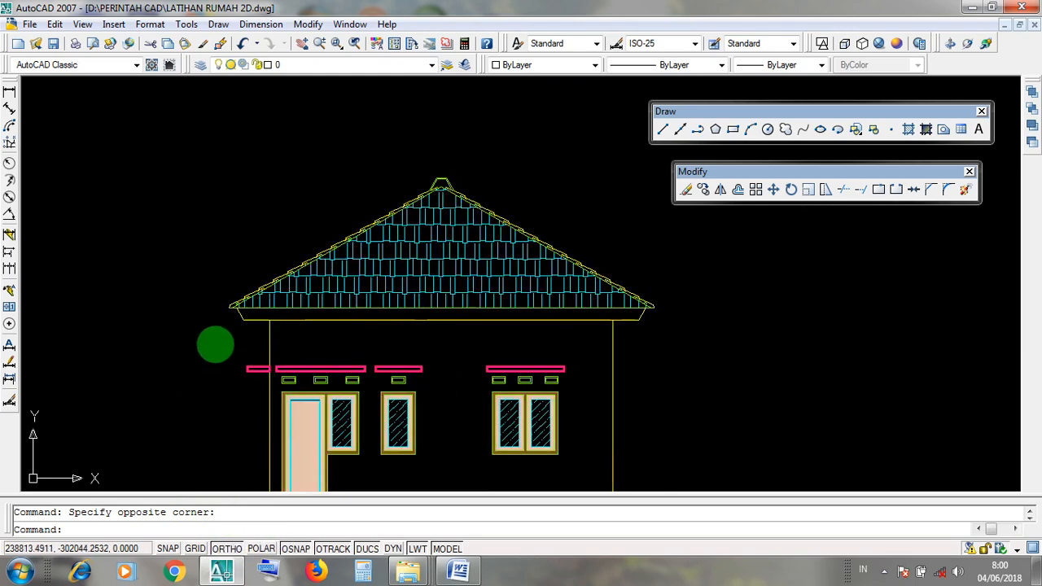
scroll(243, 400, "down", 3)
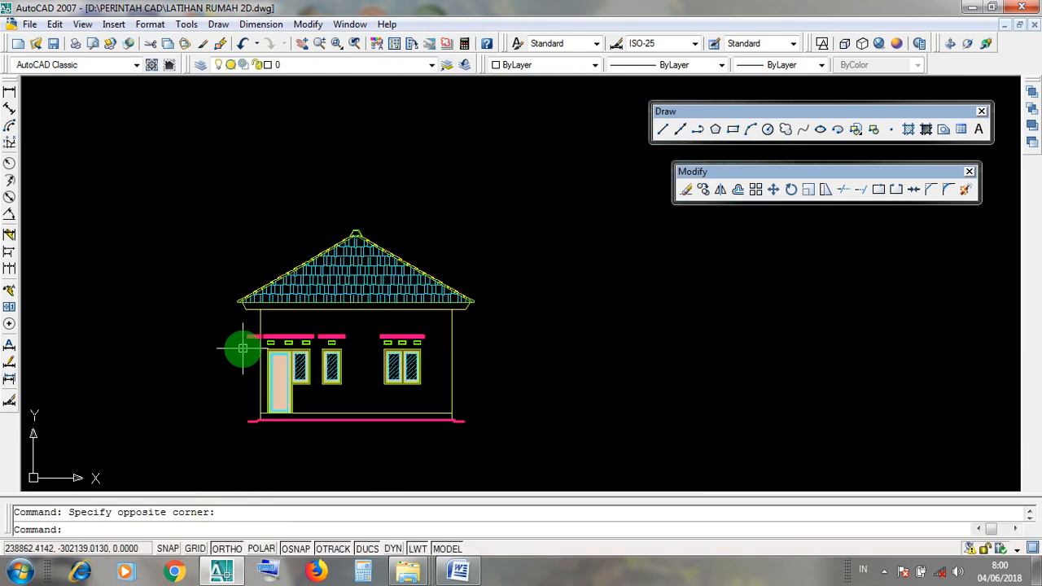
scroll(243, 348, "down", 4)
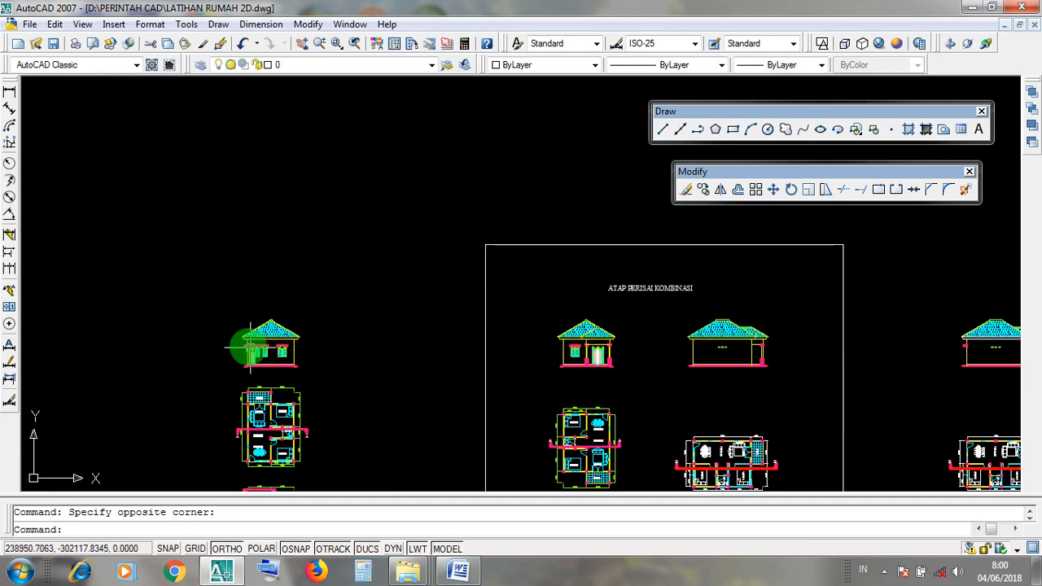
scroll(237, 345, "up", 4)
scroll(247, 351, "up", 4)
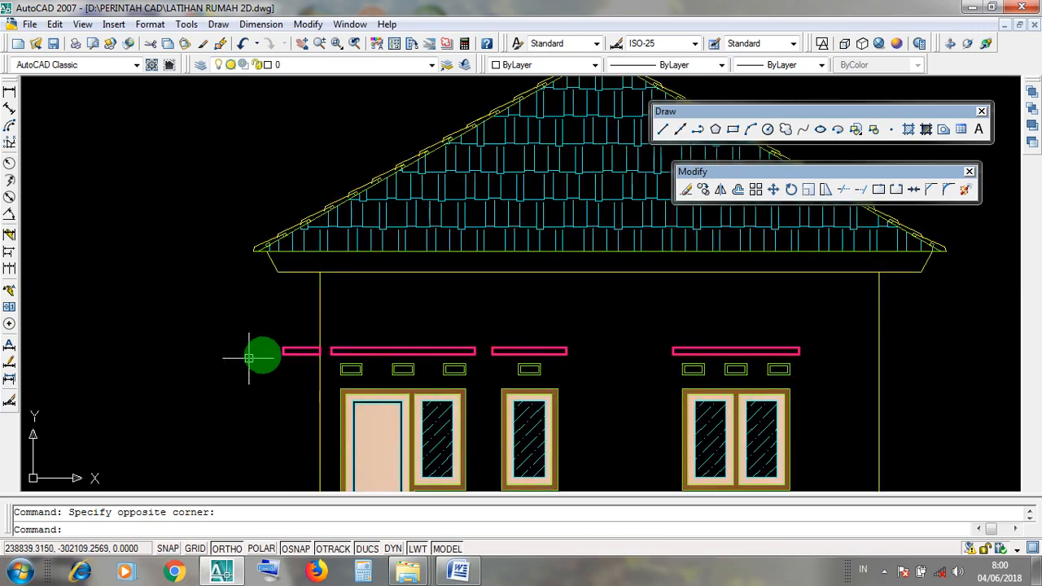
Copy the short canopy profile from the unframed elevation, by its wall-side edge midpoint, onto the outer wall line of the framed side elevation
left_click(316, 377)
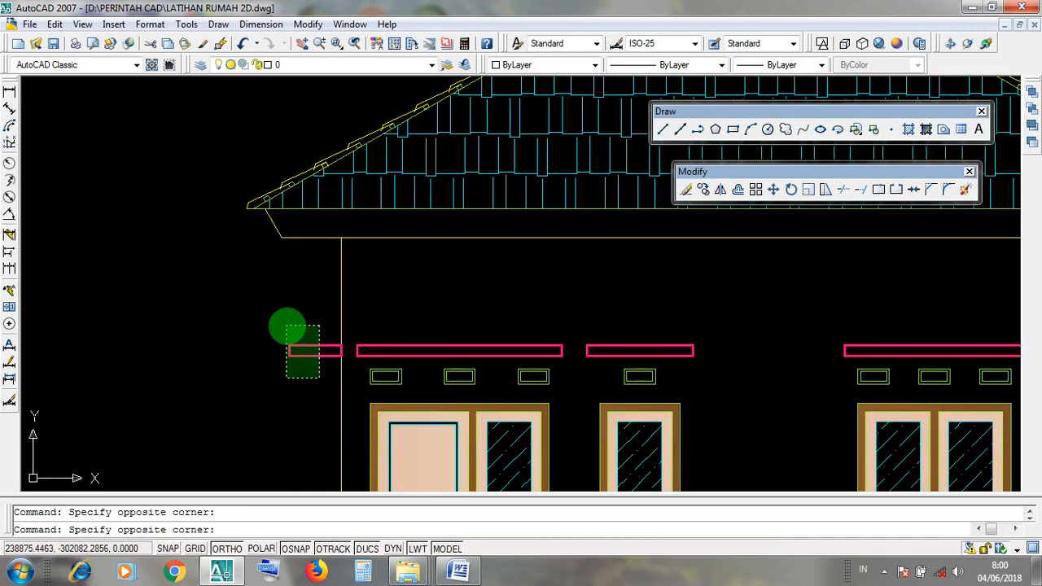
left_click(261, 328)
scroll(318, 351, "up", 2)
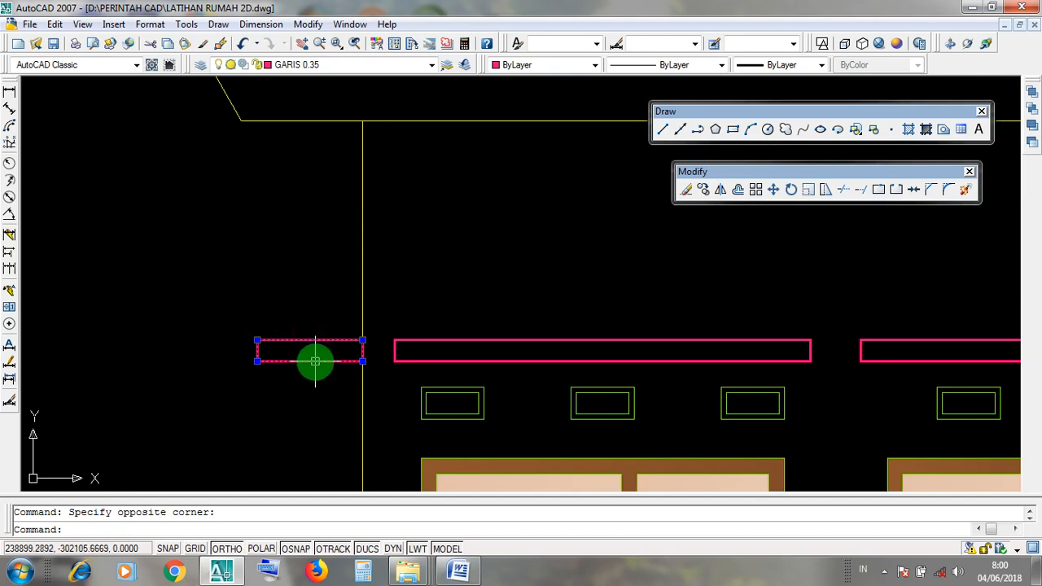
left_click(315, 360)
scroll(352, 385, "down", 5)
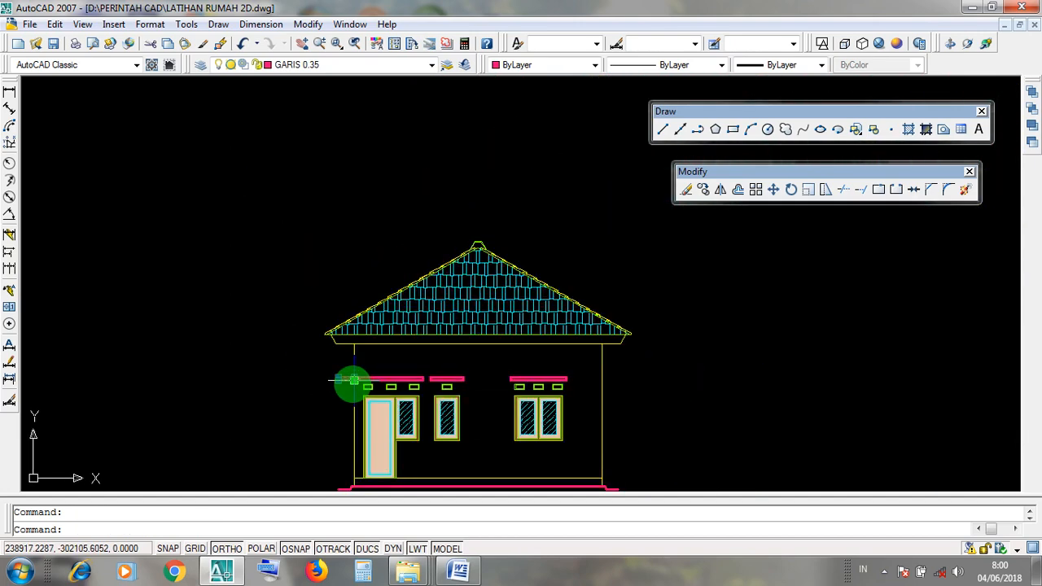
left_click(705, 192)
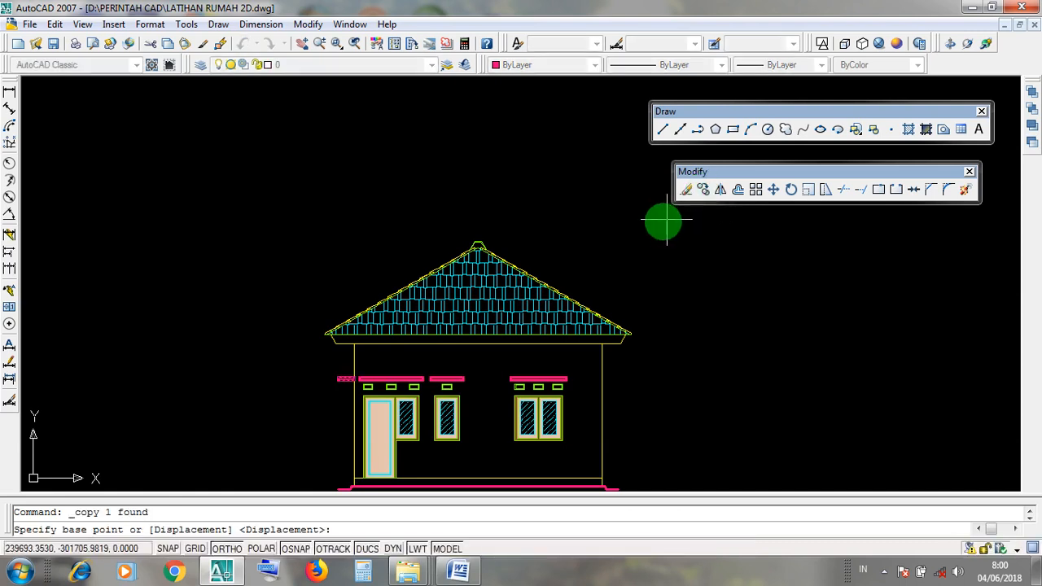
scroll(361, 377, "up", 10)
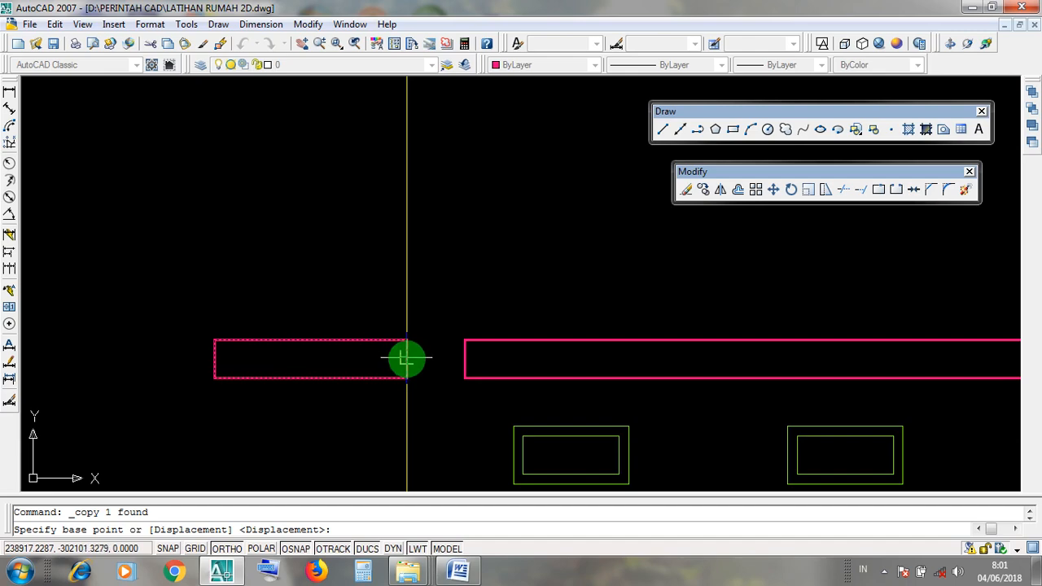
left_click(407, 359)
scroll(407, 359, "down", 10)
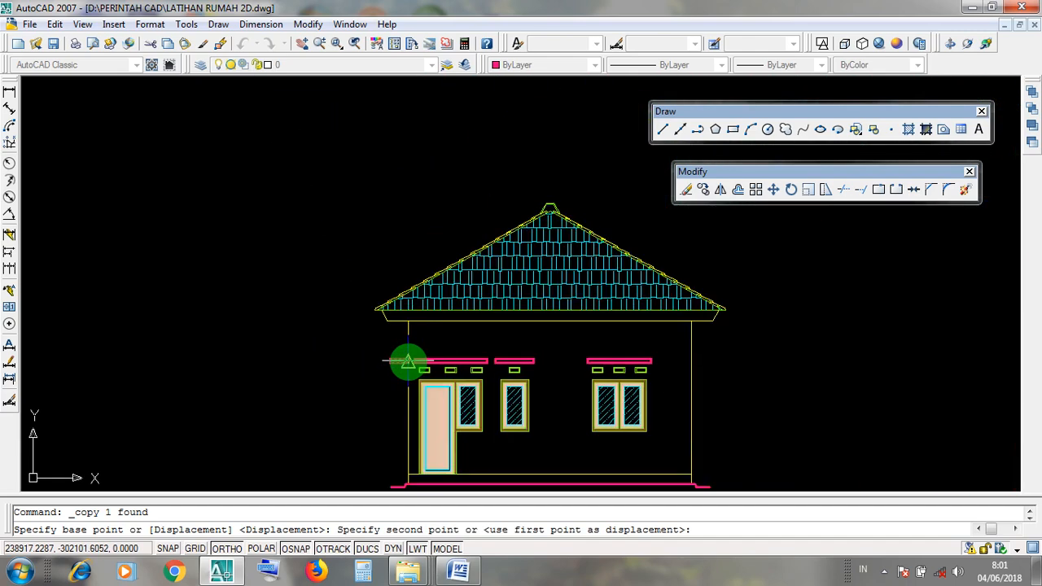
middle_click_drag(815, 377, 587, 380)
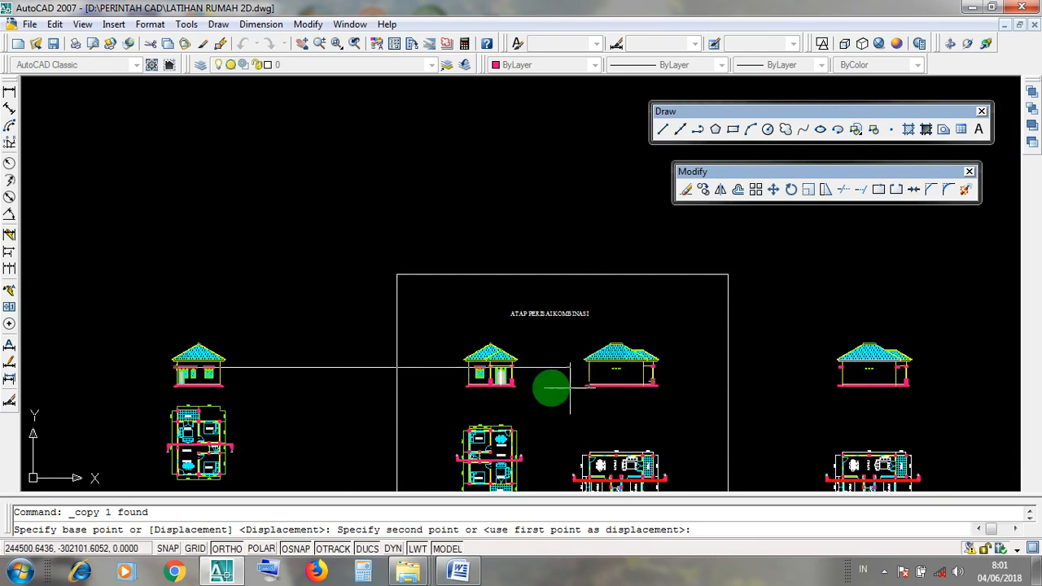
scroll(581, 367, "up", 10)
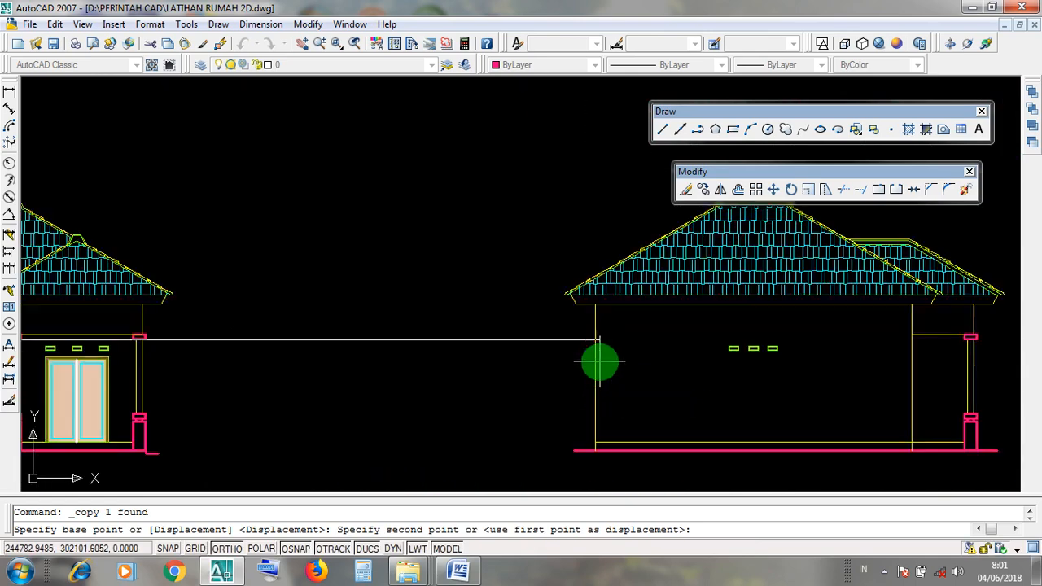
scroll(600, 342, "down", 6)
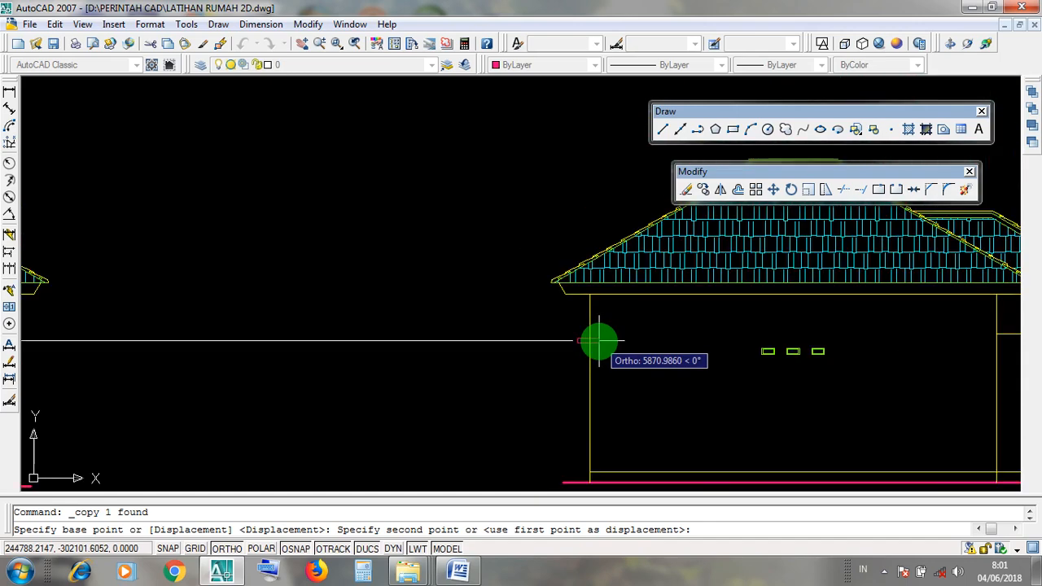
scroll(599, 342, "up", 4)
scroll(597, 342, "up", 3)
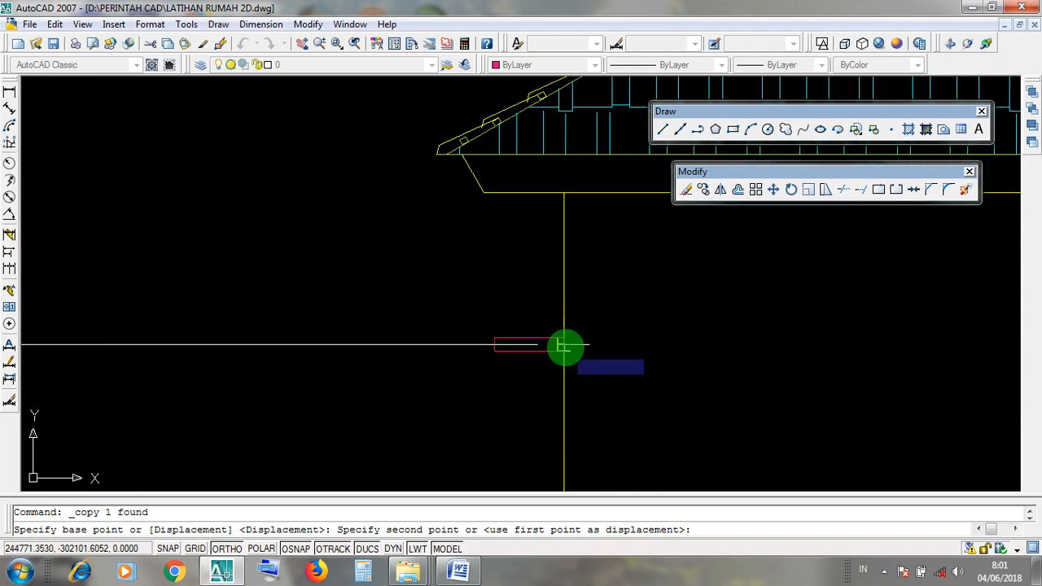
left_click(564, 346)
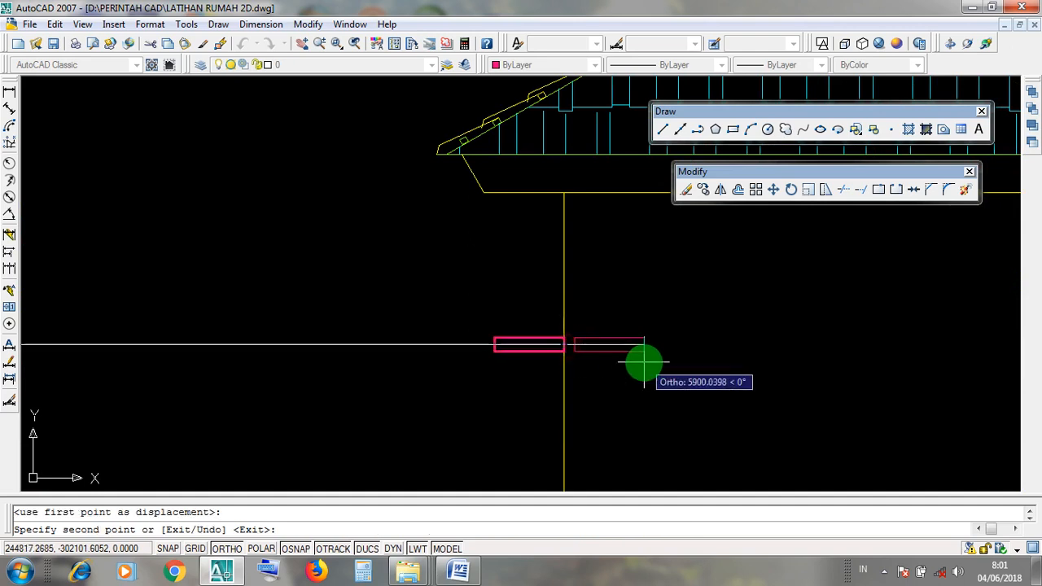
scroll(644, 360, "down", 3)
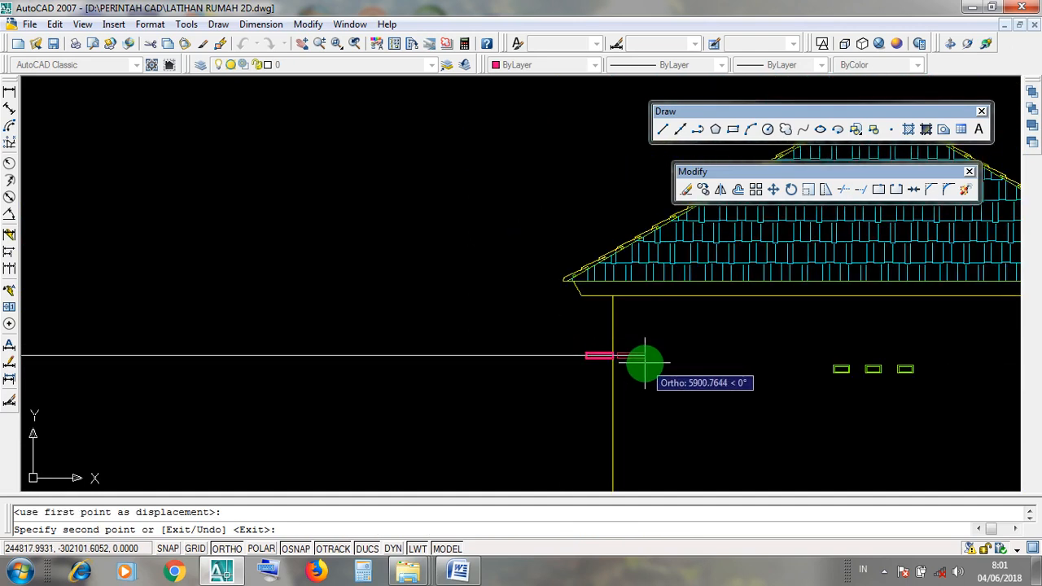
key("Return")
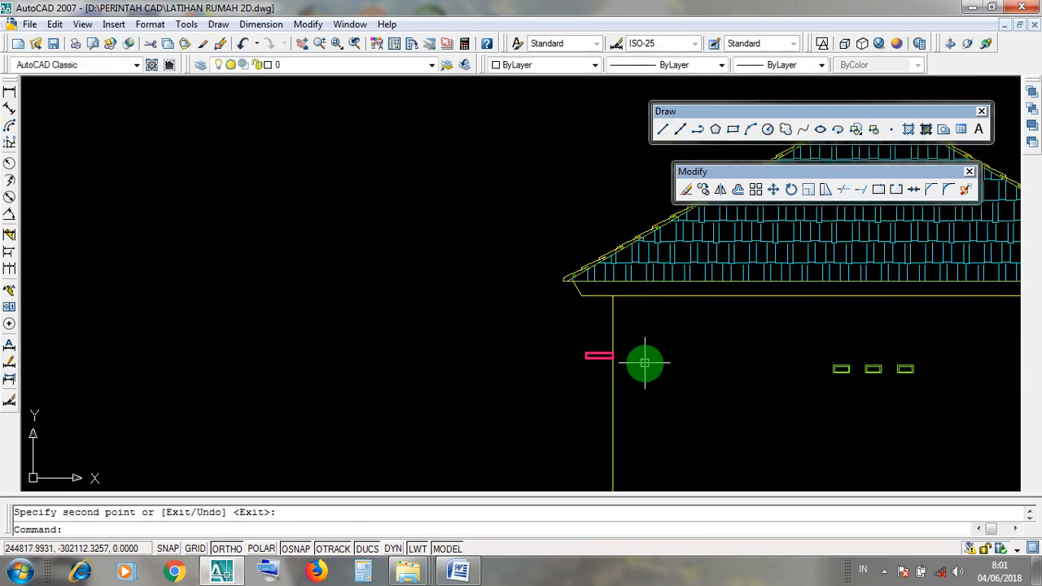
Examine the framed side elevation, comparing the canopy profile on the outer wall with the opposite wall line beside the porch
scroll(644, 364, "down", 4)
scroll(513, 365, "up", 3)
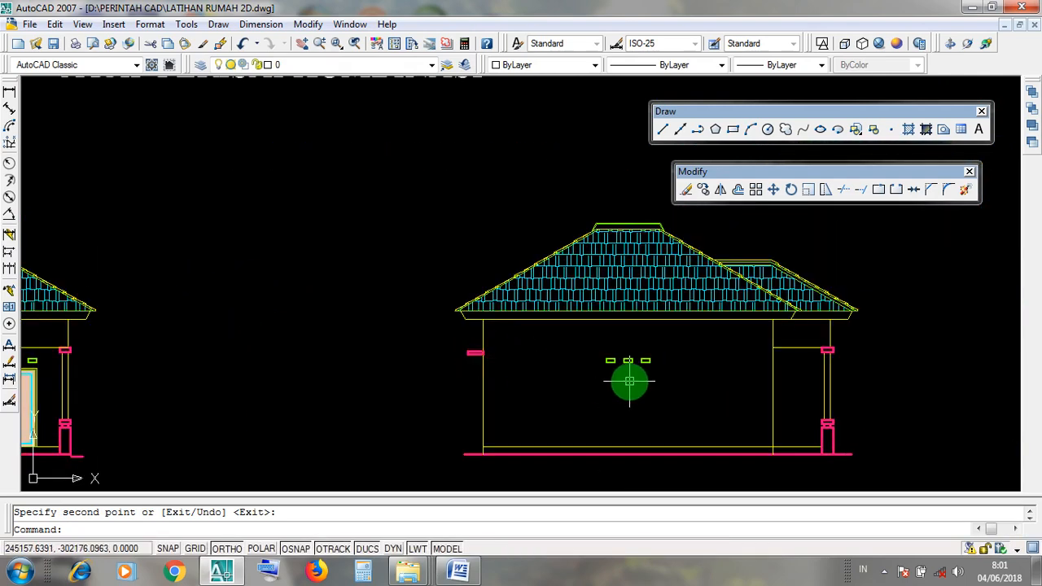
middle_click_drag(728, 367, 591, 349)
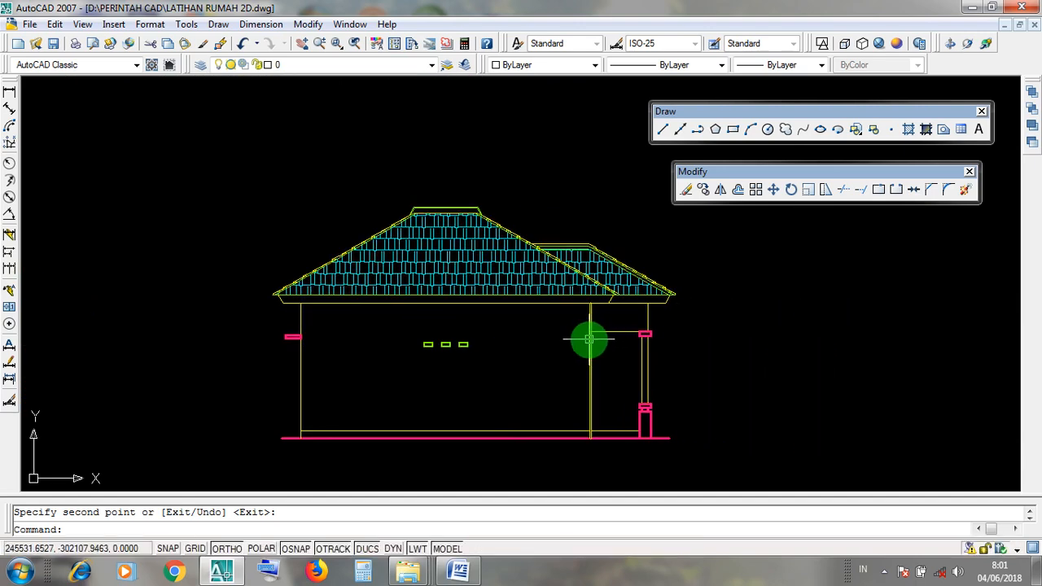
scroll(270, 337, "up", 4)
scroll(307, 329, "down", 2)
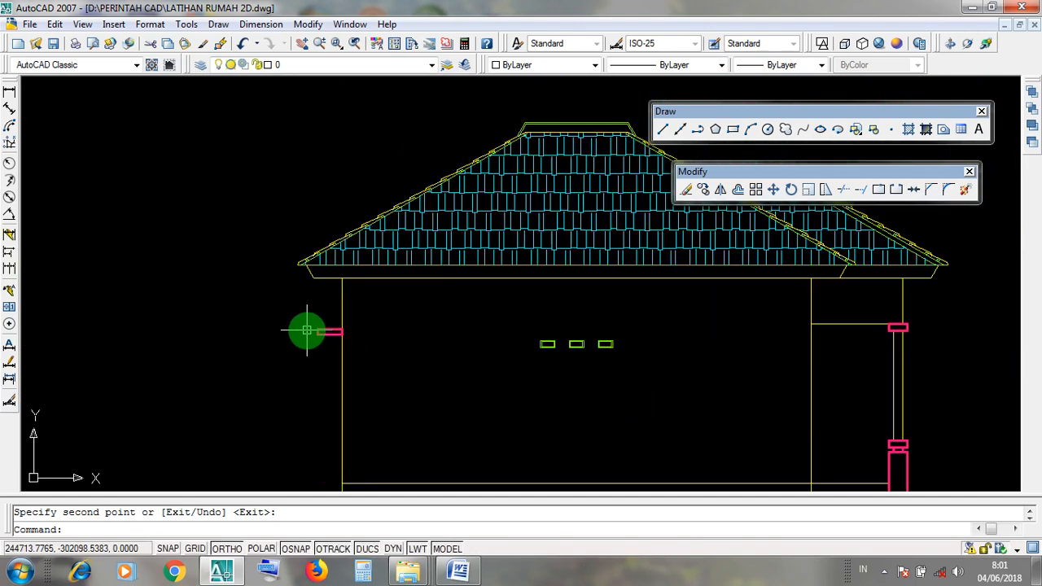
scroll(307, 329, "down", 2)
scroll(303, 328, "up", 3)
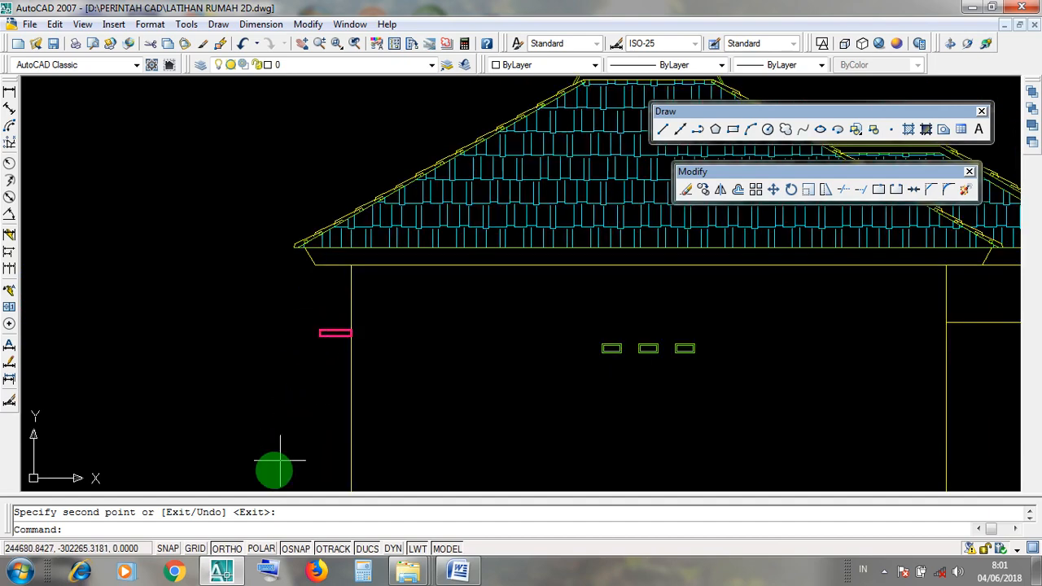
middle_click_drag(332, 358, 302, 299)
scroll(303, 299, "up", 3)
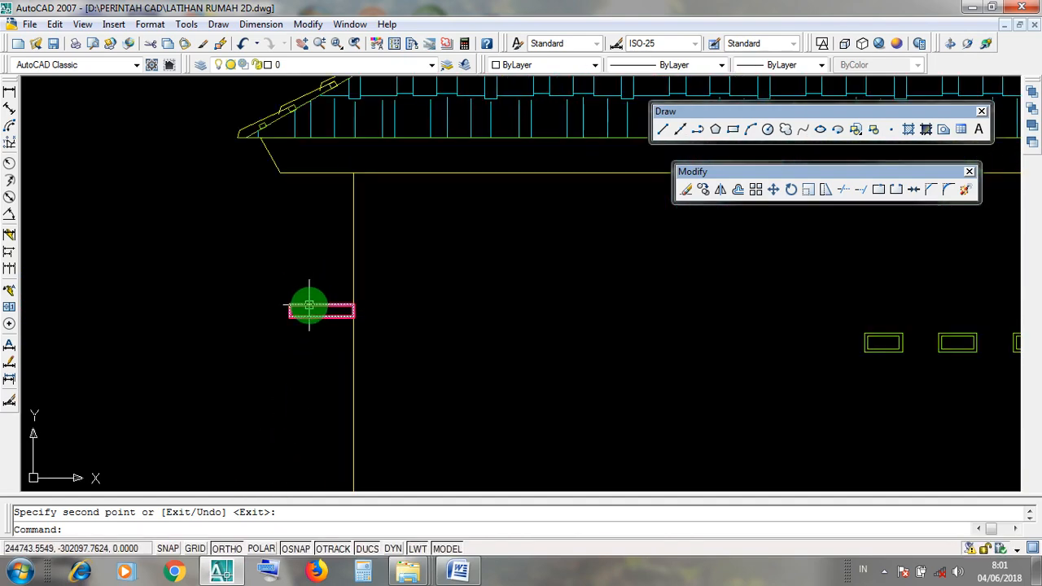
Copy the canopy profile by its outer edge midpoint horizontally onto the opposite wall line, so it projects into the porch
key("Return")
left_click(310, 330)
left_click(274, 286)
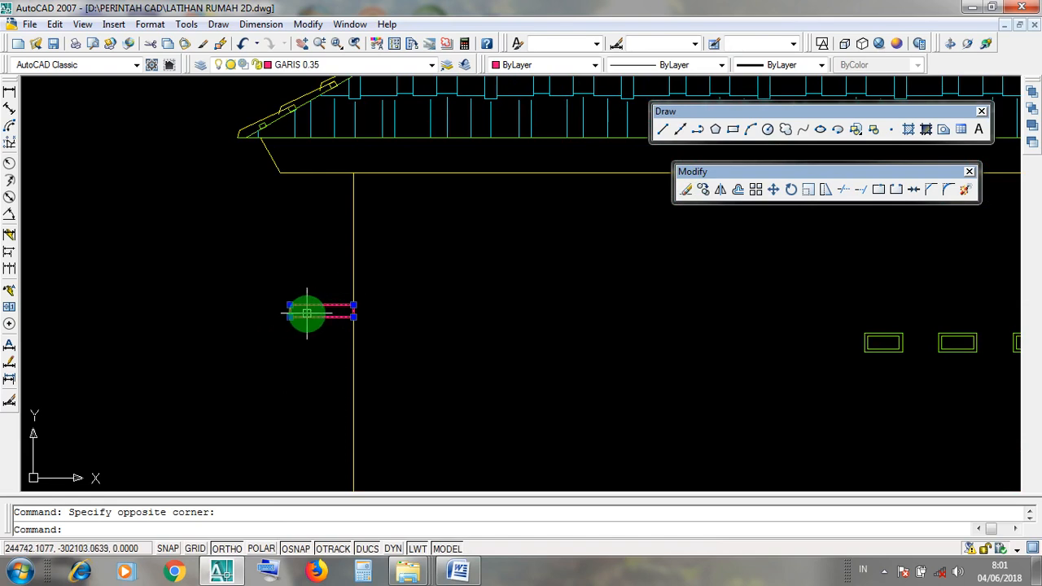
left_click(704, 190)
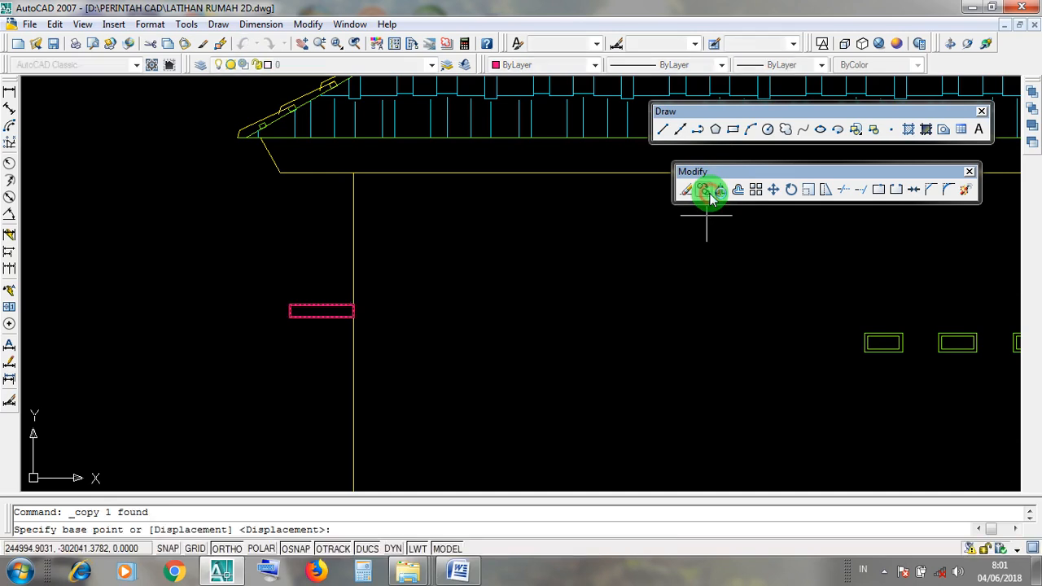
scroll(319, 281, "up", 2)
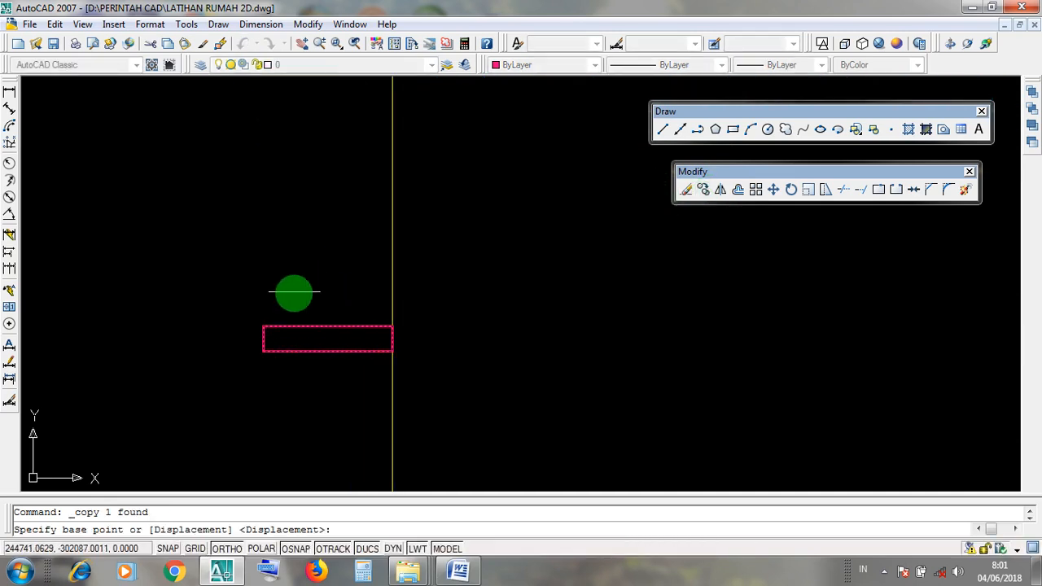
left_click(263, 339)
scroll(263, 339, "down", 5)
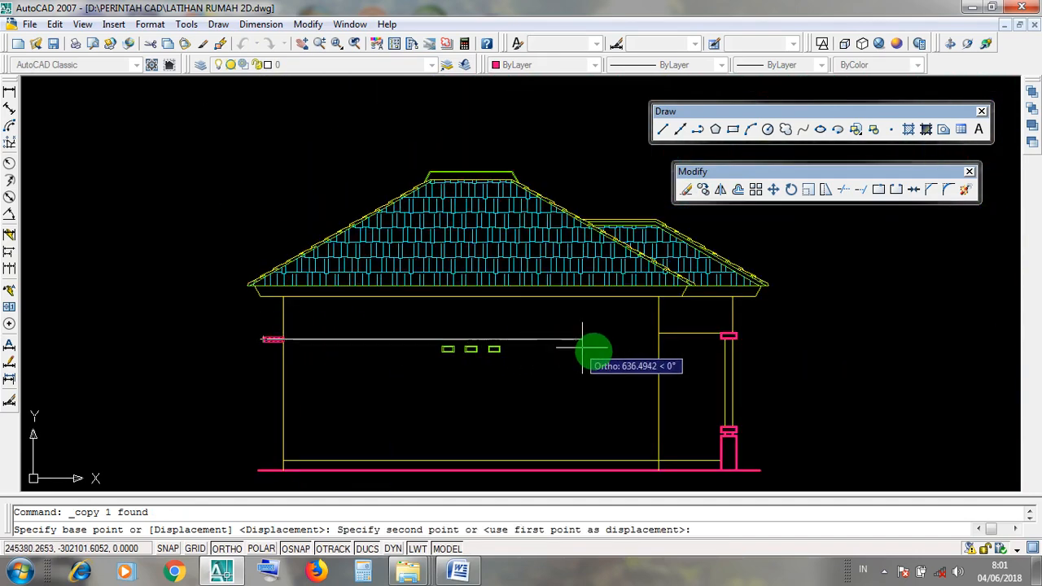
scroll(691, 339, "up", 3)
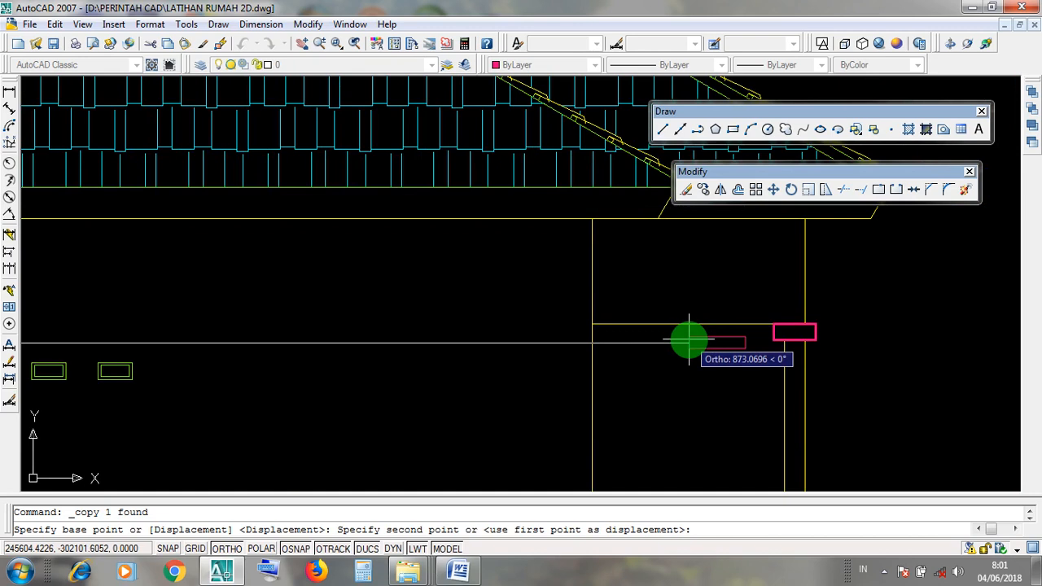
scroll(635, 342, "up", 3)
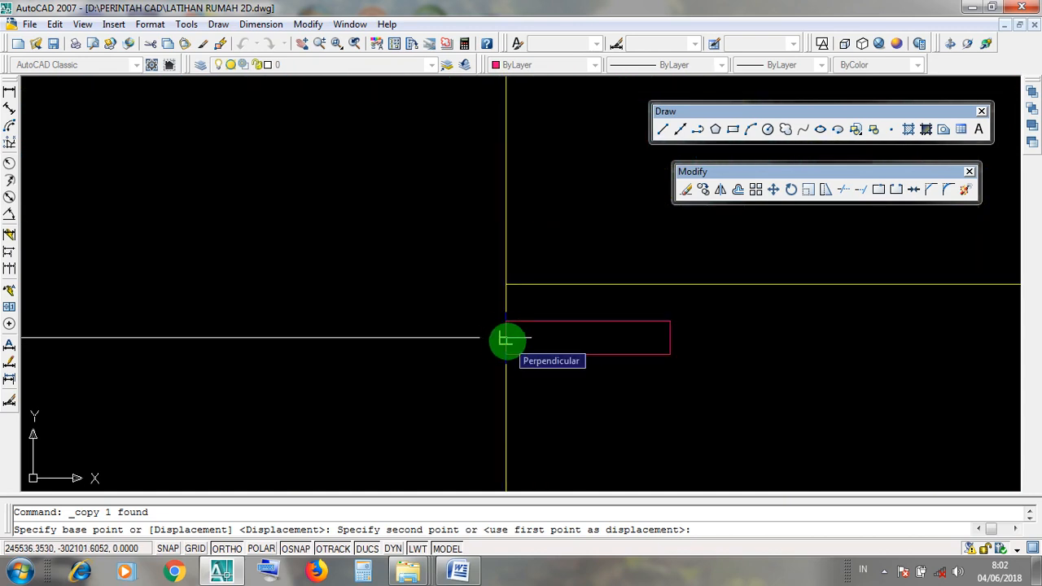
scroll(506, 340, "down", 3)
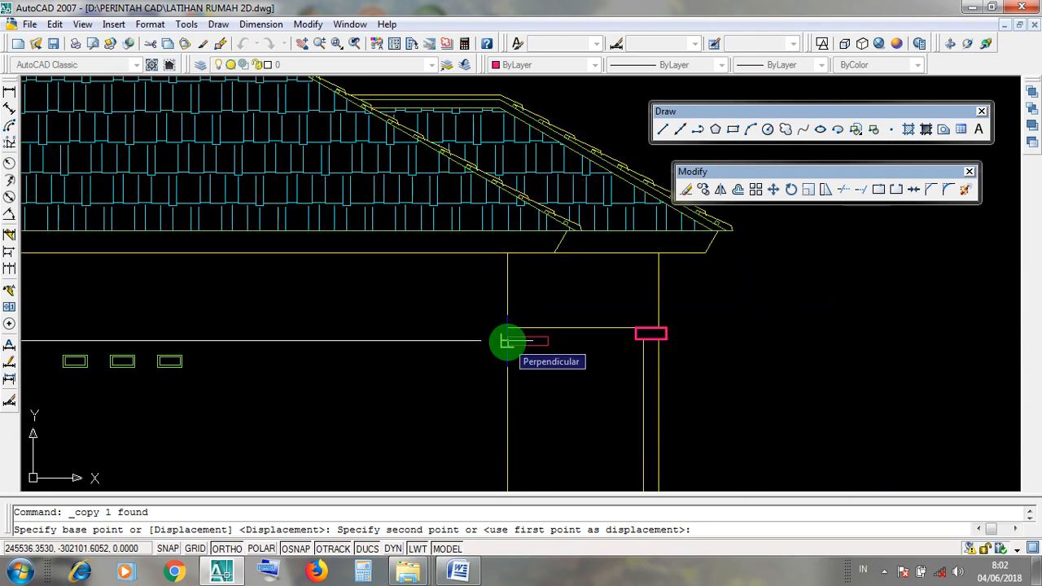
left_click(506, 340)
scroll(770, 387, "down", 4)
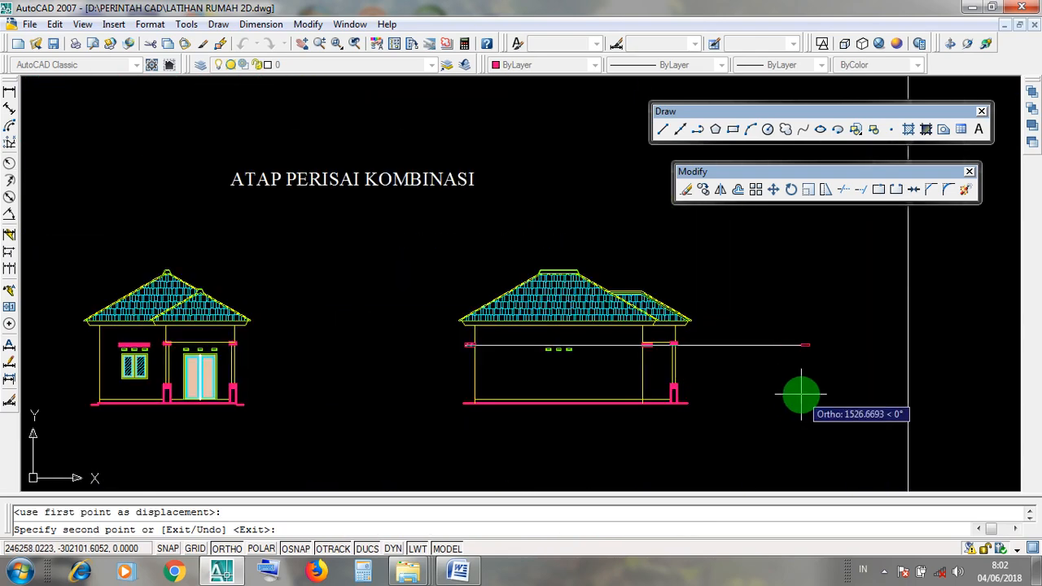
key("Return")
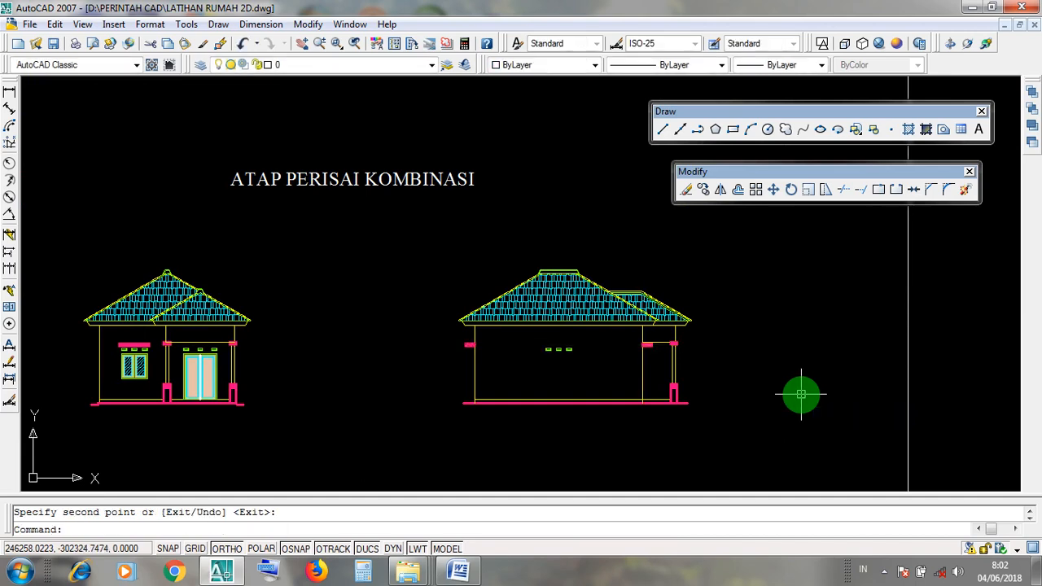
Check the wall between the two canopy profiles on the framed side elevation, including the area around the three vents
scroll(660, 360, "up", 4)
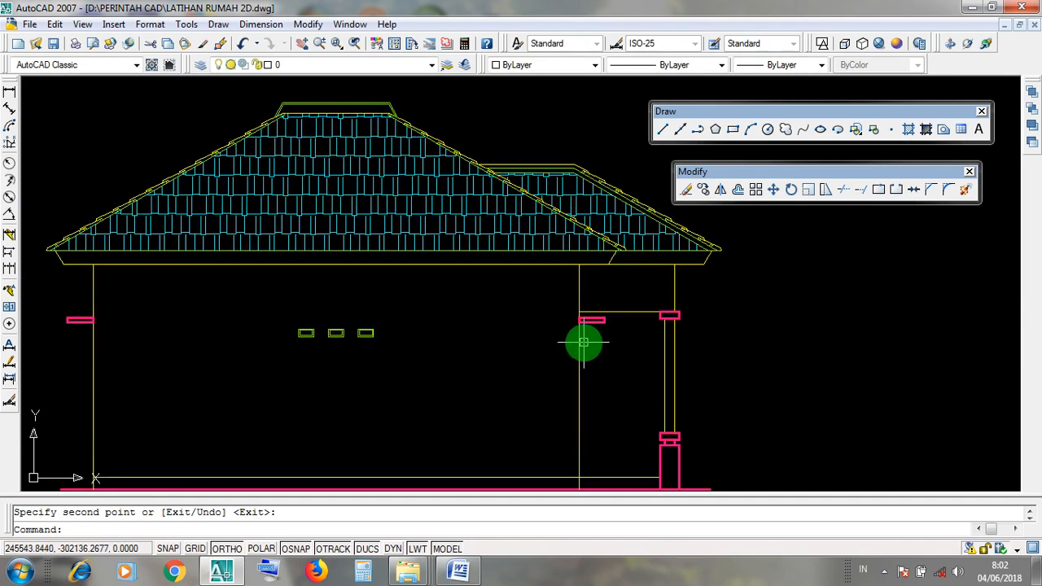
middle_click_drag(421, 335, 503, 314)
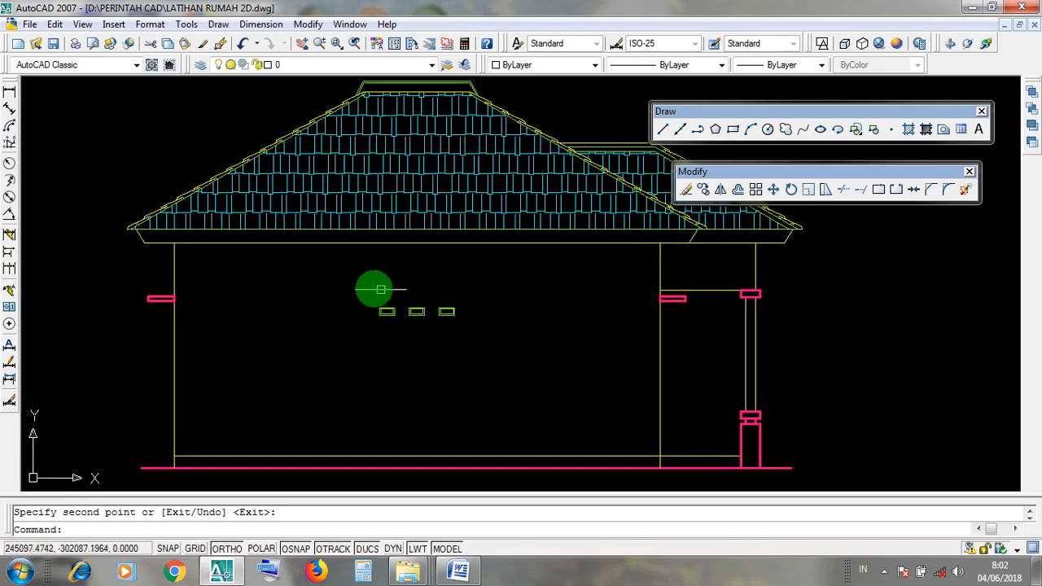
left_click(414, 270)
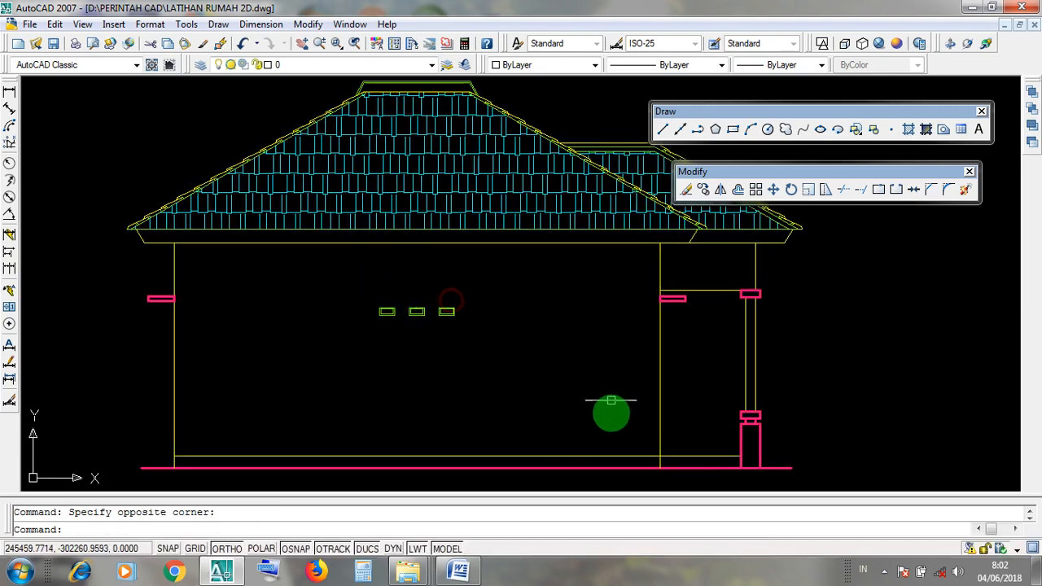
left_click(598, 419)
left_click(545, 289)
Examine the floor plan below the framed side elevation, focusing on the long outer wall along the KAMAR and KM/WC rooms
scroll(543, 305, "down", 5)
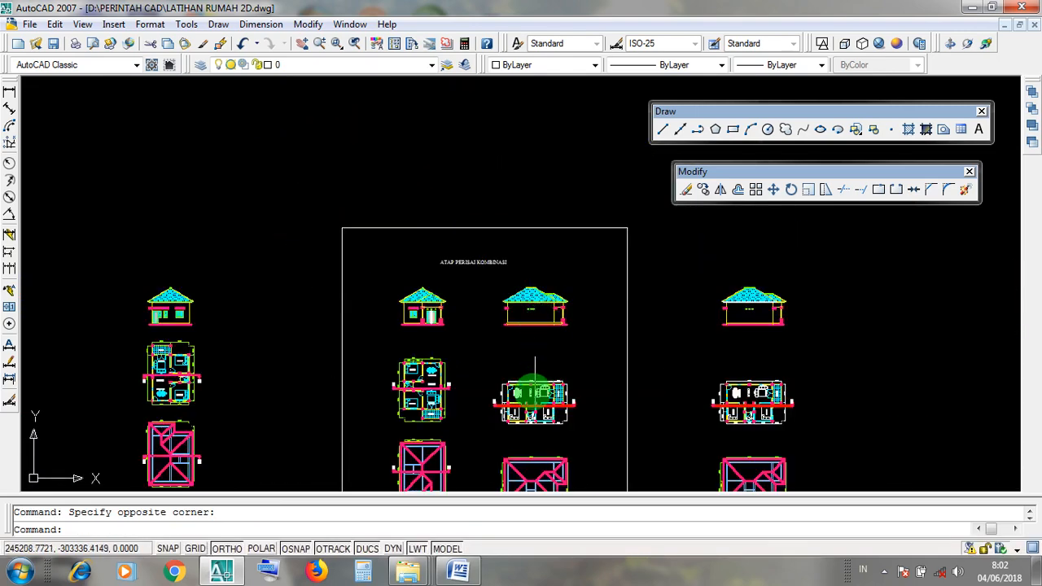
scroll(550, 426, "up", 2)
scroll(549, 427, "up", 6)
left_click(499, 321)
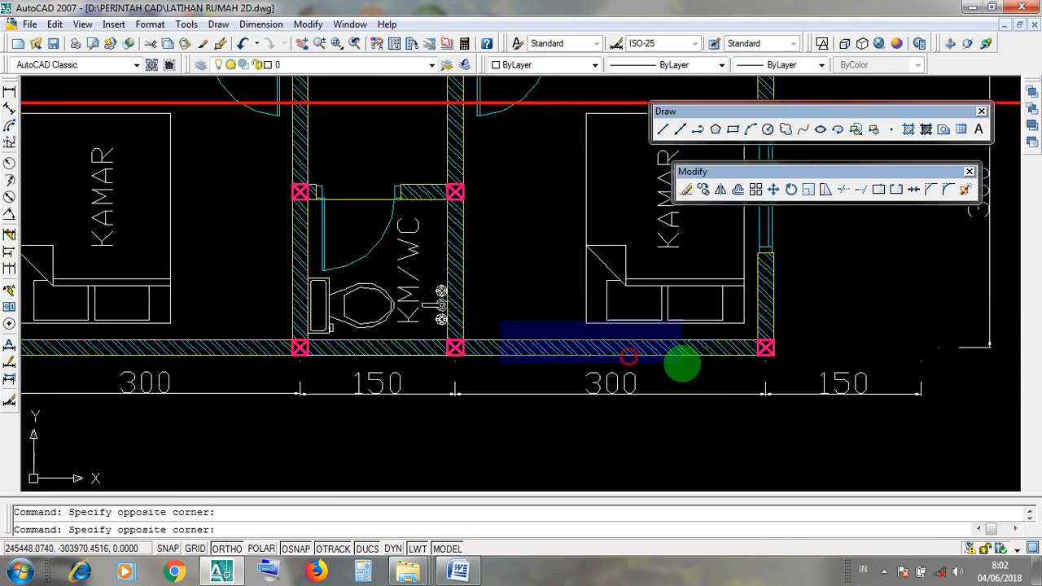
left_click(541, 327)
scroll(505, 358, "down", 3)
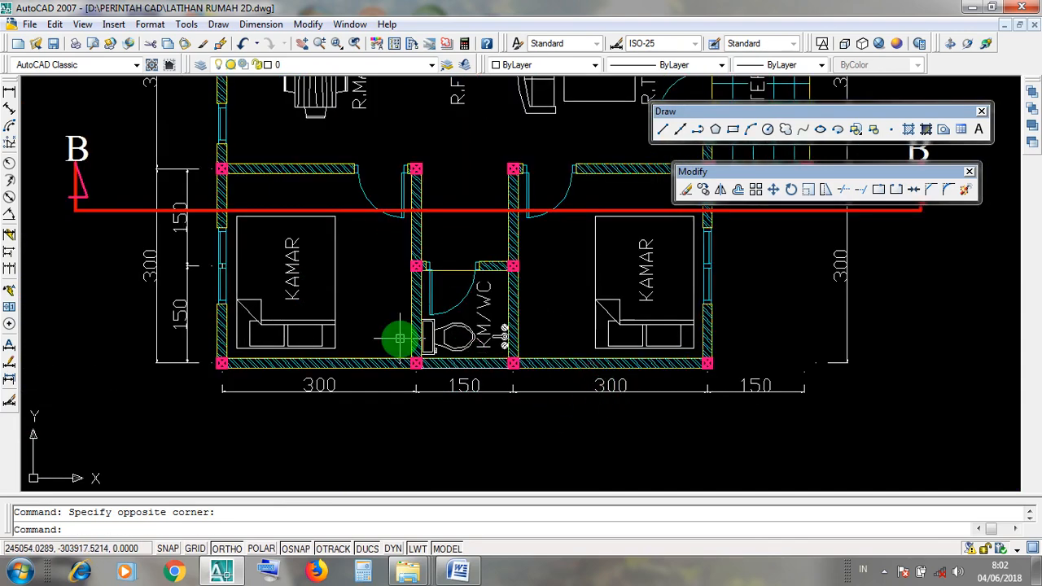
scroll(399, 334, "up", 4)
scroll(424, 415, "down", 4)
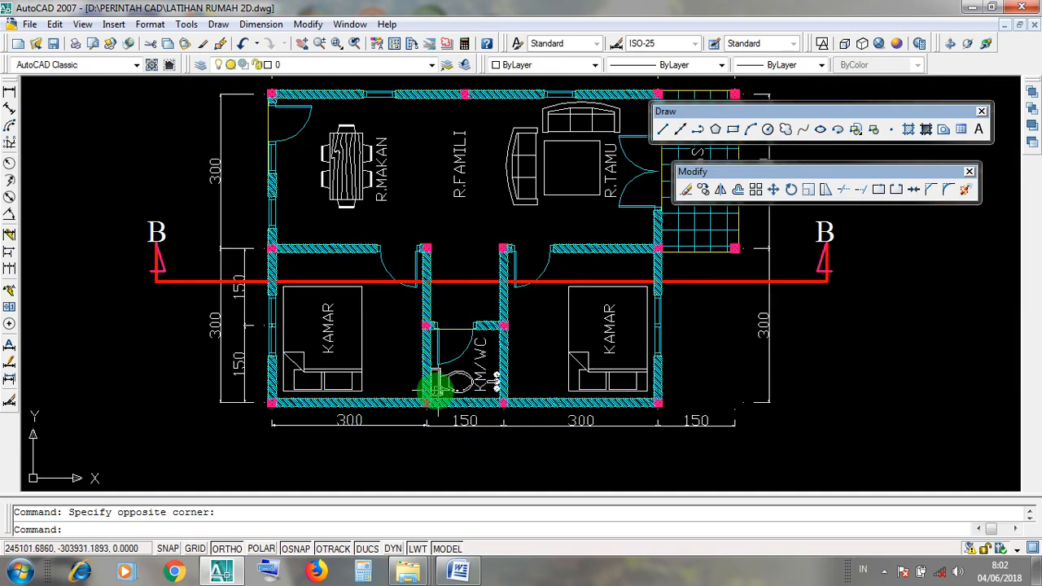
scroll(432, 397, "up", 2)
scroll(436, 394, "up", 2)
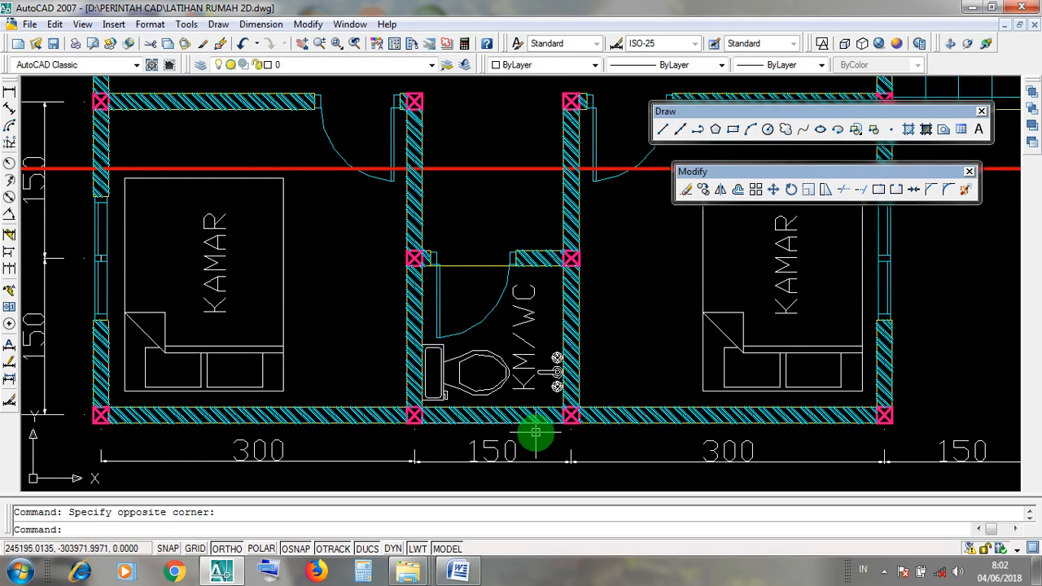
Compare the floor plan along section line B with the side elevation, highlighting the canopy profiles on both walls
scroll(535, 427, "down", 6)
scroll(539, 431, "down", 4)
scroll(570, 421, "up", 8)
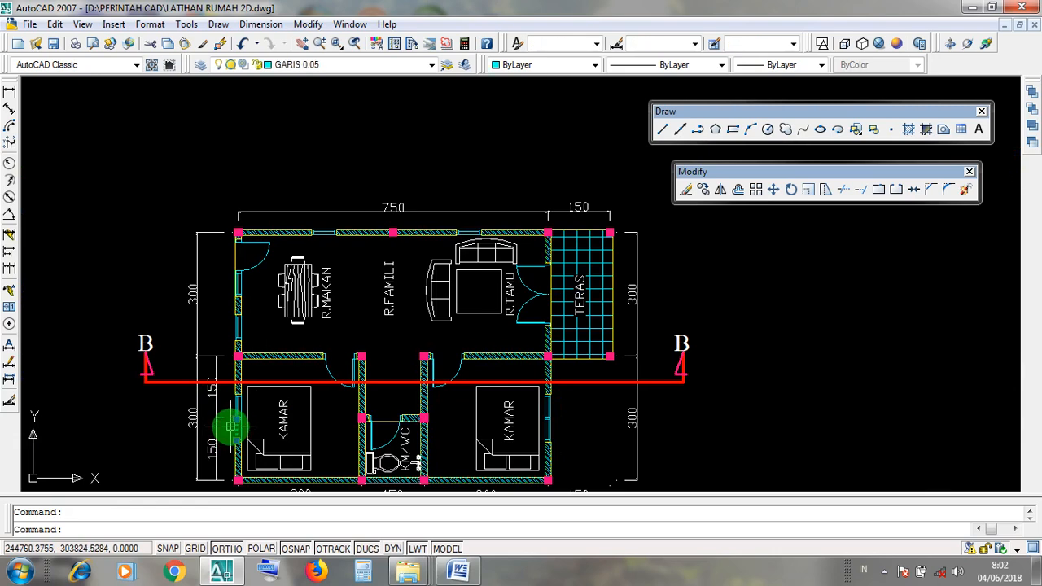
scroll(361, 425, "down", 5)
scroll(396, 314, "up", 7)
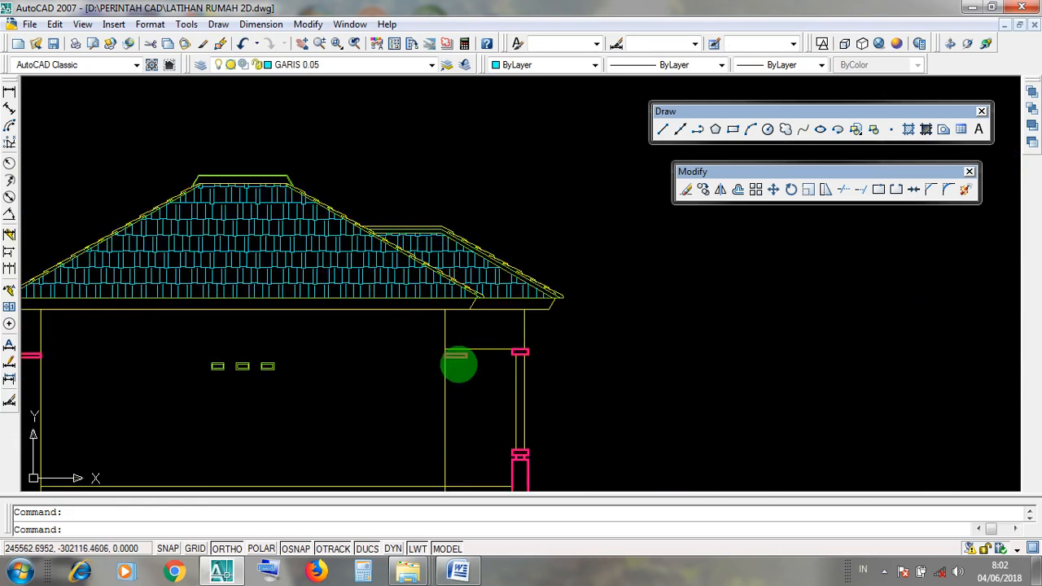
left_click(456, 358)
middle_click_drag(273, 383, 431, 368)
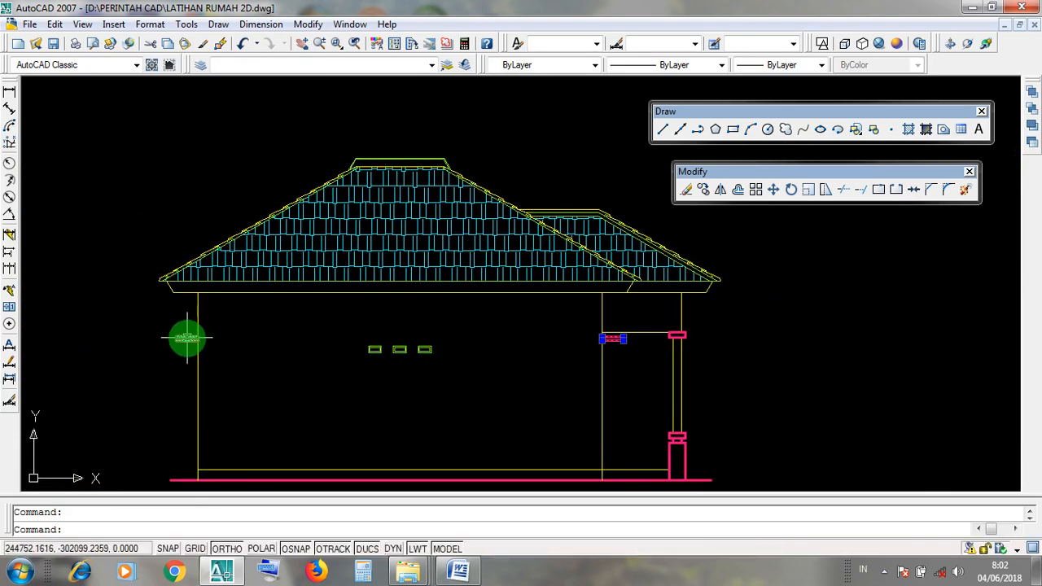
left_click(187, 338)
scroll(359, 357, "down", 2)
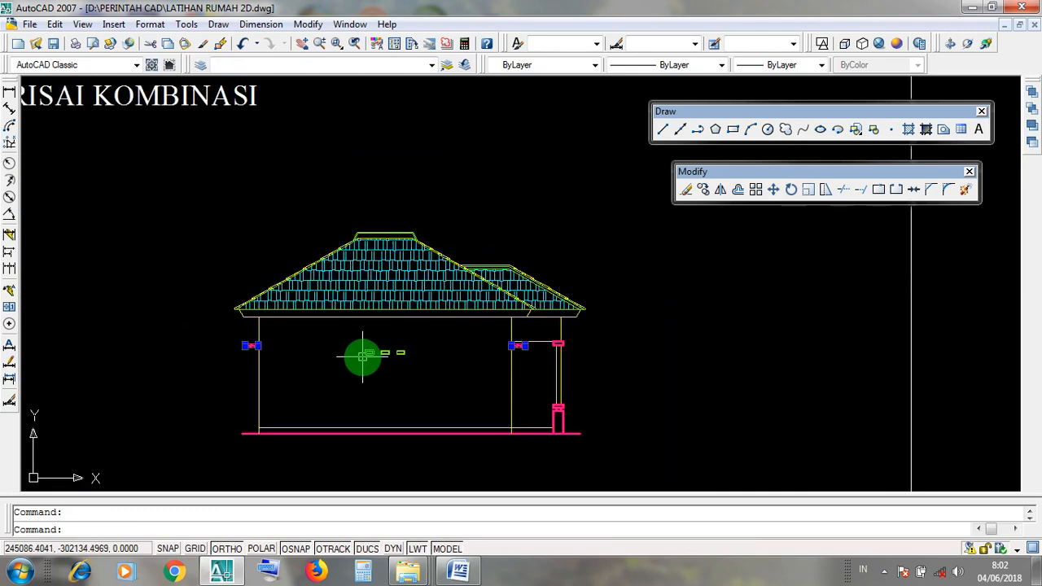
key("Escape")
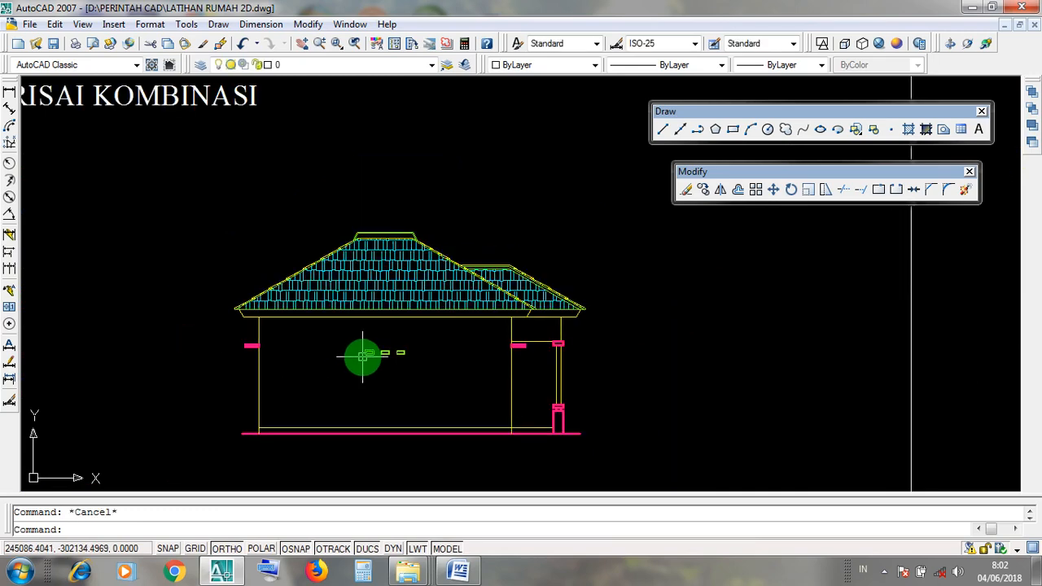
Check the ridge lines of the main roof and the lower porch roof on the side elevation
scroll(526, 286, "up", 3)
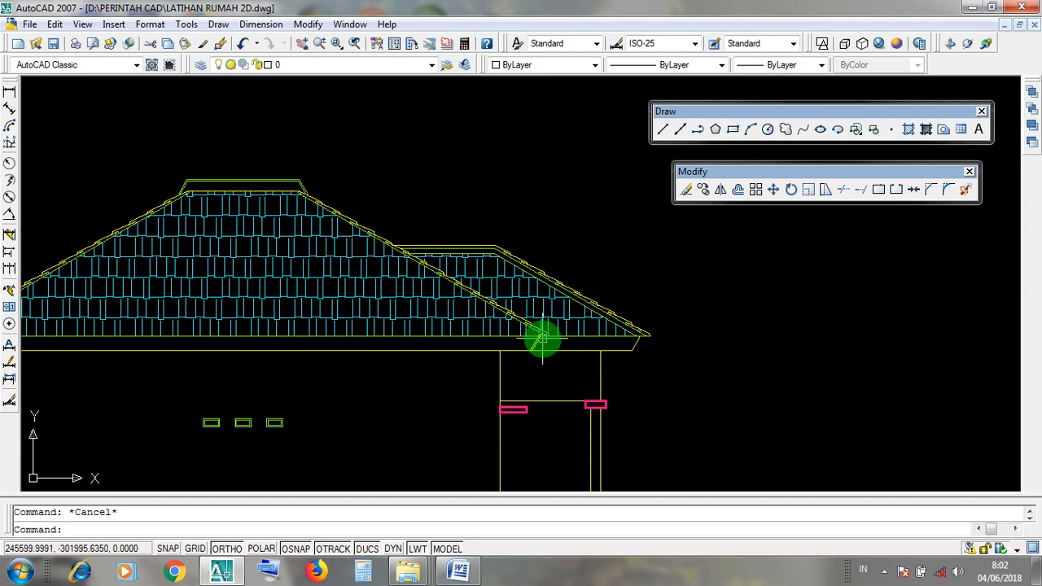
scroll(542, 338, "up", 1)
scroll(542, 337, "down", 2)
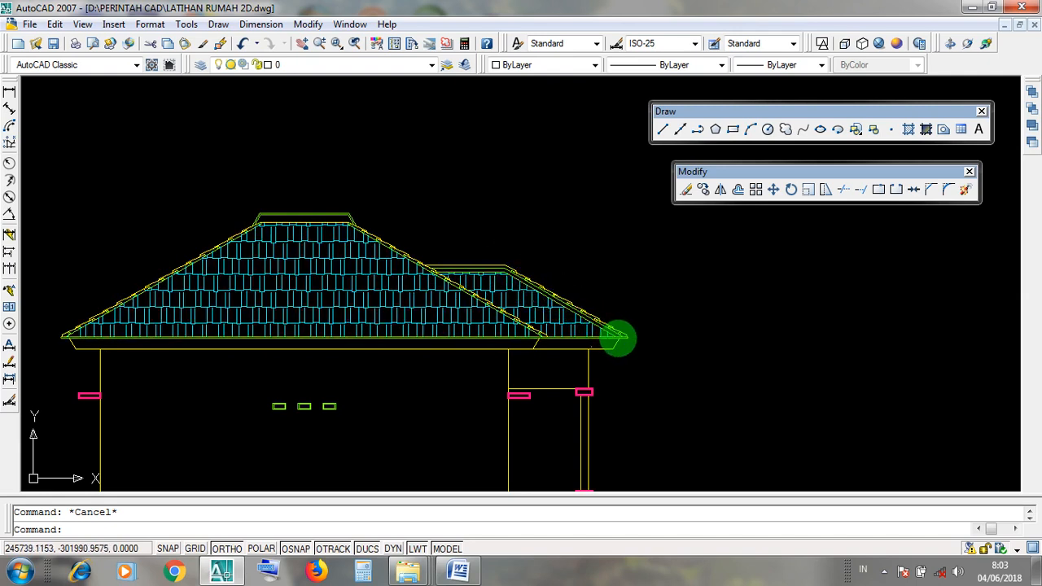
left_click(322, 215)
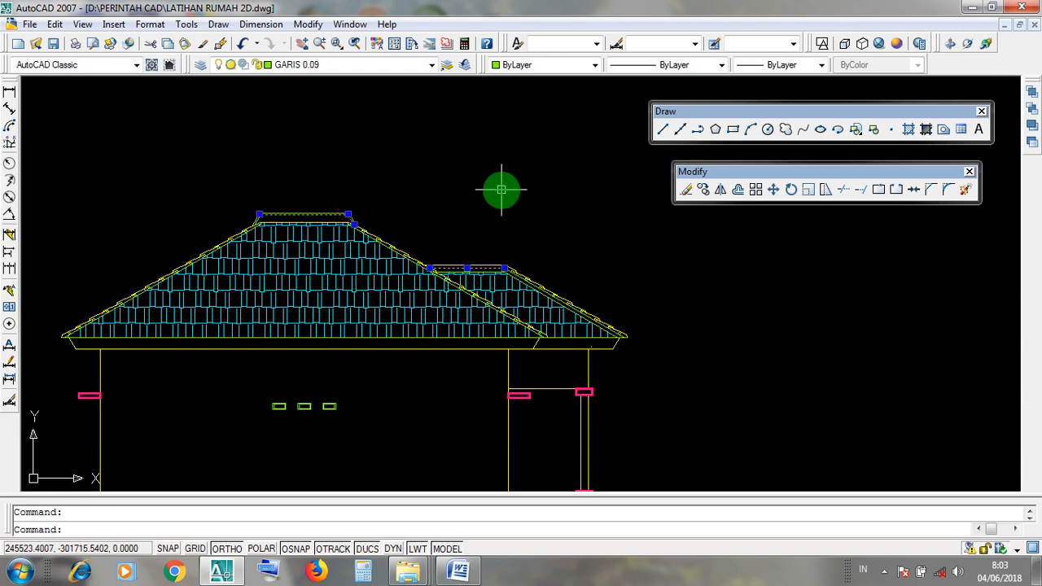
key("Escape")
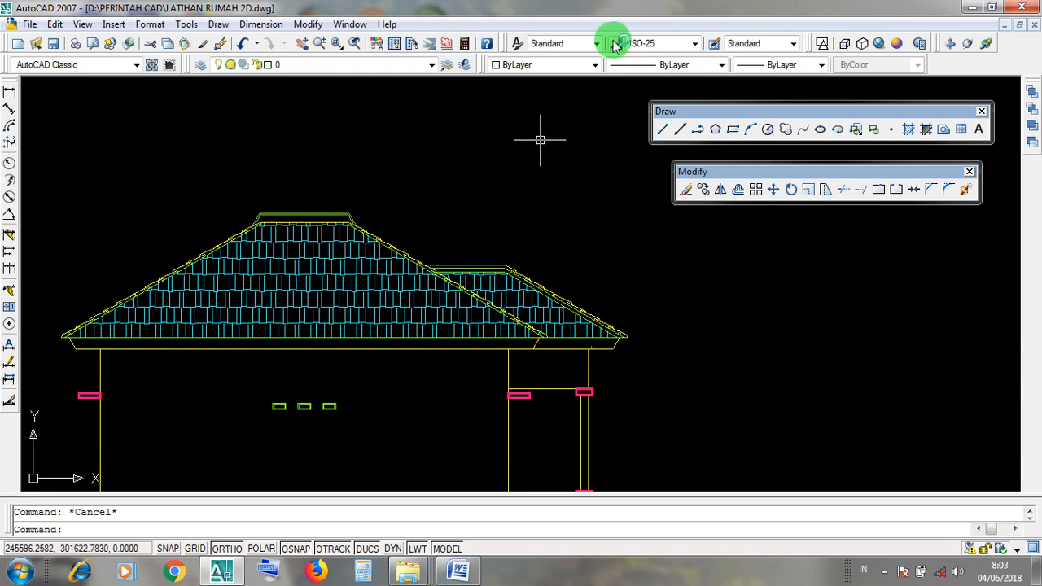
Examine the beam area above the porch and the adjoining house wall on the side elevation
scroll(540, 267, "down", 4)
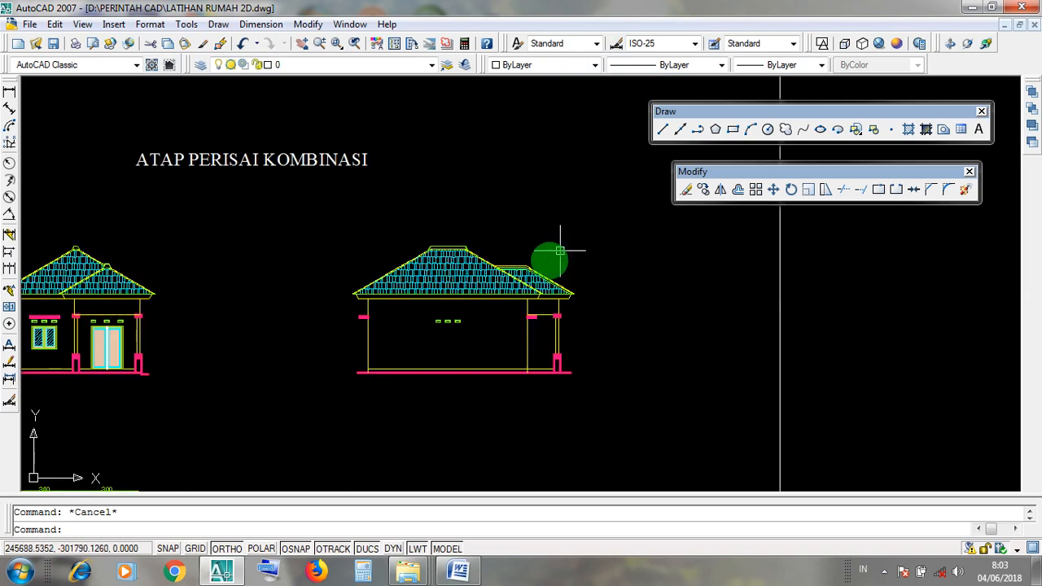
scroll(535, 374, "up", 3)
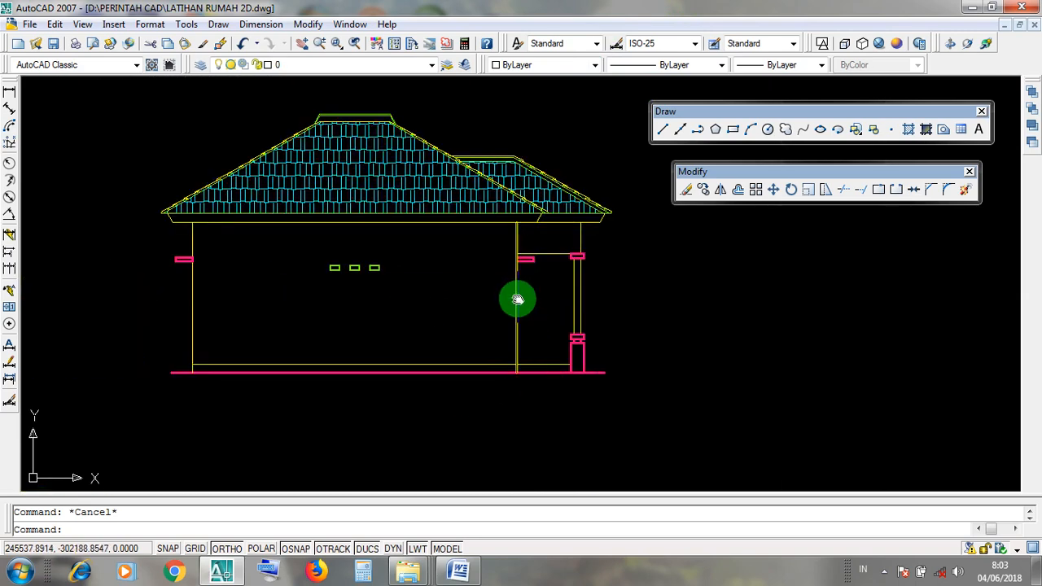
scroll(529, 302, "up", 3)
left_click(607, 303)
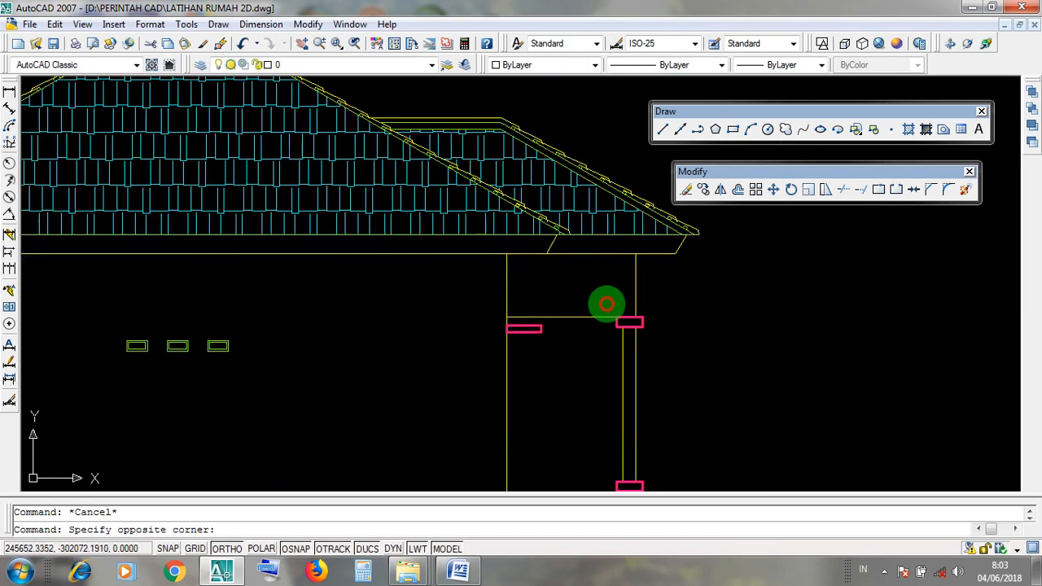
left_click(537, 279)
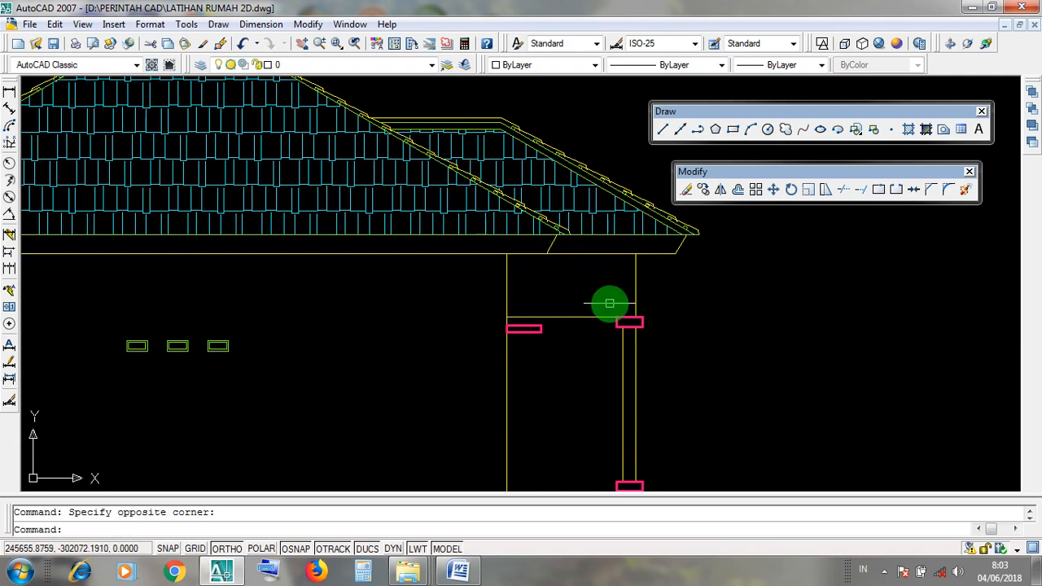
scroll(547, 287, "down", 2)
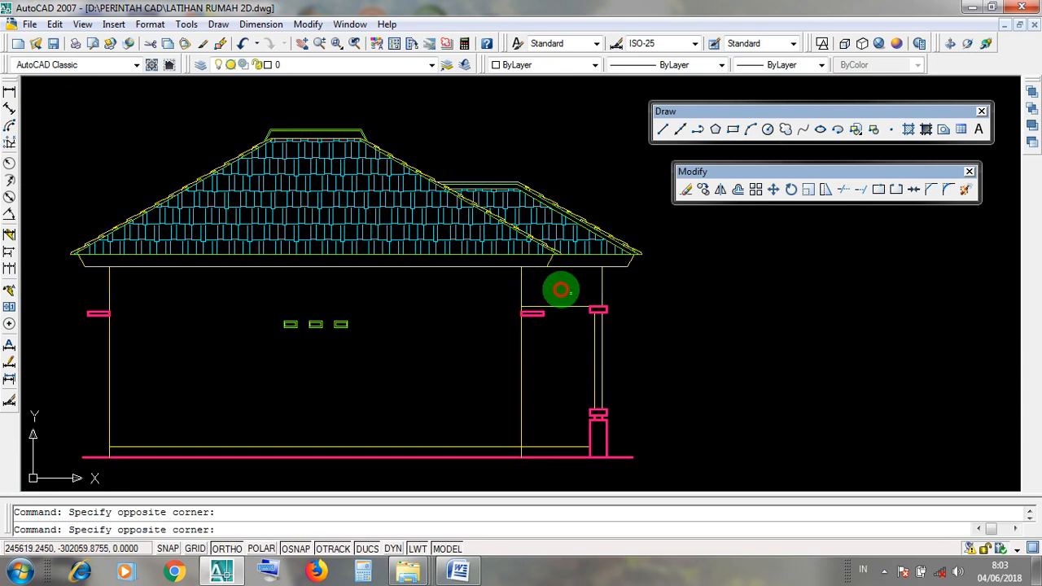
left_click(481, 325)
left_click(467, 316)
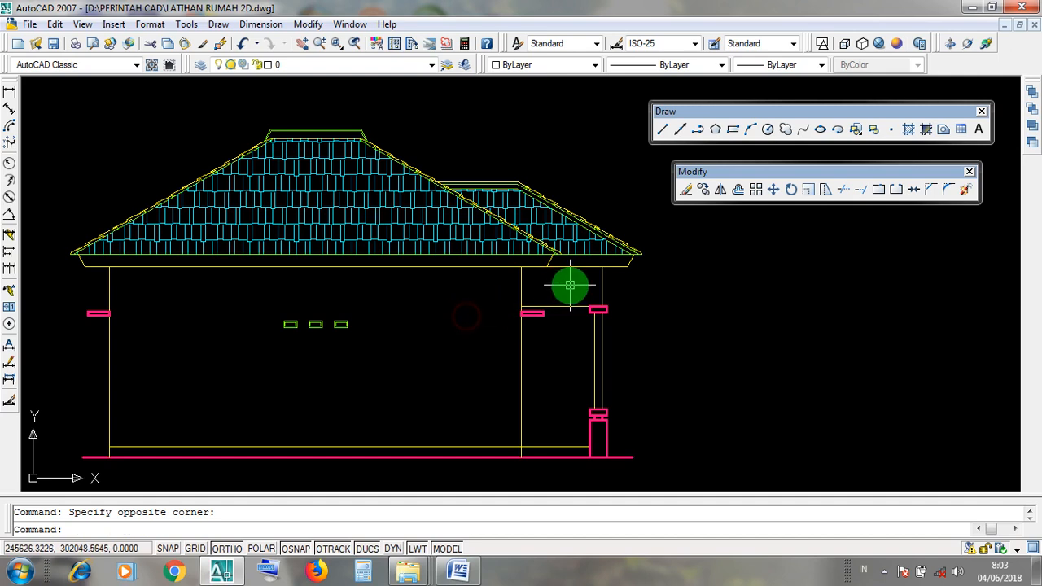
left_click(571, 285)
left_click(539, 288)
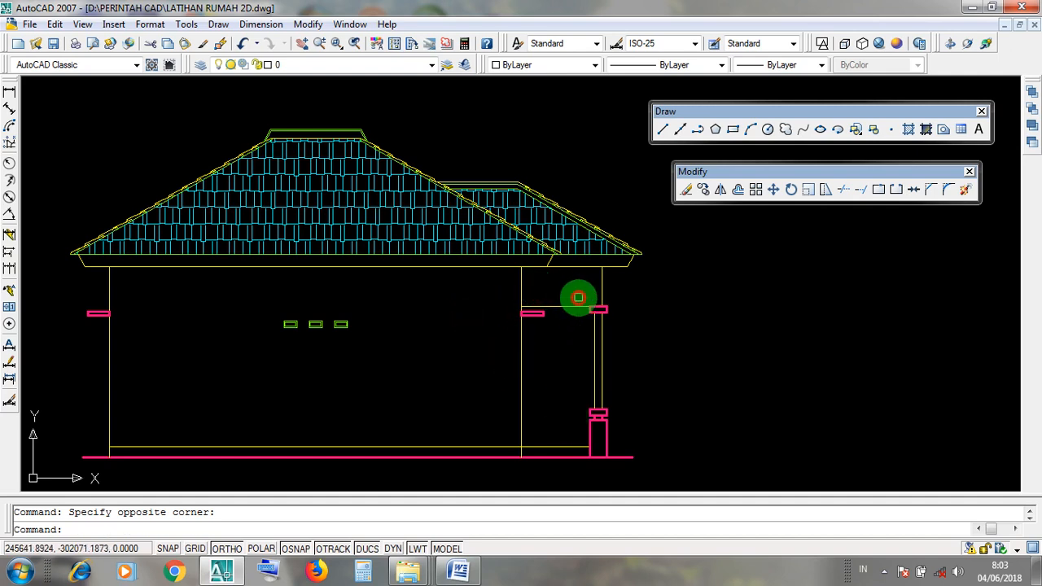
left_click(579, 297)
left_click(484, 358)
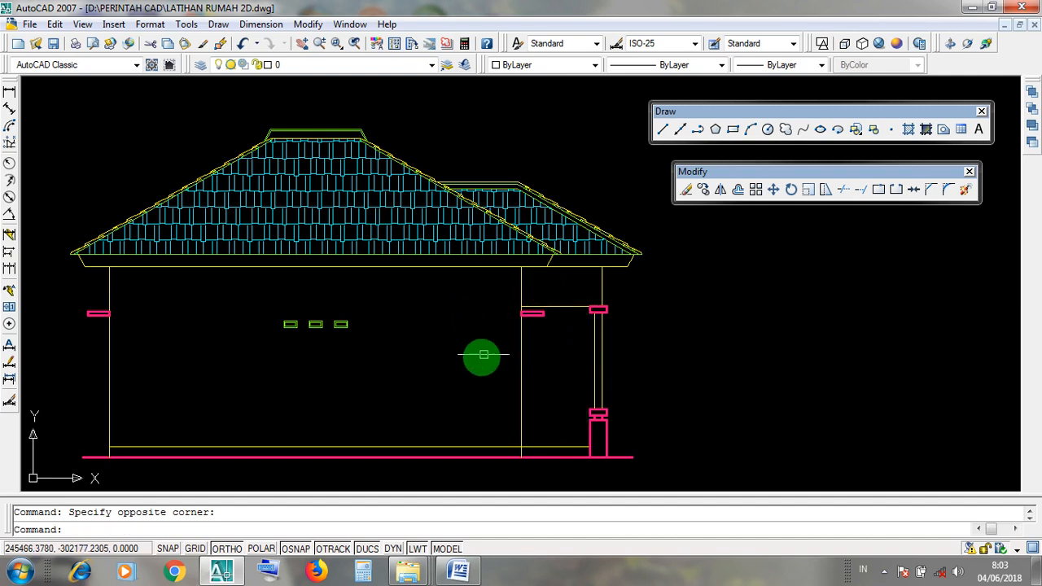
left_click(431, 316)
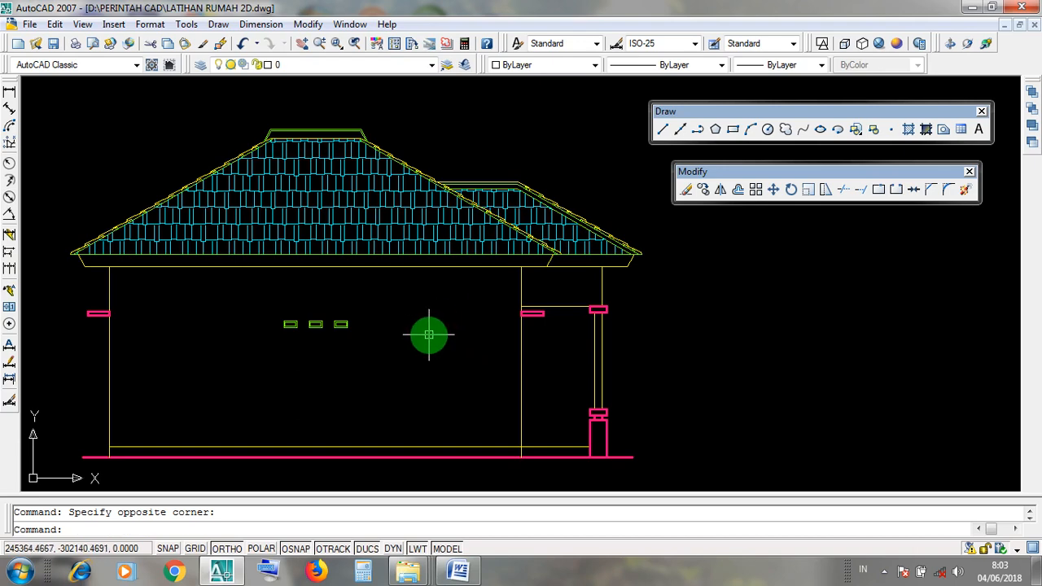
Check both segments of the vertical wall line between the house wall and the porch, from the eaves to the ground
scroll(525, 277, "up", 4)
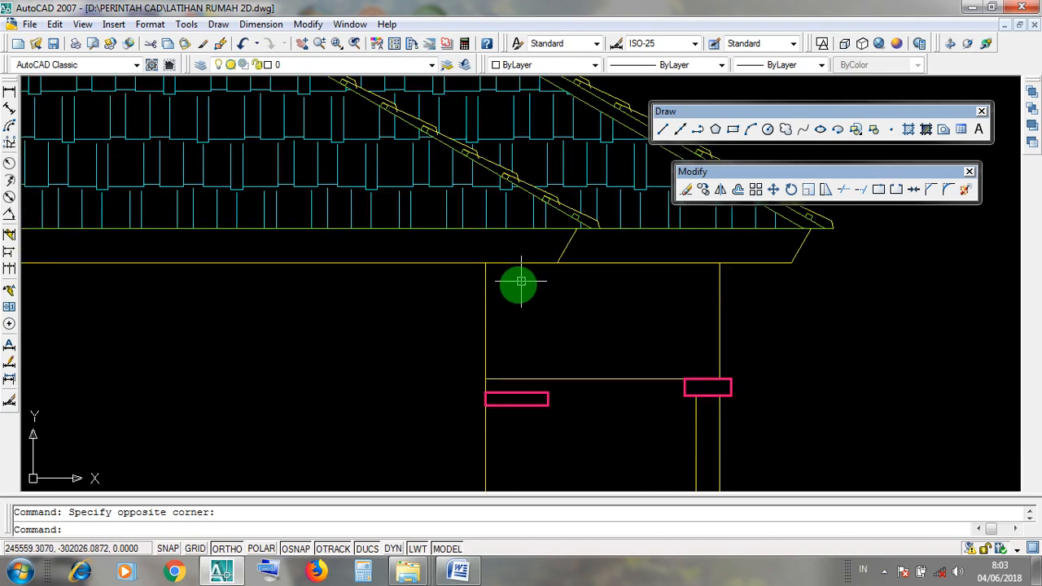
left_click(483, 309)
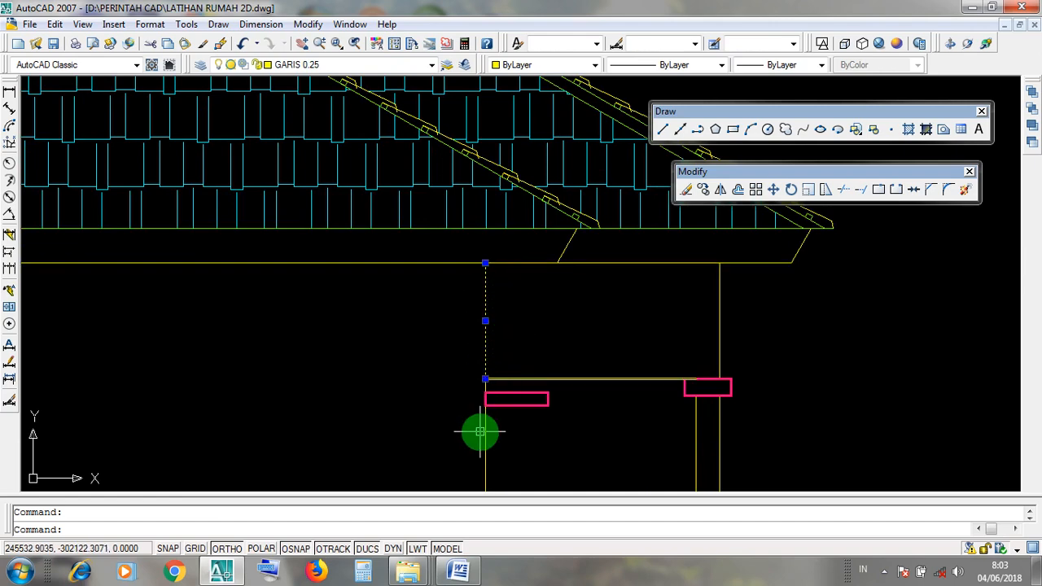
scroll(499, 362, "down", 4)
scroll(500, 374, "down", 3)
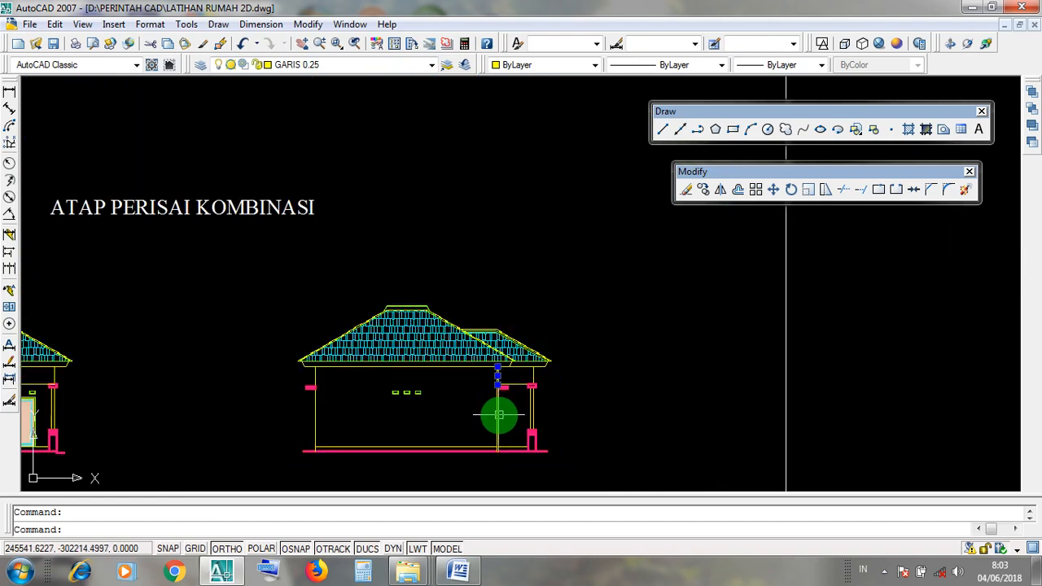
scroll(499, 415, "up", 3)
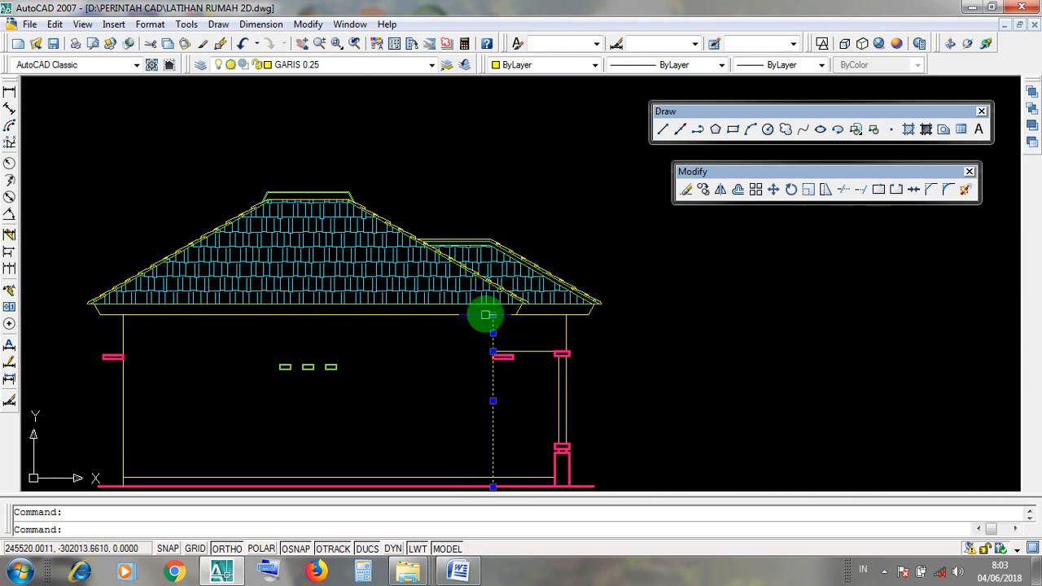
scroll(509, 326, "up", 3)
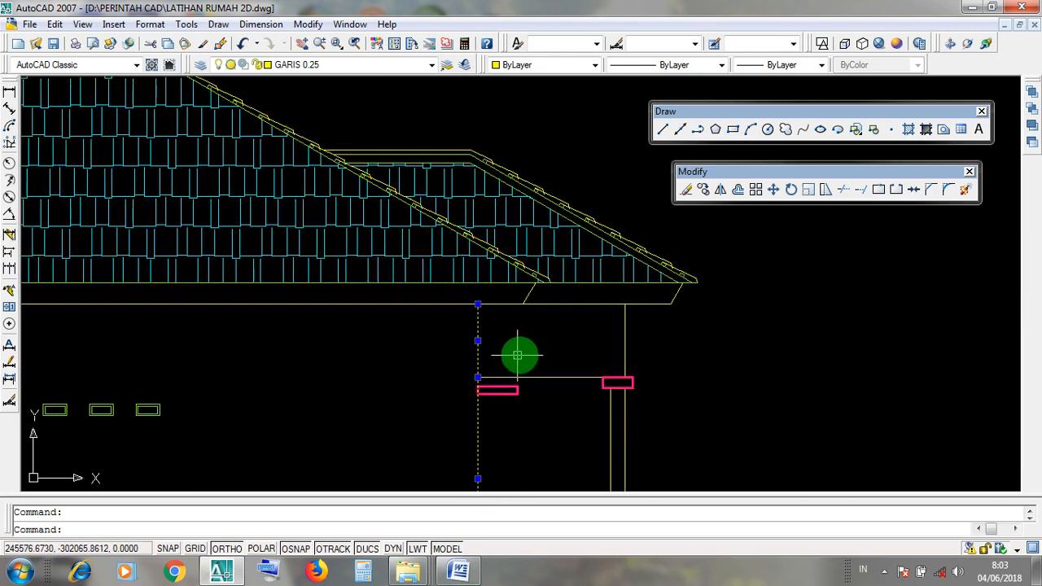
scroll(644, 319, "down", 3)
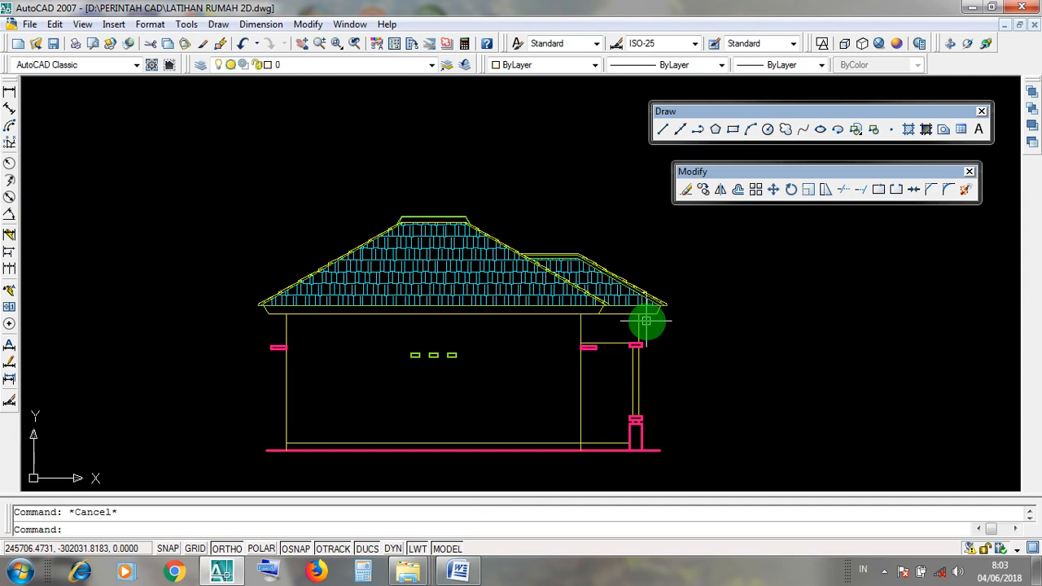
Examine the strip between the floor line and ground line on both sides of the porch wall line, up to the column base
scroll(589, 483, "up", 5)
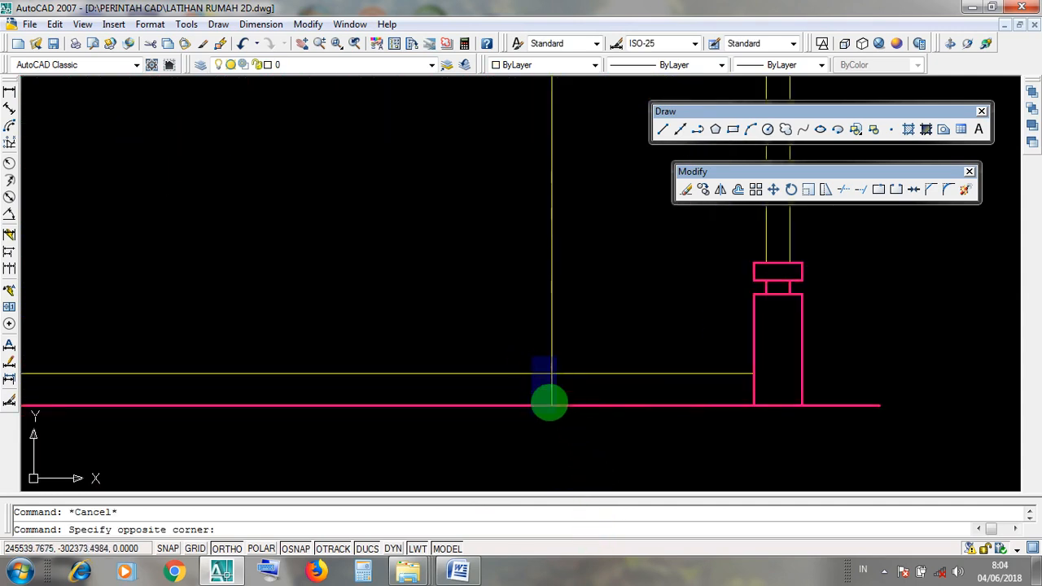
left_click(528, 350)
left_click(687, 405)
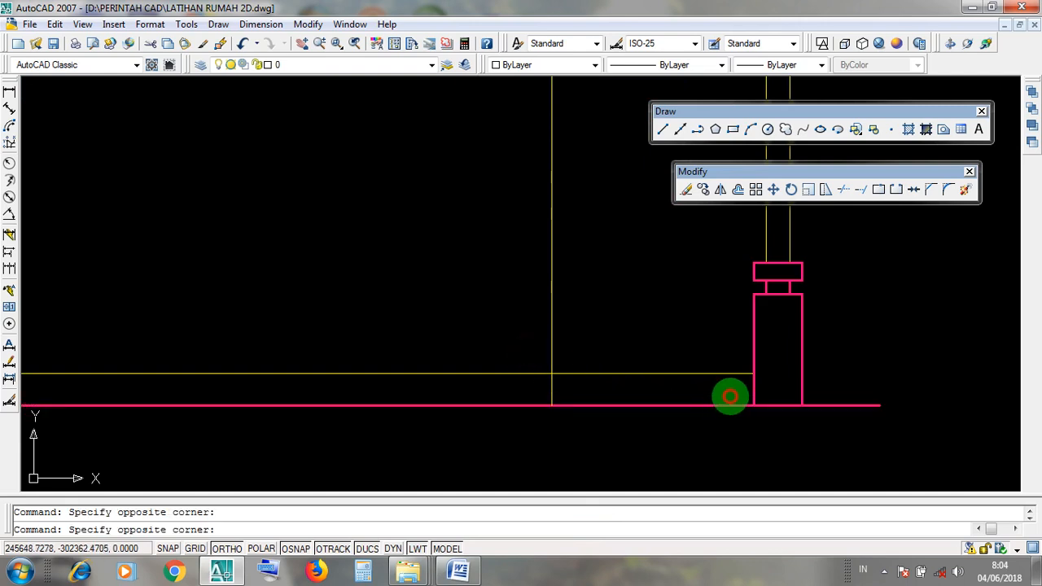
left_click(731, 396)
left_click(610, 382)
left_click(531, 395)
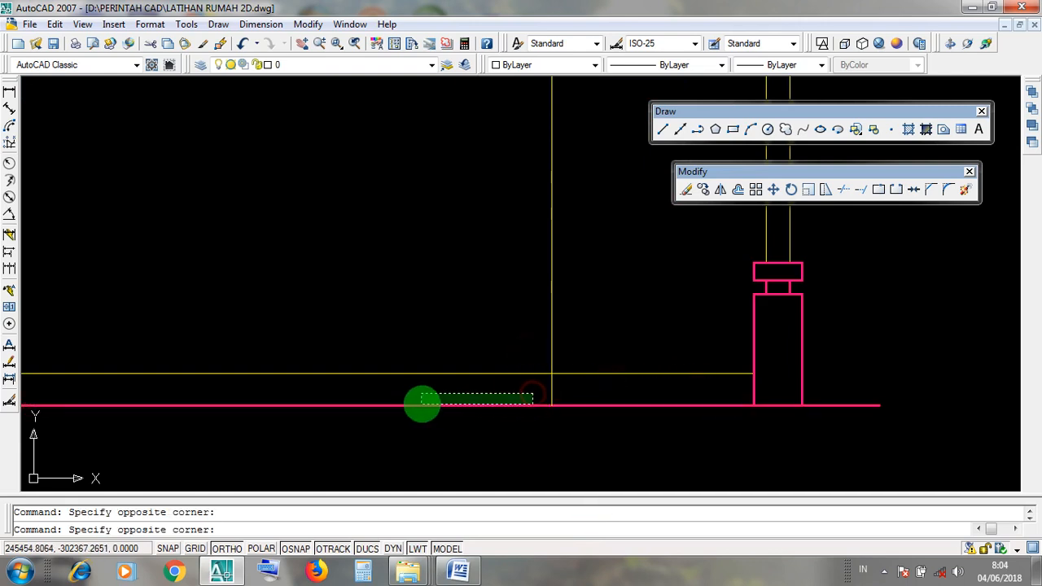
left_click(400, 388)
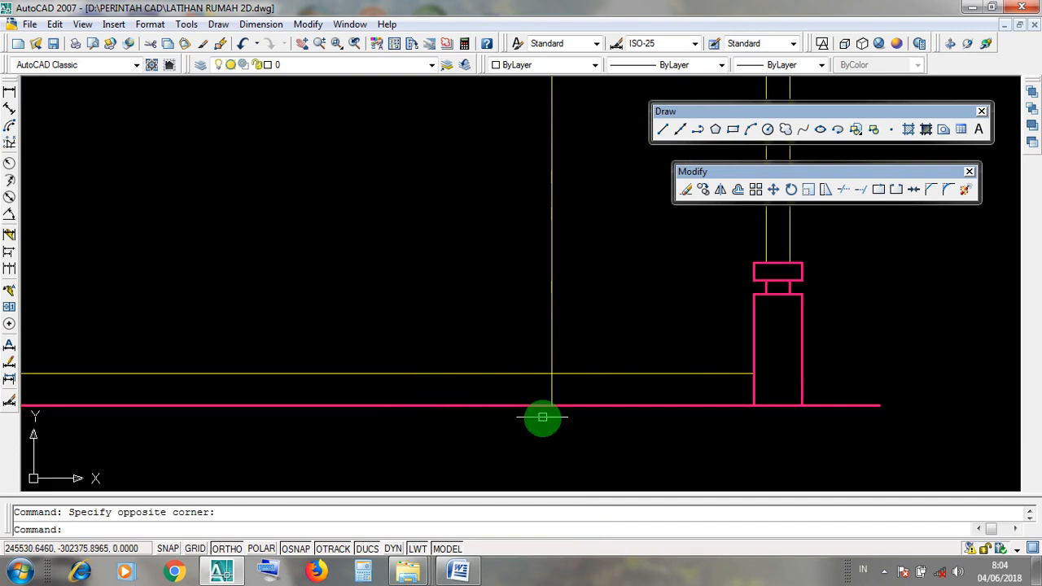
scroll(545, 419, "down", 5)
scroll(570, 415, "up", 4)
left_click(592, 411)
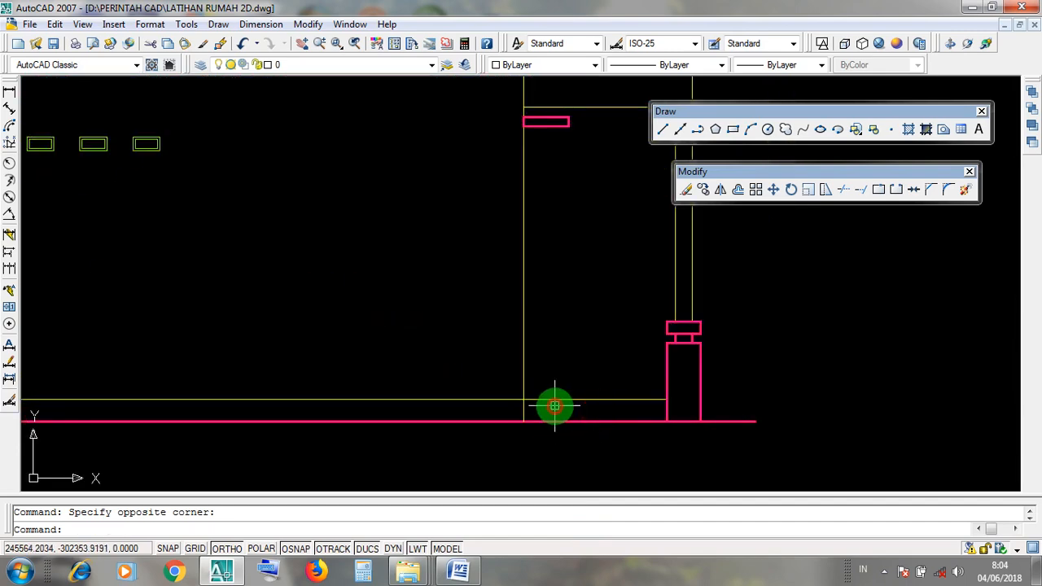
left_click(593, 411)
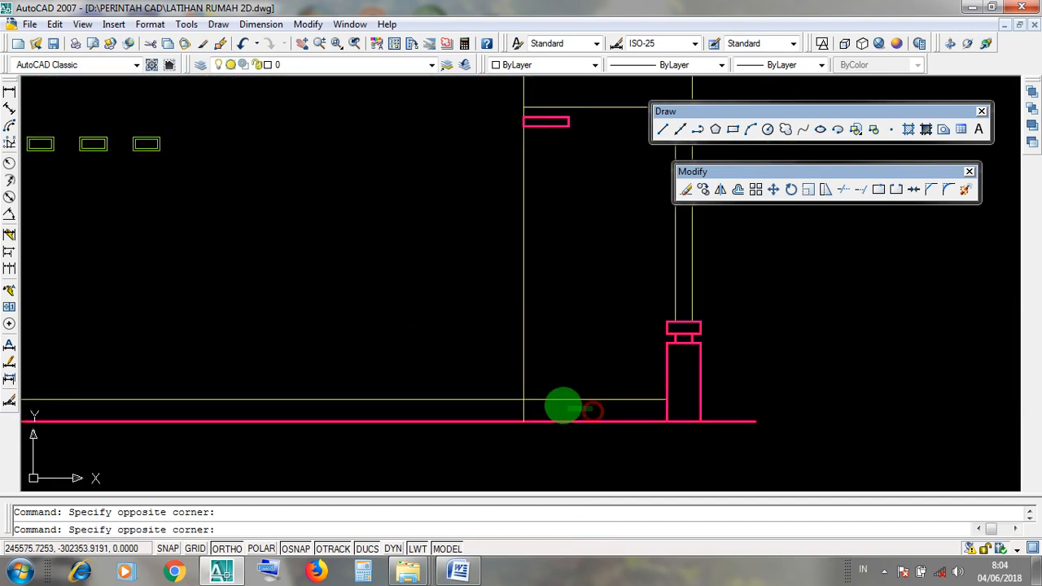
left_click(502, 415)
left_click(438, 412)
scroll(518, 410, "up", 4)
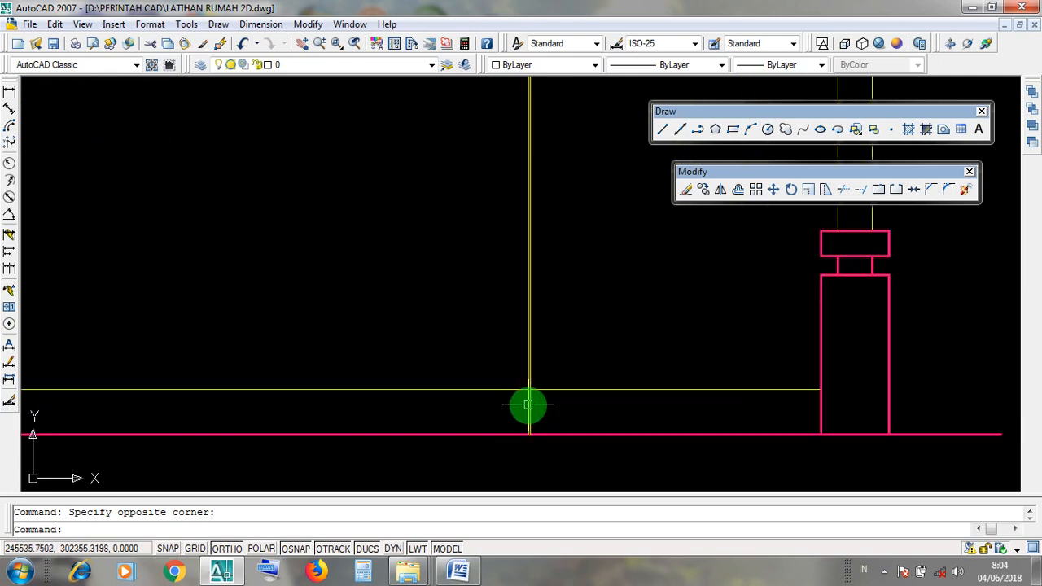
scroll(528, 442, "down", 5)
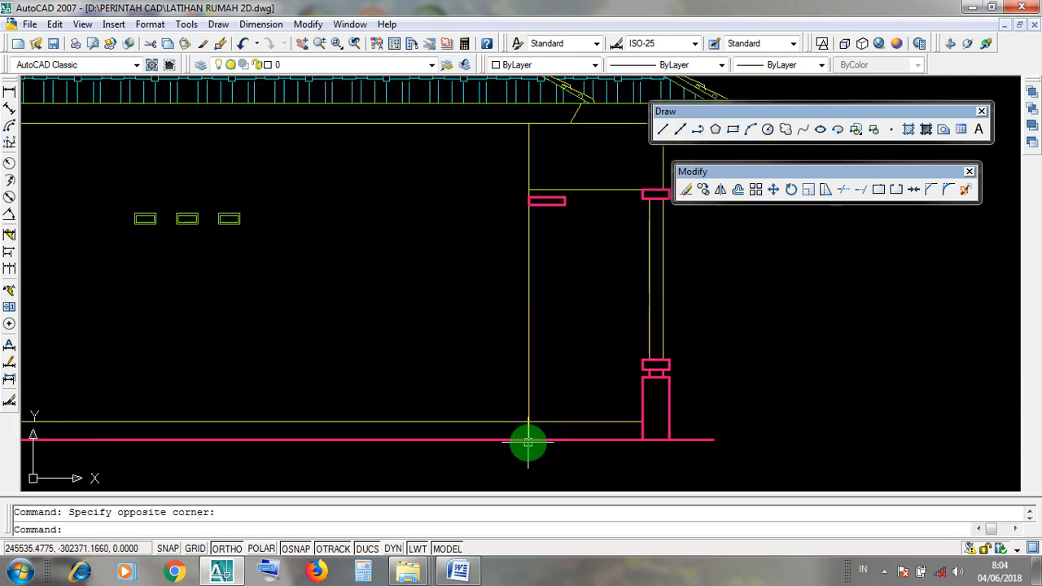
scroll(561, 398, "down", 5)
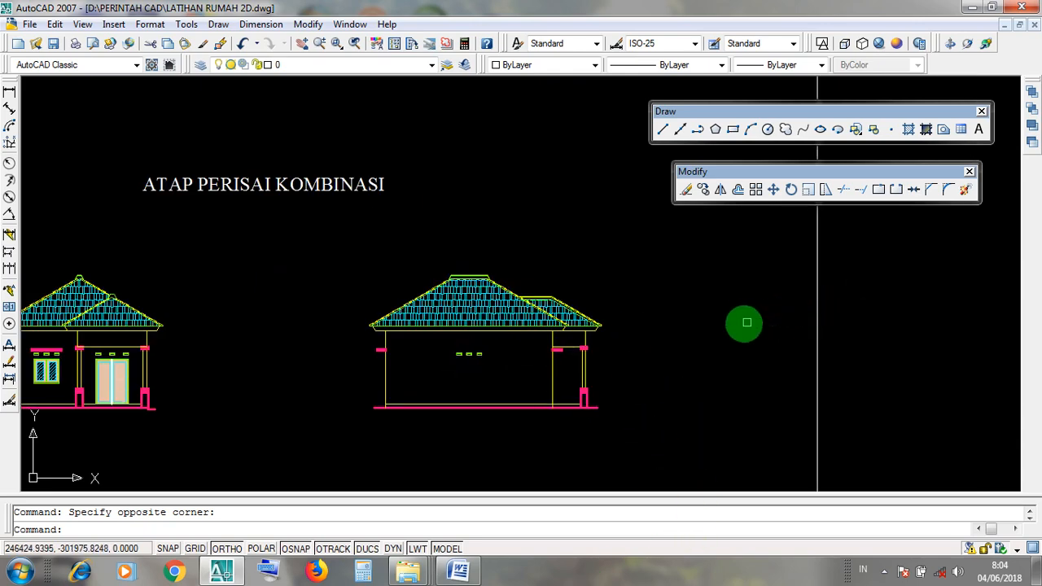
Check the slanted fascia end line beneath the main roof's hip, where the porch fascia begins on the side elevation
scroll(549, 328, "up", 5)
scroll(623, 328, "up", 1)
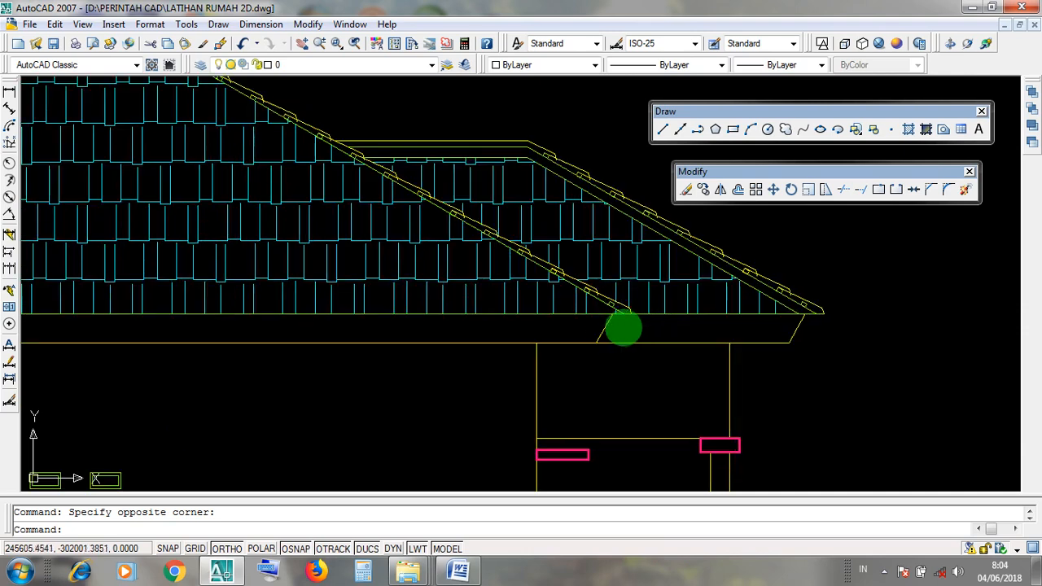
left_click(606, 330)
left_click(762, 327)
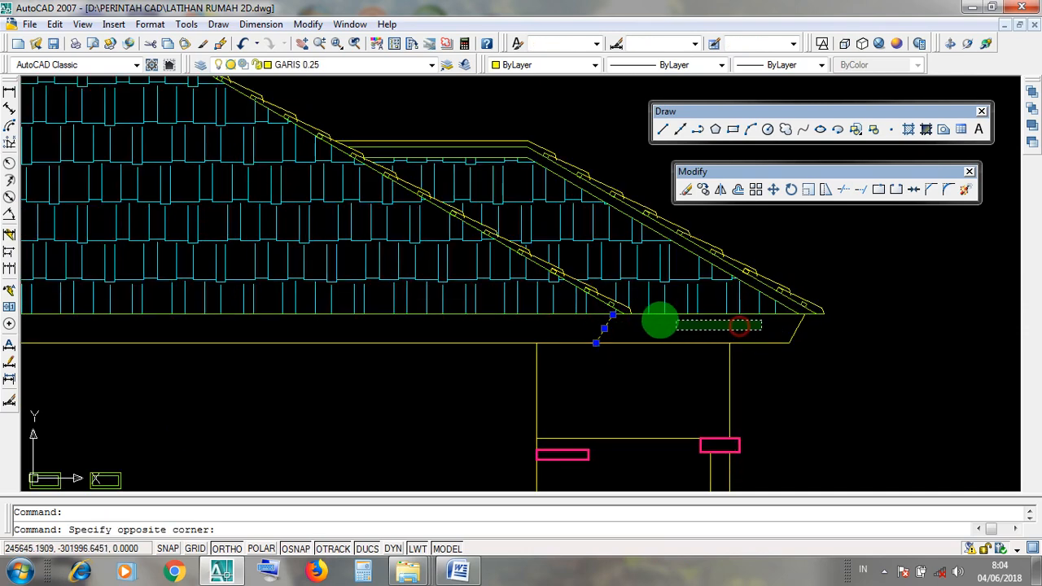
left_click(641, 317)
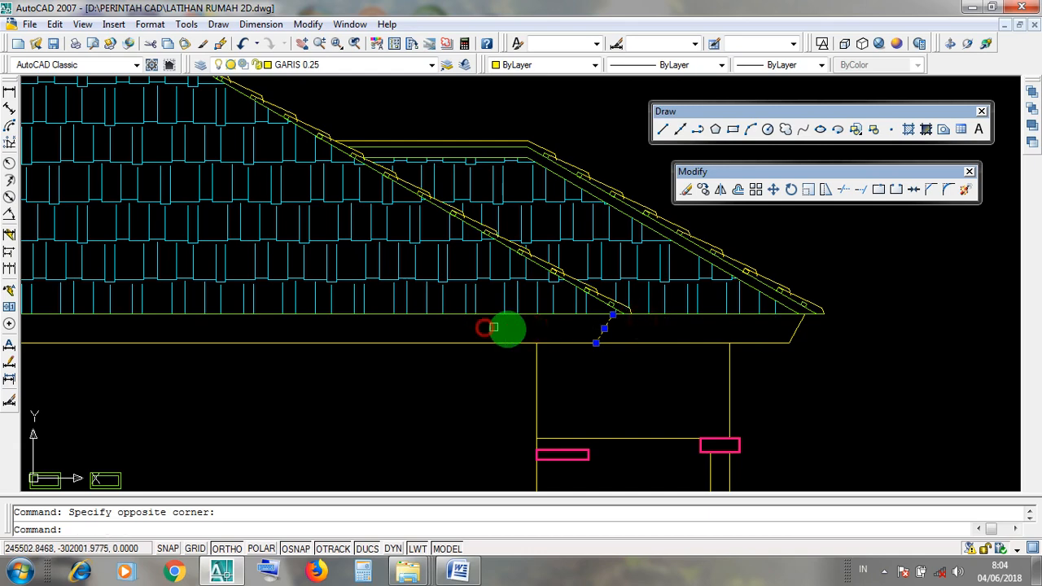
scroll(528, 331, "down", 4)
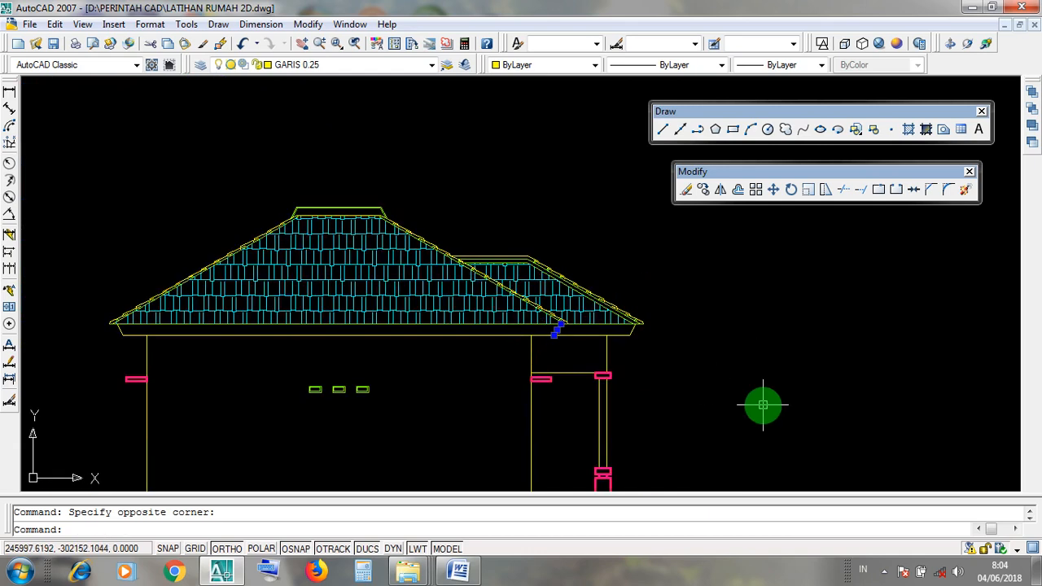
key("Escape")
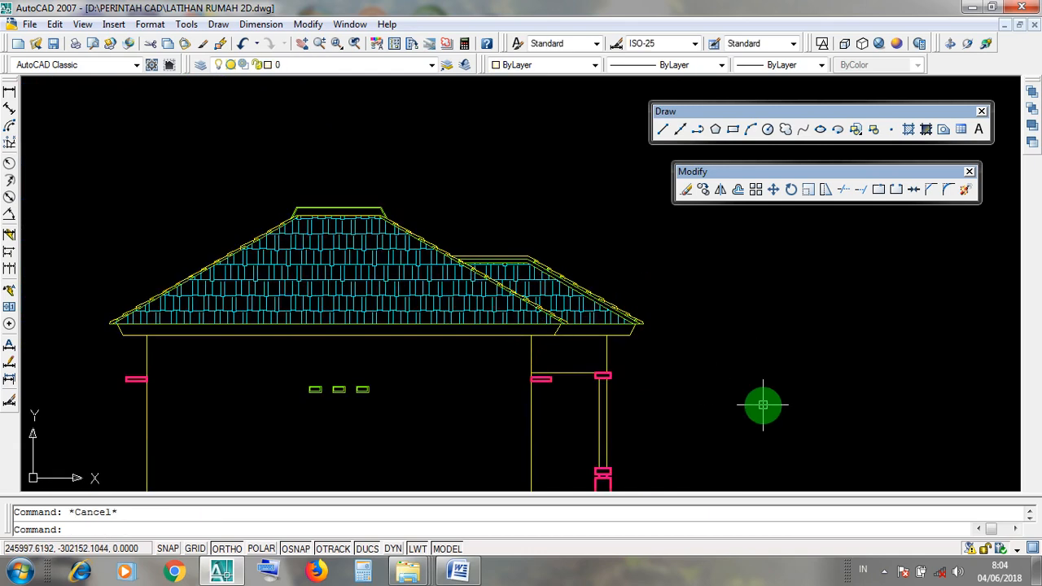
middle_click_drag(602, 383, 673, 302)
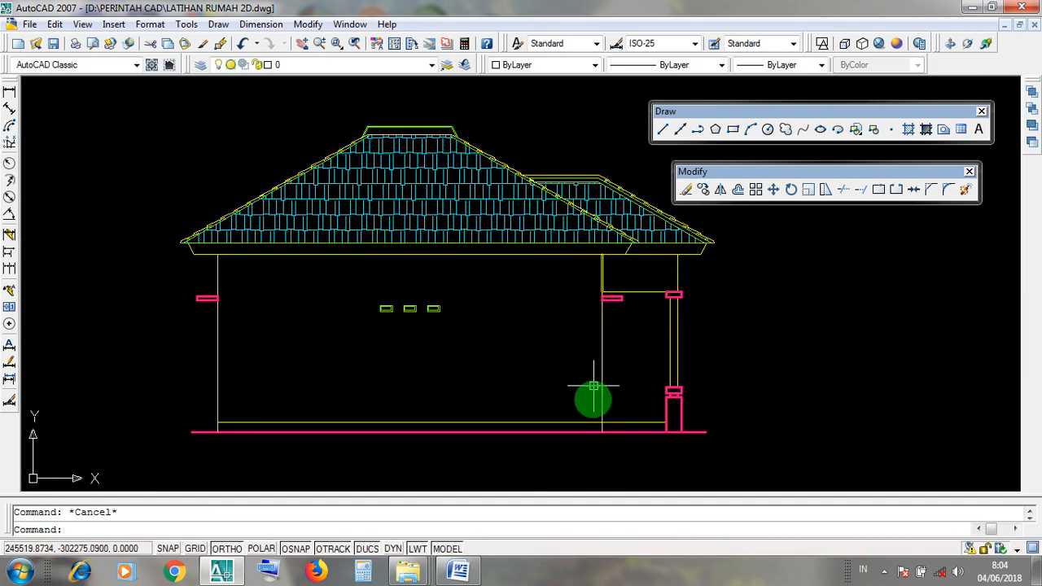
Switch to the 3D house model drawing and orbit it to a side view with the porch in profile
left_click(1006, 25)
left_click(228, 482)
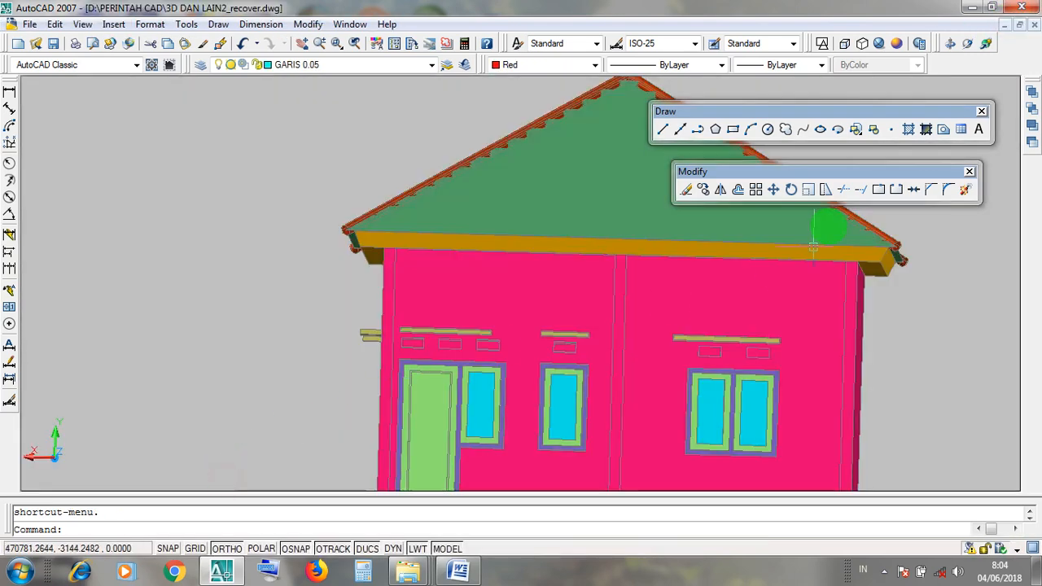
left_click(965, 47)
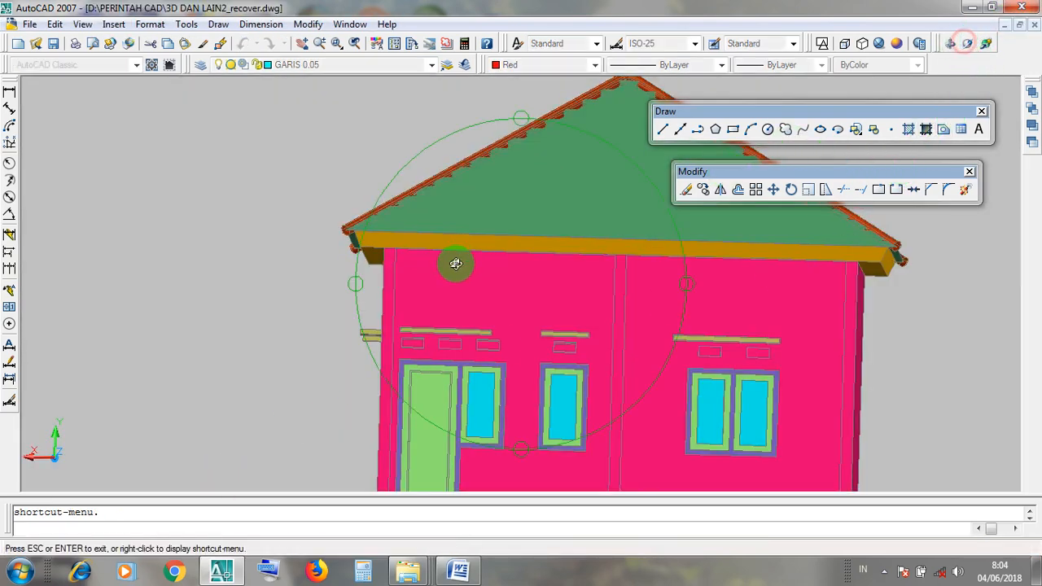
scroll(439, 281, "down", 3)
left_click_drag(426, 298, 497, 312)
left_click_drag(707, 279, 523, 263)
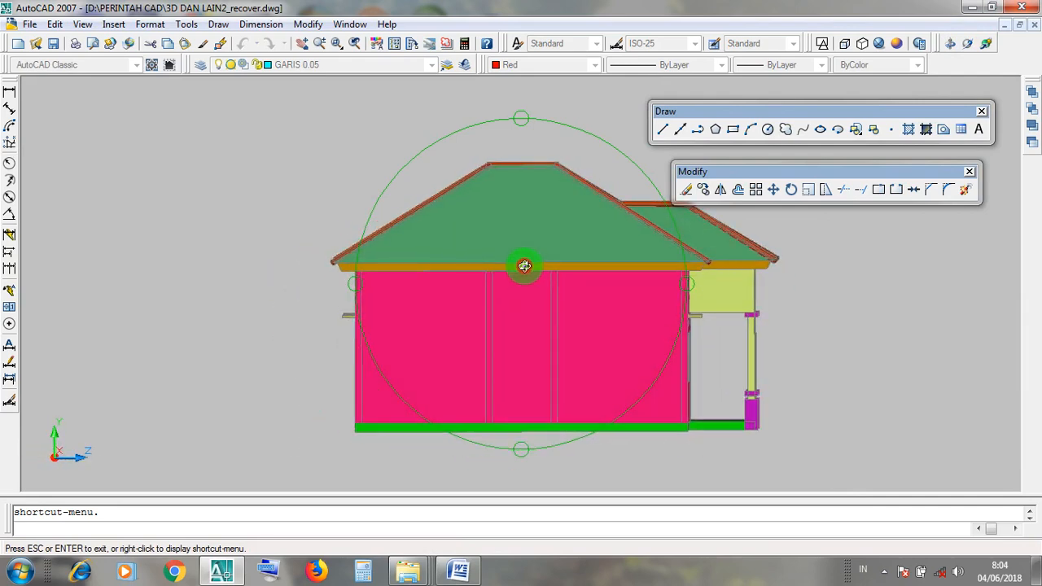
Examine the 3D model's side wall and the base corner where the house wall meets the porch floor
scroll(675, 428, "up", 2)
left_click_drag(519, 303, 499, 305)
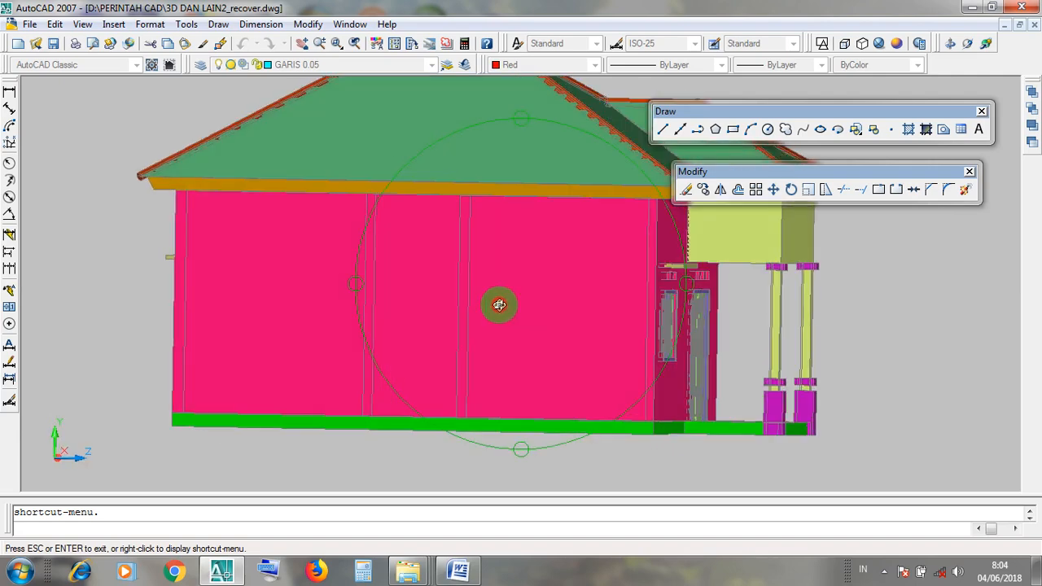
scroll(696, 429, "up", 1)
scroll(717, 425, "down", 2)
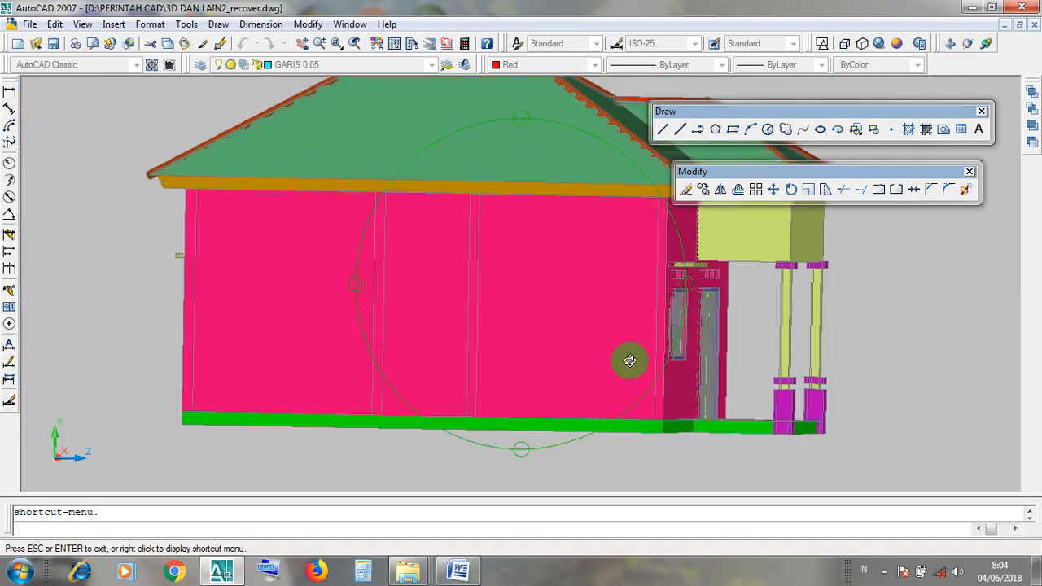
left_click_drag(629, 360, 623, 363)
left_click_drag(501, 325, 505, 341)
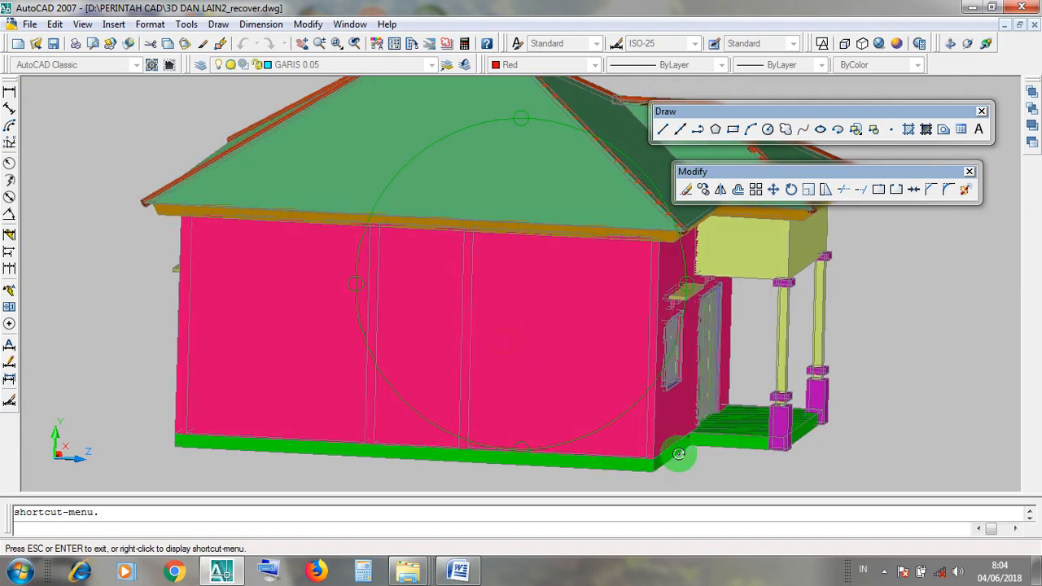
scroll(719, 440, "up", 2)
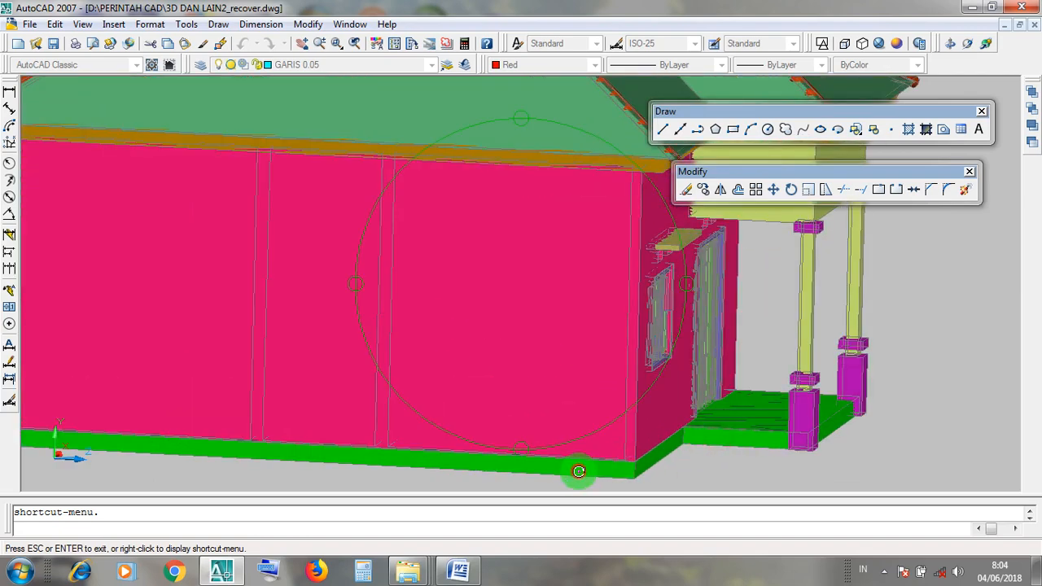
scroll(578, 389, "down", 2)
left_click_drag(523, 363, 235, 332)
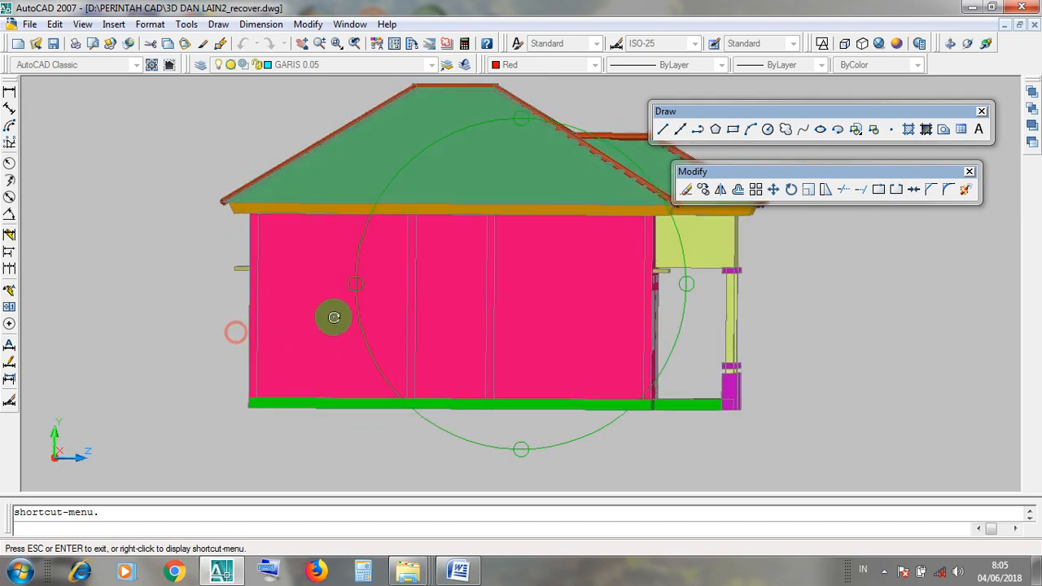
Examine the 3D model's green floor base along the side wall up to the porch column from several angles
left_click_drag(334, 316, 463, 296)
scroll(624, 399, "up", 3)
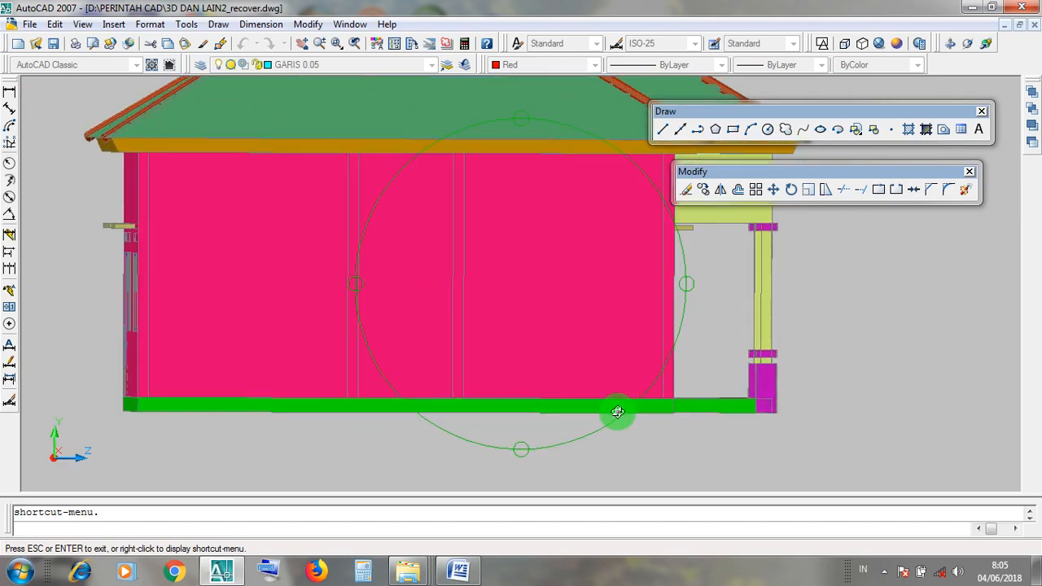
left_click_drag(604, 402, 627, 414)
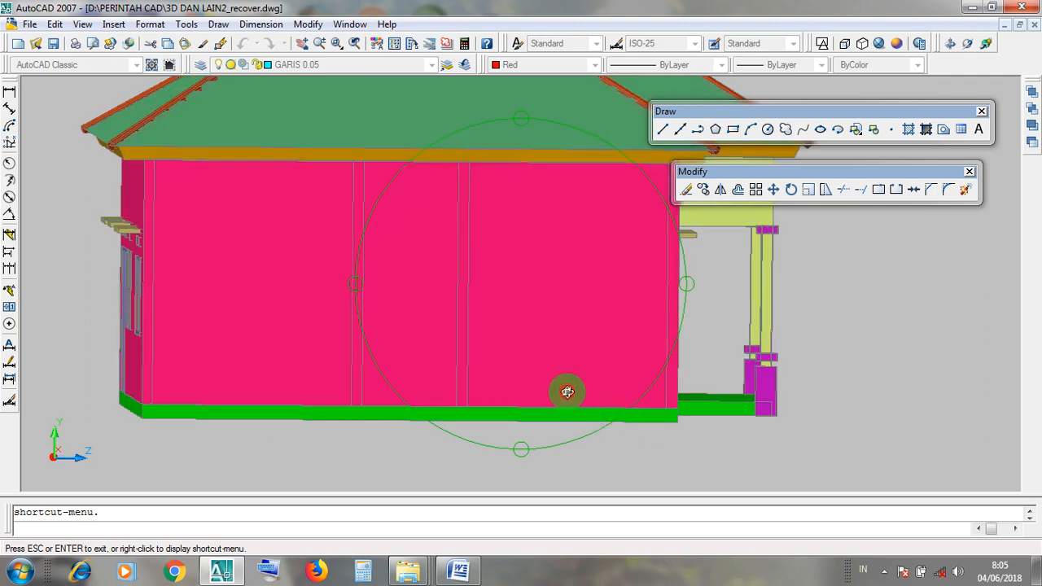
left_click_drag(567, 392, 674, 407)
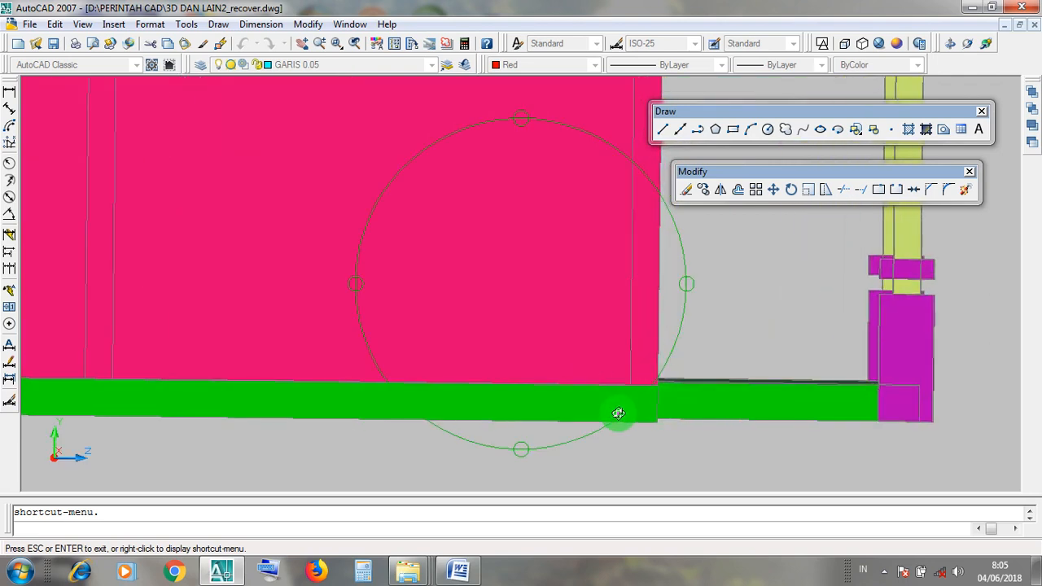
left_click_drag(588, 402, 565, 395)
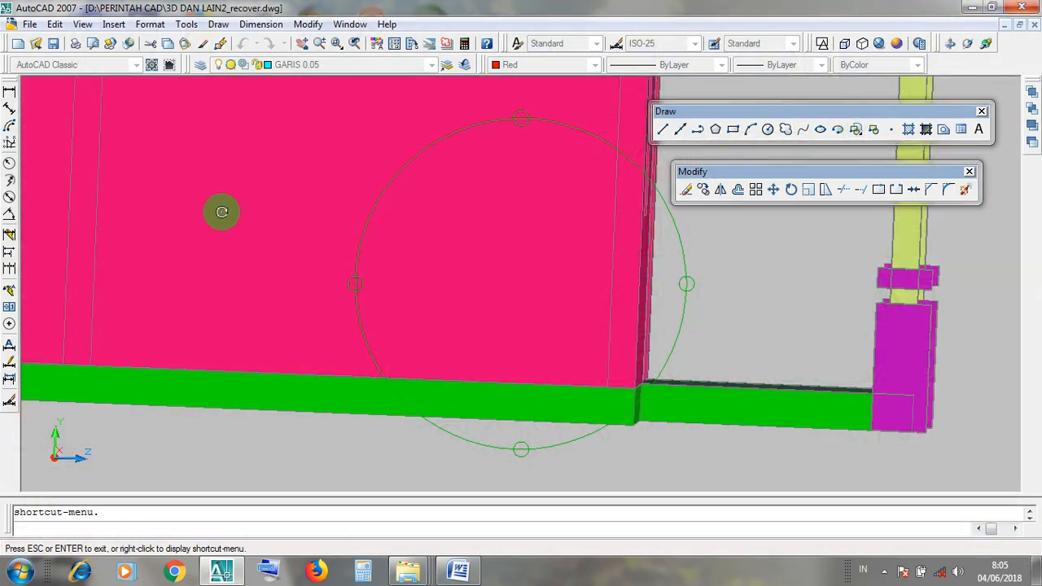
left_click_drag(635, 288, 588, 322)
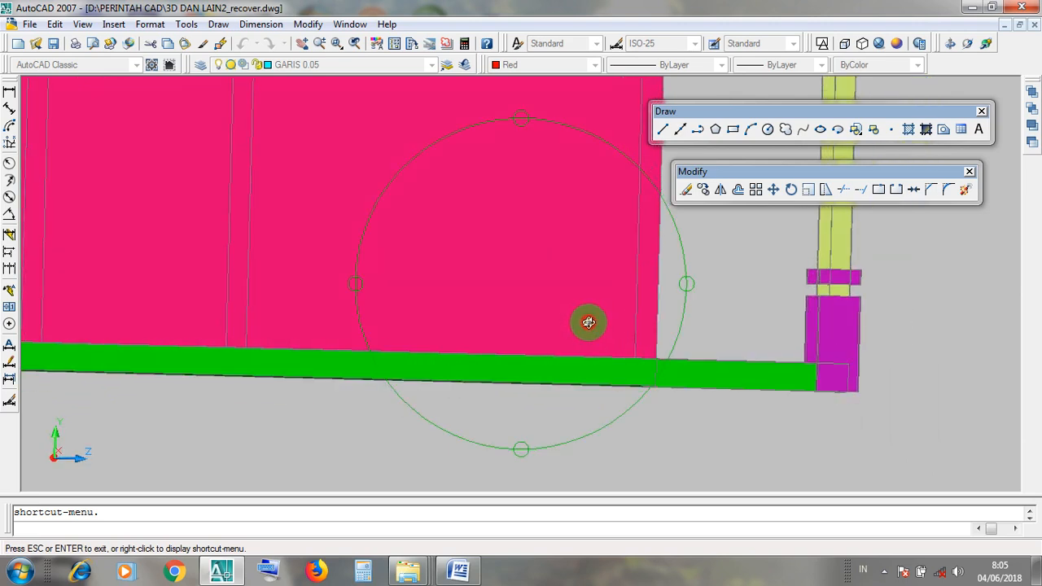
left_click_drag(627, 356, 672, 393)
scroll(670, 389, "down", 5)
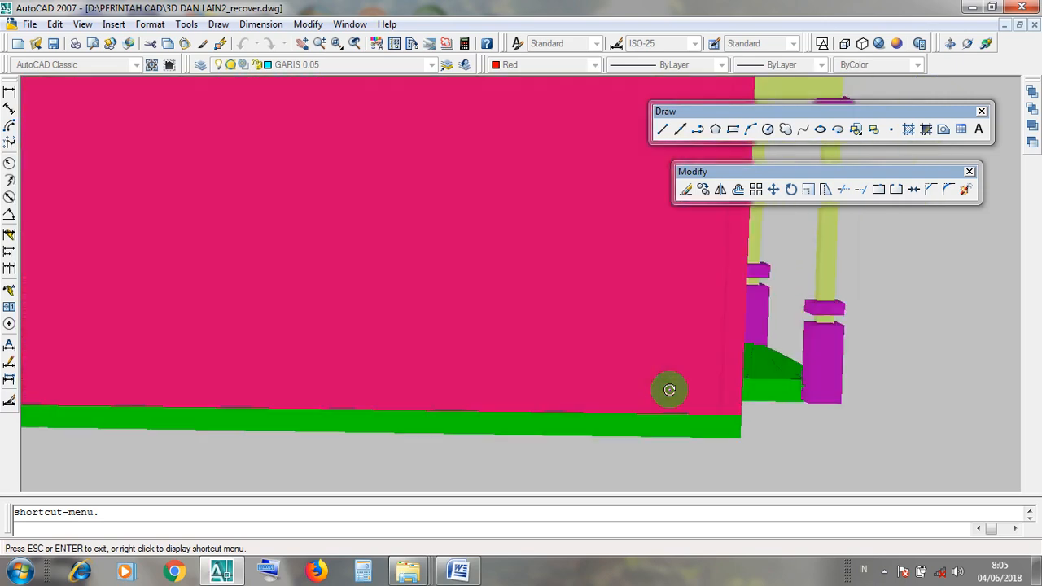
scroll(549, 386, "down", 2)
Compare the floor base joint and the eaves corner between the house wall and porch on the 3D model's side
left_click_drag(549, 386, 530, 372)
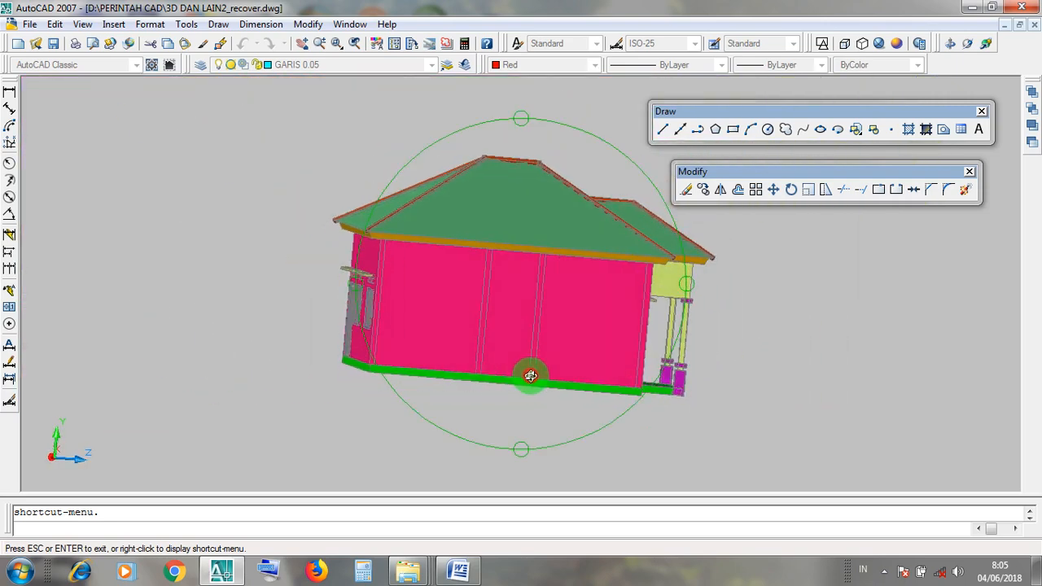
left_click_drag(390, 300, 377, 320)
left_click_drag(496, 294, 505, 276)
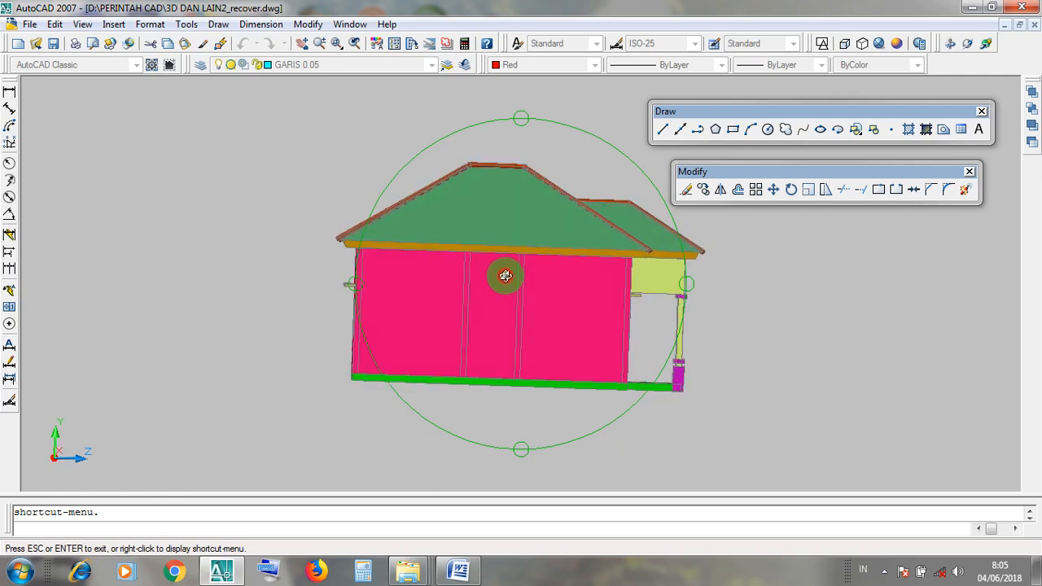
scroll(609, 375, "up", 5)
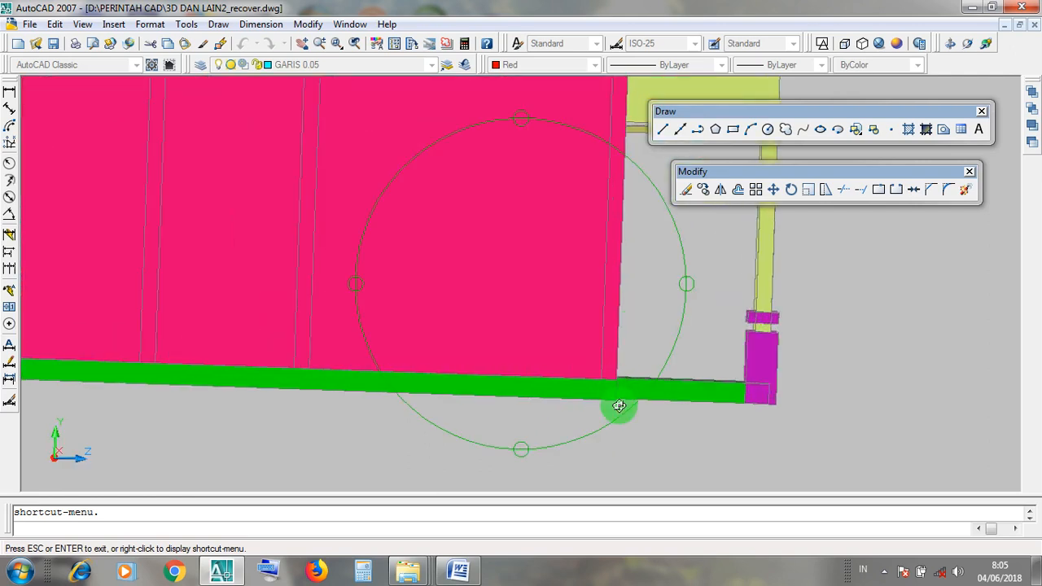
scroll(619, 406, "down", 6)
scroll(658, 284, "up", 5)
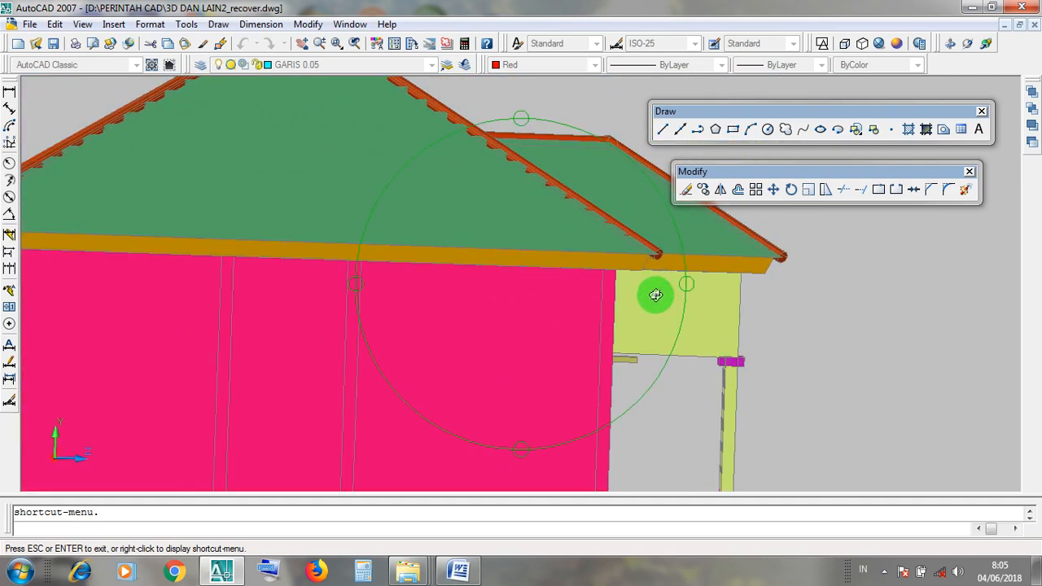
scroll(526, 321, "down", 4)
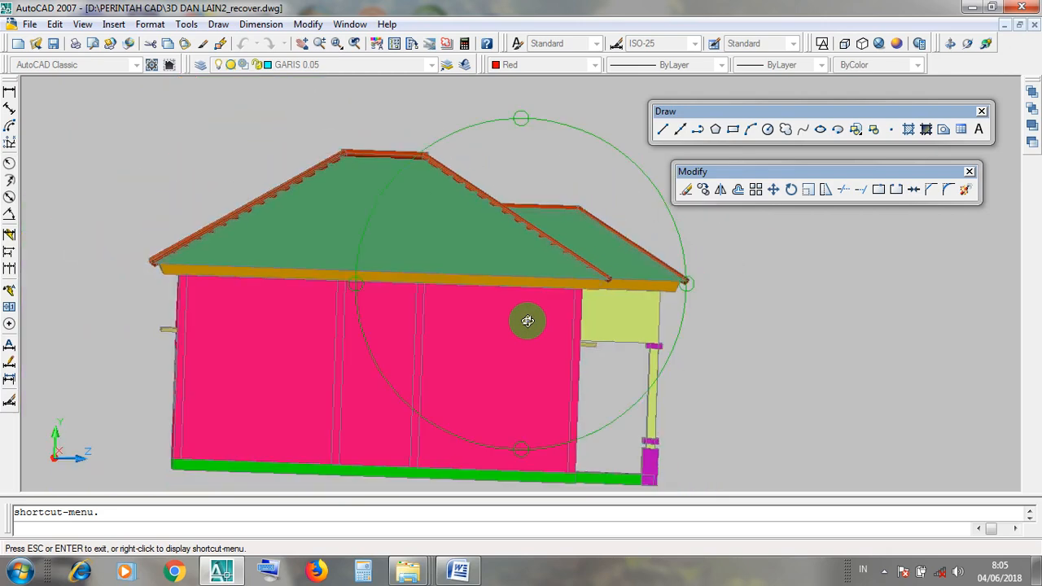
scroll(526, 321, "down", 4)
Examine the 3D model's wall edge, fascia and porch beam beneath the overlapping roofs
left_click_drag(509, 330, 538, 320)
scroll(524, 318, "up", 4)
scroll(569, 347, "up", 2)
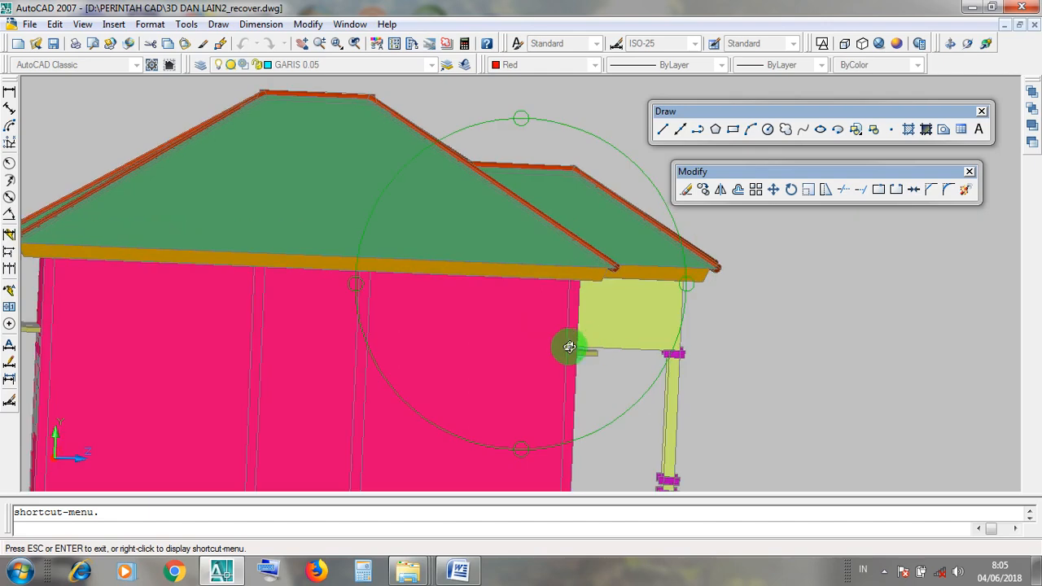
left_click(576, 402)
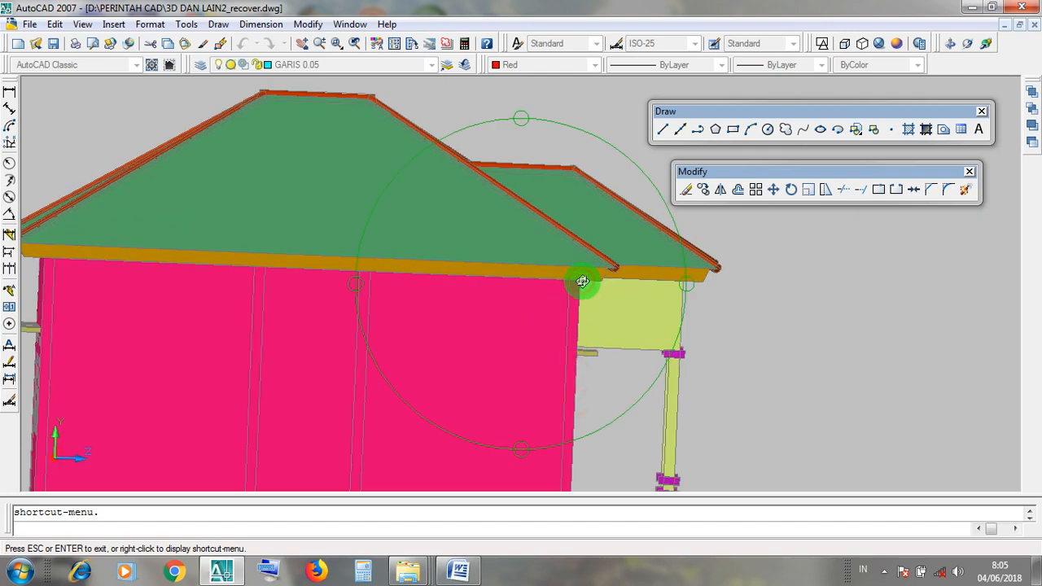
scroll(612, 274, "up", 1)
left_click_drag(604, 272, 660, 275)
left_click_drag(531, 309, 661, 285)
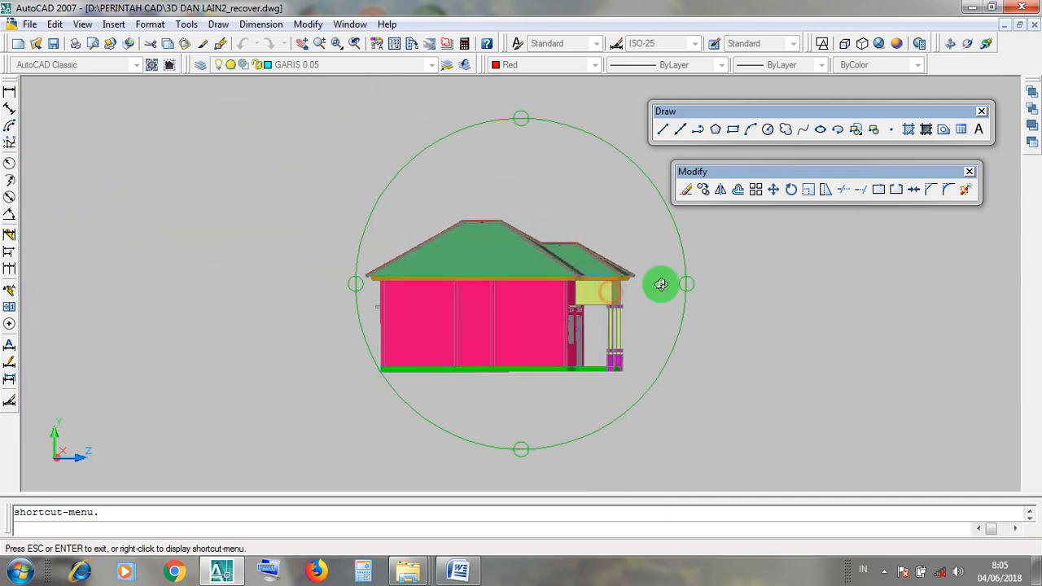
Return to the 2D house drawing LATIHAN RUMAH 2D with the side elevation in view and save it
left_click(1006, 29)
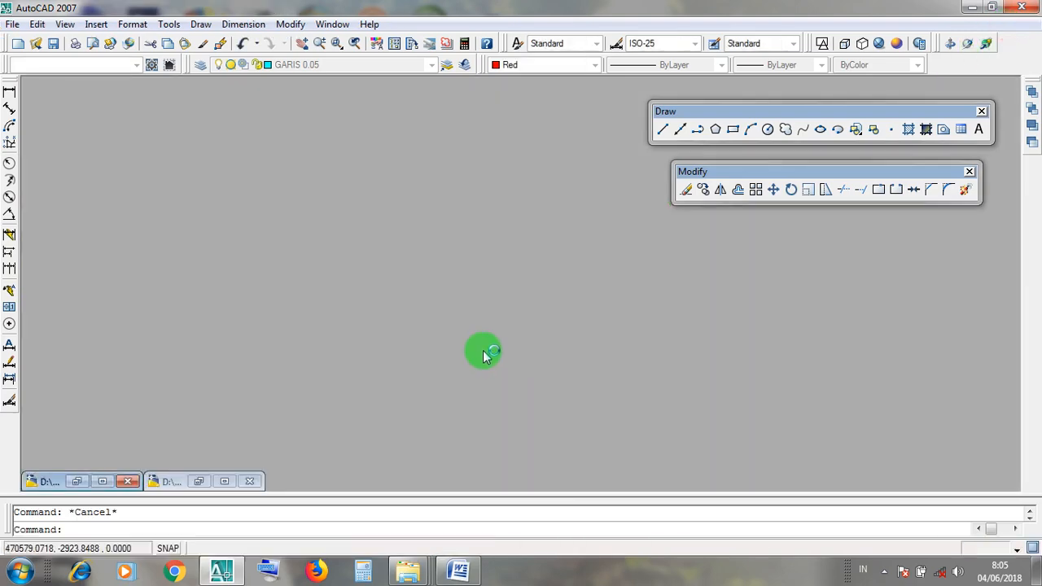
left_click(98, 482)
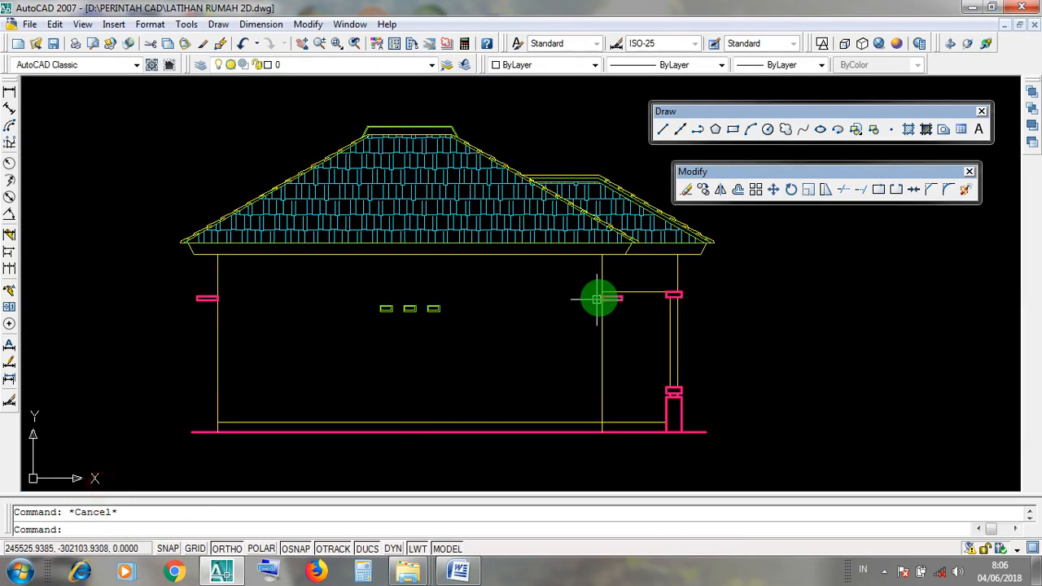
scroll(605, 296, "up", 2)
scroll(606, 293, "down", 4)
scroll(605, 294, "up", 3)
middle_click_drag(616, 326, 607, 368)
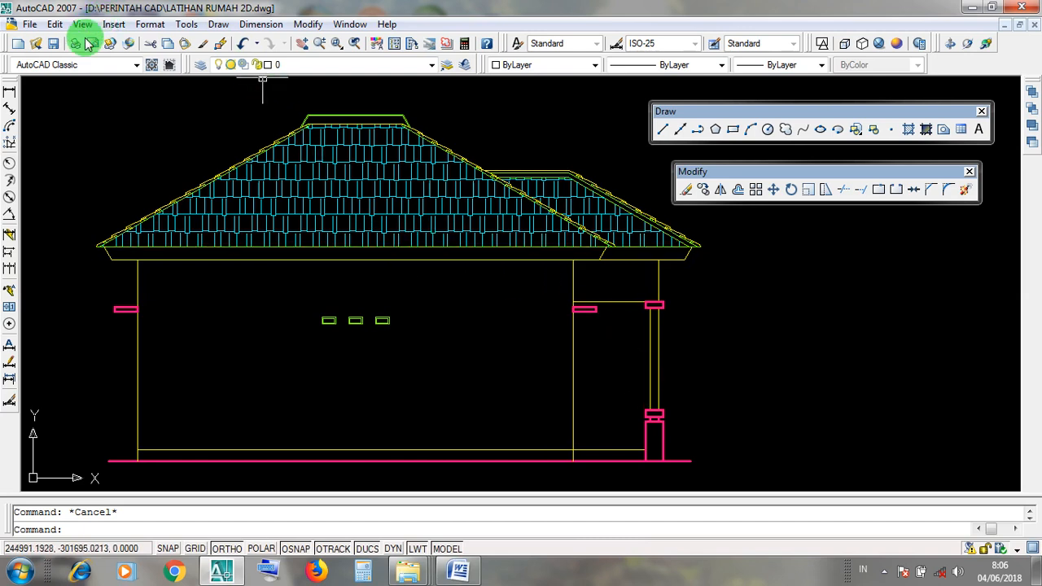
left_click(52, 45)
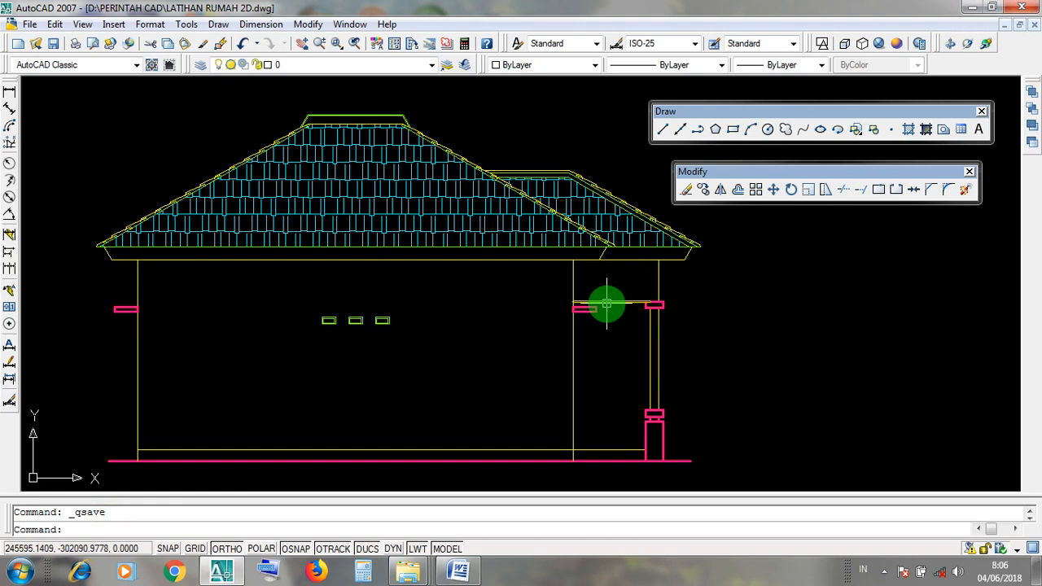
scroll(606, 306, "down", 4)
scroll(606, 301, "up", 2)
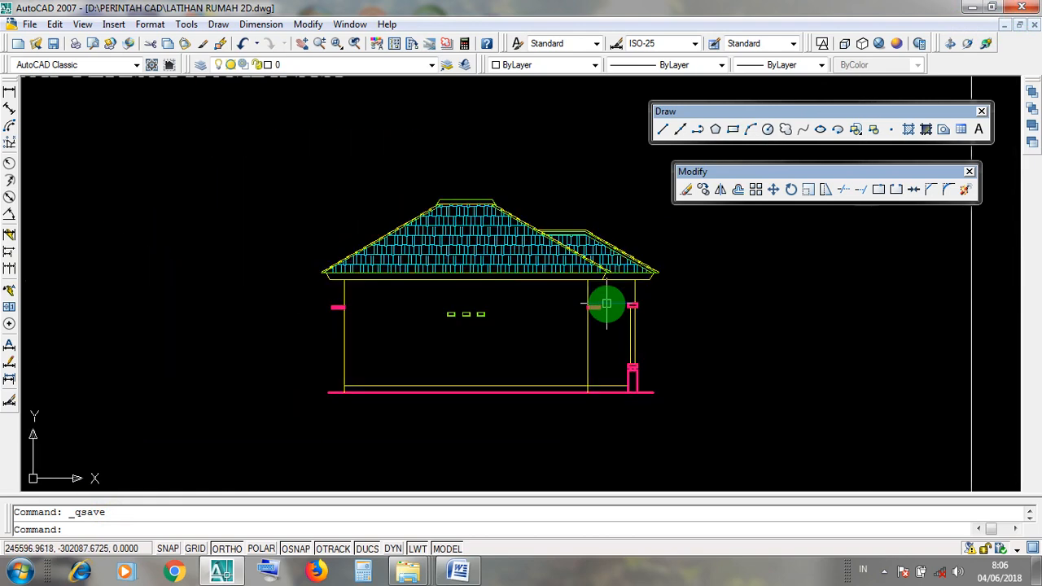
Bring up the 3D house model and orbit it to examine the opposite side wall with its two windows
left_click(573, 355)
left_click(551, 321)
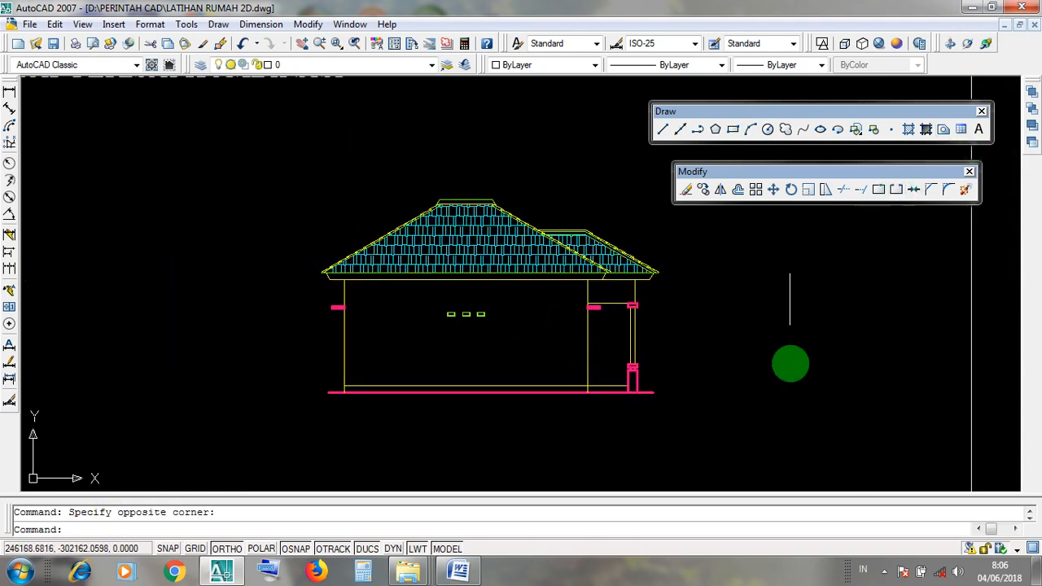
left_click(1004, 25)
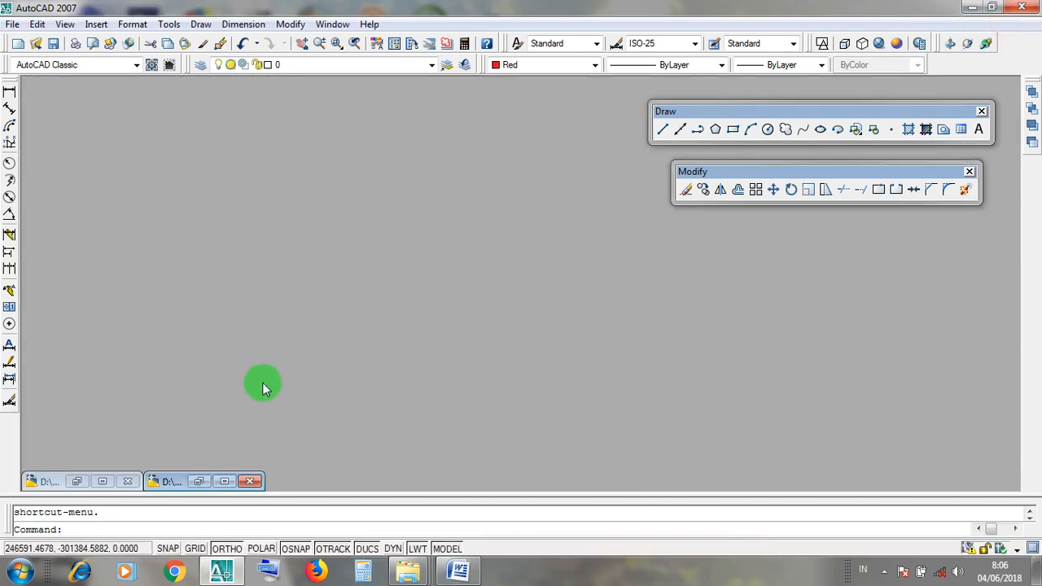
left_click(226, 482)
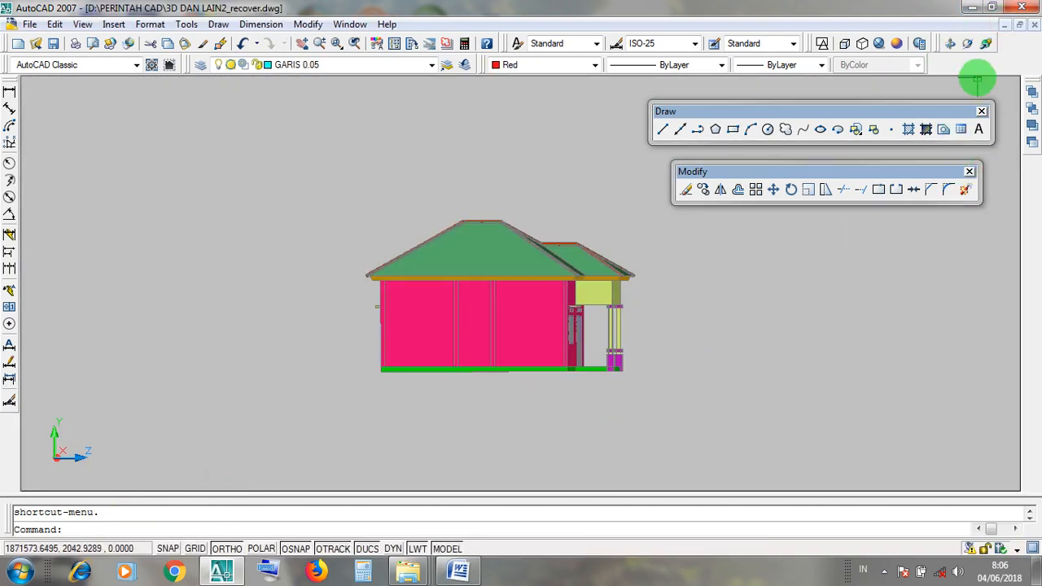
left_click(967, 43)
left_click_drag(496, 333, 500, 275)
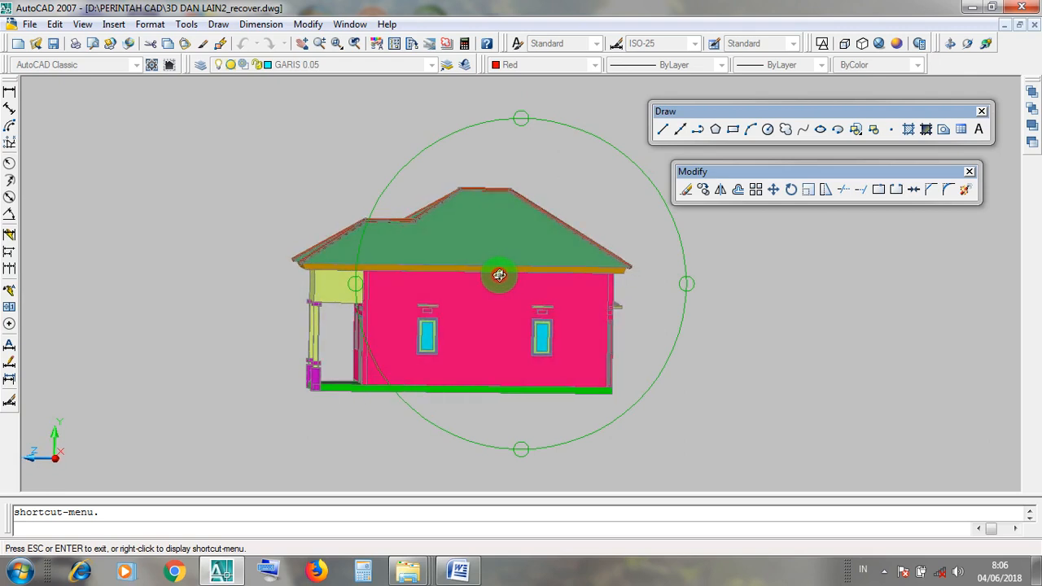
Switch back from the 3D model to the LATIHAN RUMAH 2D drawing and save the drawing
left_click(1009, 24)
left_click(284, 484)
left_click(87, 520)
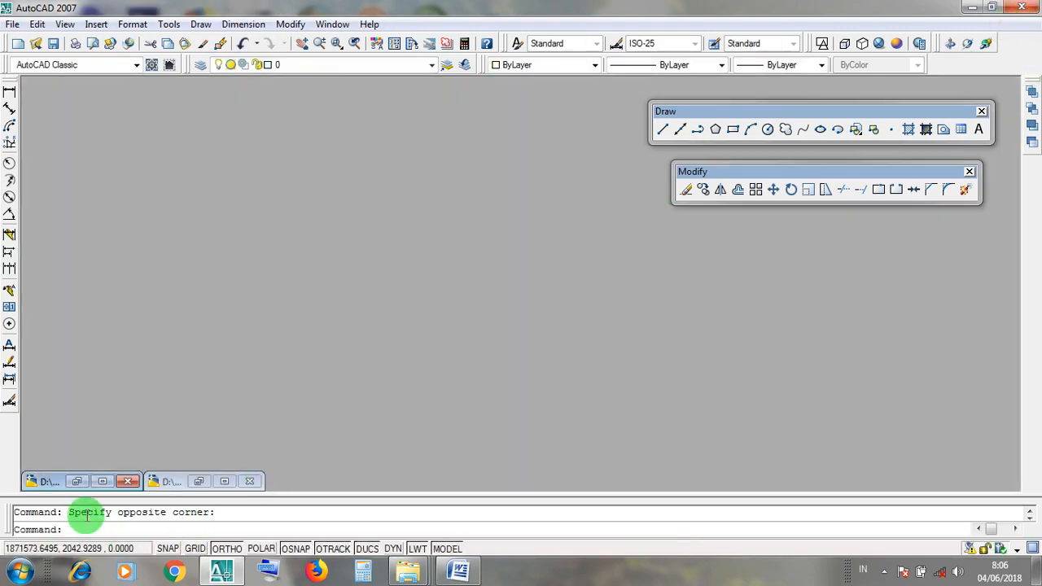
left_click(101, 482)
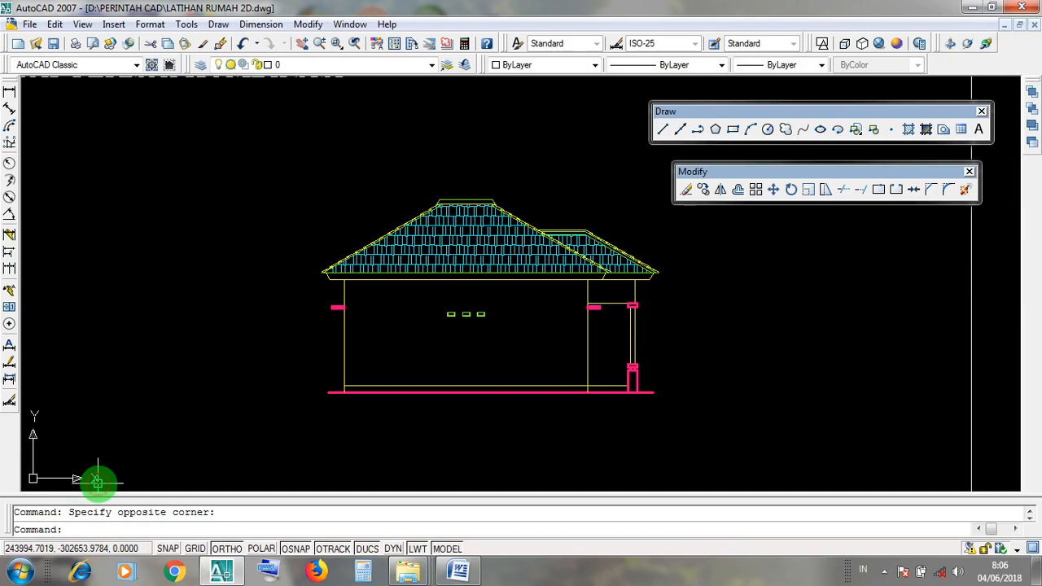
left_click(53, 43)
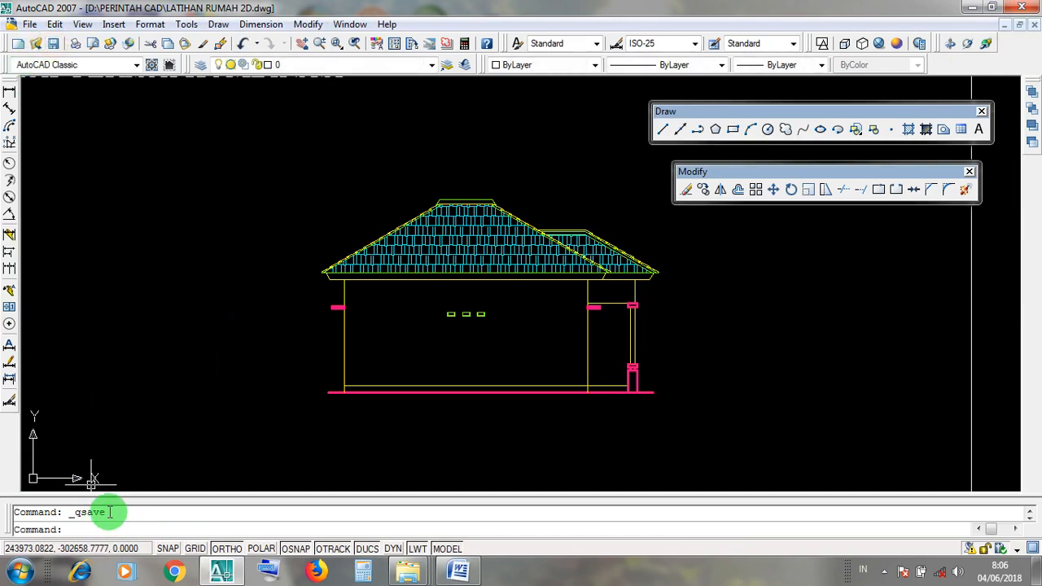
left_click_drag(109, 512, 73, 512)
right_click(139, 526)
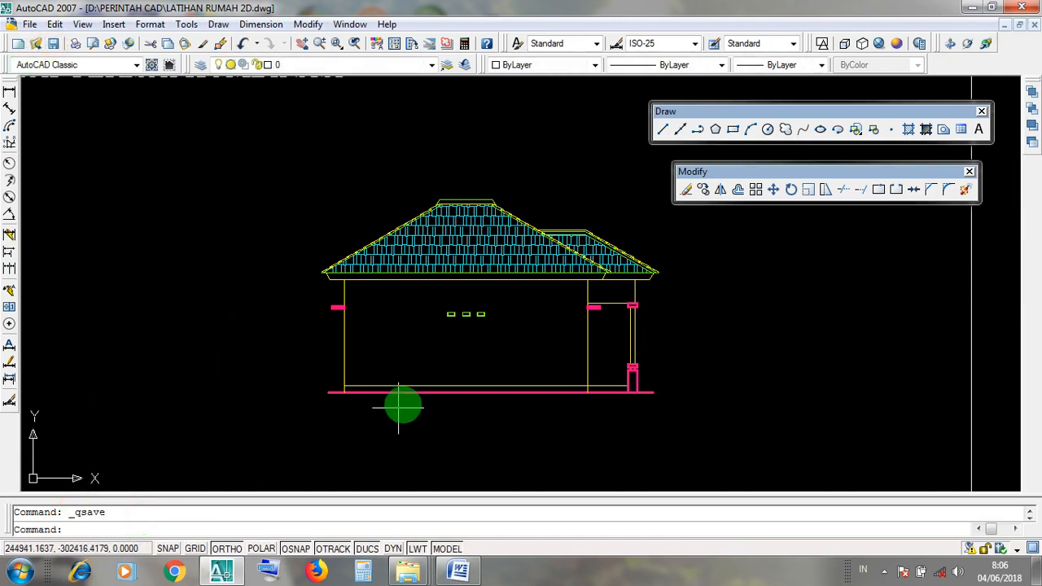
left_click(483, 342)
left_click(457, 339)
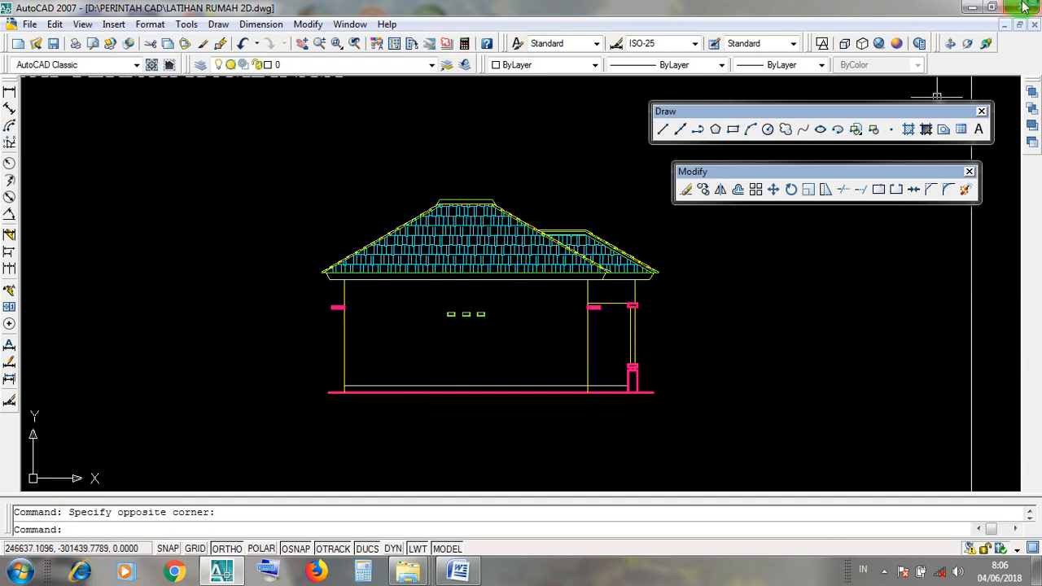
left_click(968, 16)
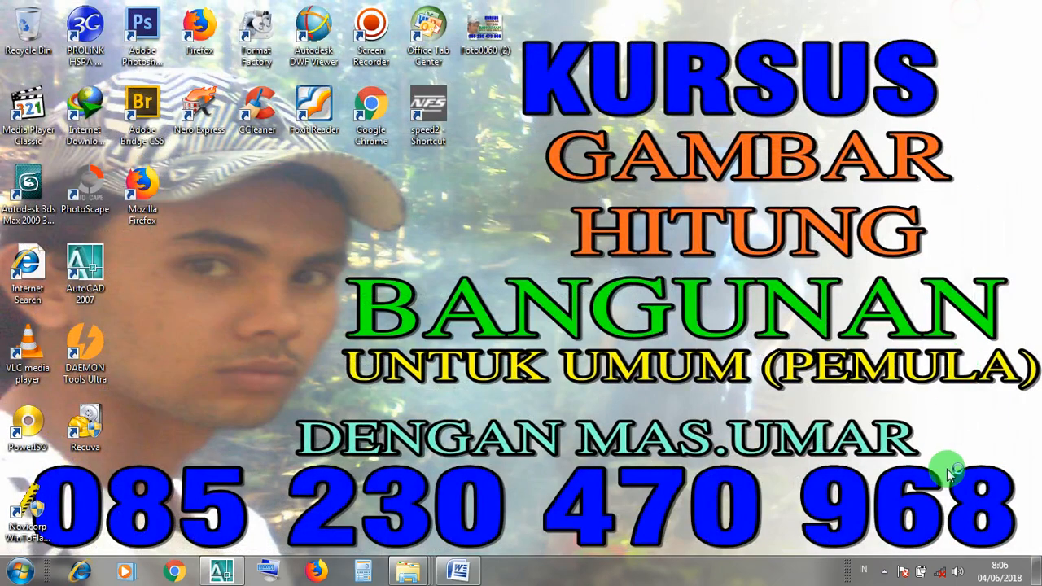
left_click(884, 573)
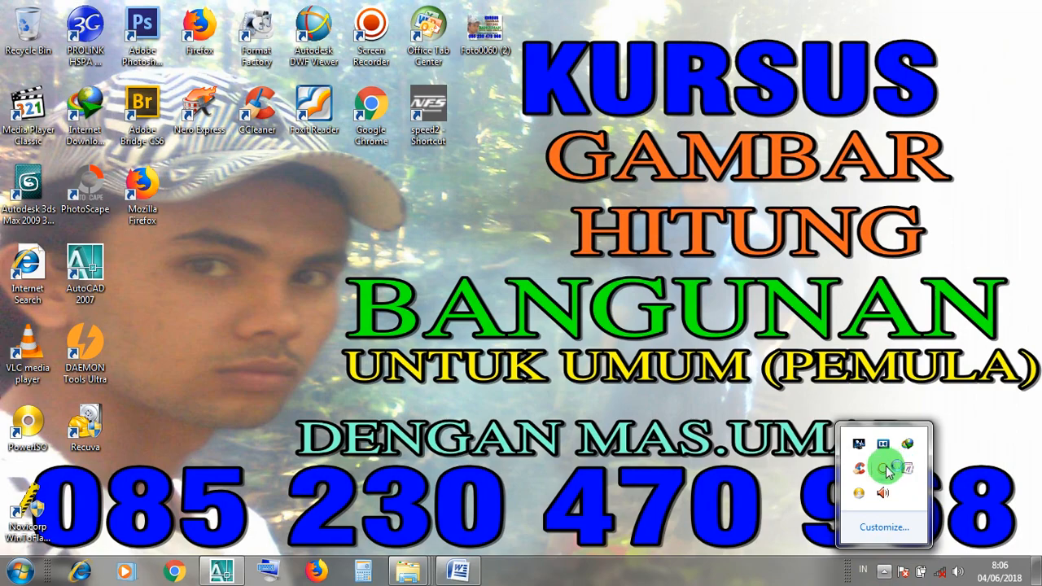